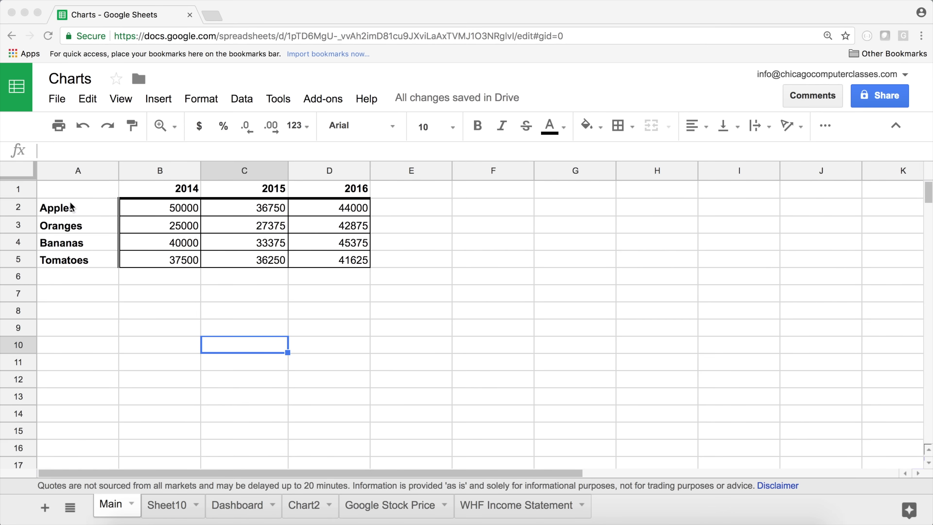
# - Examine the table's row labels in A2:A5, year headings in B1:D1 and the full data range A1:D5
pyautogui.click(140, 78)
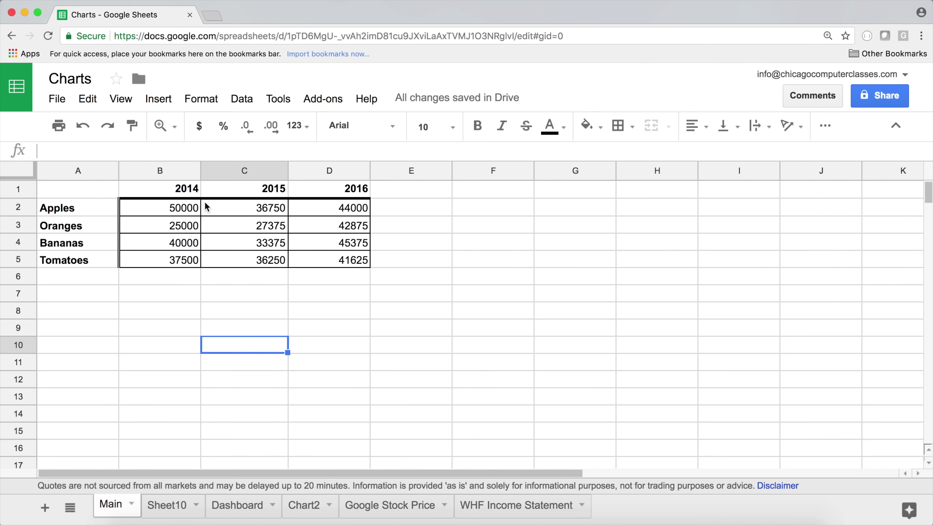
pyautogui.moveTo(63, 209); pyautogui.dragTo(66, 263)
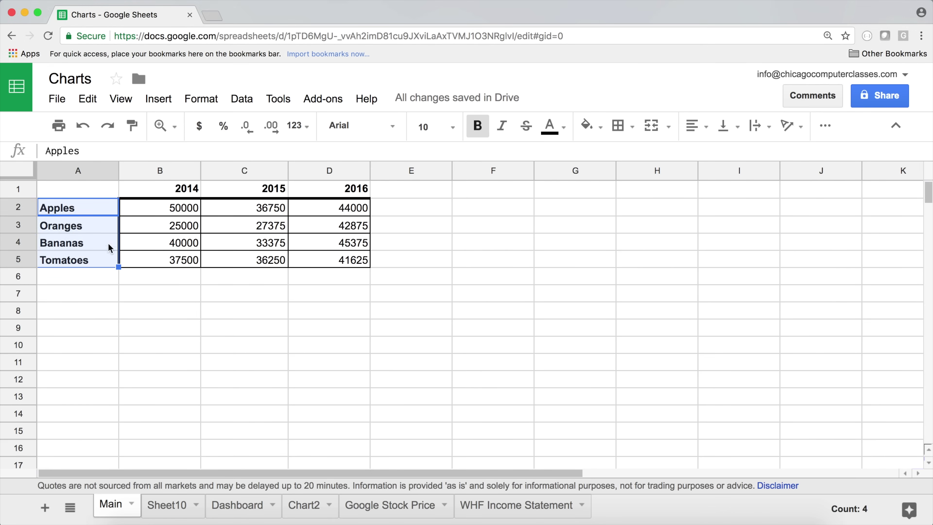
pyautogui.moveTo(187, 185); pyautogui.dragTo(368, 184)
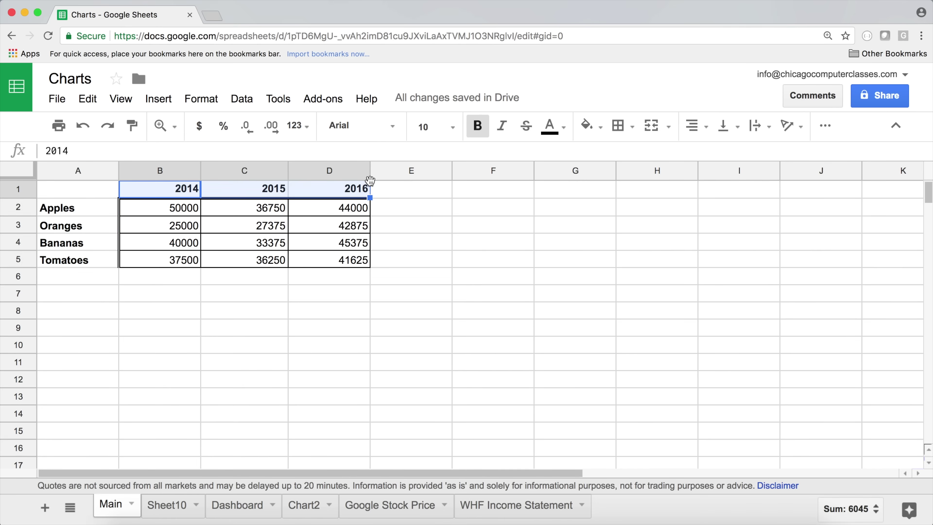
pyautogui.click(193, 232)
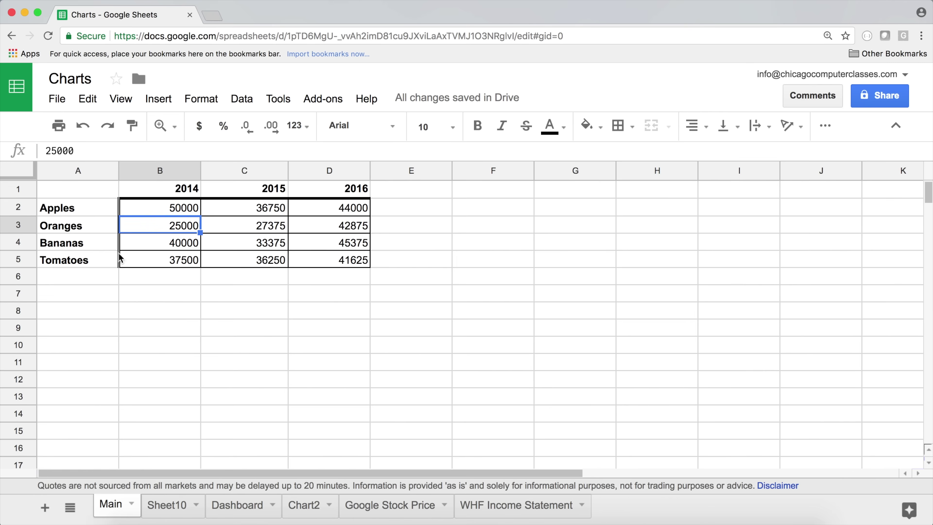
pyautogui.moveTo(72, 188); pyautogui.dragTo(359, 263)
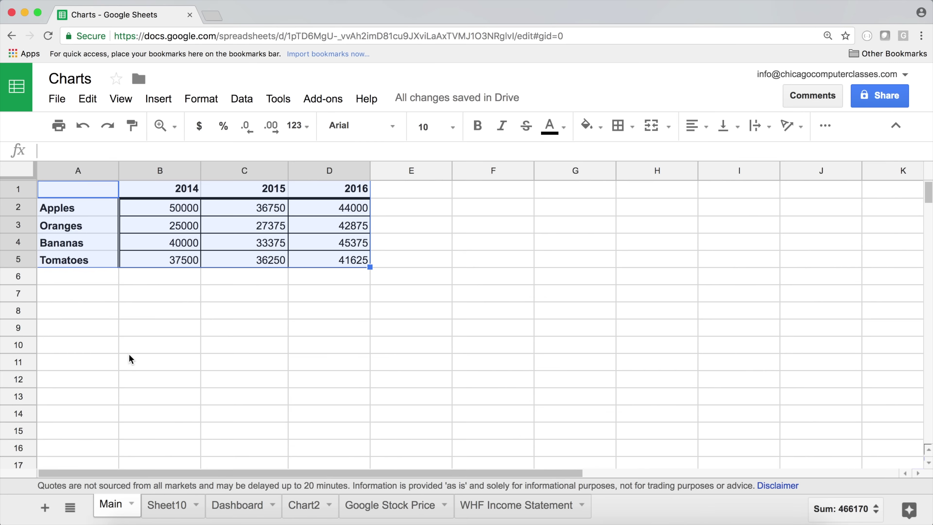
pyautogui.moveTo(151, 188); pyautogui.dragTo(358, 187)
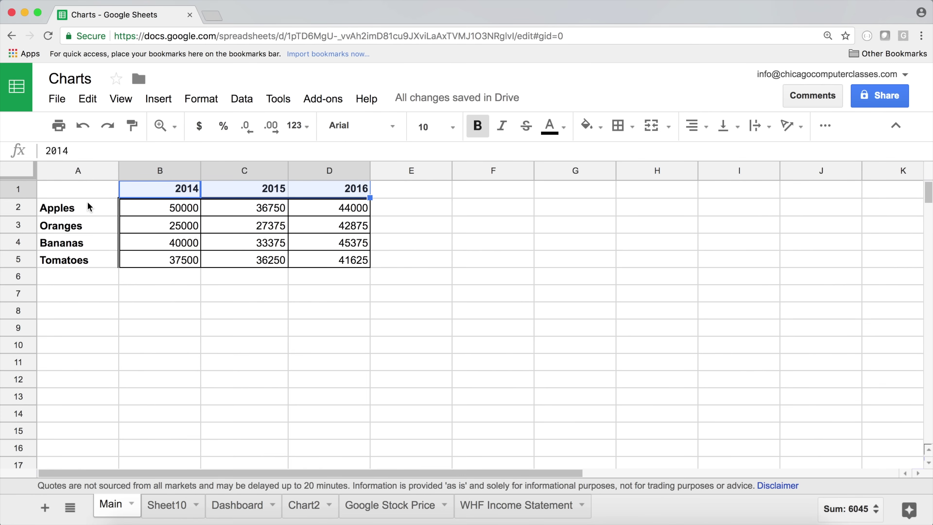
pyautogui.click(85, 211)
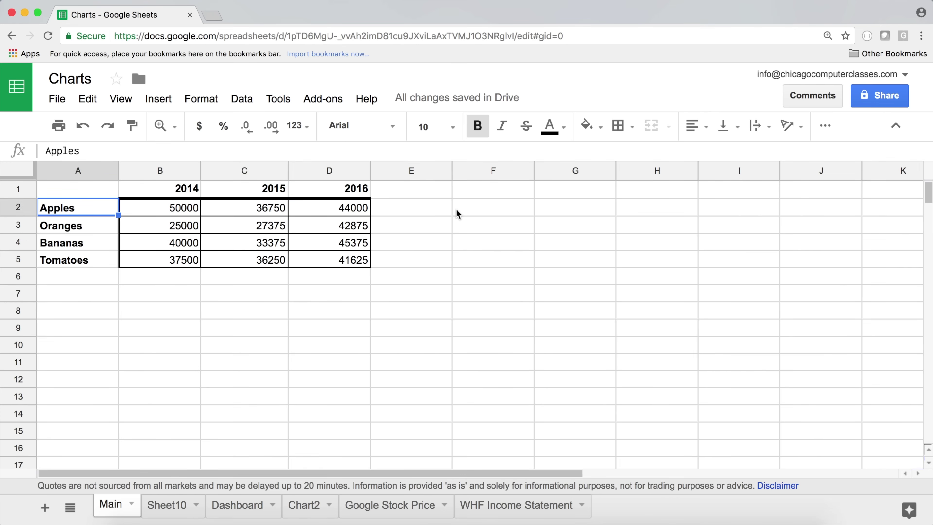
# - Insert a chart of the year headings and the Apples row (A1:D2) and make it a Line chart
pyautogui.click(71, 188)
pyautogui.moveTo(73, 190); pyautogui.dragTo(362, 210)
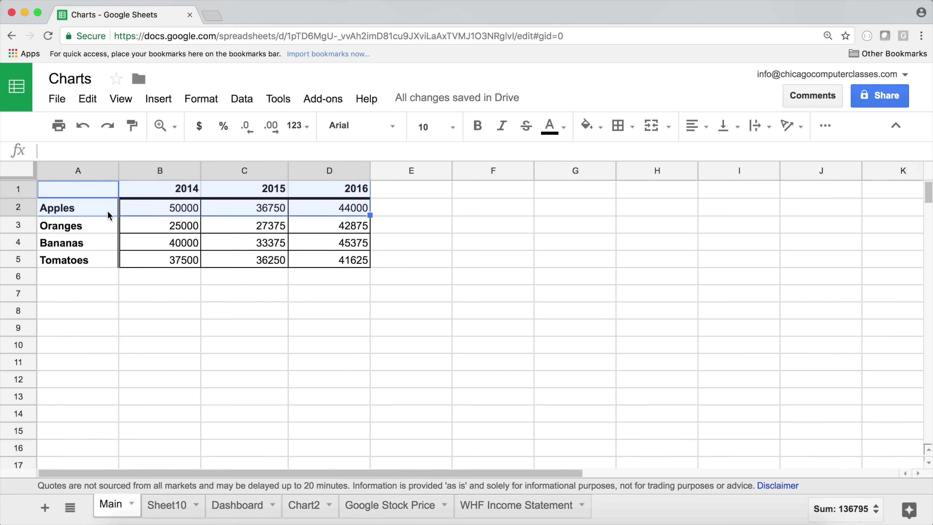
pyautogui.click(158, 98)
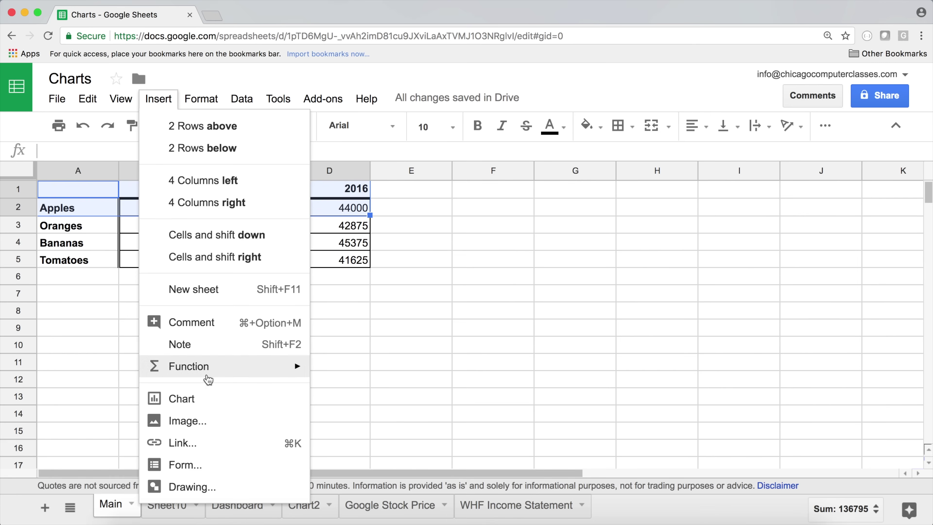
pyautogui.click(208, 399)
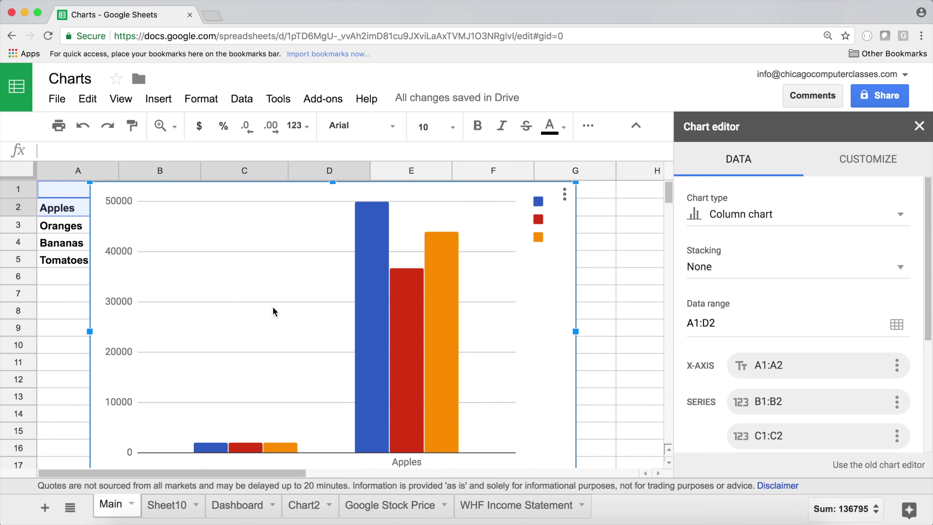
pyautogui.click(735, 213)
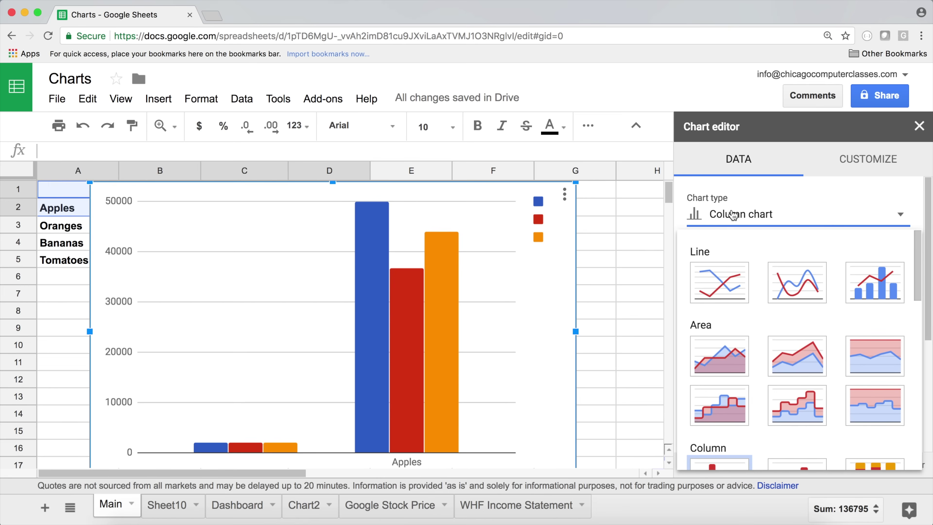
pyautogui.click(719, 282)
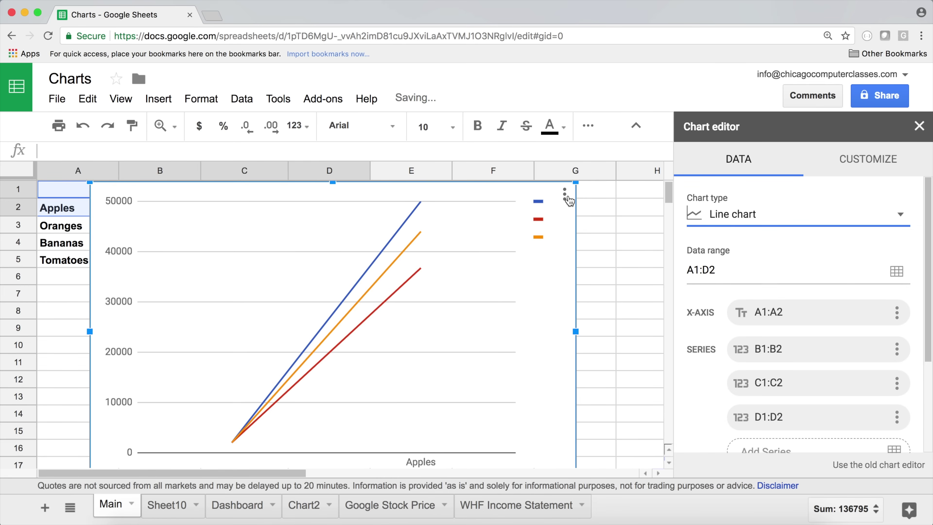
# - Shrink the chart, place it just below the Apples row and switch its rows and columns
pyautogui.moveTo(573, 180); pyautogui.dragTo(477, 230)
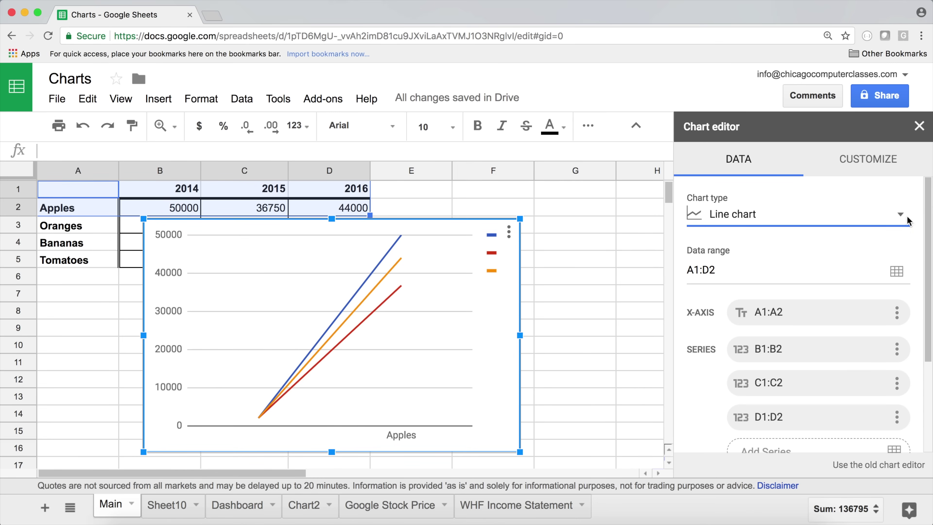
pyautogui.click(759, 166)
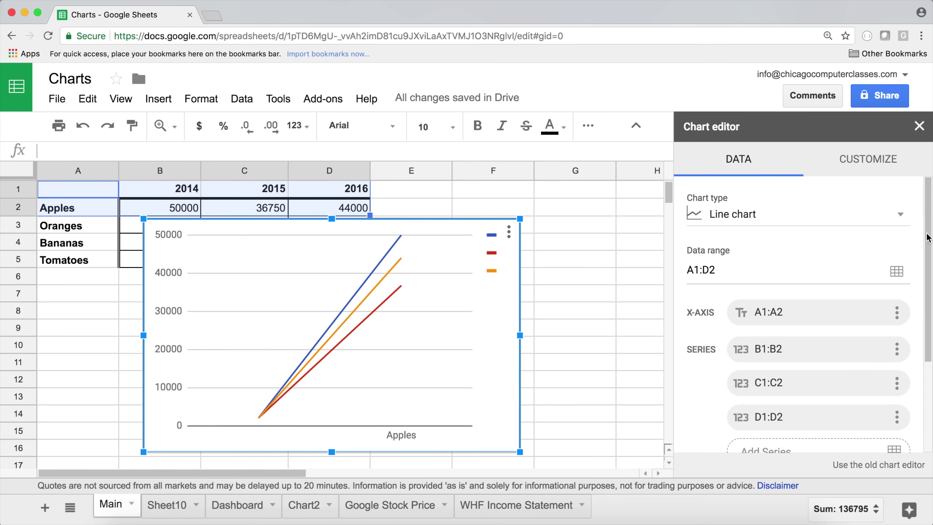
pyautogui.moveTo(928, 232); pyautogui.dragTo(929, 323)
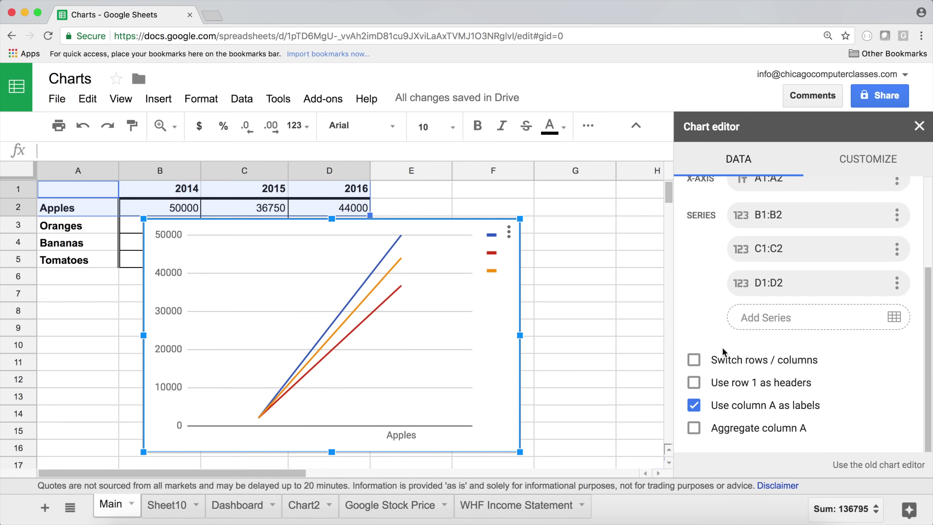
pyautogui.click(736, 362)
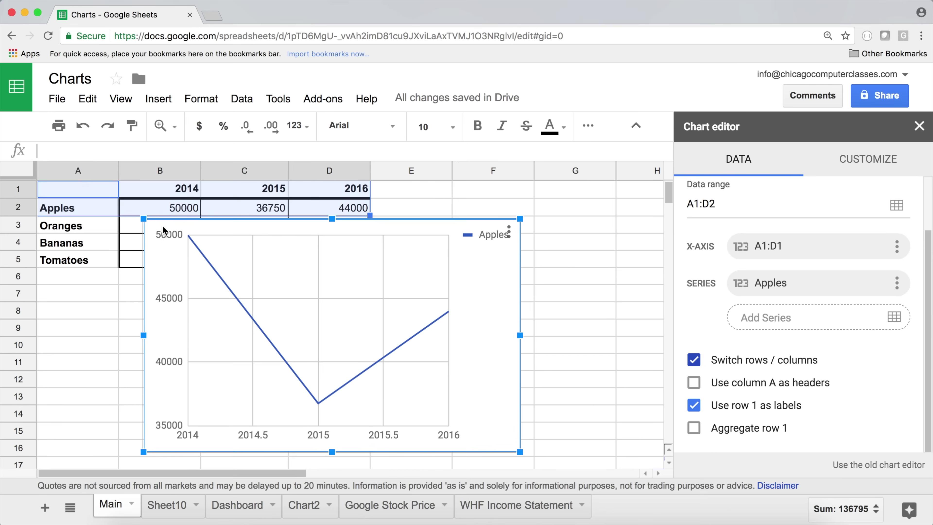
# - View the chart's vertical axis settings and move the chart below the data table, clear of the cells A1:D5
pyautogui.click(450, 308)
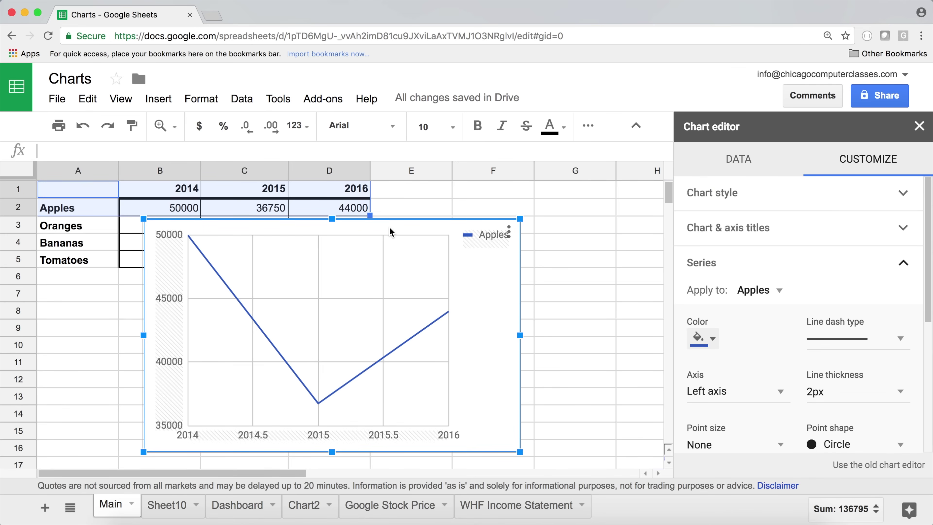
pyautogui.moveTo(301, 227); pyautogui.dragTo(365, 207)
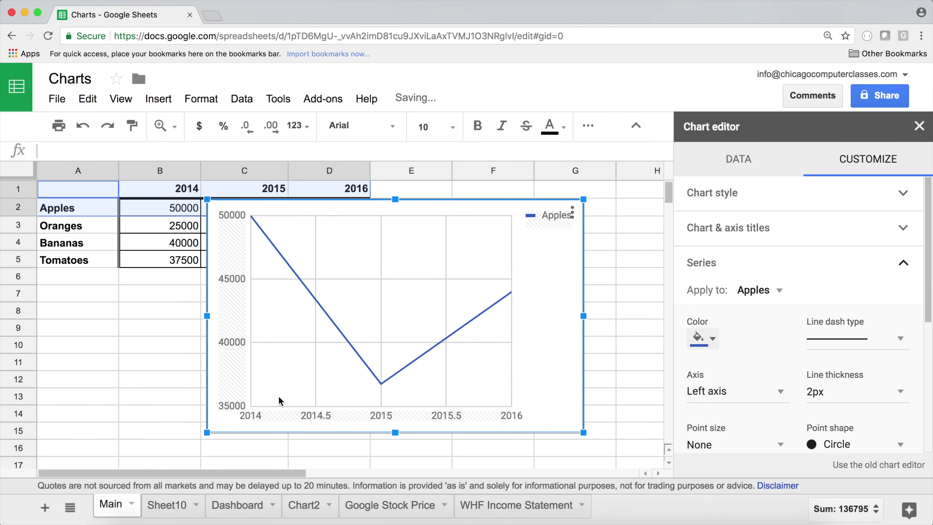
pyautogui.click(223, 406)
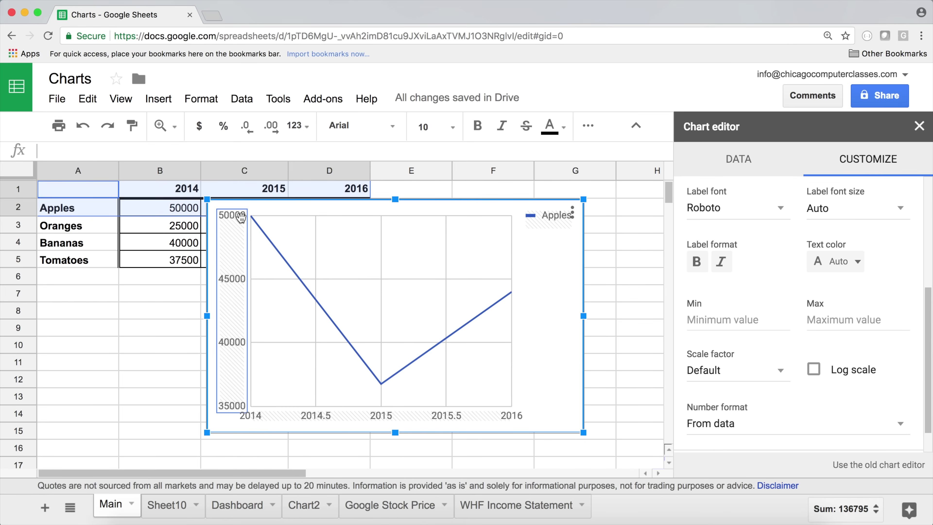
pyautogui.moveTo(240, 217); pyautogui.dragTo(272, 230)
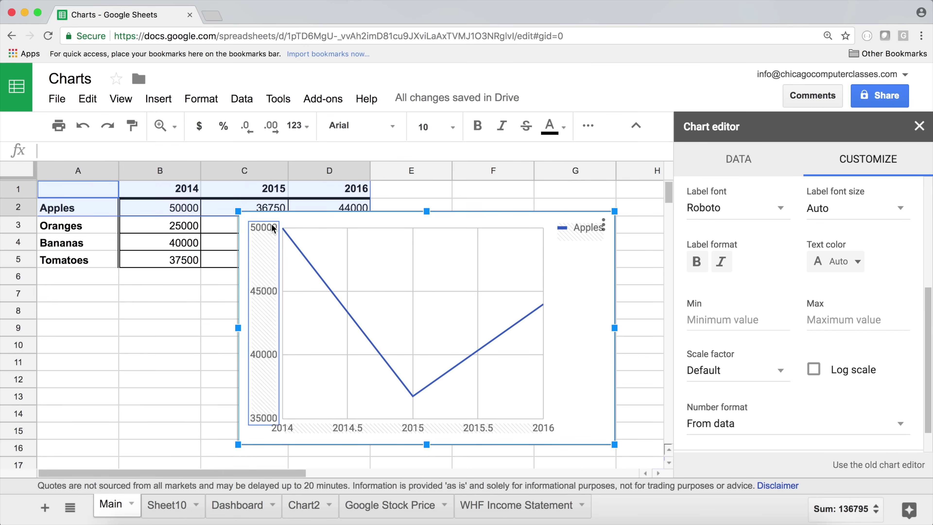
pyautogui.moveTo(315, 226); pyautogui.dragTo(346, 335)
# - Format the values in B2:D5 as Number without decimal places and move the chart to start near cell E5
pyautogui.click(179, 209)
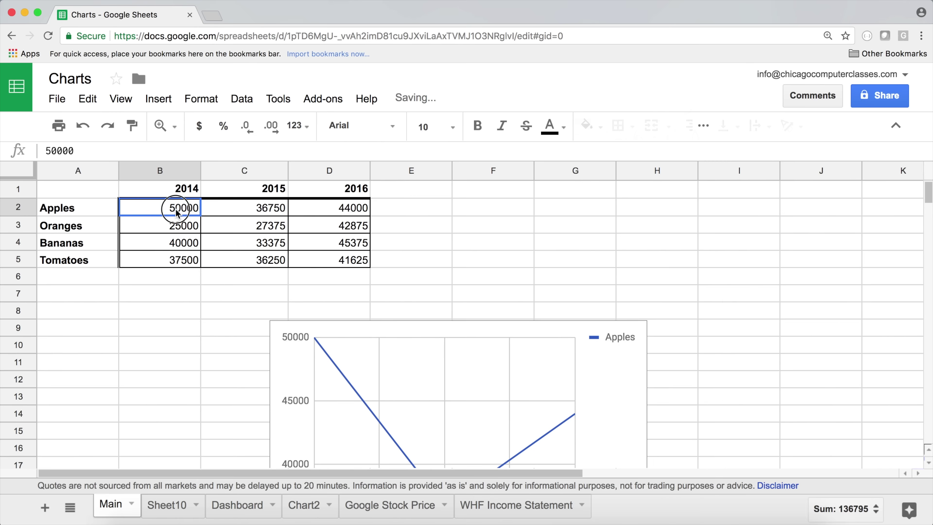
pyautogui.moveTo(163, 212); pyautogui.dragTo(331, 259)
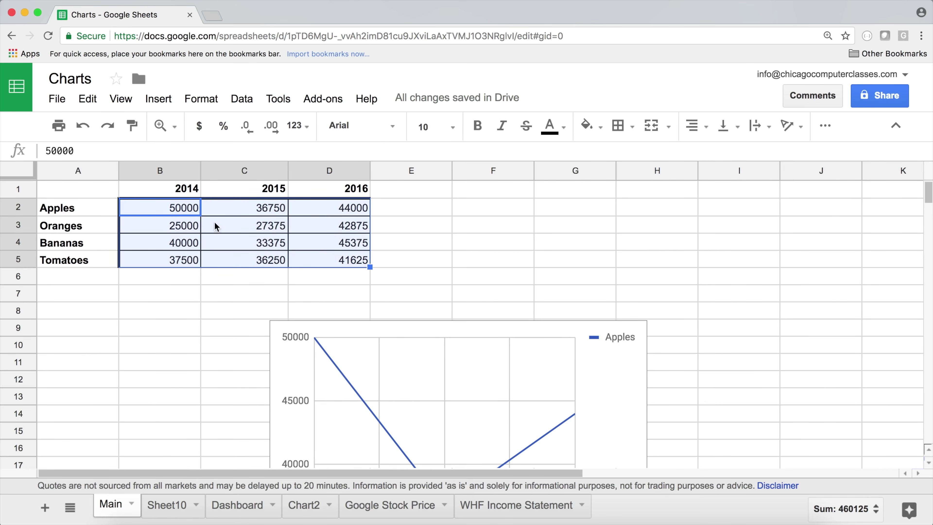
pyautogui.click(298, 126)
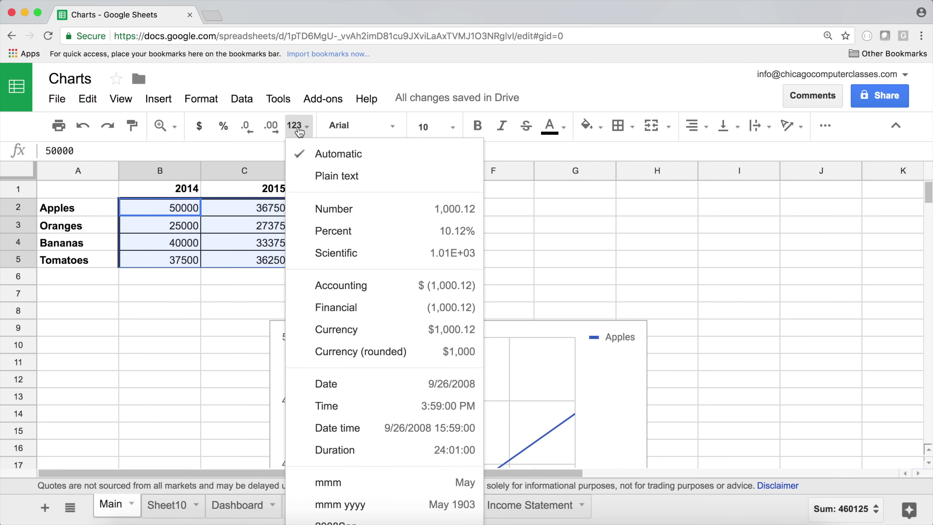
pyautogui.click(392, 209)
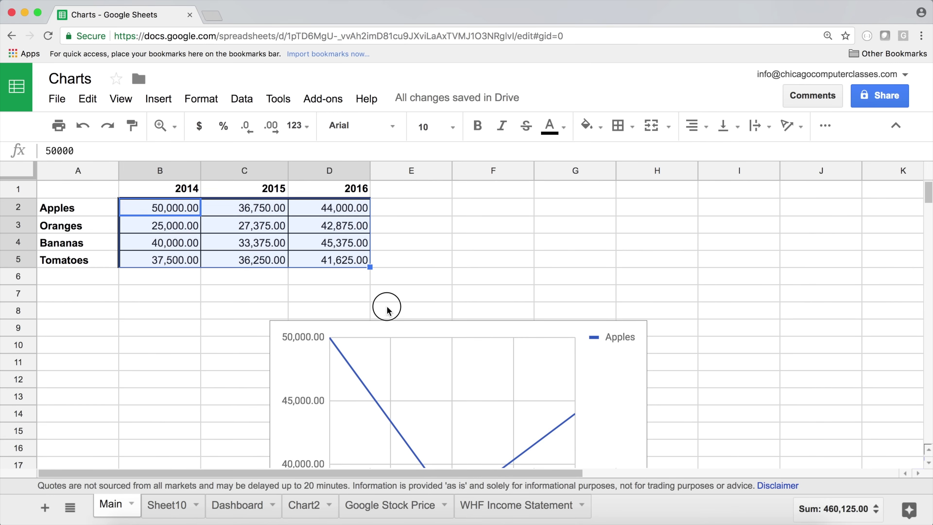
pyautogui.moveTo(381, 327); pyautogui.dragTo(459, 267)
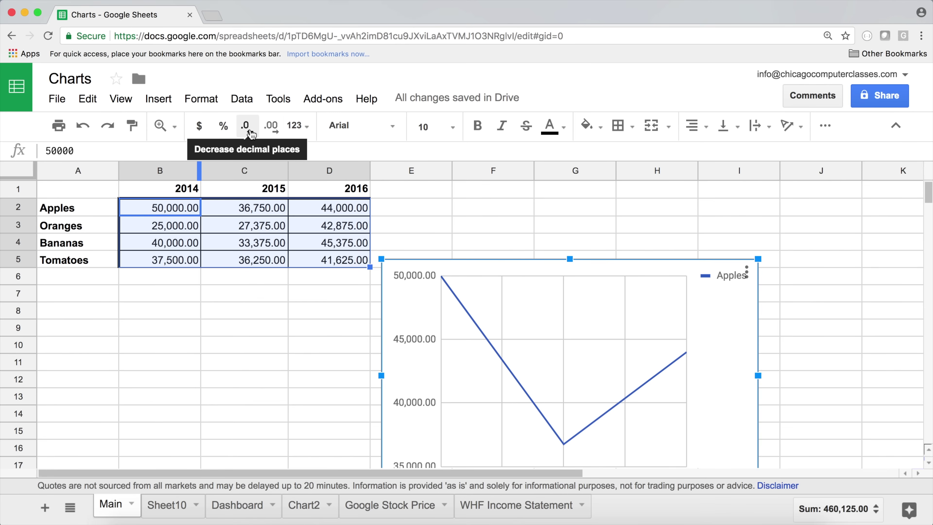
pyautogui.click(251, 131)
pyautogui.click(251, 131)
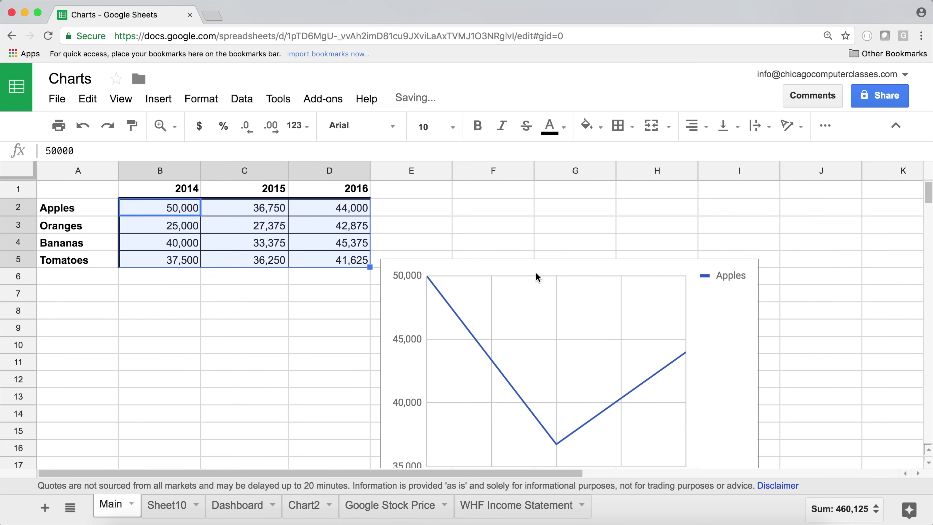
# - Move the chart up over the table and set its vertical axis minimum to 0
pyautogui.moveTo(542, 270); pyautogui.dragTo(319, 198)
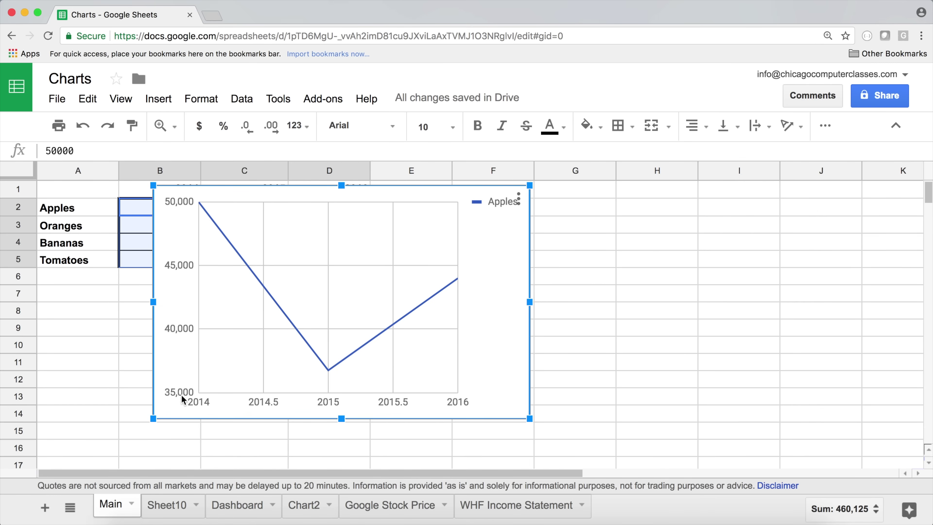
pyautogui.doubleClick(181, 262)
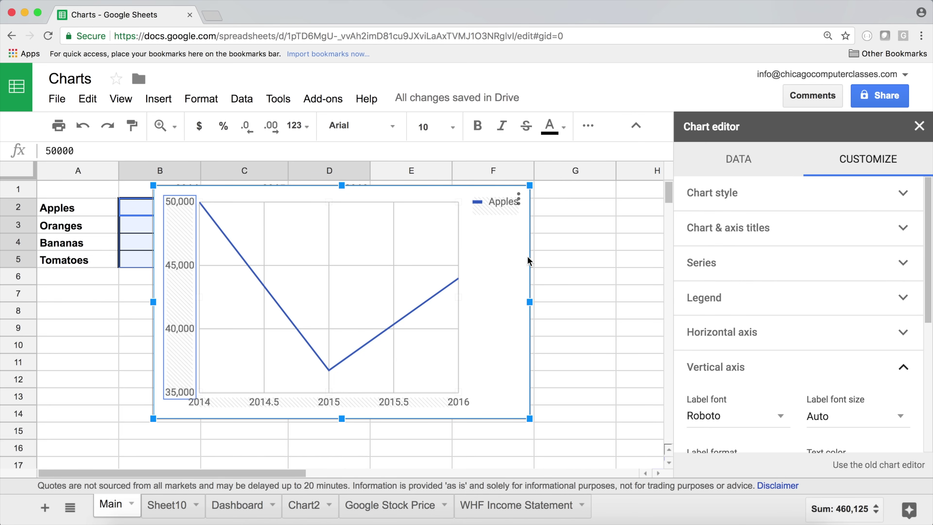
pyautogui.moveTo(930, 282); pyautogui.dragTo(930, 386)
pyautogui.click(725, 330)
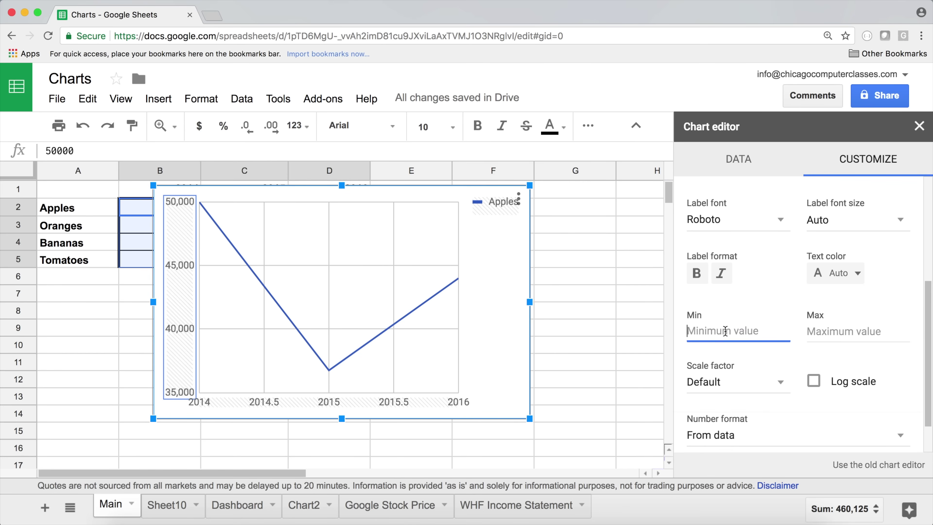
pyautogui.write('0')
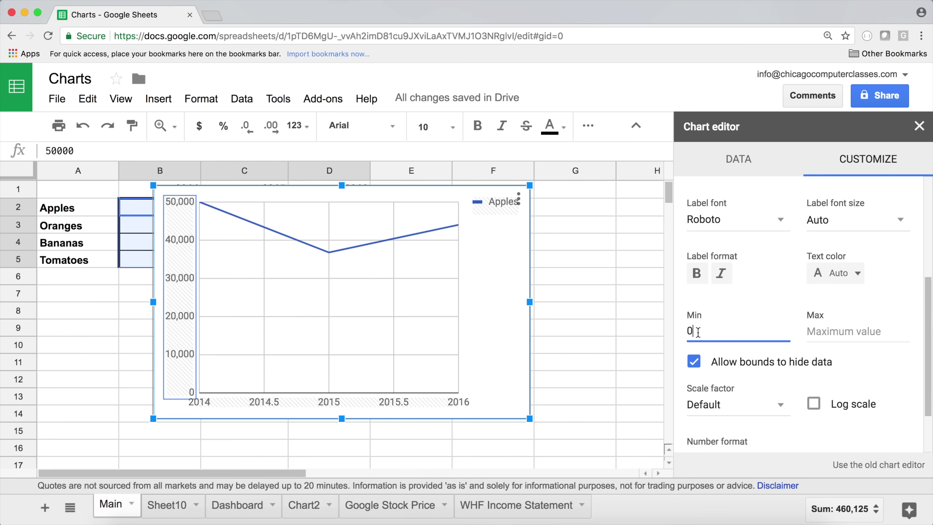
pyautogui.scroll(-2, 910, 358)
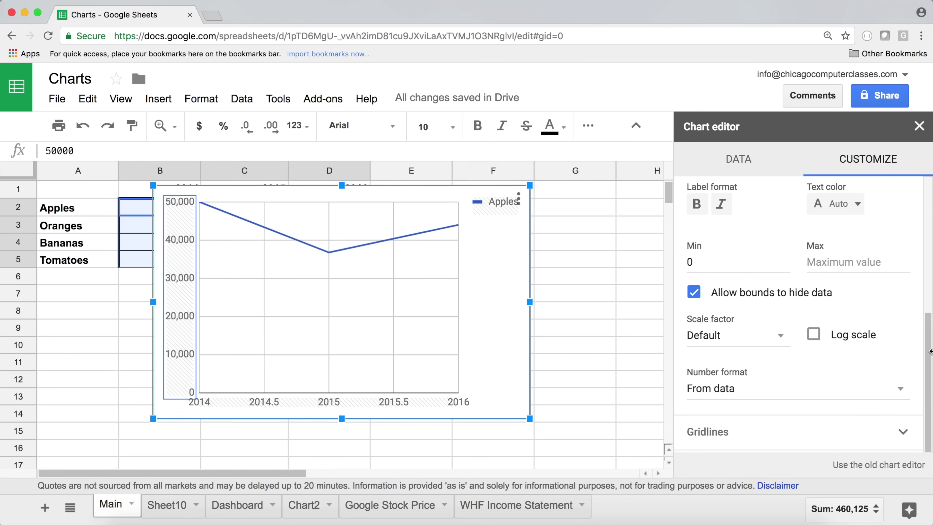
pyautogui.moveTo(929, 362); pyautogui.dragTo(929, 351)
pyautogui.moveTo(923, 256); pyautogui.dragTo(921, 203)
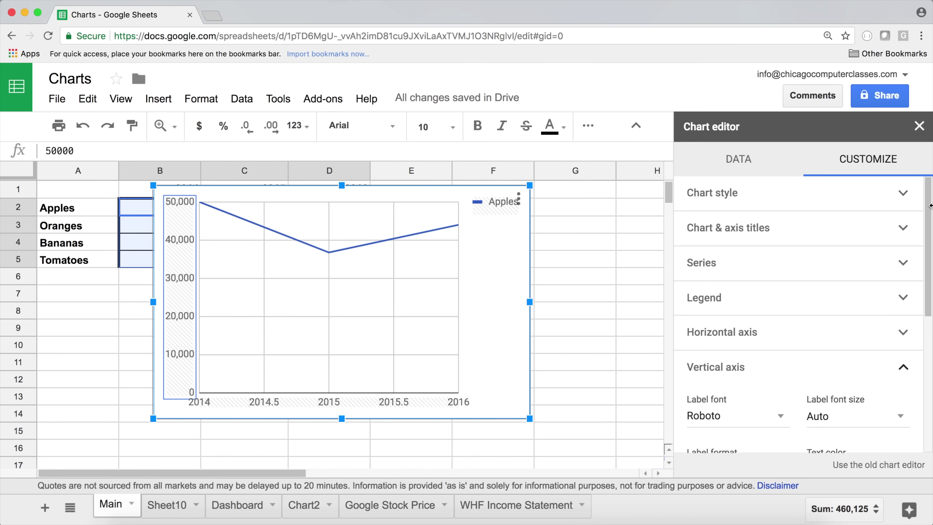
pyautogui.moveTo(927, 211); pyautogui.dragTo(929, 330)
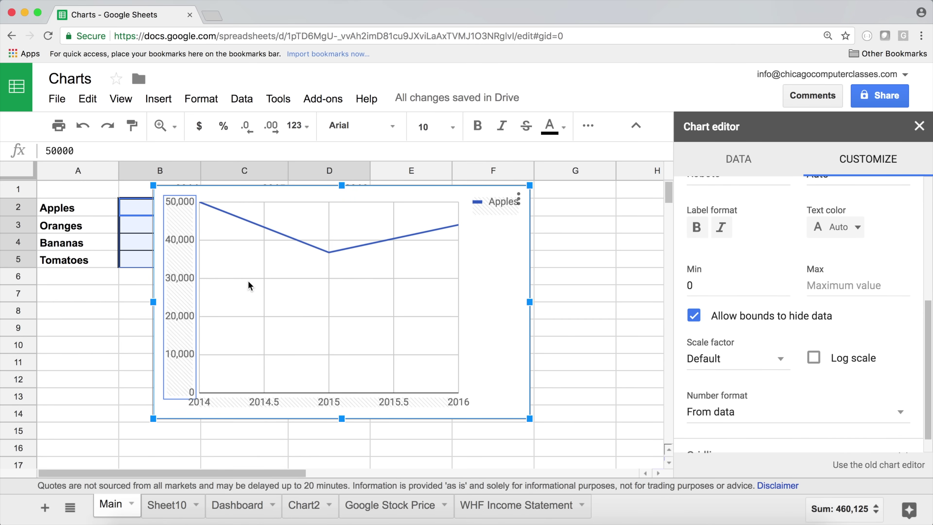
# - Set the major gridline count of the chart's horizontal axis to 3
pyautogui.moveTo(927, 329); pyautogui.dragTo(923, 179)
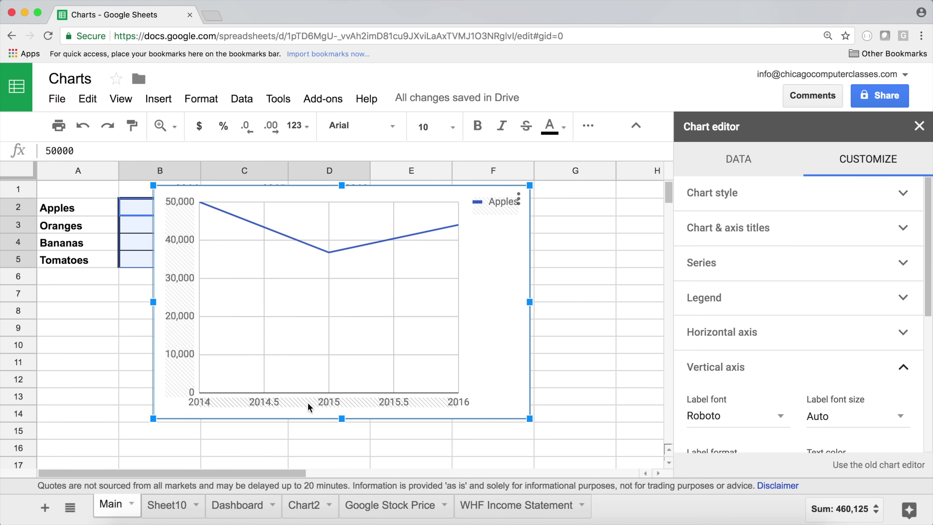
pyautogui.click(320, 401)
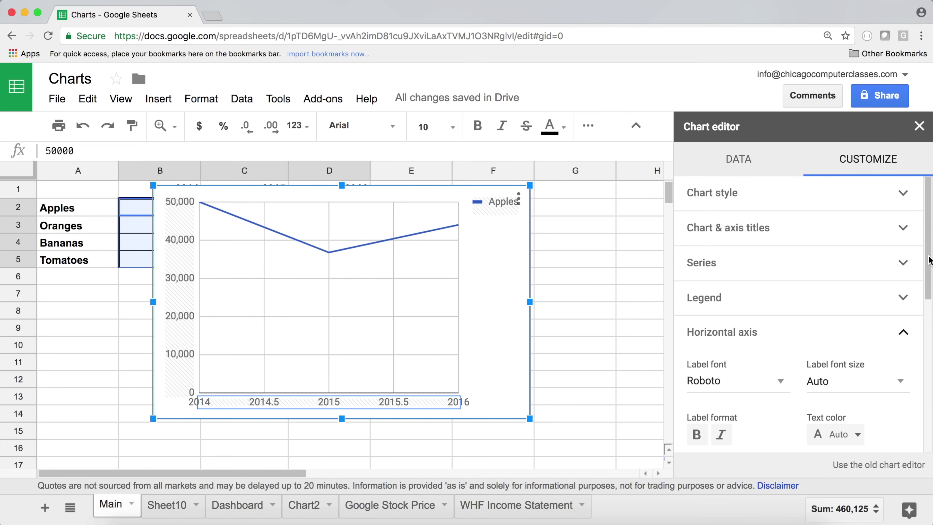
pyautogui.scroll(-4, 927, 260)
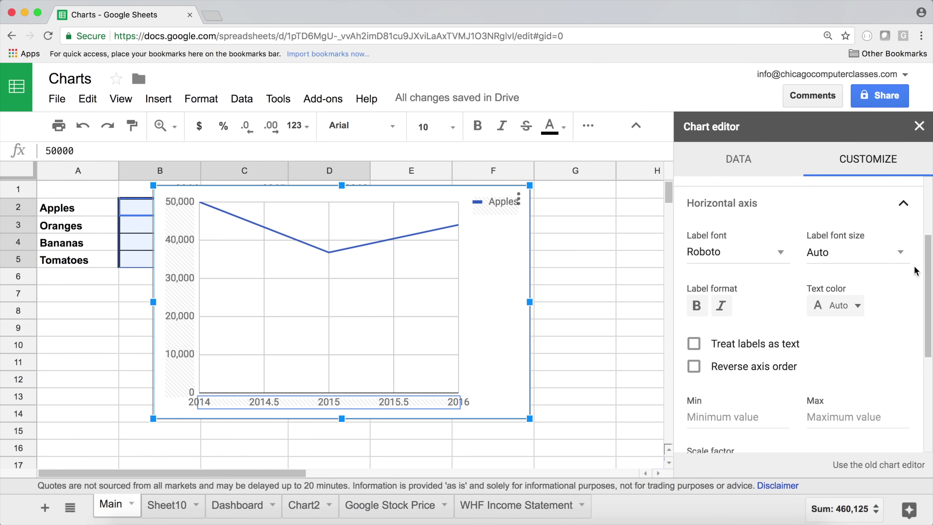
pyautogui.moveTo(926, 262); pyautogui.dragTo(906, 377)
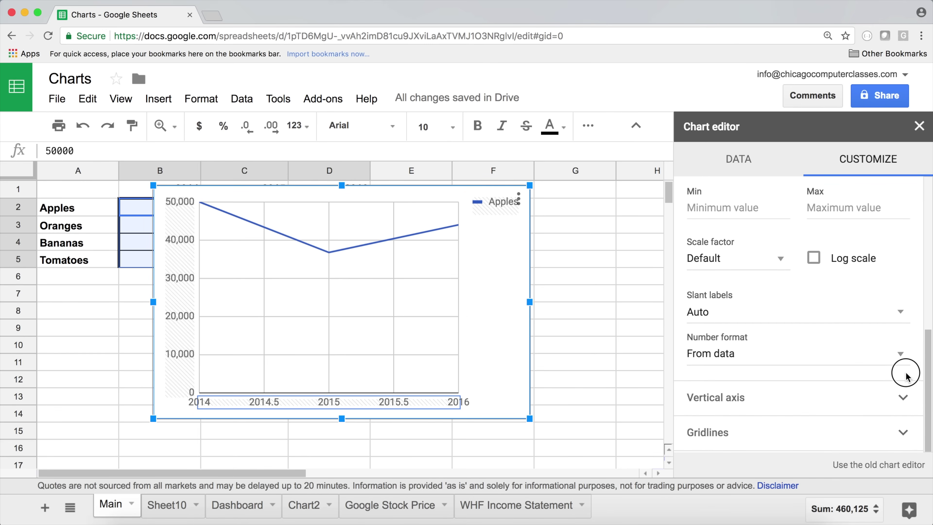
pyautogui.click(763, 433)
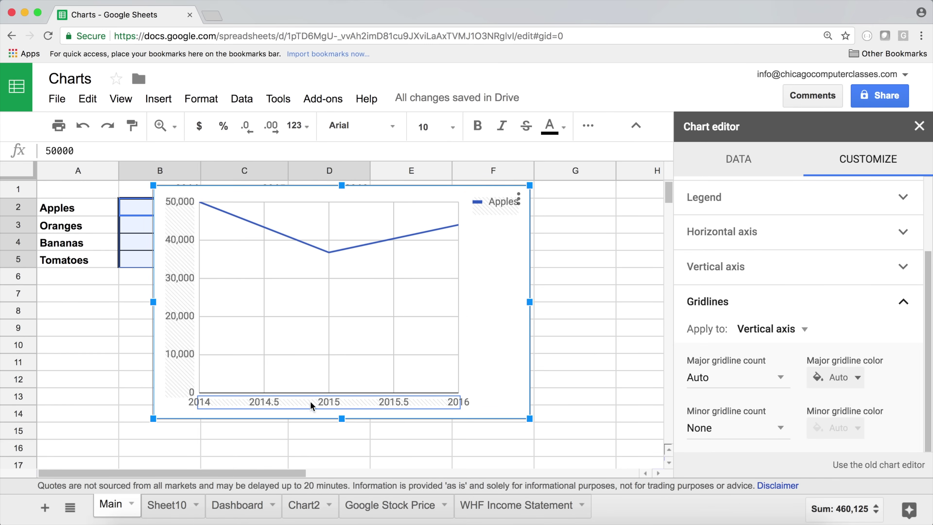
pyautogui.click(797, 328)
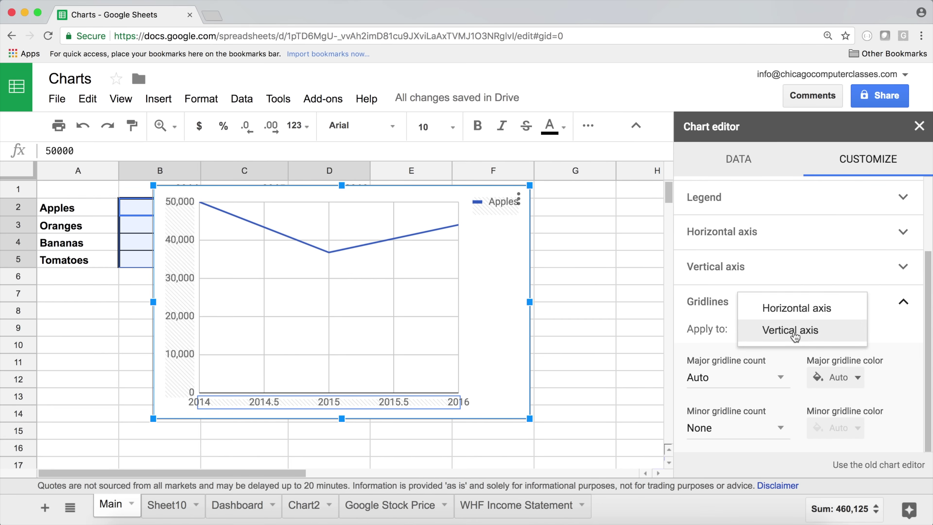
pyautogui.click(797, 309)
pyautogui.moveTo(928, 294); pyautogui.dragTo(927, 367)
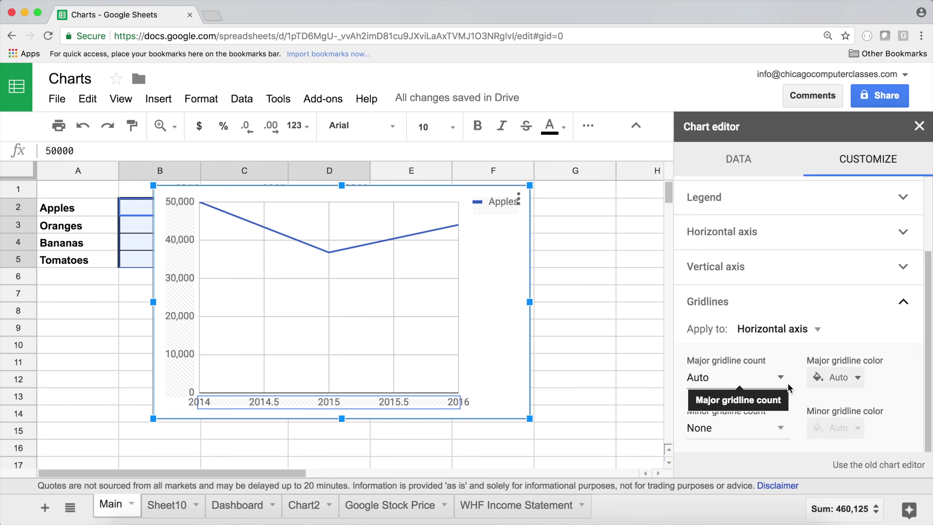
pyautogui.click(780, 378)
pyautogui.write('2')
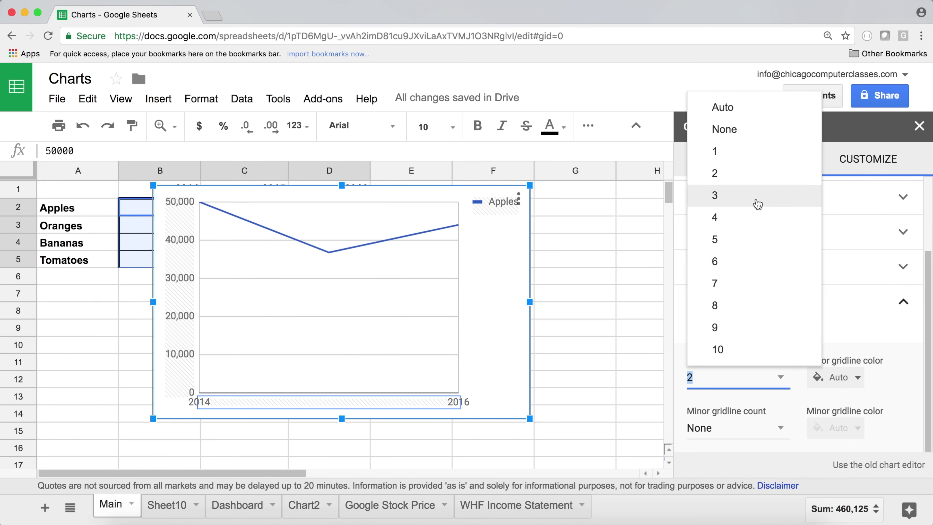
pyautogui.click(757, 204)
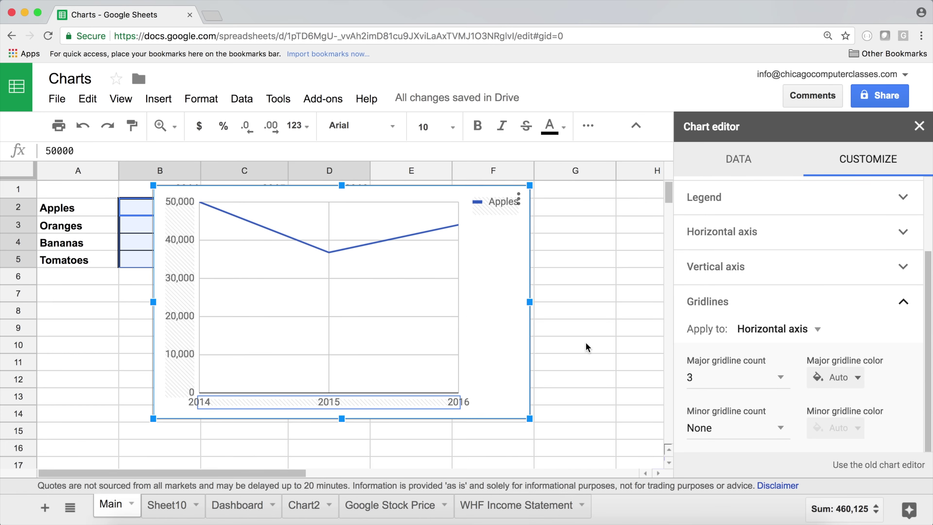
# - Set the horizontal axis's minor gridline count to 1 and move the chart just below the year headers in row 1
pyautogui.click(430, 392)
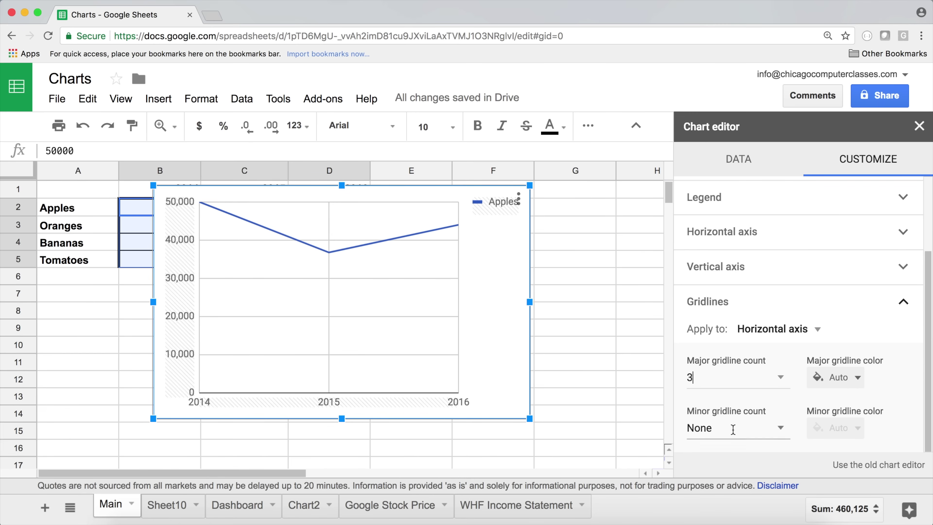
pyautogui.click(775, 428)
pyautogui.click(748, 201)
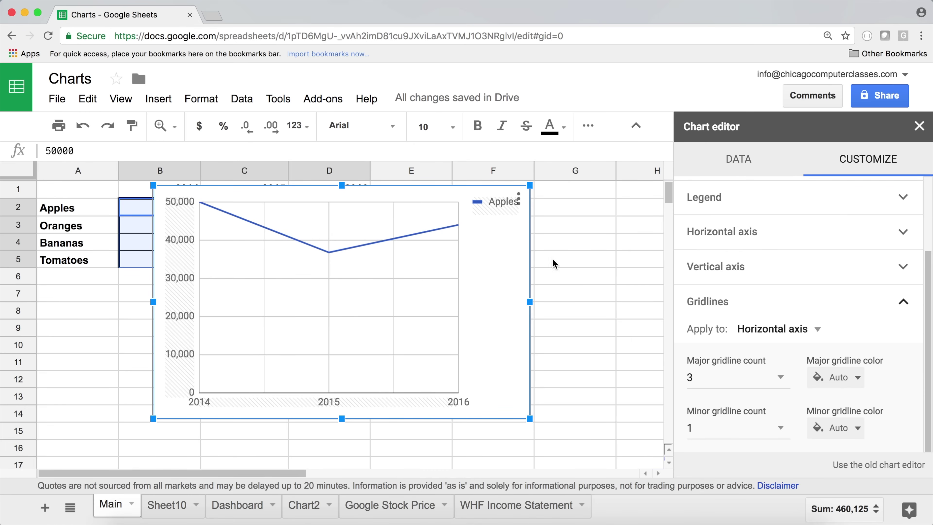
pyautogui.click(284, 214)
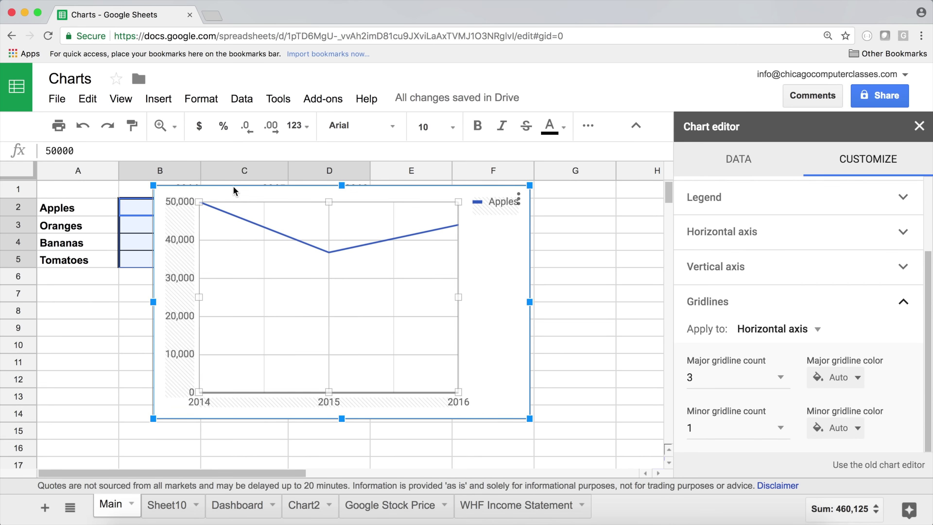
pyautogui.moveTo(234, 191); pyautogui.dragTo(269, 210)
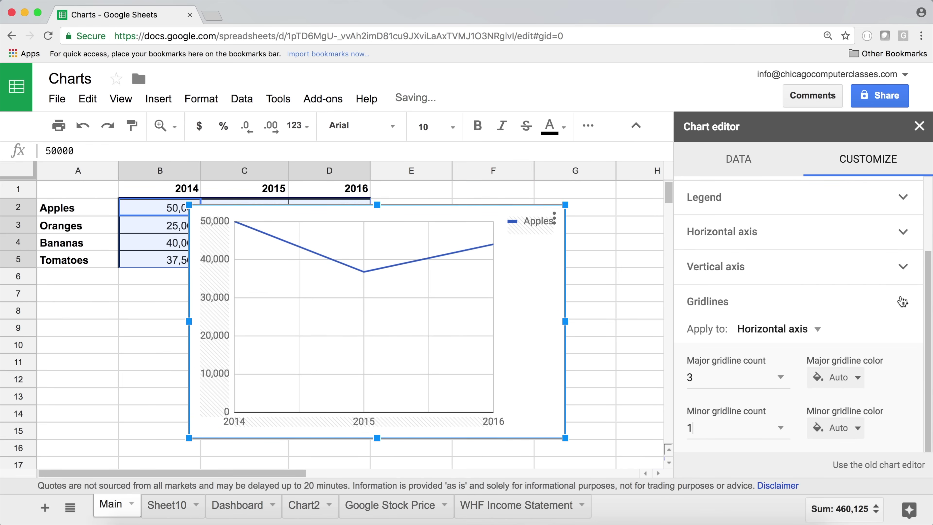
# - Add the chart title "Year to Year Production"
pyautogui.moveTo(927, 316); pyautogui.dragTo(926, 245)
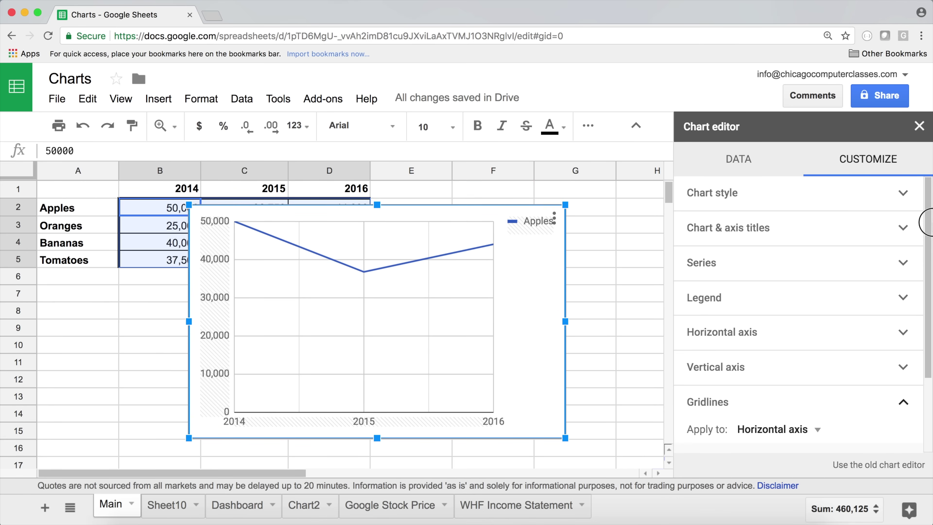
pyautogui.click(750, 231)
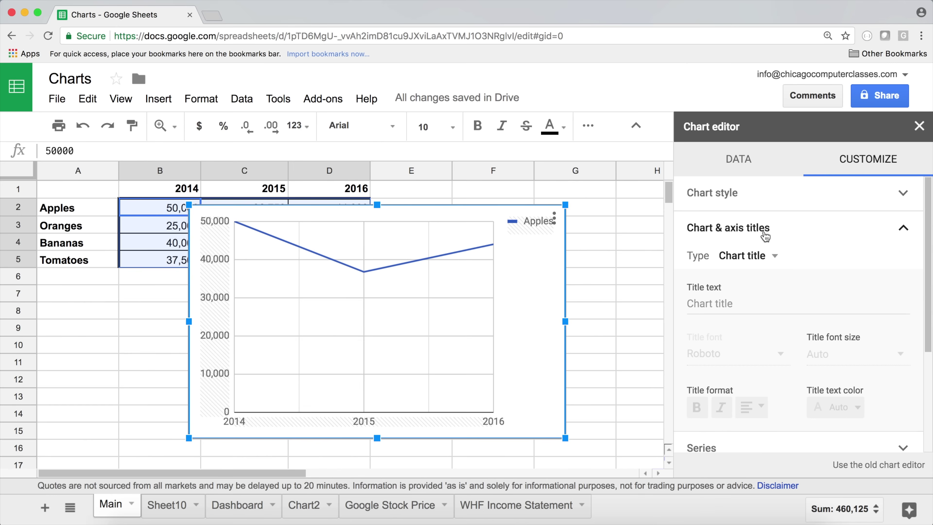
pyautogui.click(722, 299)
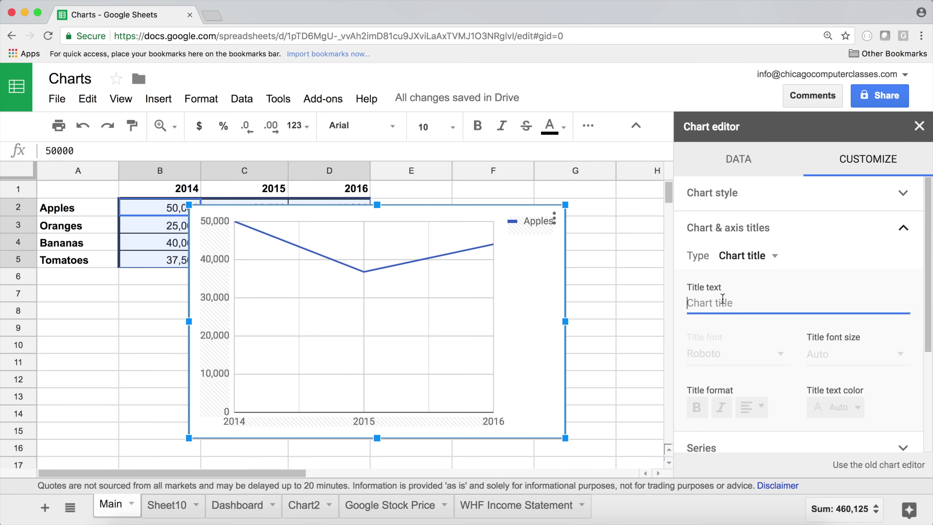
pyautogui.write('Year to Year Production')
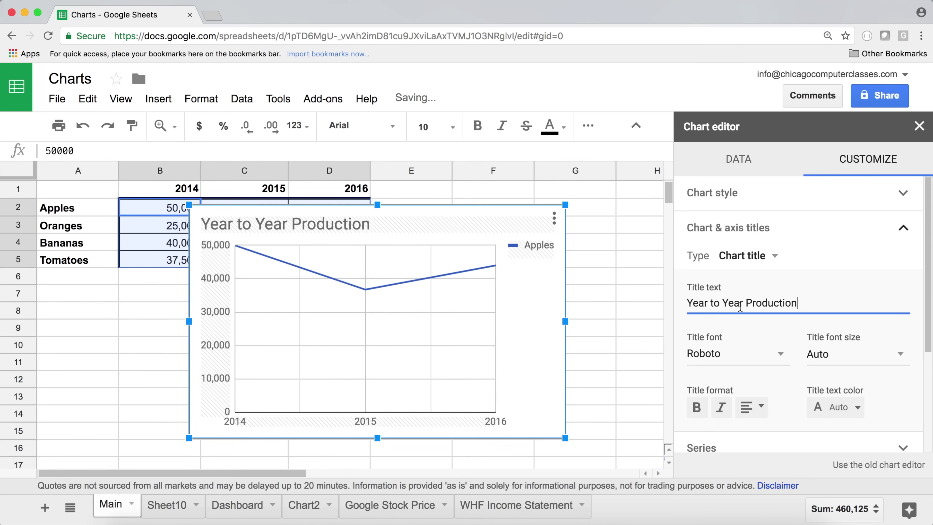
# - Center the chart title, make it bold and color it black, and close the chart editor
pyautogui.click(751, 407)
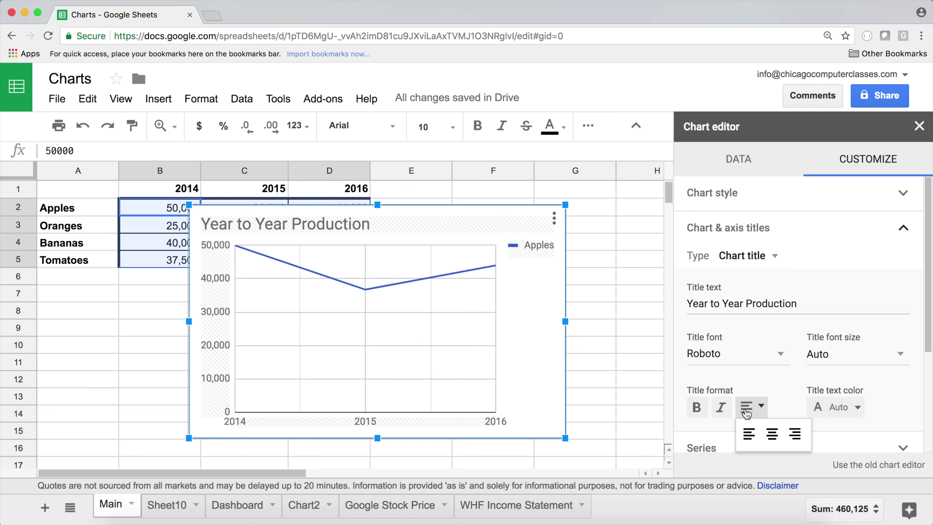
pyautogui.click(771, 433)
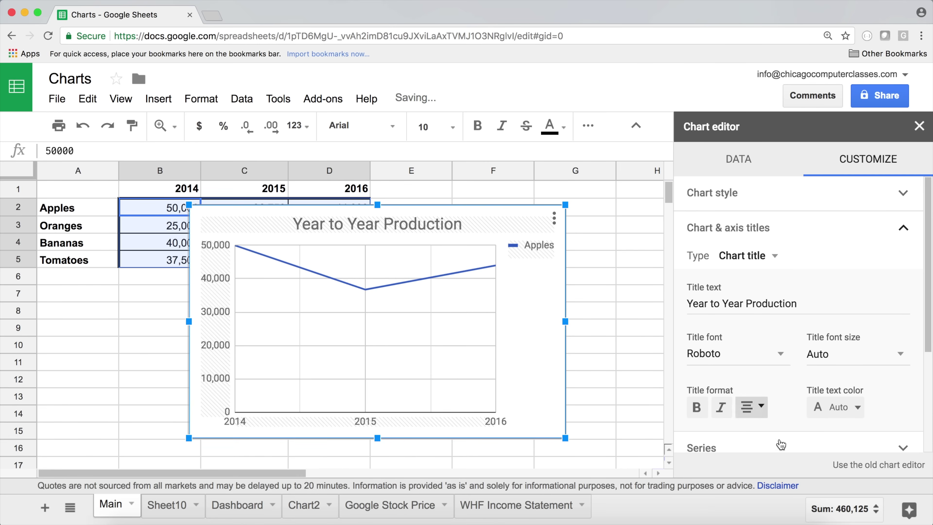
pyautogui.click(698, 408)
pyautogui.click(851, 407)
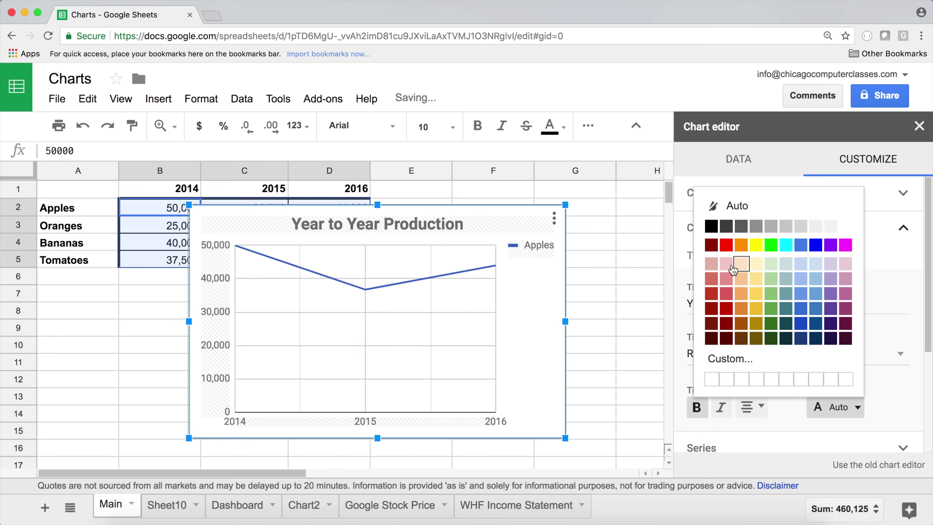
pyautogui.click(716, 227)
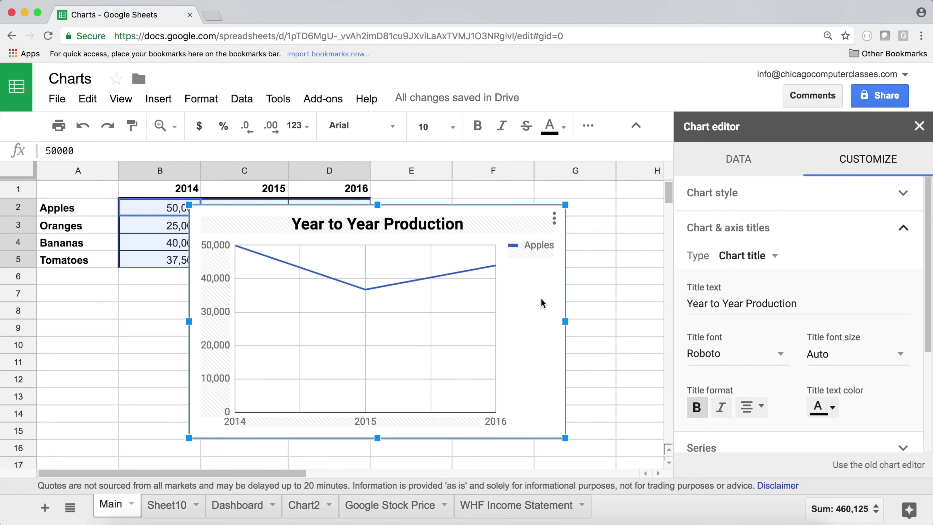
pyautogui.click(629, 242)
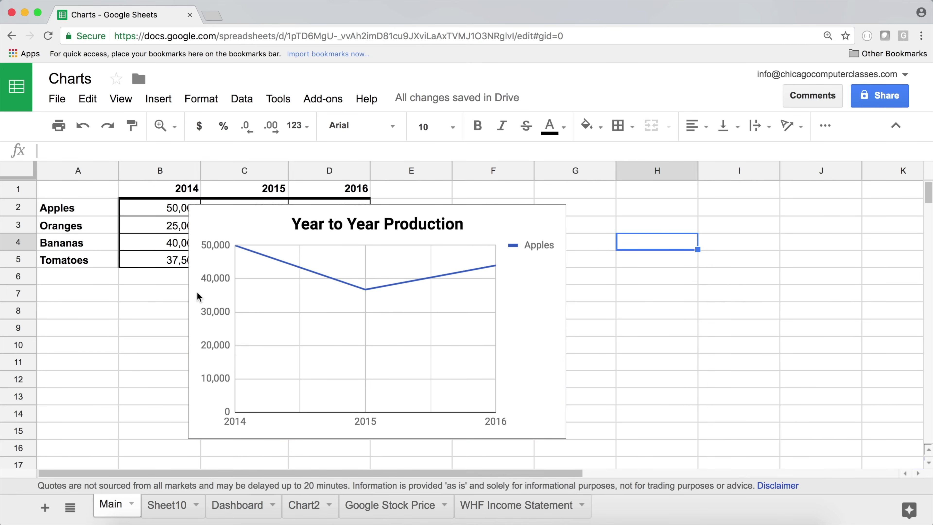
# - Add the vertical axis title "Production in Pounds" to the chart and leave the chart editor
pyautogui.click(211, 290)
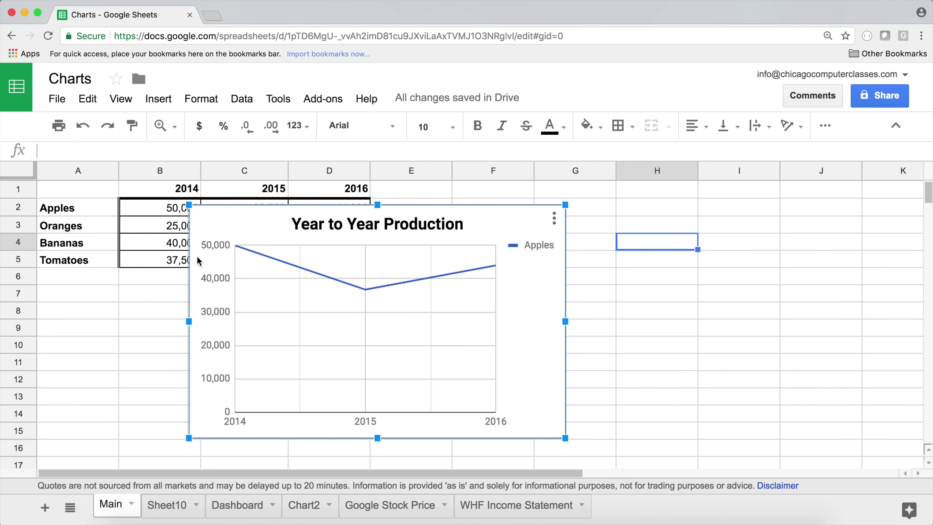
pyautogui.doubleClick(217, 259)
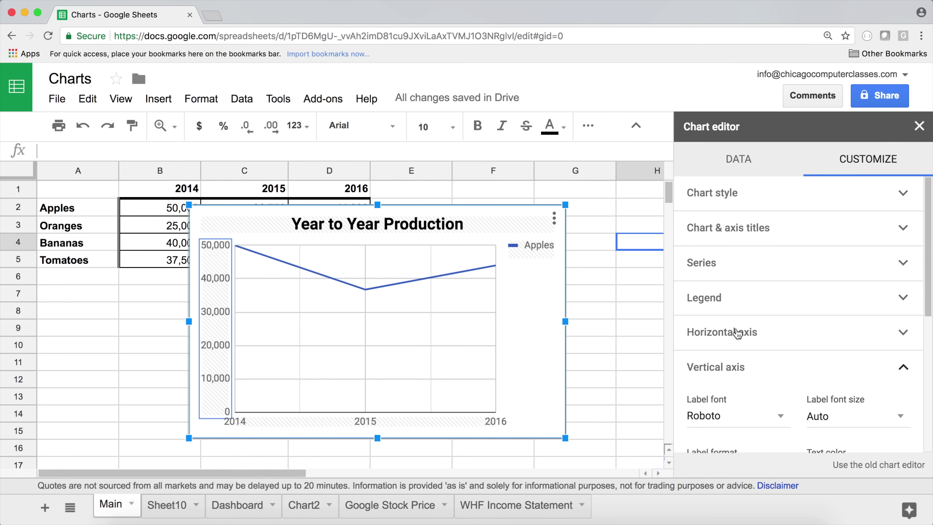
pyautogui.click(742, 235)
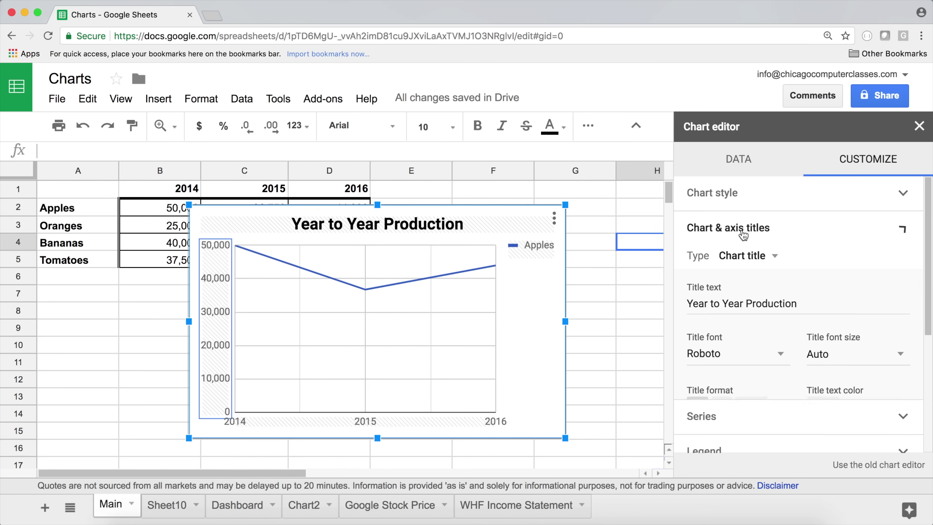
pyautogui.click(755, 257)
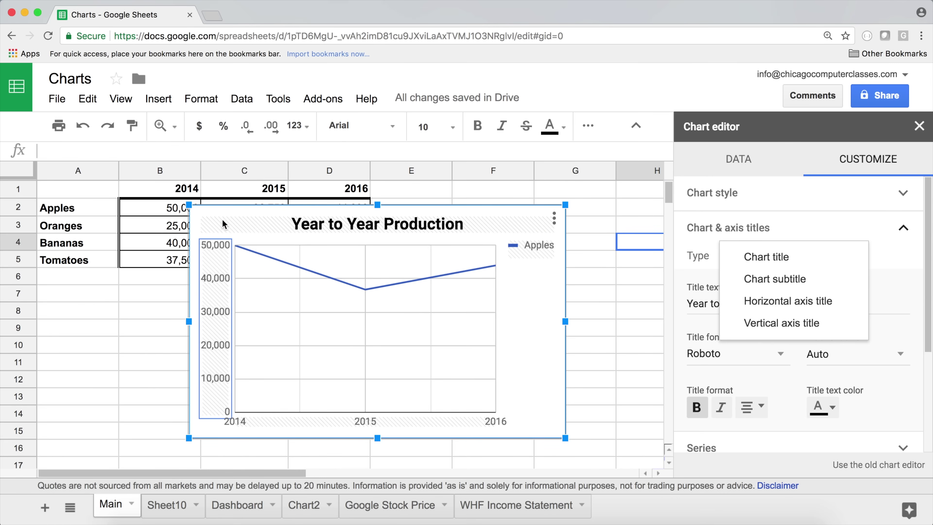
pyautogui.click(789, 330)
pyautogui.click(742, 304)
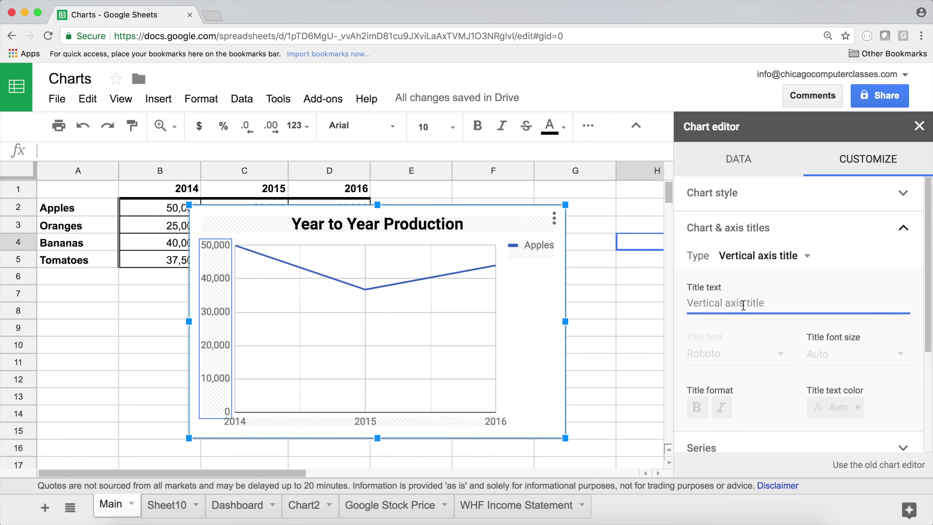
pyautogui.write('Pro')
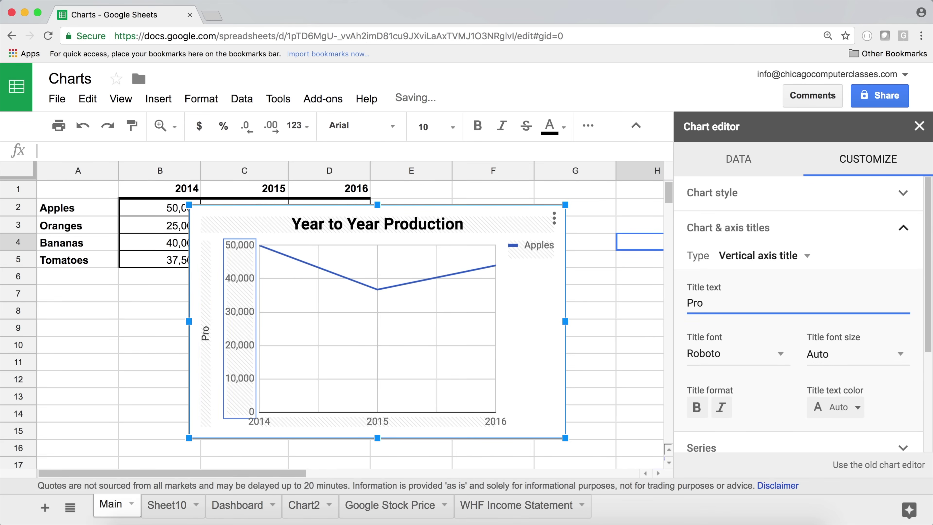
pyautogui.write('dcution i')
pyautogui.write('n Poun')
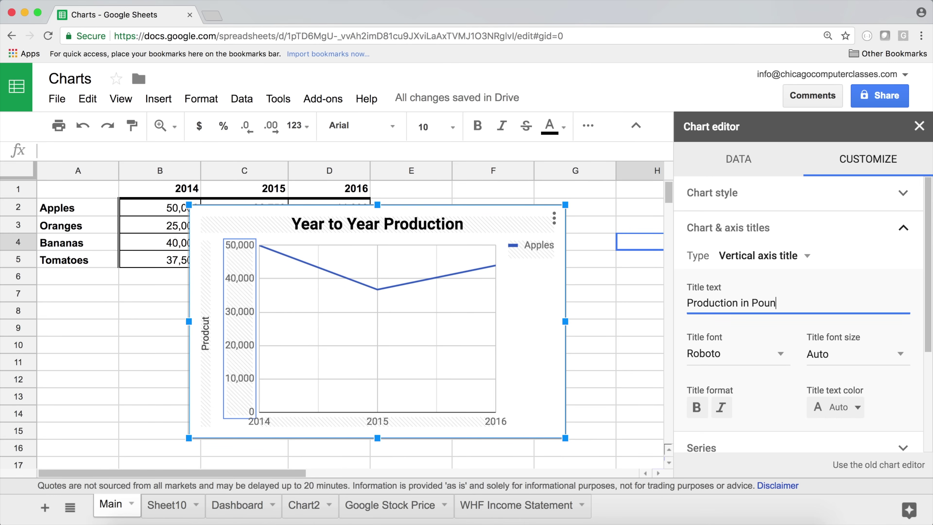
pyautogui.write('ds')
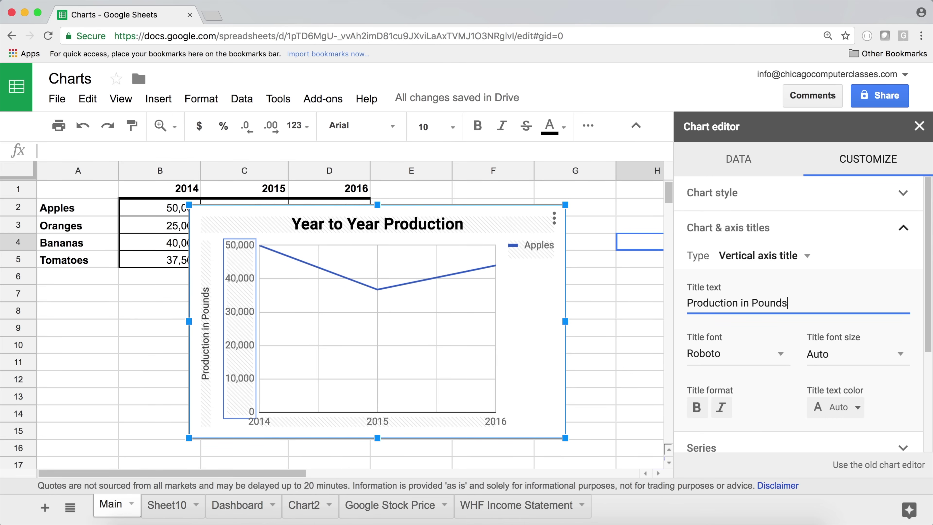
pyautogui.click(575, 312)
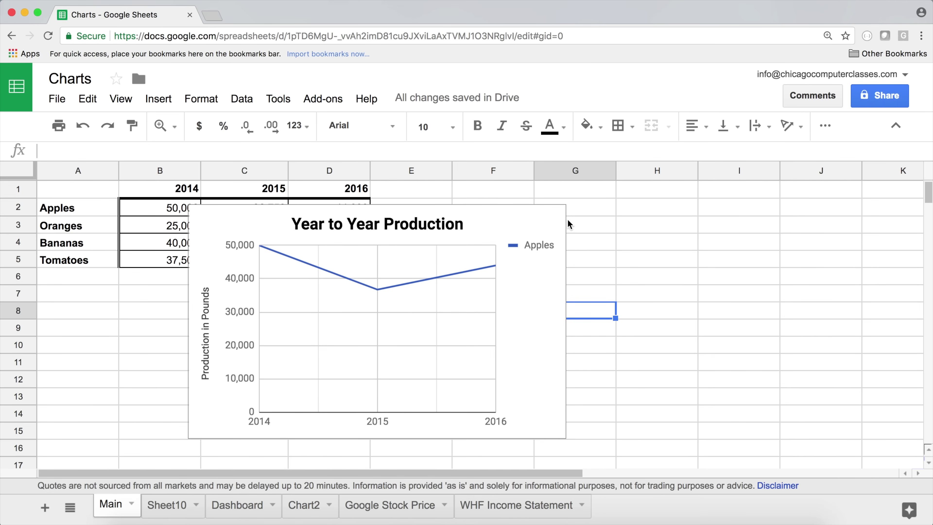
# - Delete the "Year to Year Production" chart from the Main sheet
pyautogui.click(537, 217)
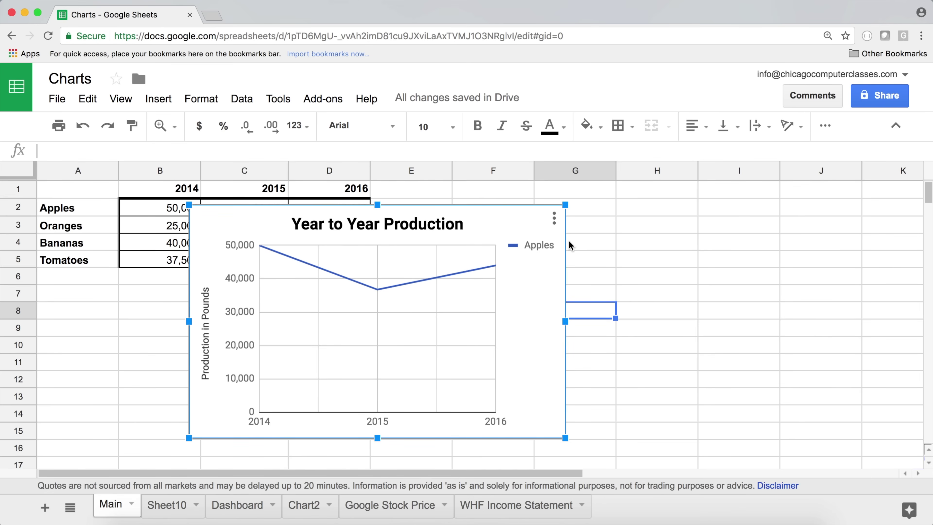
pyautogui.click(554, 218)
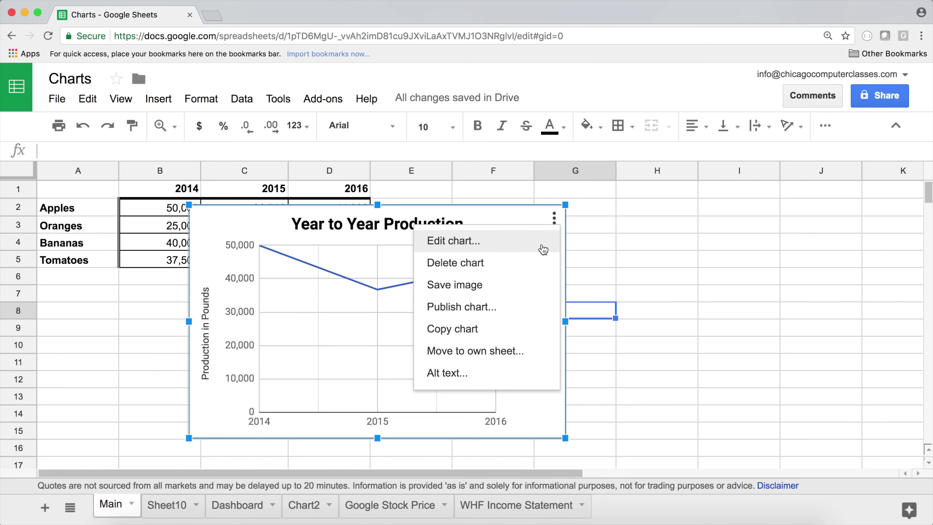
pyautogui.click(466, 263)
pyautogui.click(422, 276)
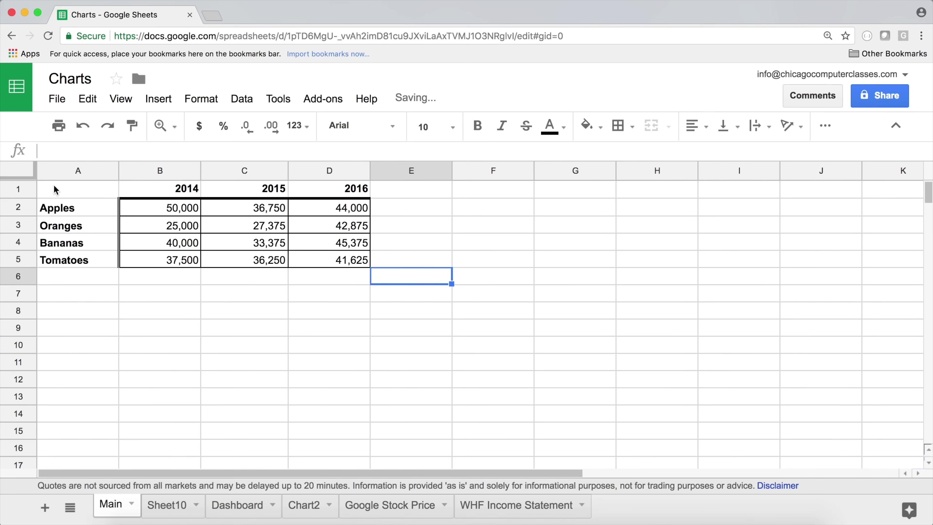
pyautogui.click(72, 209)
pyautogui.click(71, 226)
pyautogui.click(73, 242)
pyautogui.click(72, 260)
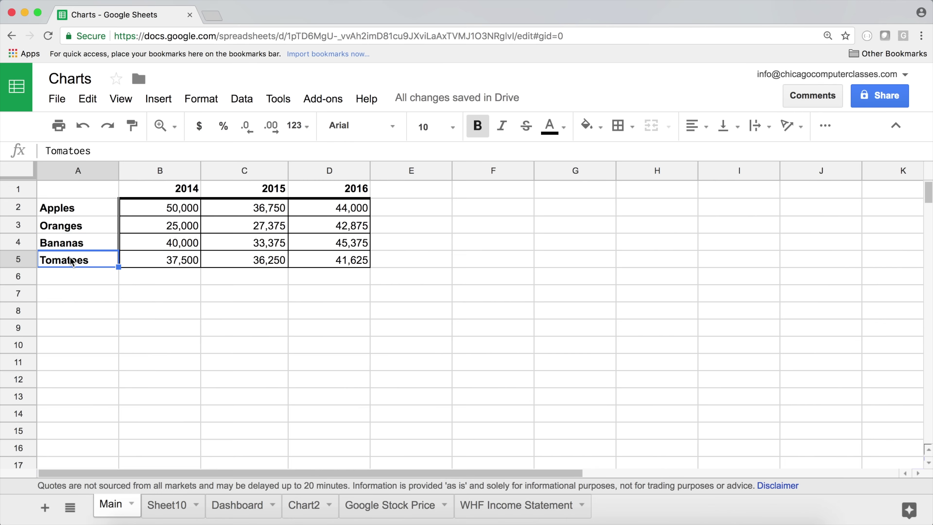
# - Insert a chart from the whole fruit table A1:D5 and make it a line chart
pyautogui.moveTo(78, 187); pyautogui.dragTo(323, 262)
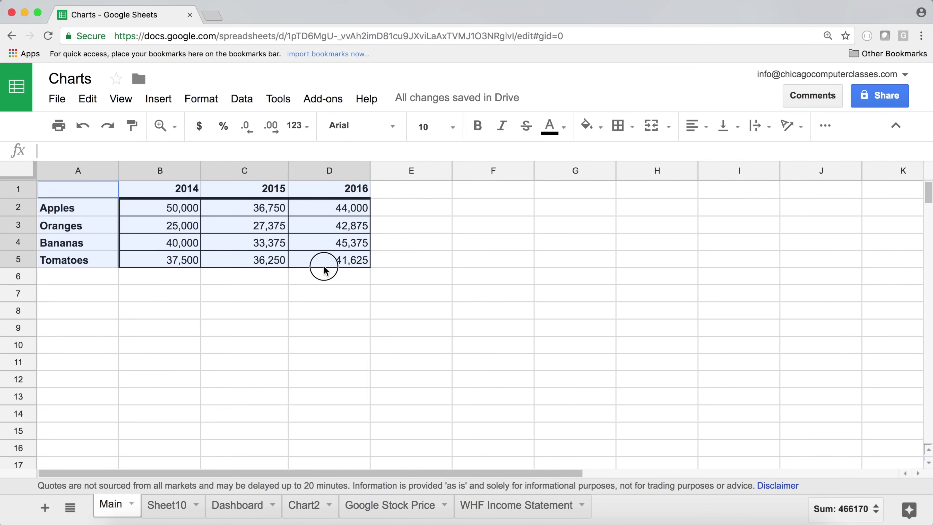
pyautogui.click(159, 98)
pyautogui.click(208, 399)
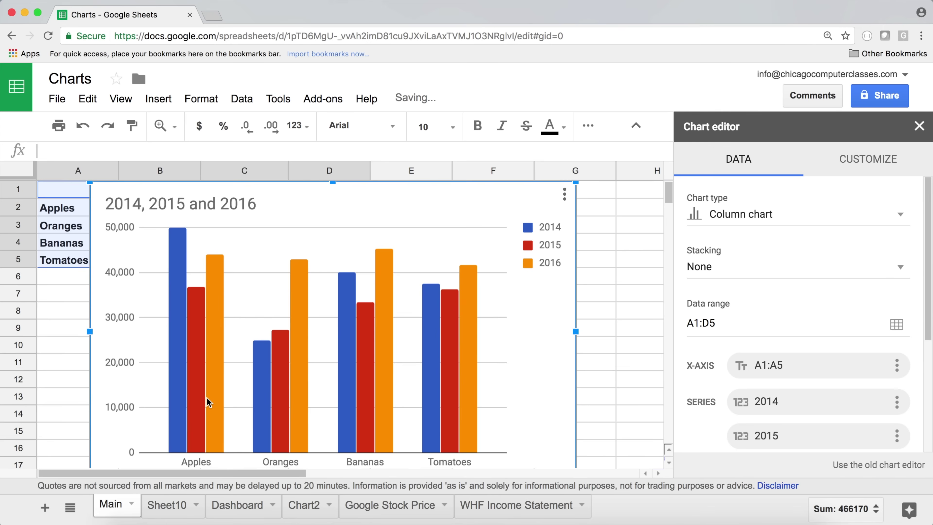
pyautogui.click(764, 220)
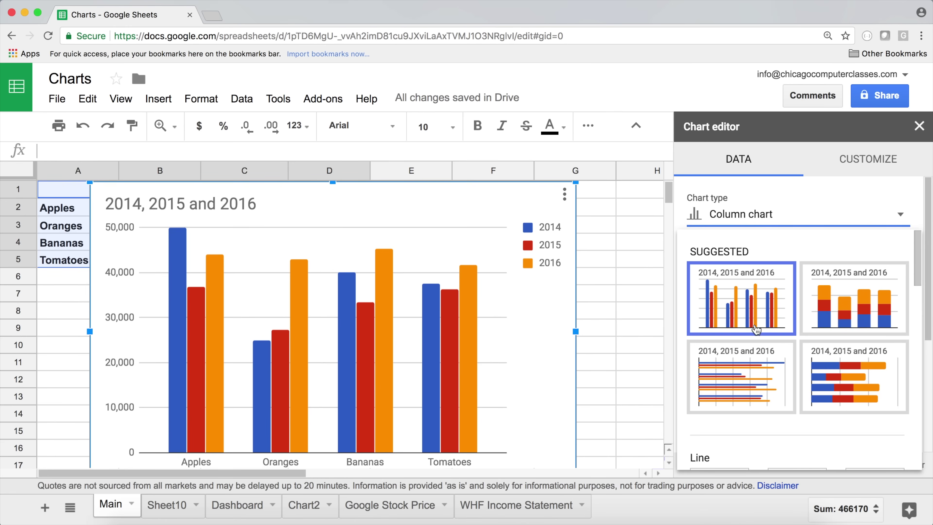
pyautogui.scroll(-5, 756, 331)
pyautogui.click(706, 296)
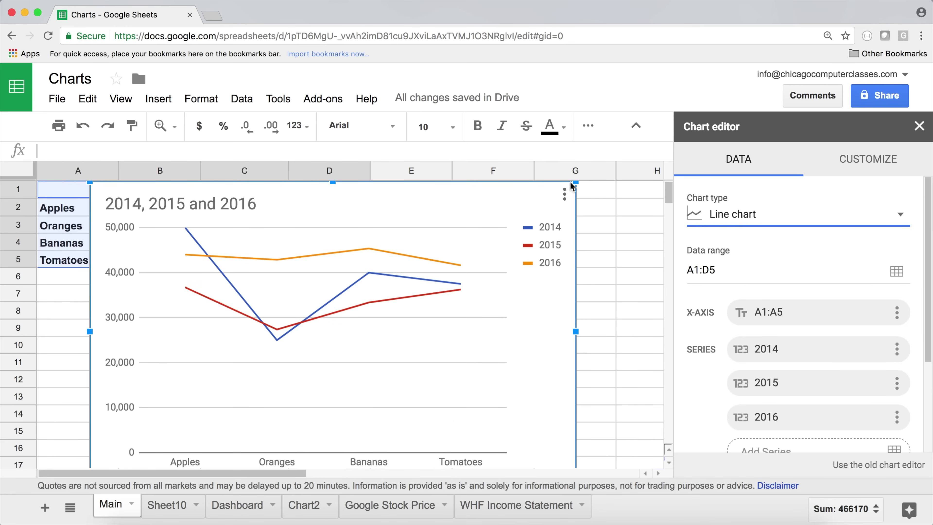
# - Shrink and reposition the chart near the fruit table, and switch its rows and columns so each fruit is a series
pyautogui.moveTo(576, 183); pyautogui.dragTo(506, 228)
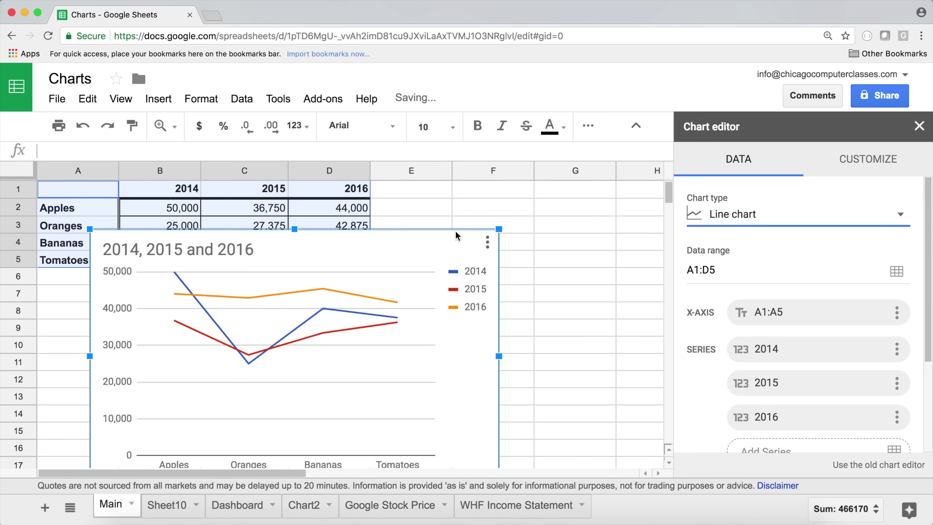
pyautogui.moveTo(432, 241); pyautogui.dragTo(490, 187)
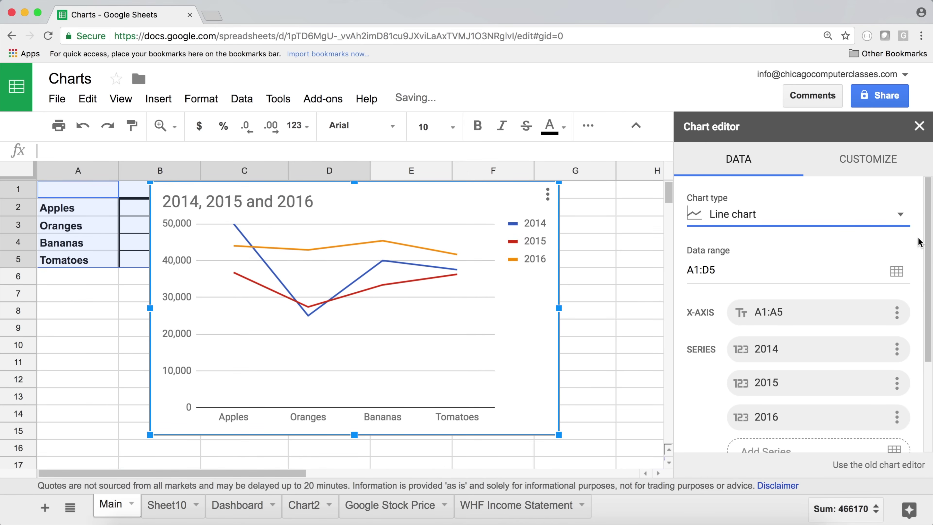
pyautogui.scroll(-5, 926, 247)
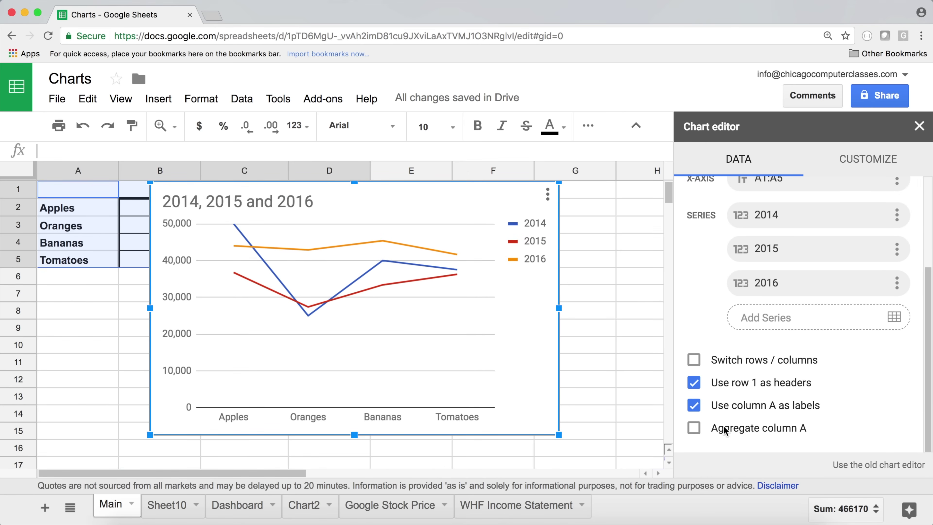
pyautogui.click(750, 363)
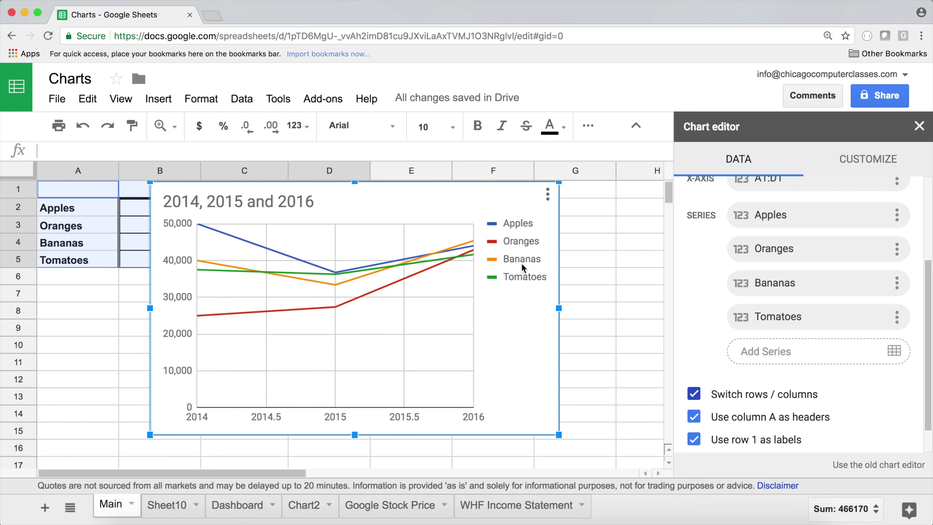
pyautogui.moveTo(354, 192); pyautogui.dragTo(414, 247)
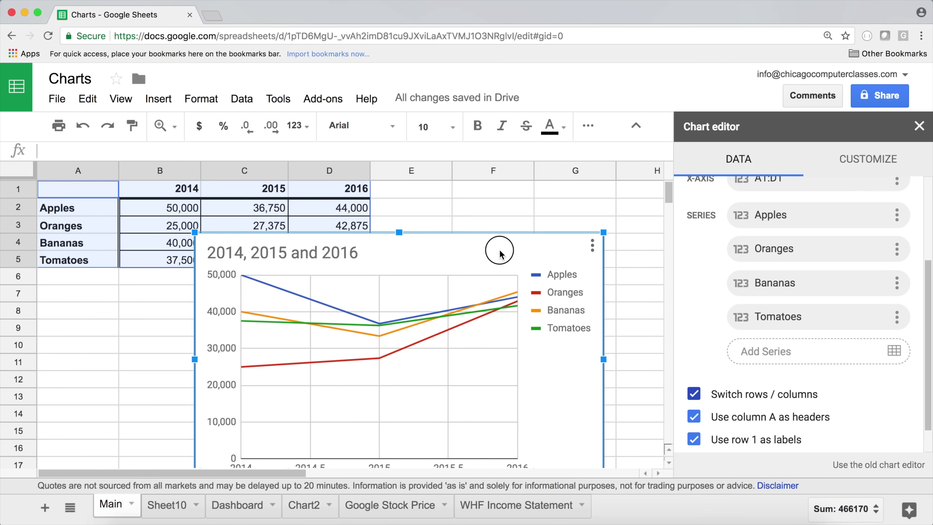
pyautogui.moveTo(500, 250); pyautogui.dragTo(456, 216)
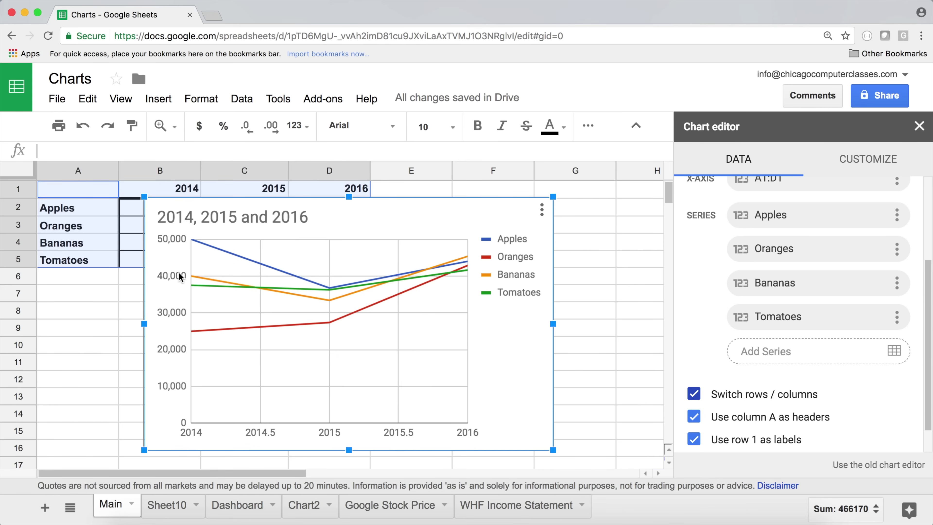
# - Set the position of the fruit line chart's legend to Top and leave the chart editor
pyautogui.click(342, 434)
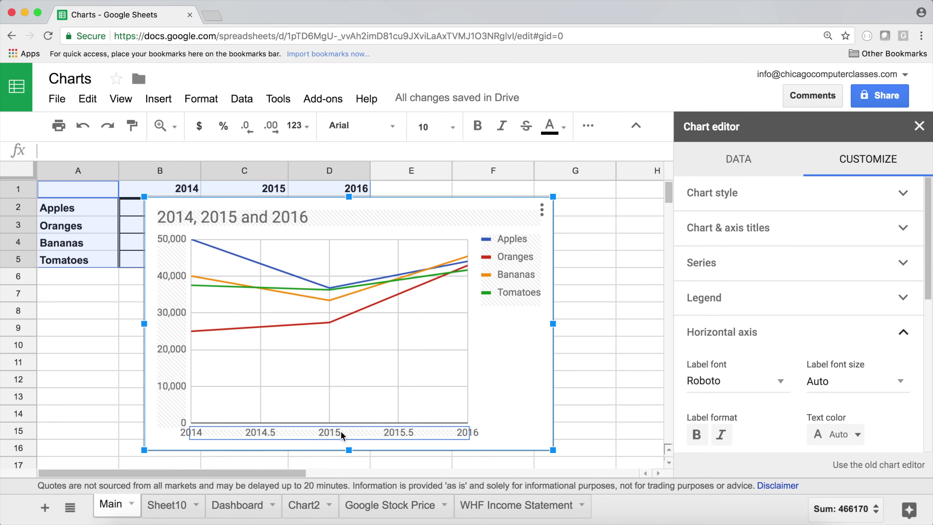
pyautogui.click(266, 217)
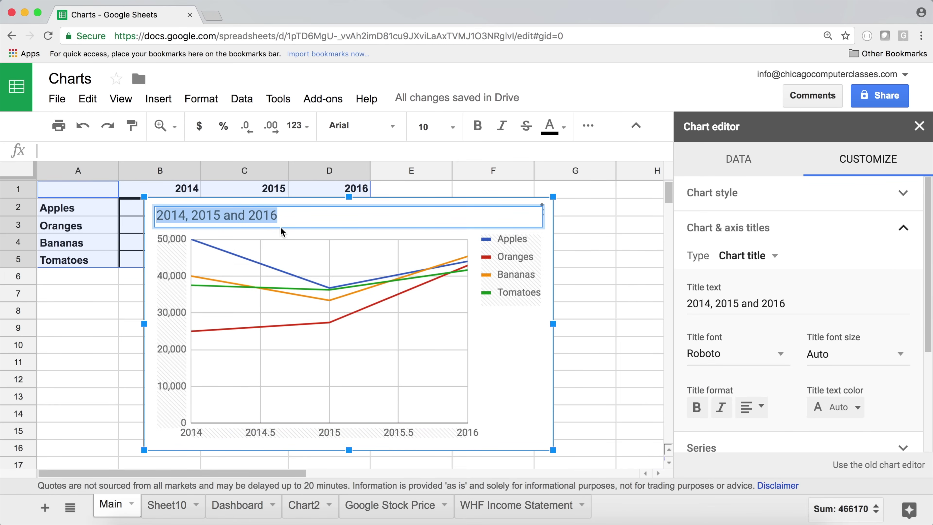
pyautogui.click(173, 297)
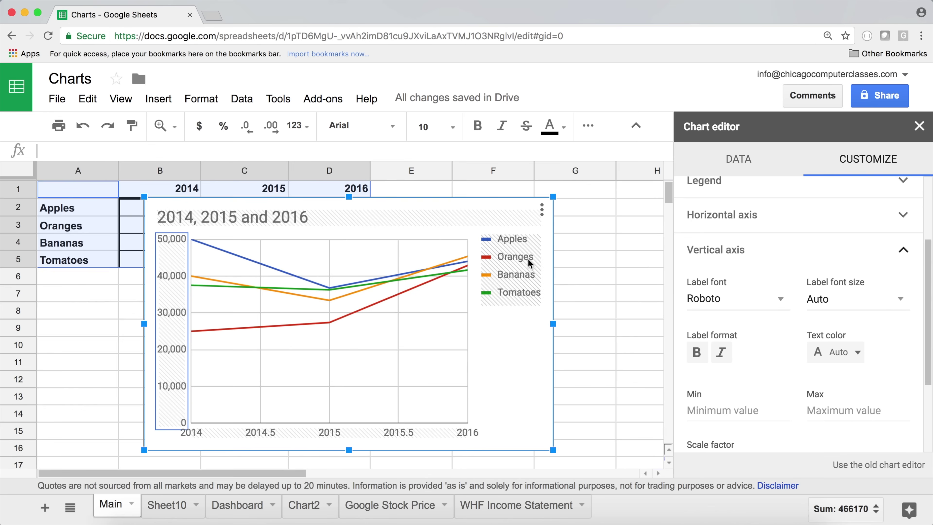
pyautogui.click(515, 261)
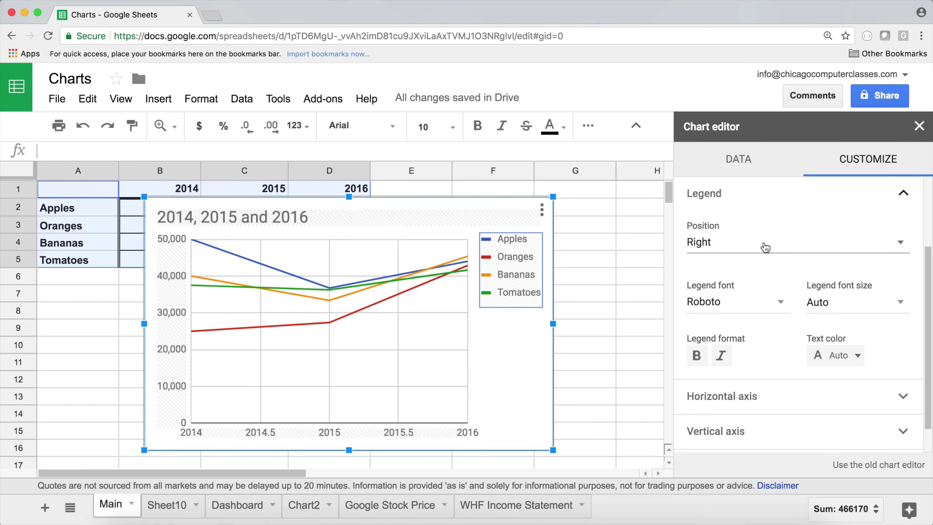
pyautogui.click(763, 243)
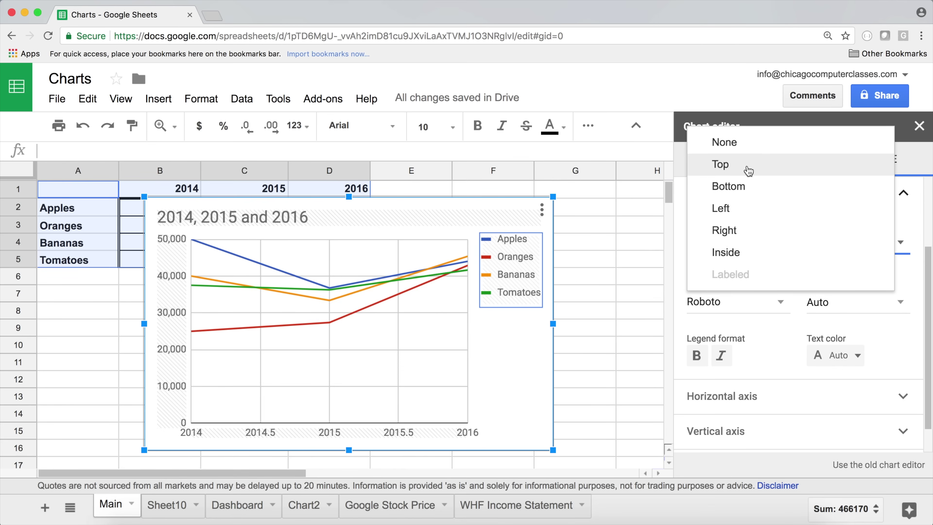
pyautogui.click(745, 166)
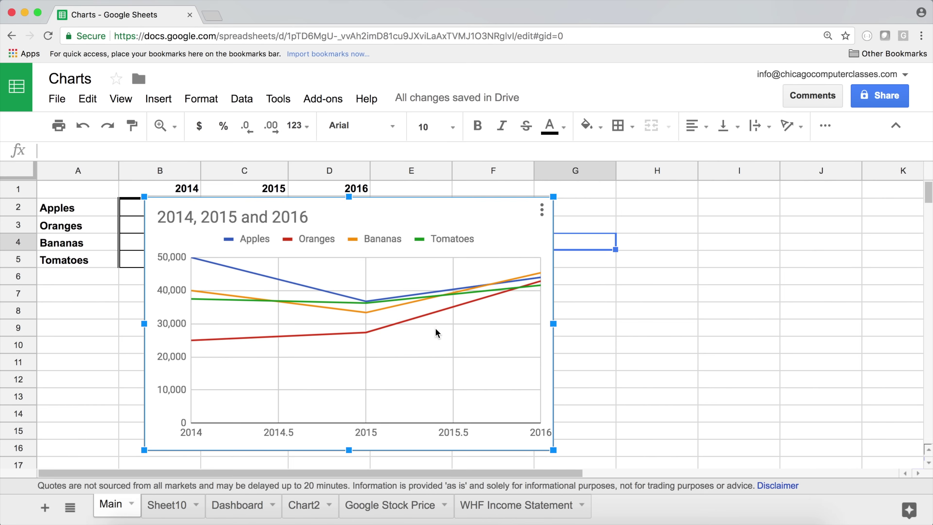
# - Delete the "2014, 2015 and 2016" chart from the Main sheet
pyautogui.click(542, 210)
pyautogui.click(439, 257)
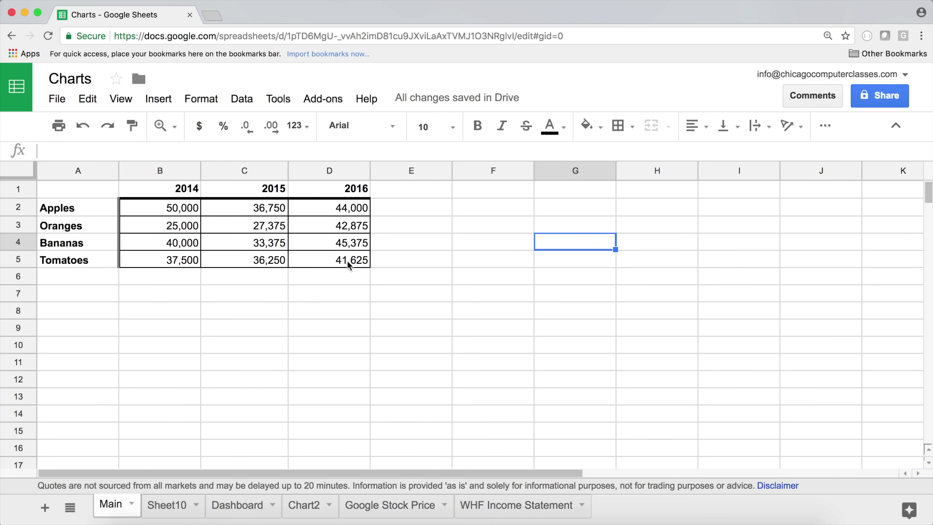
# - Open the Google Stock Price sheet and widen column A until the full dates and times fit
pyautogui.click(389, 511)
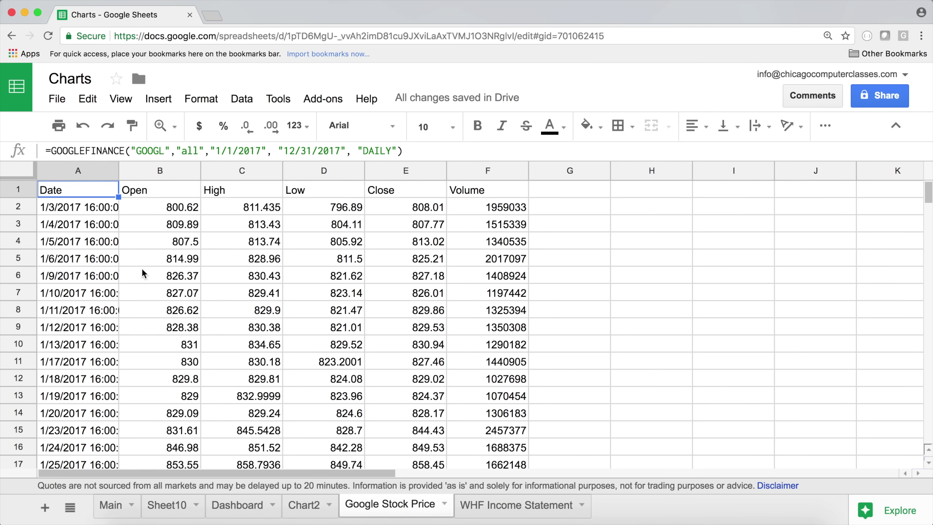
pyautogui.click(220, 261)
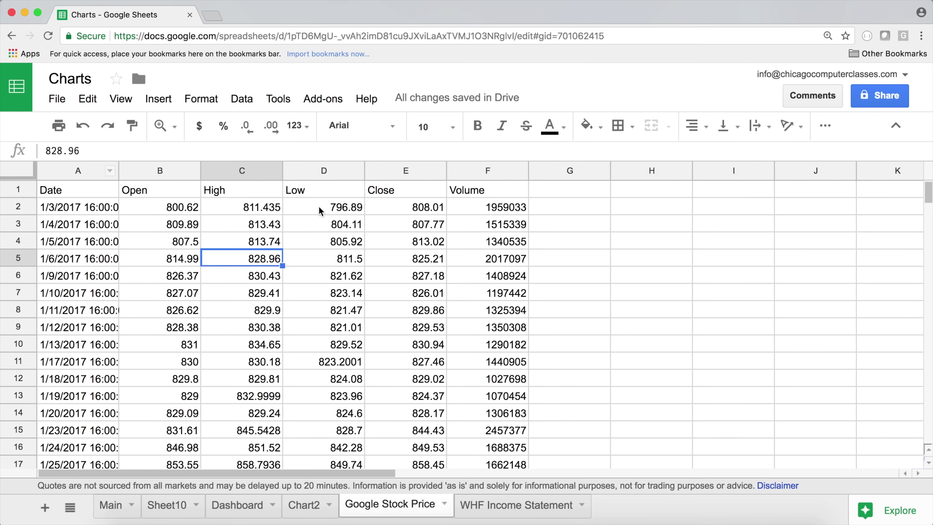
pyautogui.moveTo(118, 167); pyautogui.dragTo(162, 168)
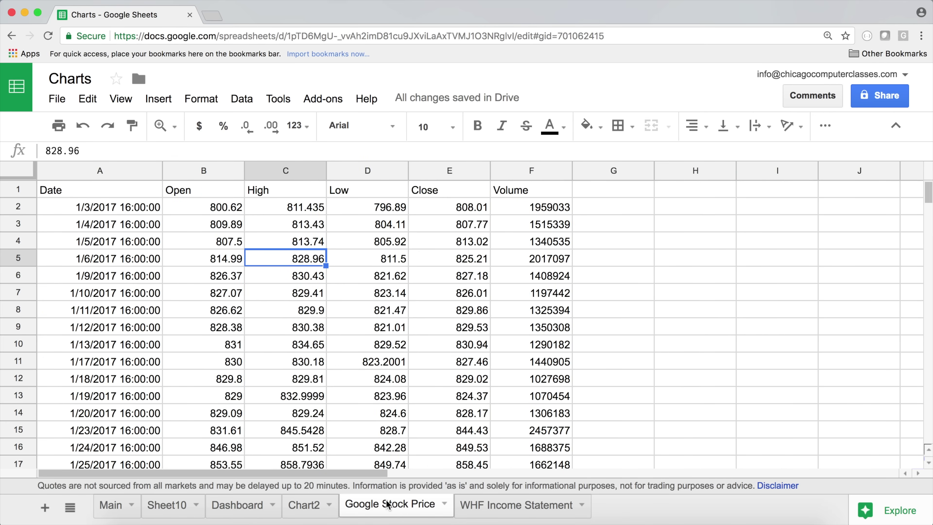
# - Insert a chart of the Google stock price data, starting from the Date header in cell A1
pyautogui.click(120, 190)
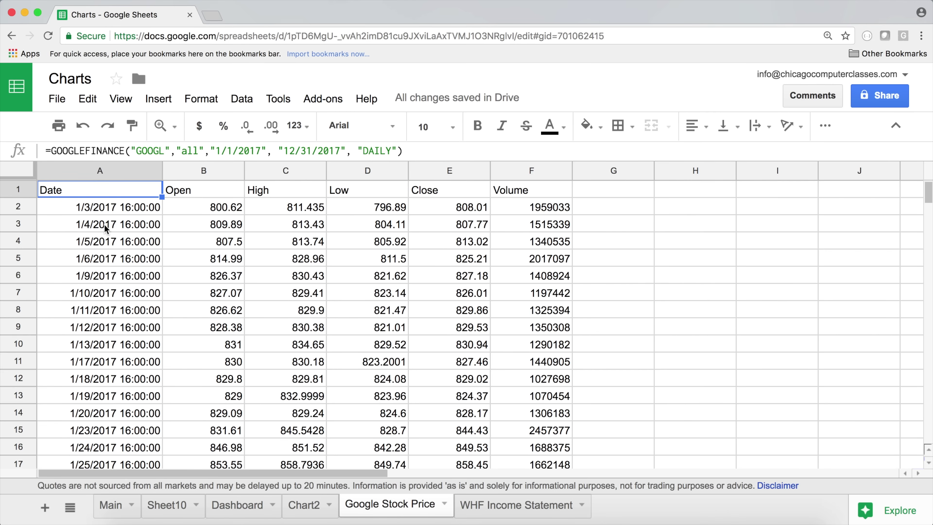
pyautogui.click(106, 170)
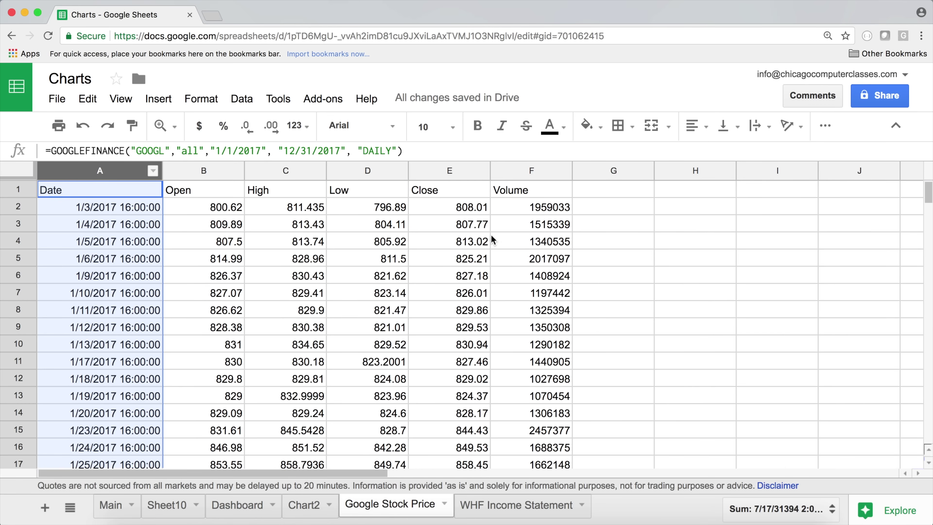
pyautogui.click(136, 190)
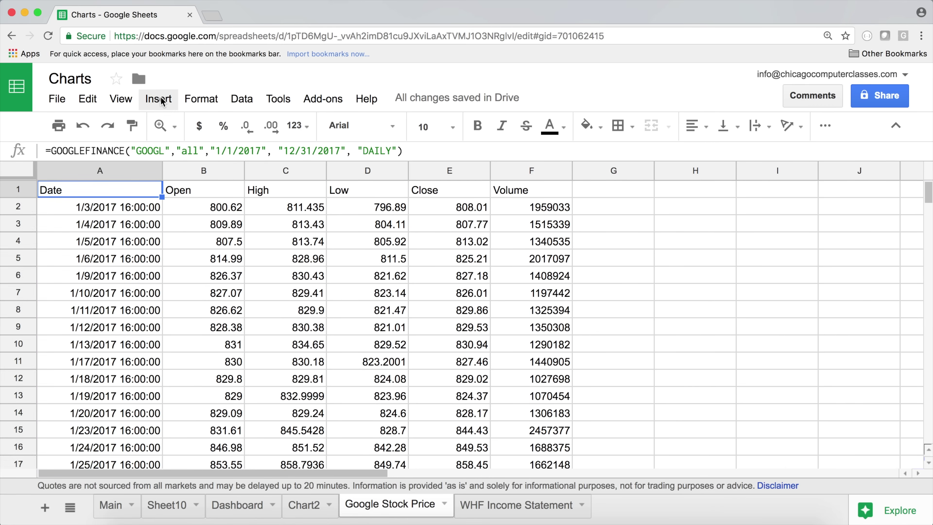
pyautogui.click(159, 99)
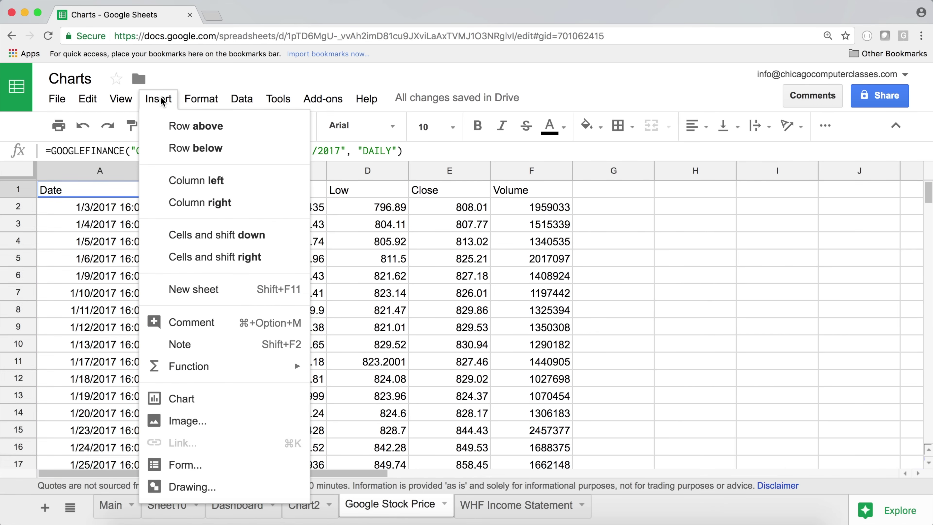
pyautogui.click(216, 404)
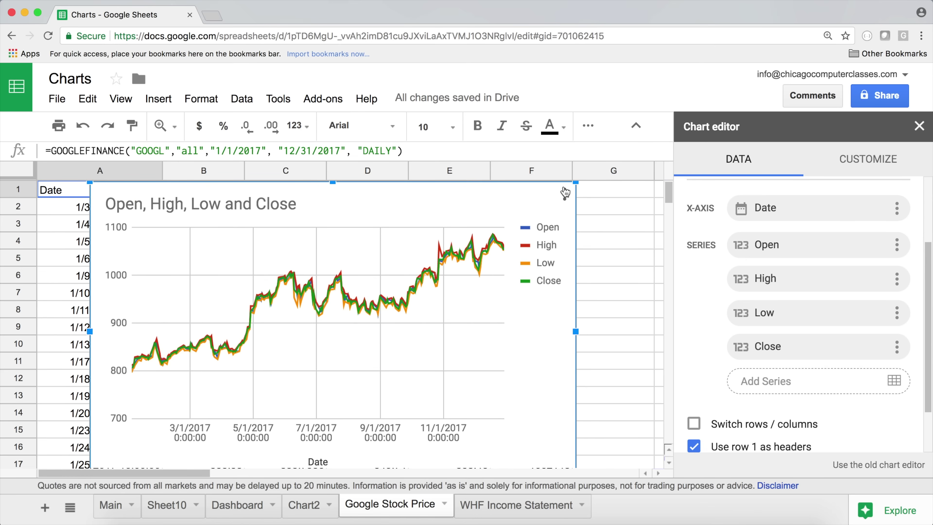
# - Shrink the stock price chart and position it over the data below the header row
pyautogui.moveTo(575, 182); pyautogui.dragTo(502, 226)
pyautogui.moveTo(438, 244)
pyautogui.mouseDown()
pyautogui.moveTo(437, 217)
pyautogui.moveTo(425, 237)
pyautogui.mouseUp()
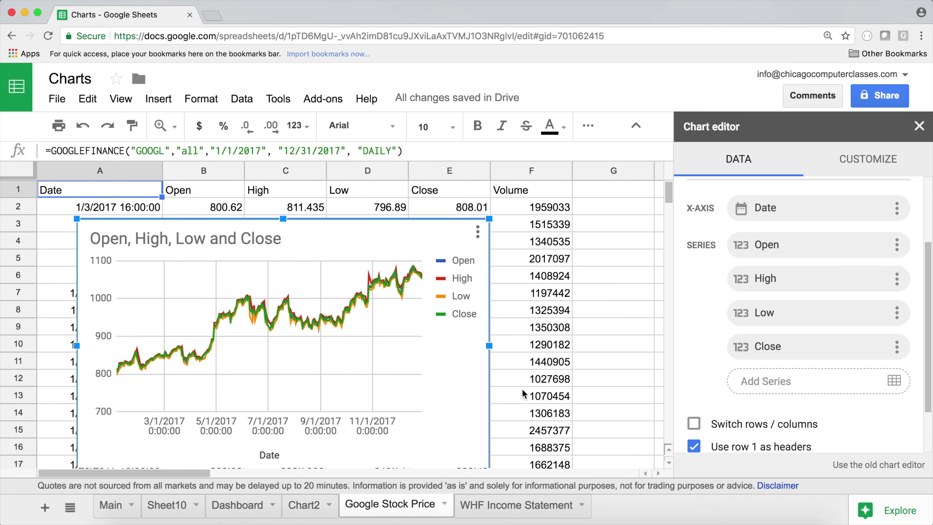
pyautogui.moveTo(407, 221); pyautogui.dragTo(438, 271)
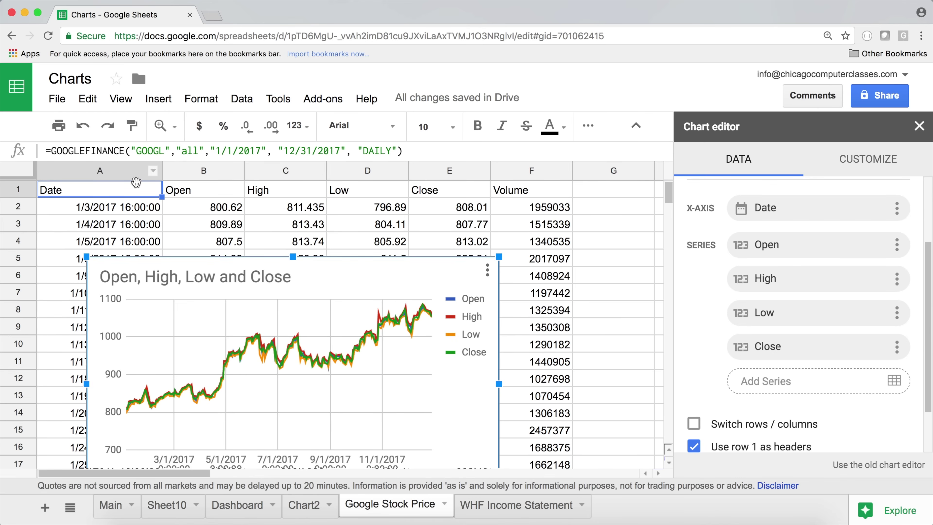
pyautogui.moveTo(452, 267); pyautogui.dragTo(475, 223)
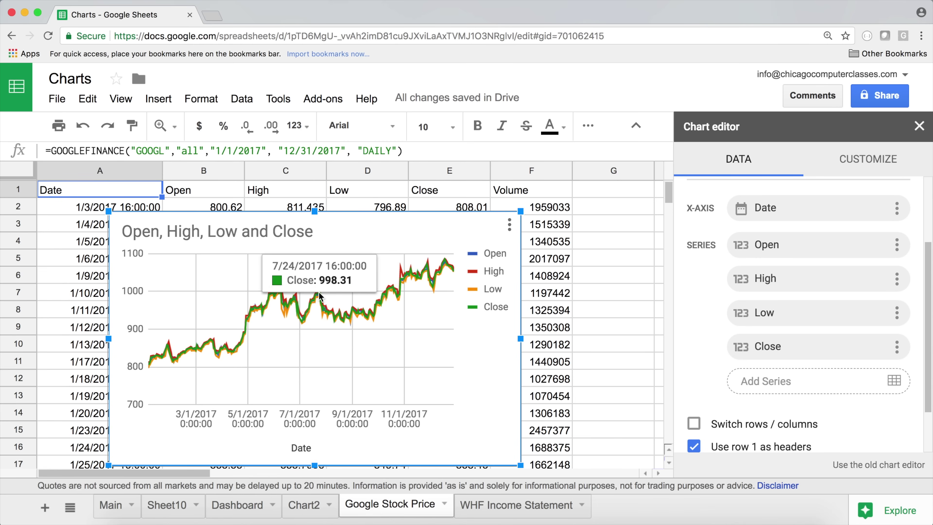
# - Remove the Open, High and Low series from the stock price chart, keeping only Close
pyautogui.click(144, 287)
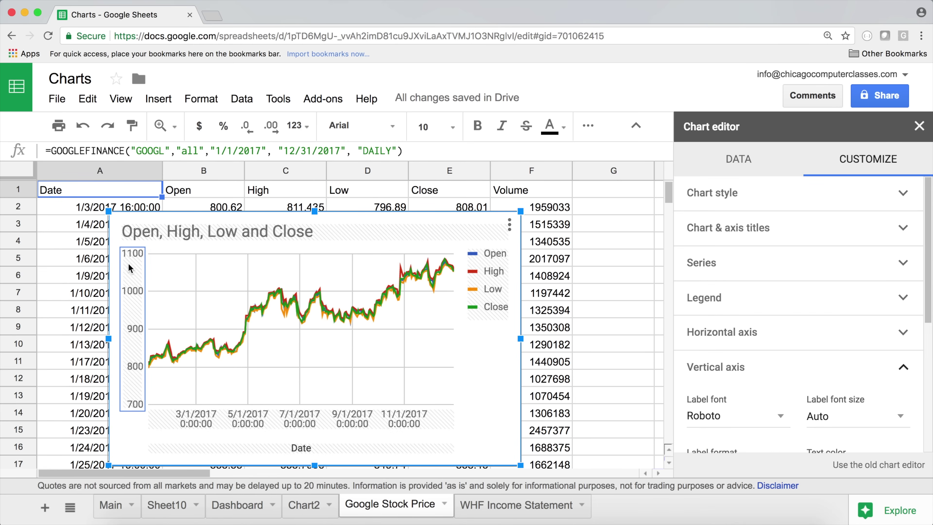
pyautogui.click(173, 422)
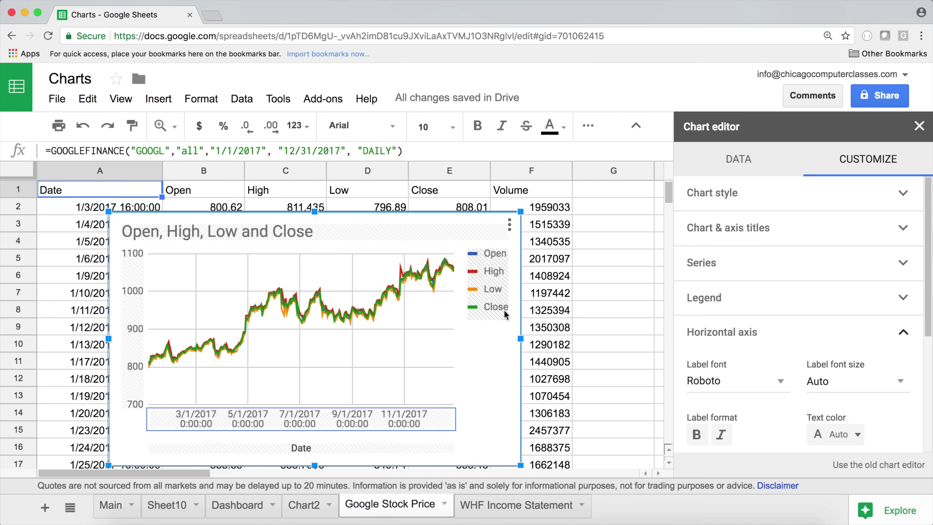
pyautogui.click(739, 159)
pyautogui.scroll(-2, 877, 356)
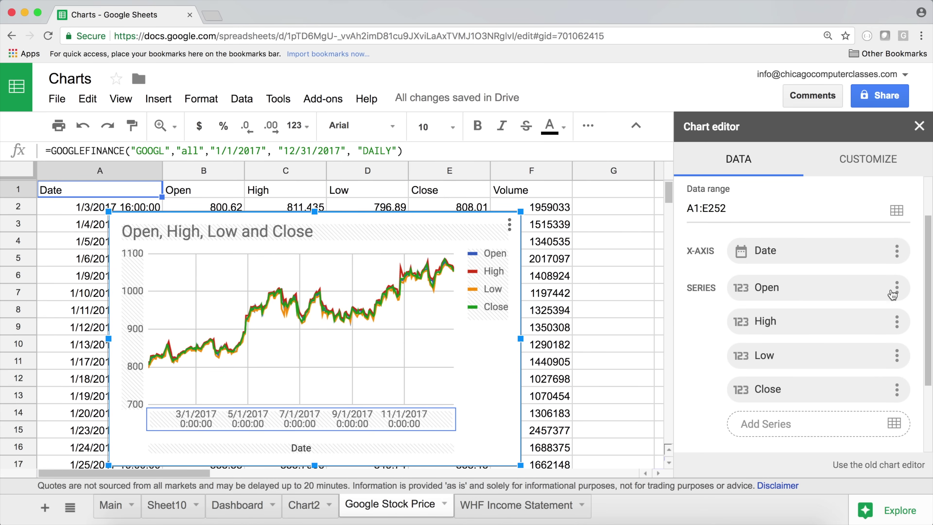
pyautogui.click(897, 288)
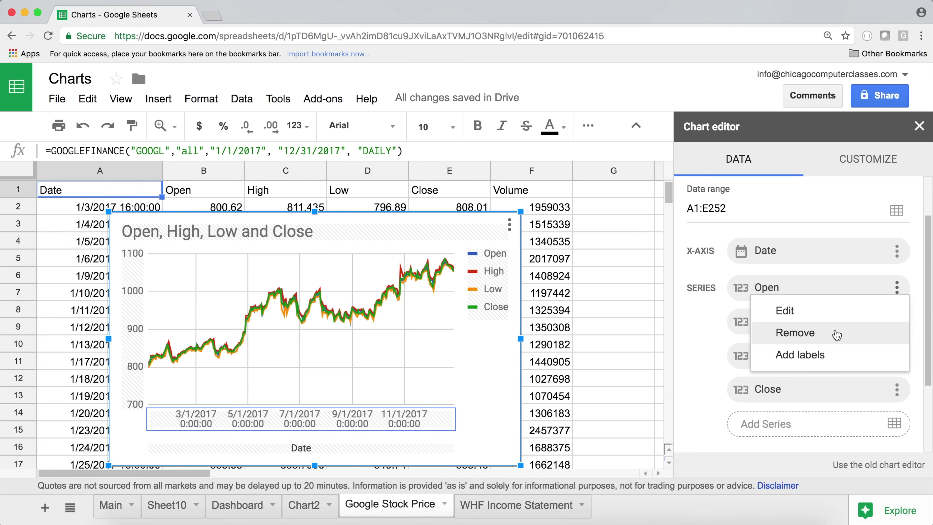
pyautogui.click(795, 332)
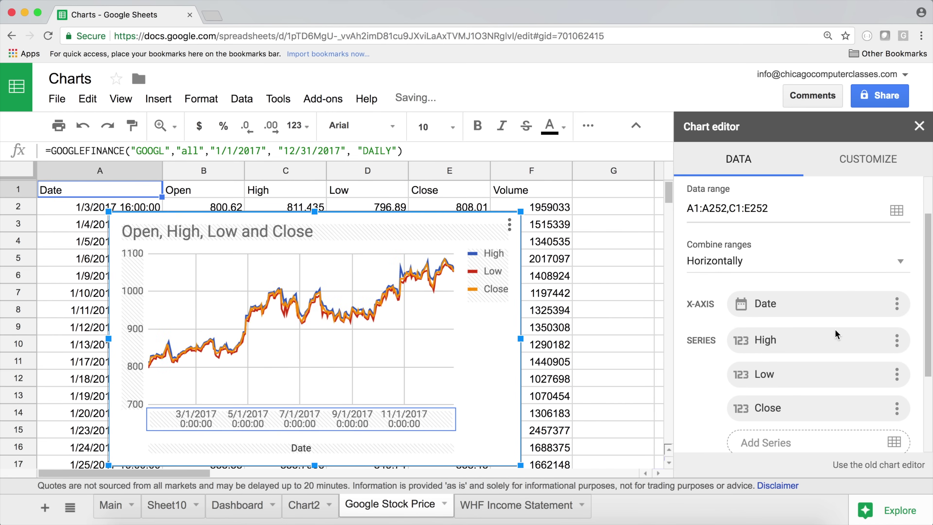
pyautogui.click(896, 338)
pyautogui.click(795, 383)
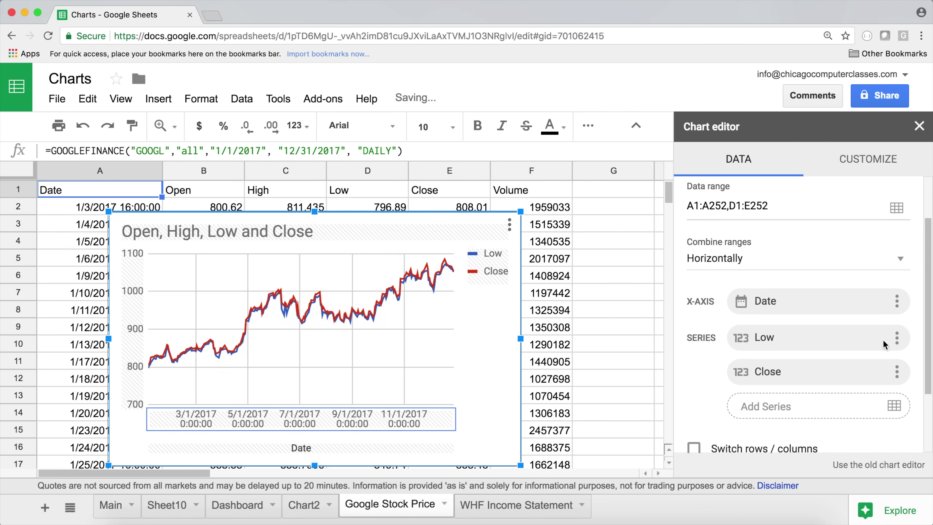
pyautogui.click(896, 337)
pyautogui.click(797, 382)
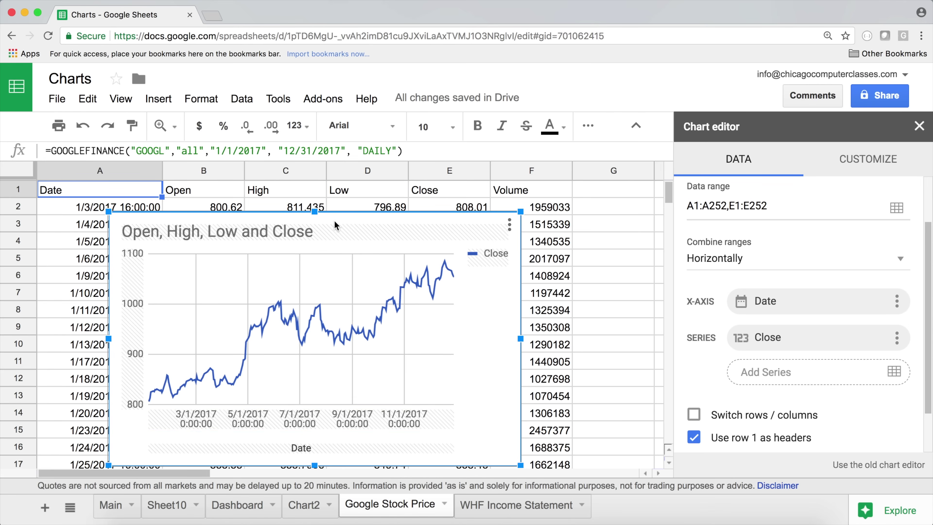
# - Move the stock price chart clear of the first two data rows and format the Close column as currency
pyautogui.moveTo(335, 221); pyautogui.dragTo(425, 225)
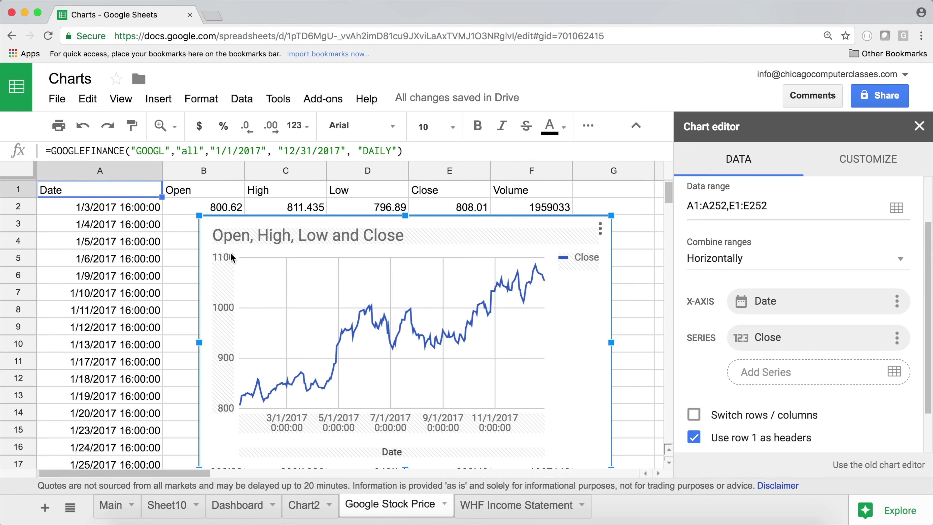
pyautogui.moveTo(285, 228); pyautogui.dragTo(353, 245)
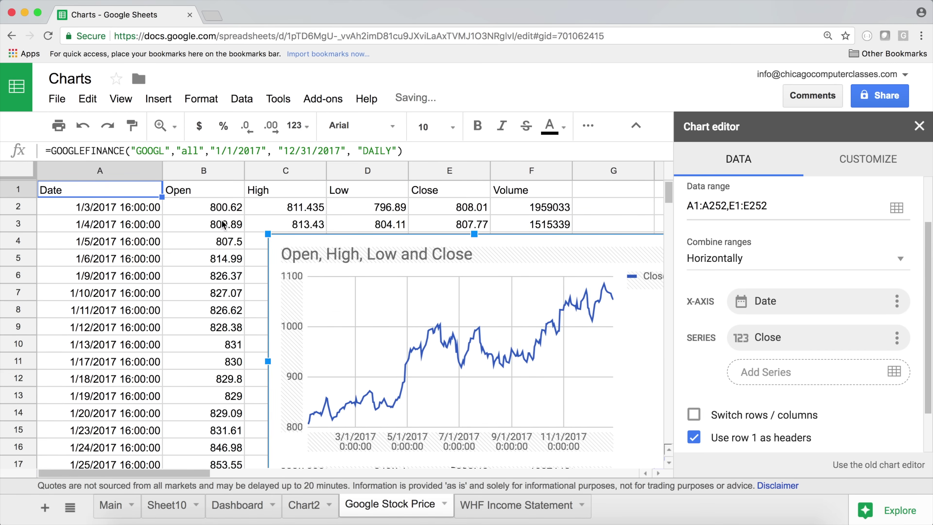
pyautogui.click(133, 172)
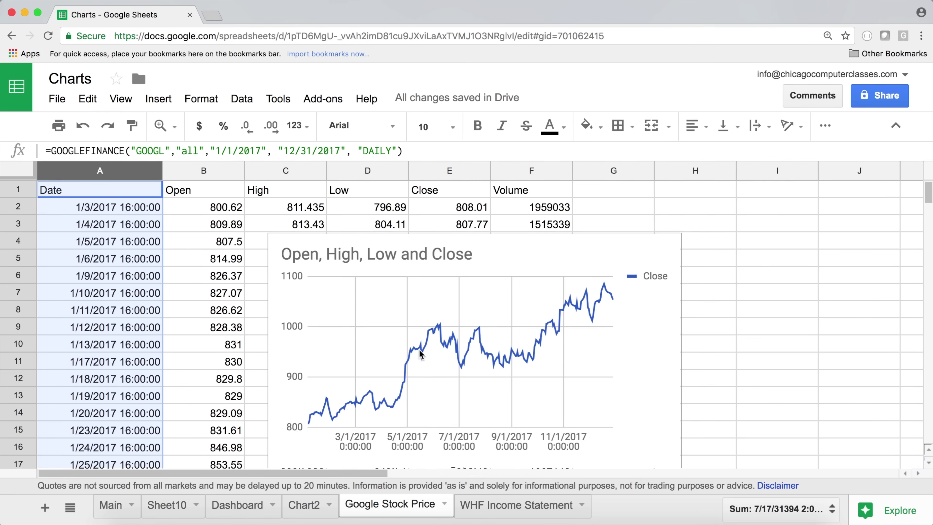
pyautogui.click(458, 175)
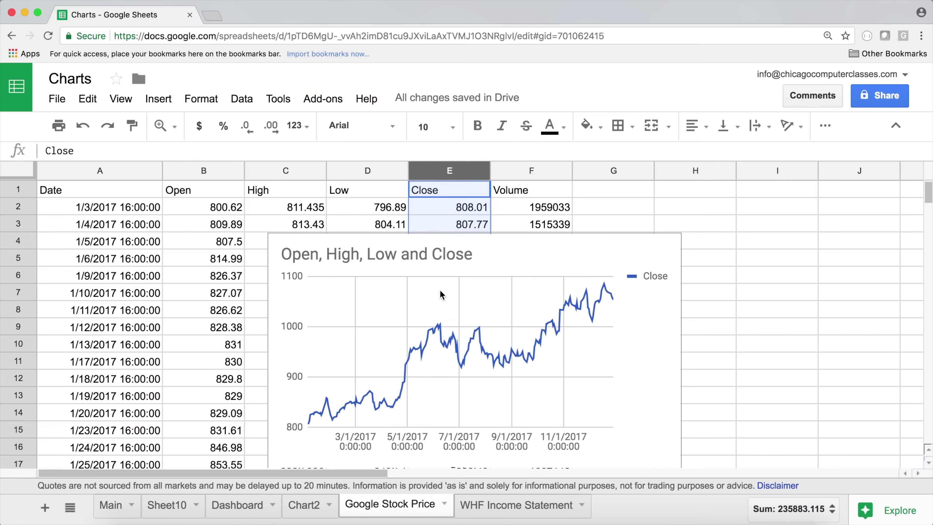
pyautogui.click(201, 135)
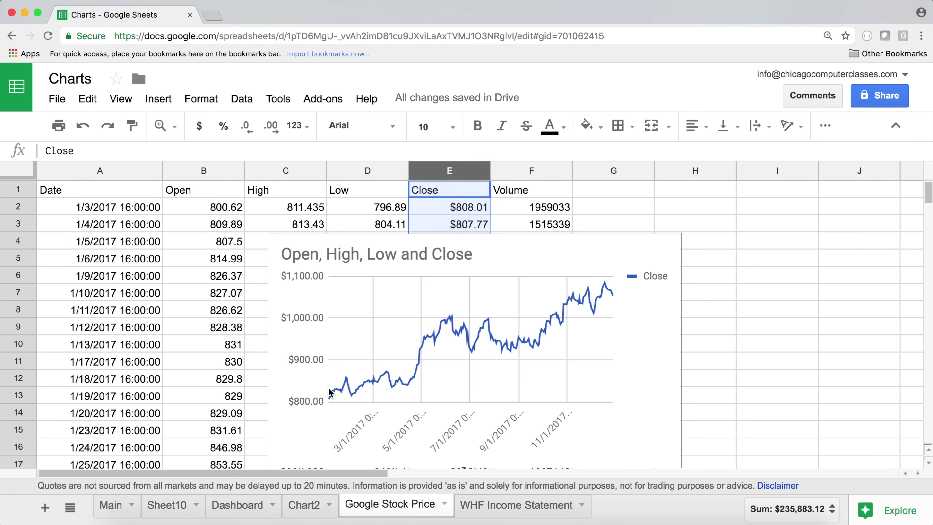
# - Move the stock price chart up to just below the header row and open its horizontal axis settings
pyautogui.click(535, 251)
pyautogui.moveTo(534, 253); pyautogui.dragTo(517, 217)
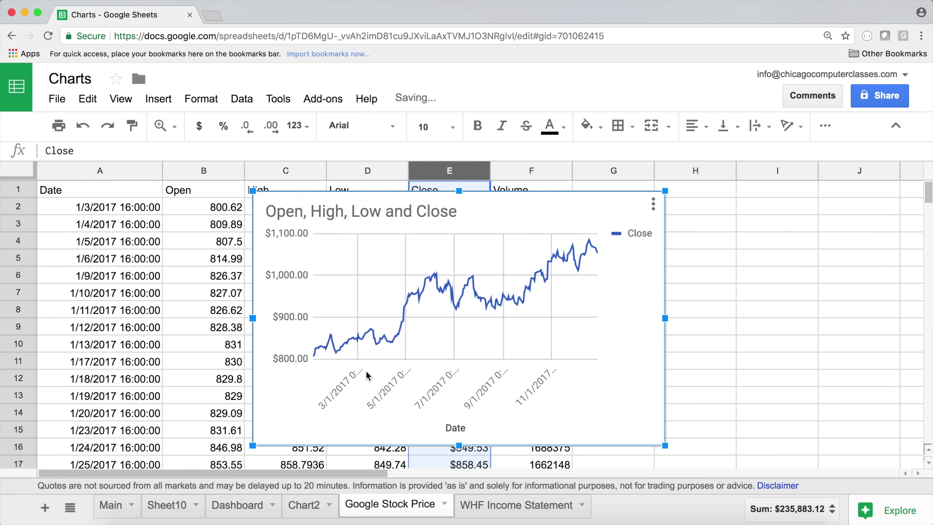
pyautogui.doubleClick(323, 404)
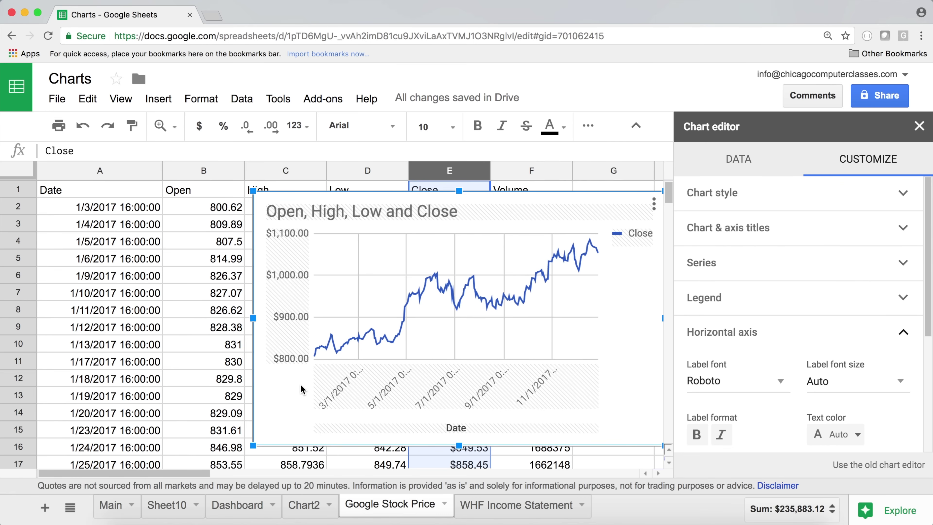
pyautogui.moveTo(335, 347)
# - Go to the last date in column A, return to the Date header, and look at the chart's horizontal axis
pyautogui.click(98, 208)
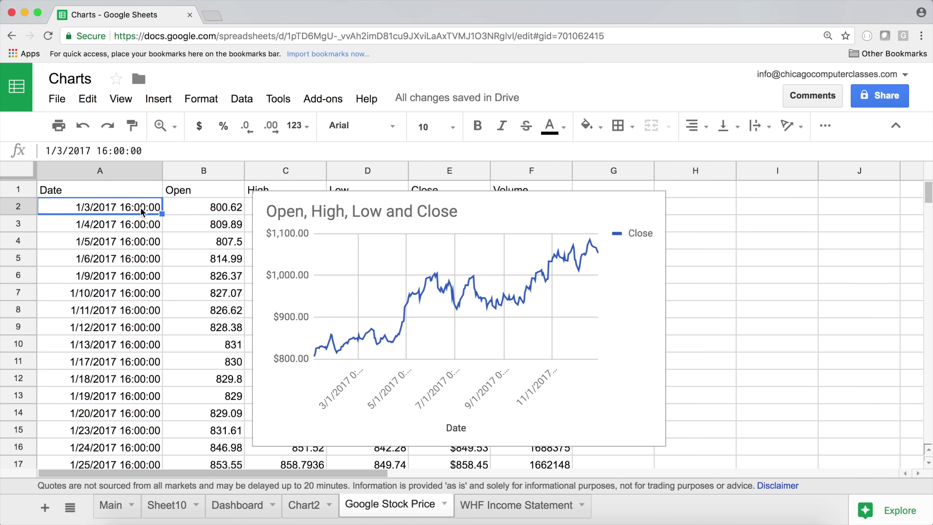
pyautogui.press('super+Down')
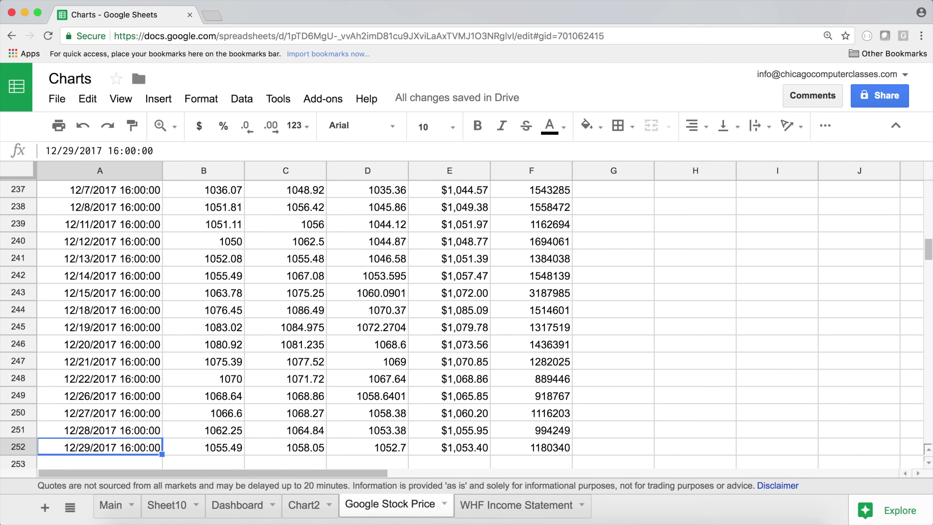
pyautogui.press('super+Up')
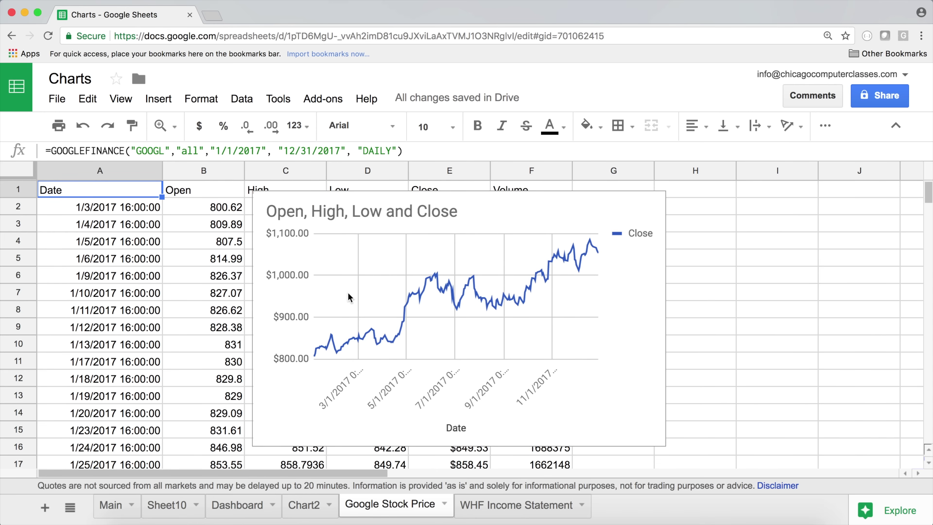
pyautogui.doubleClick(504, 210)
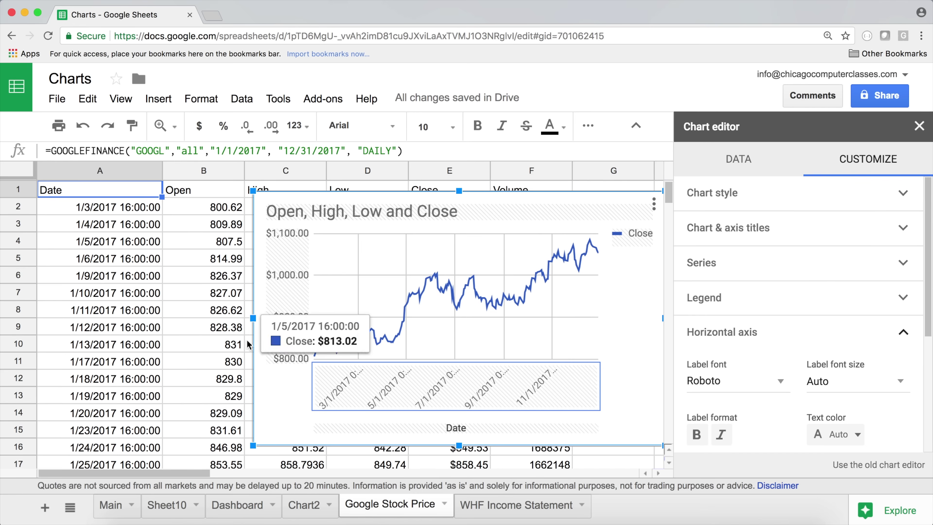
pyautogui.click(183, 331)
# - Format the dates in column A with the Date number format so that the times are dropped
pyautogui.click(100, 172)
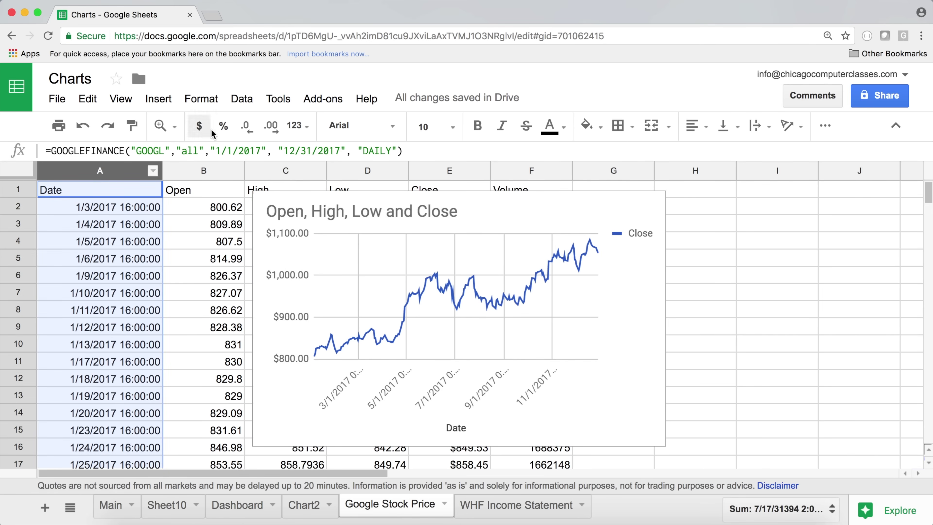
pyautogui.click(203, 107)
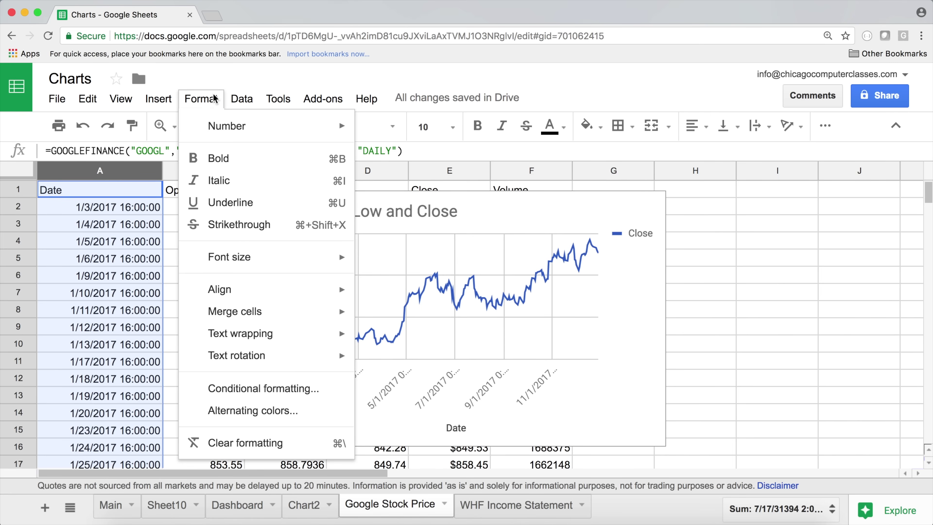
pyautogui.moveTo(336, 126)
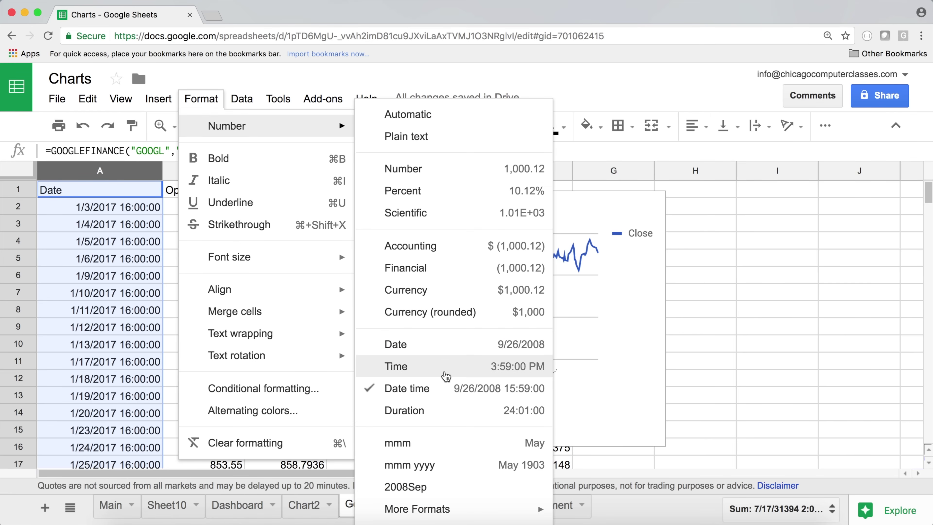
pyautogui.click(442, 356)
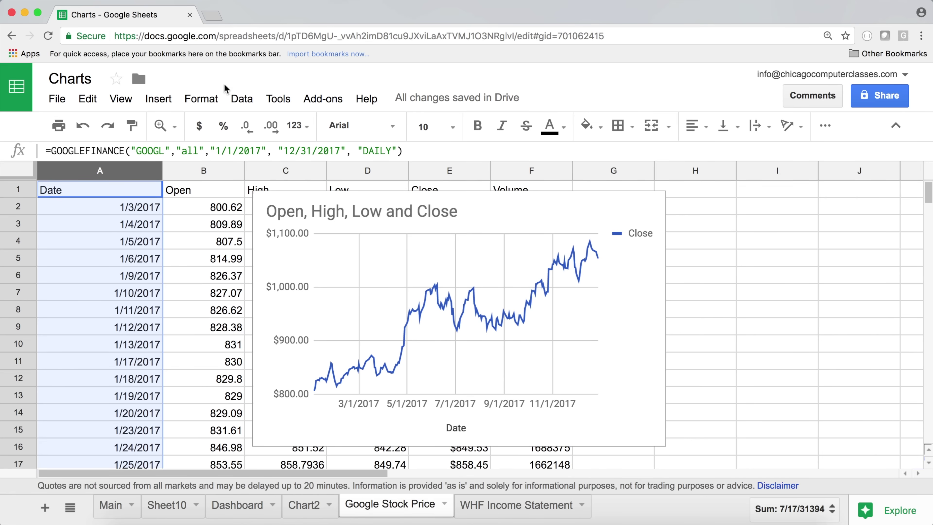
# - Apply the custom number format "mmm yyyy" to the dates in column A
pyautogui.click(203, 101)
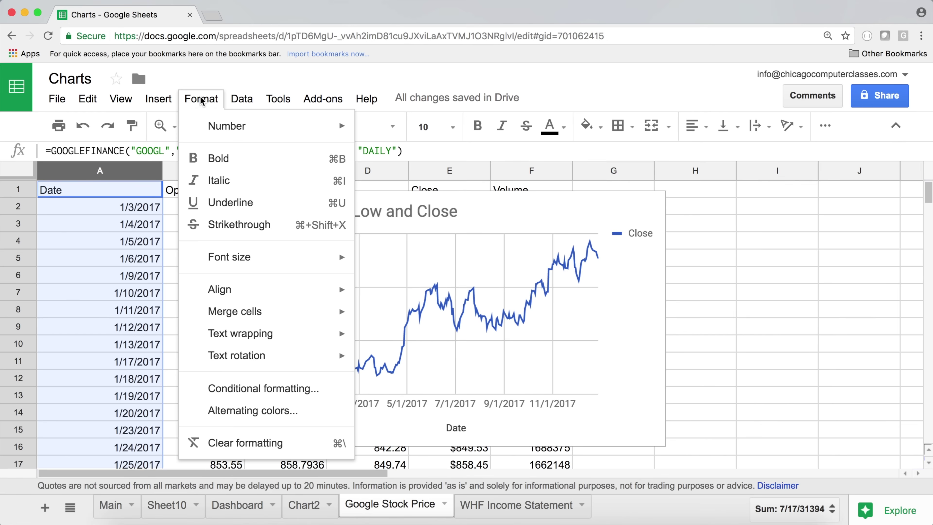
pyautogui.moveTo(217, 127)
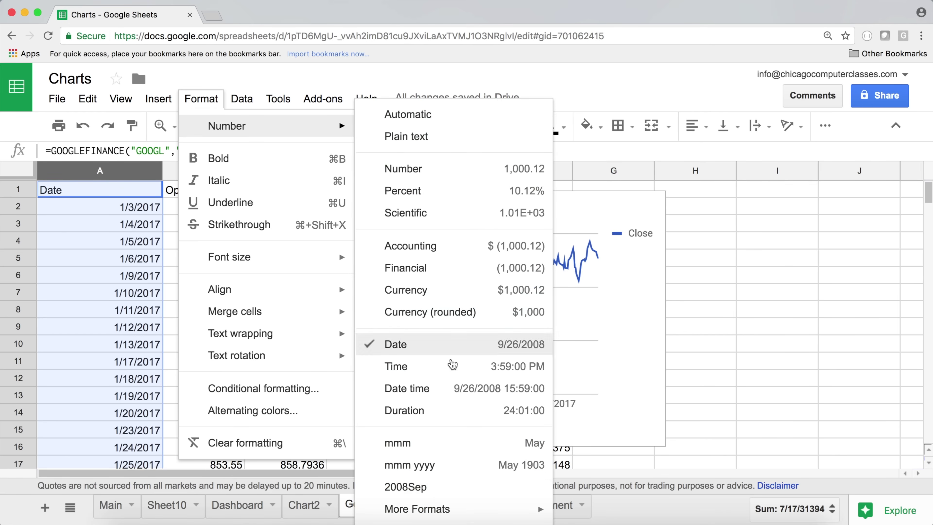
pyautogui.moveTo(447, 509)
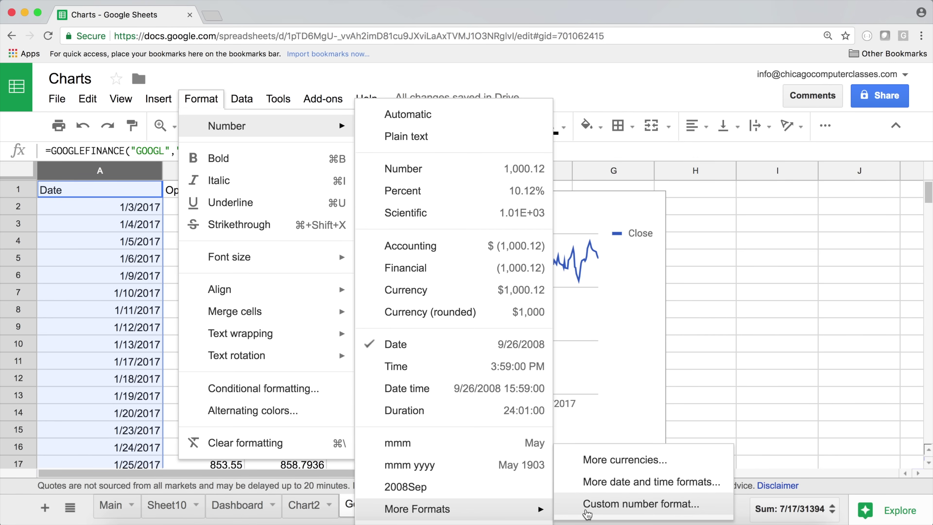
pyautogui.click(589, 514)
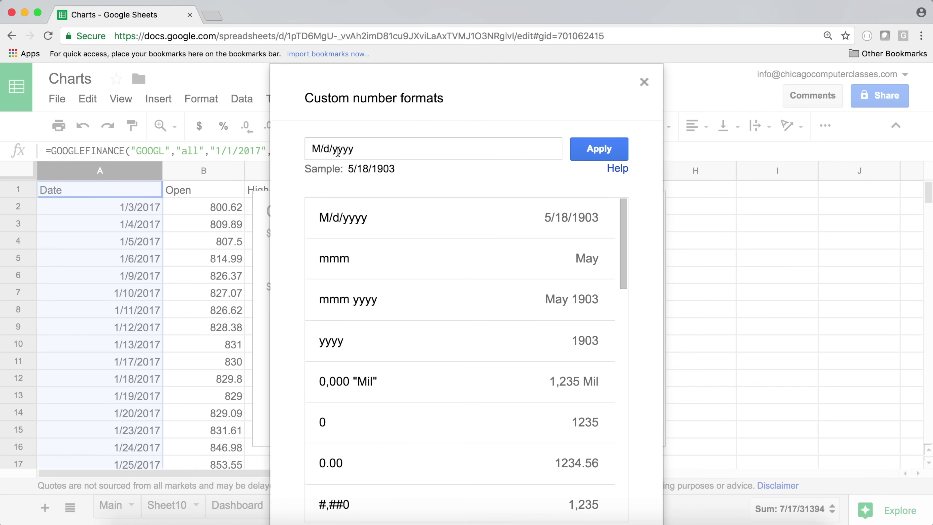
pyautogui.click(314, 148)
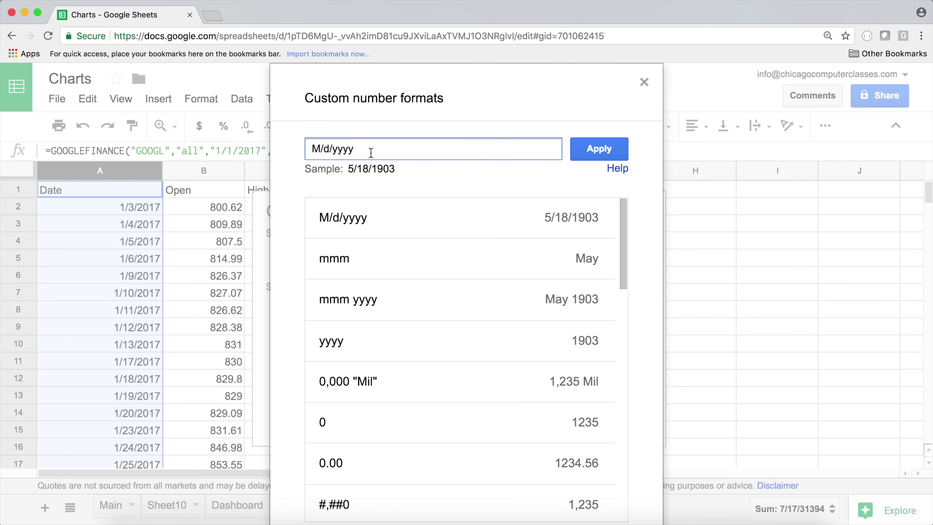
pyautogui.moveTo(367, 149); pyautogui.dragTo(288, 148)
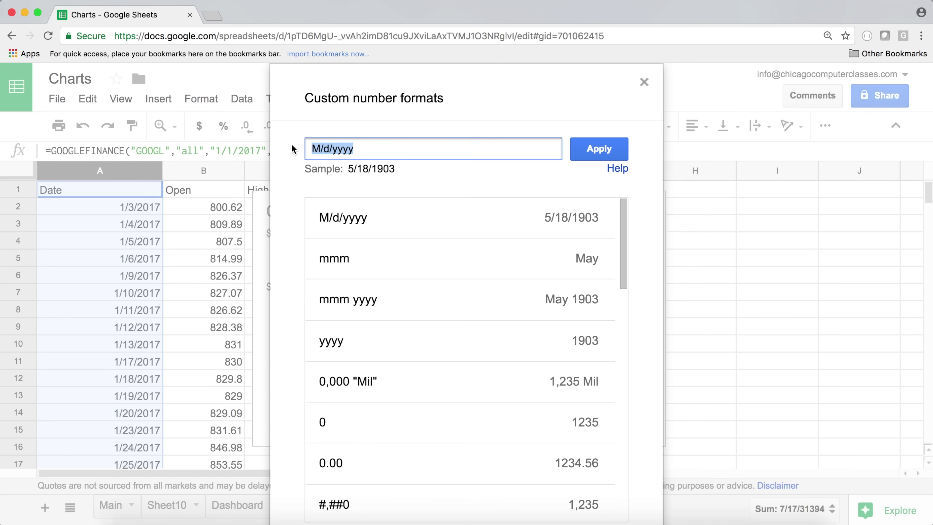
pyautogui.write('mm')
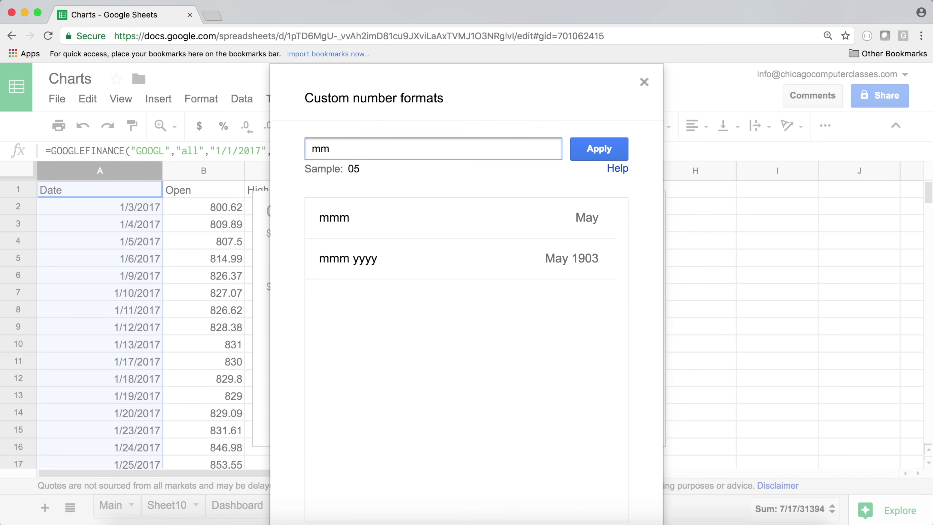
pyautogui.moveTo(348, 167); pyautogui.dragTo(364, 165)
pyautogui.click(333, 149)
pyautogui.write('m')
pyautogui.write('yy')
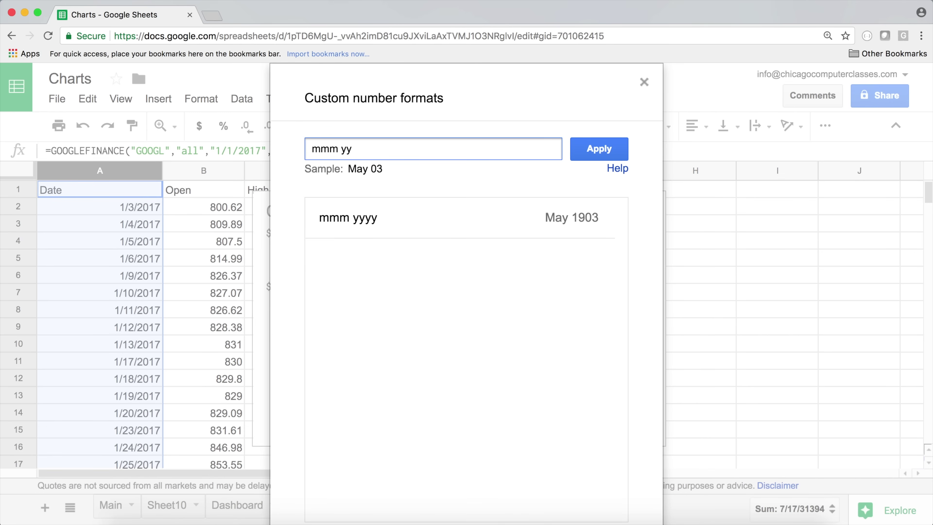
pyautogui.write('yy')
pyautogui.click(582, 148)
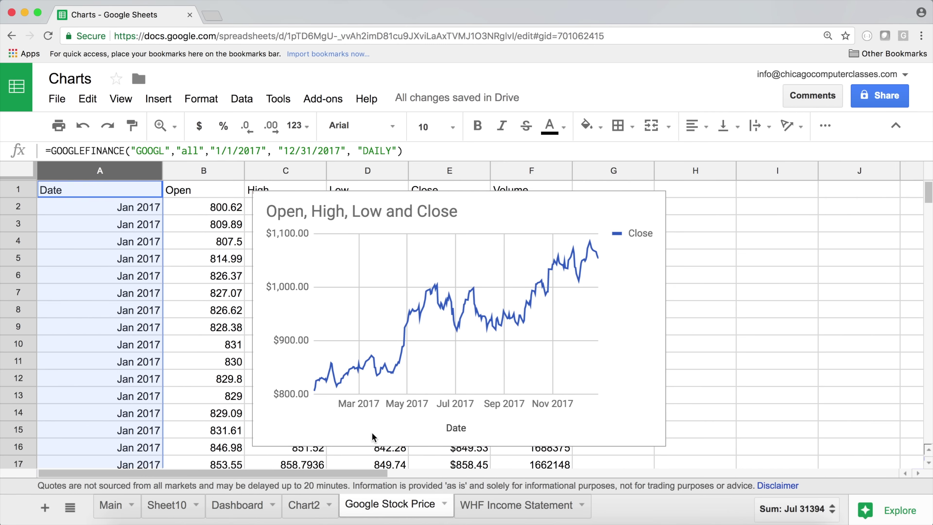
# - Shorten the custom number format of column A to "mmm" so only month abbreviations are shown
pyautogui.click(207, 104)
pyautogui.moveTo(319, 126)
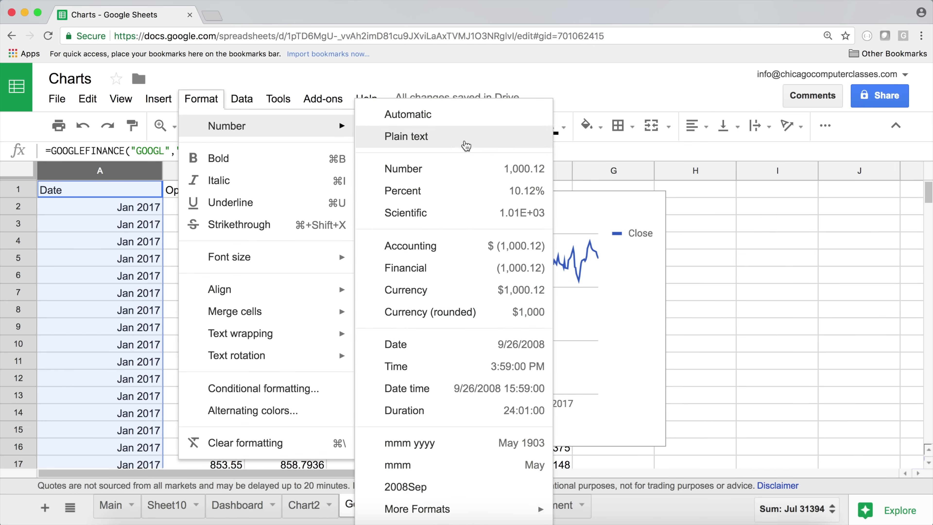
pyautogui.moveTo(492, 518)
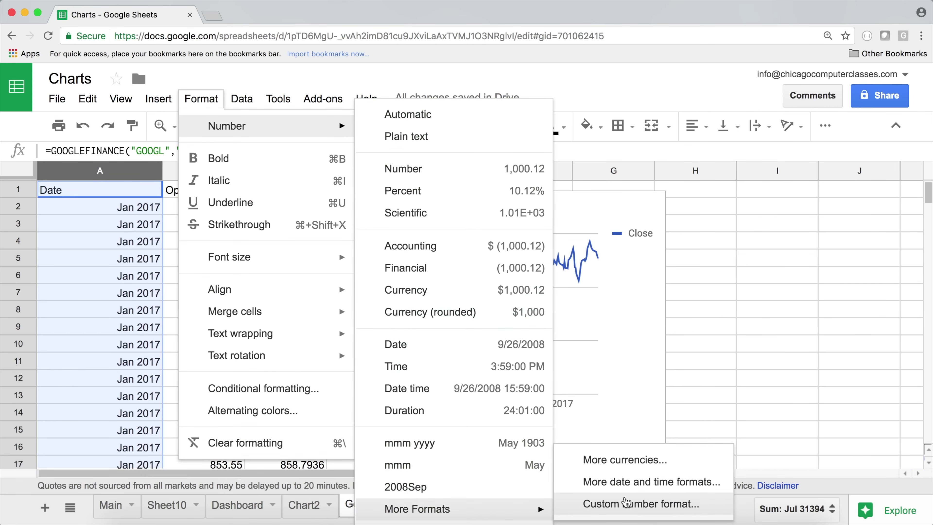
pyautogui.click(629, 505)
pyautogui.click(390, 149)
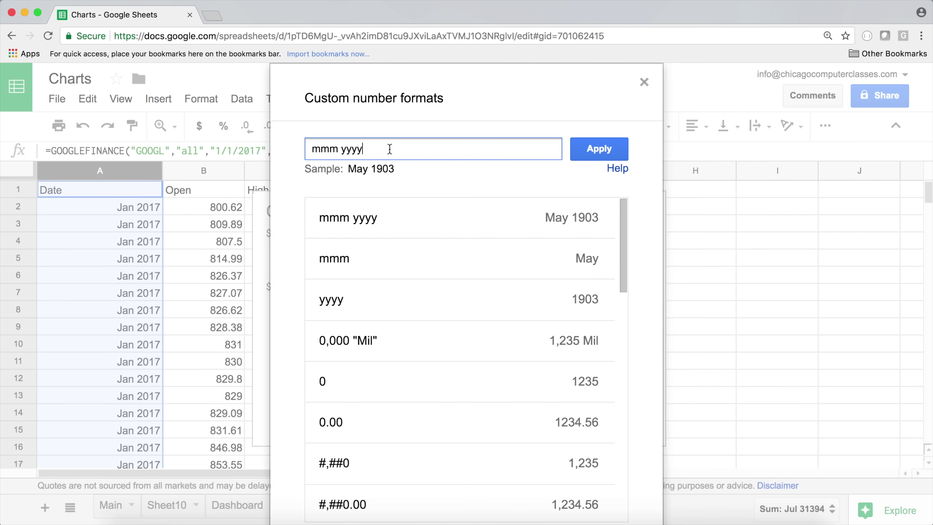
pyautogui.press('BackSpace')
pyautogui.press('BackSpace')
pyautogui.press('BackSpace')
pyautogui.press('BackSpace')
pyautogui.press('BackSpace')
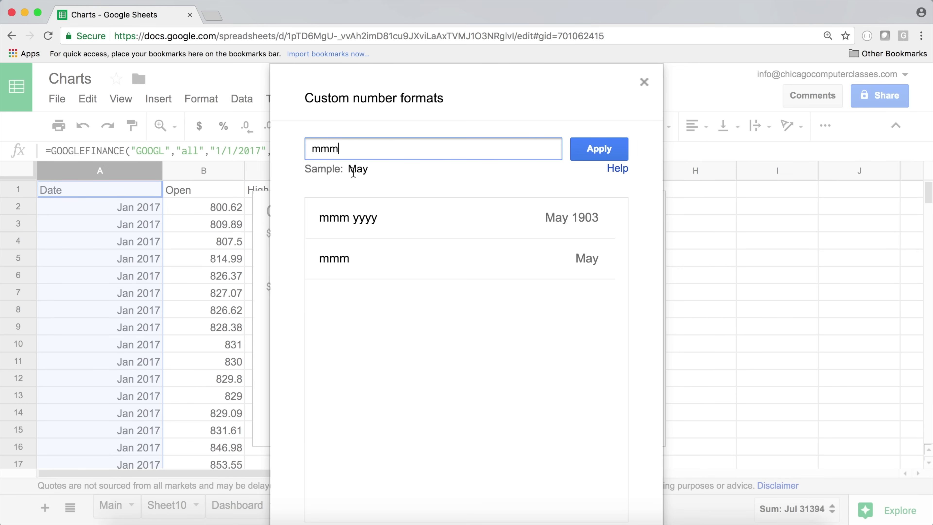
pyautogui.click(576, 151)
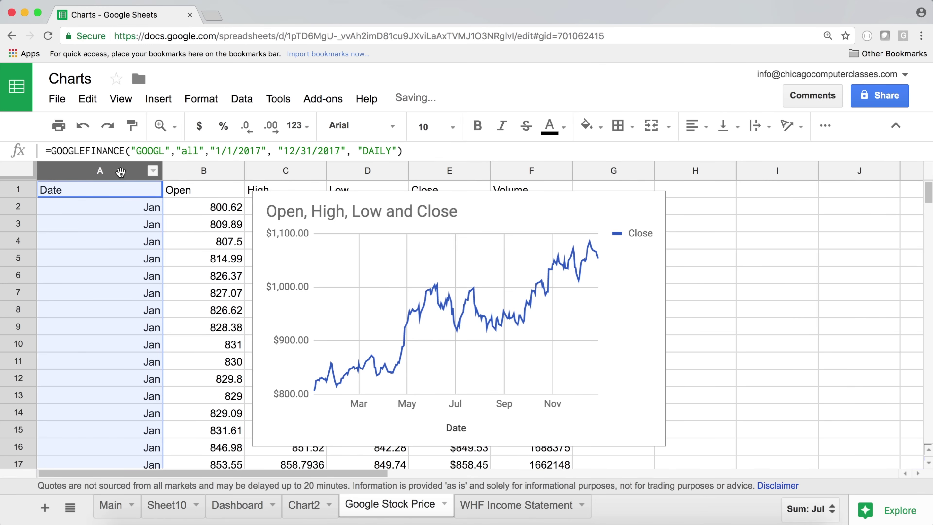
# - Check the full date values stored in cells A2, A5 and A9
pyautogui.click(129, 207)
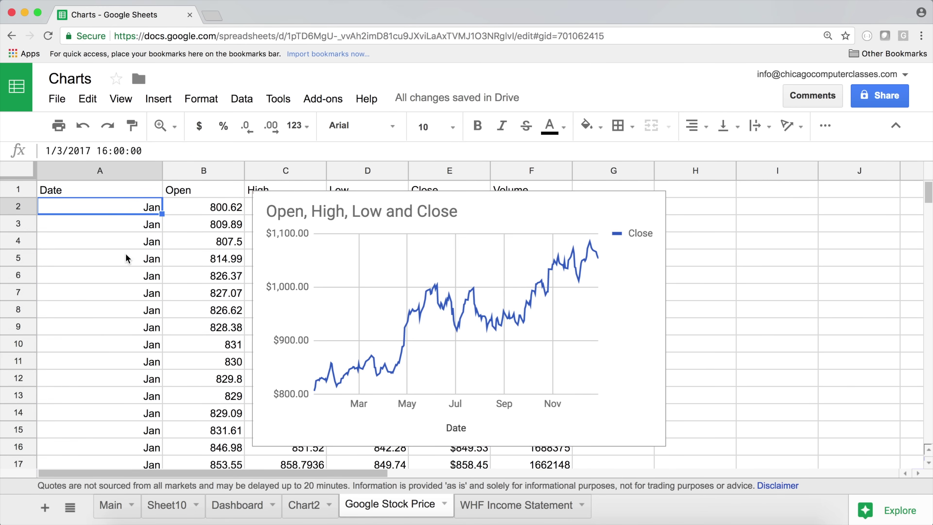
pyautogui.click(128, 258)
pyautogui.click(122, 328)
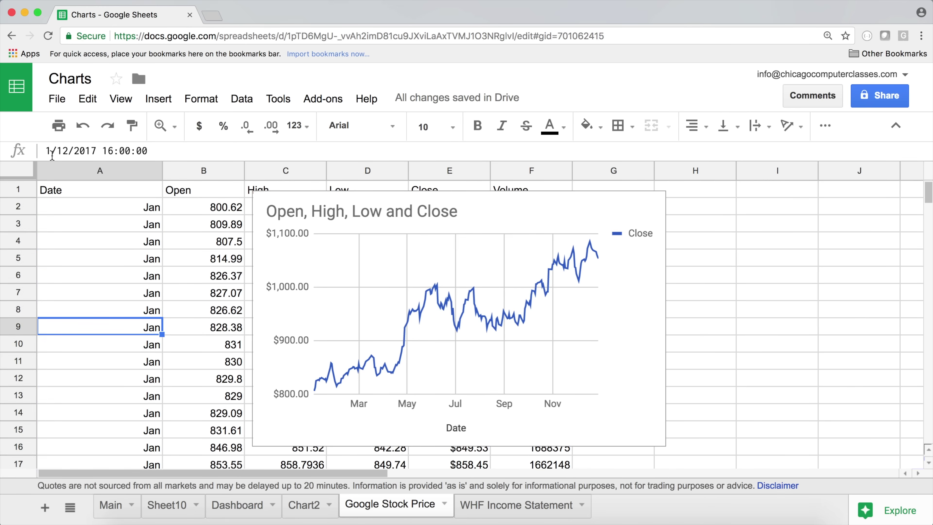
pyautogui.click(148, 208)
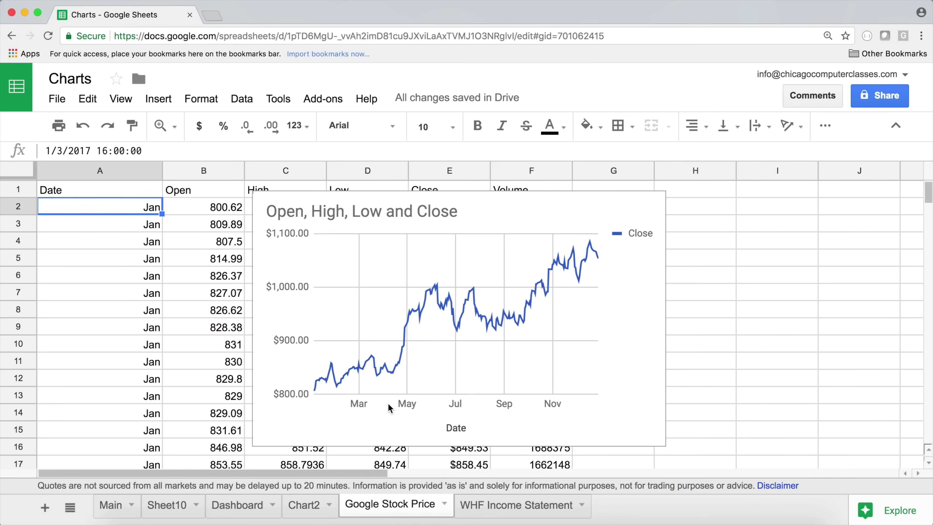
# - Enlarge the stock price chart from its lower-left corner and bring up its horizontal axis settings
pyautogui.click(356, 402)
pyautogui.doubleClick(486, 402)
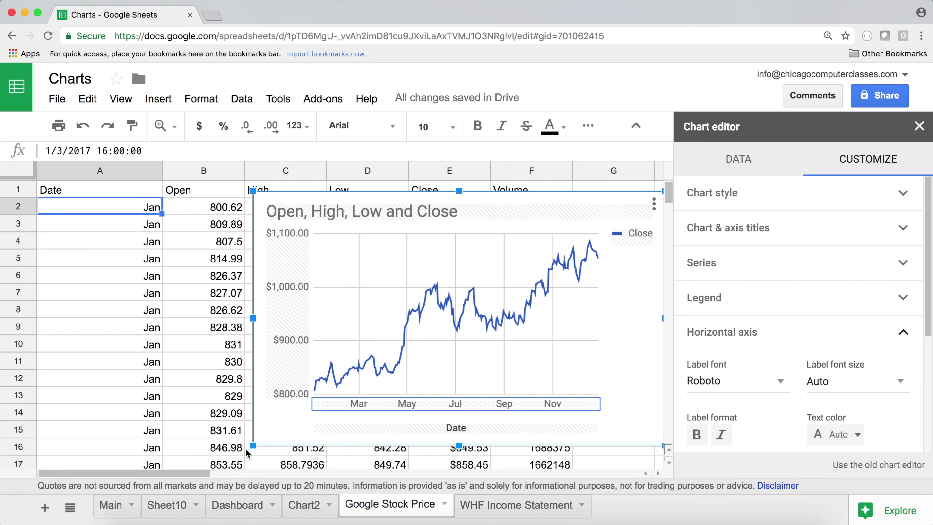
pyautogui.moveTo(250, 446); pyautogui.dragTo(227, 422)
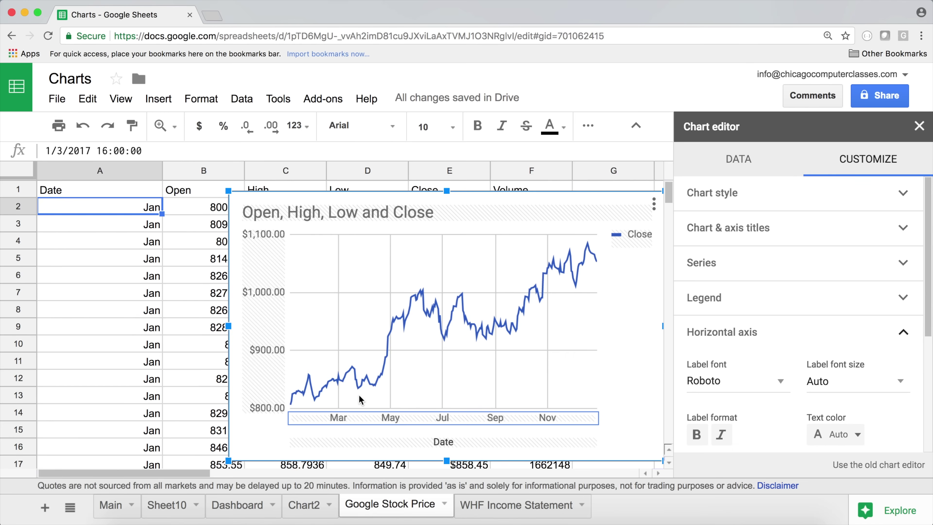
pyautogui.click(388, 420)
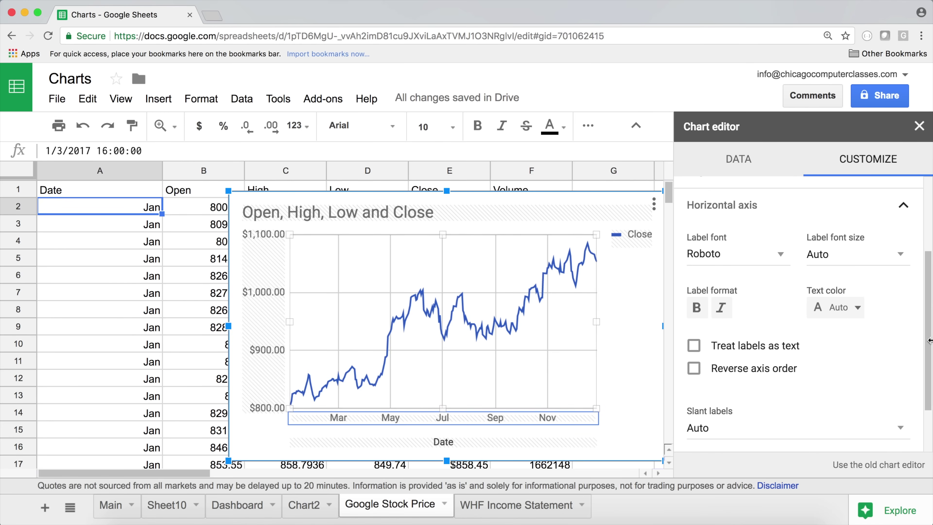
# - Set the major gridline count of the stock chart's horizontal axis to 12
pyautogui.moveTo(929, 287); pyautogui.dragTo(923, 366)
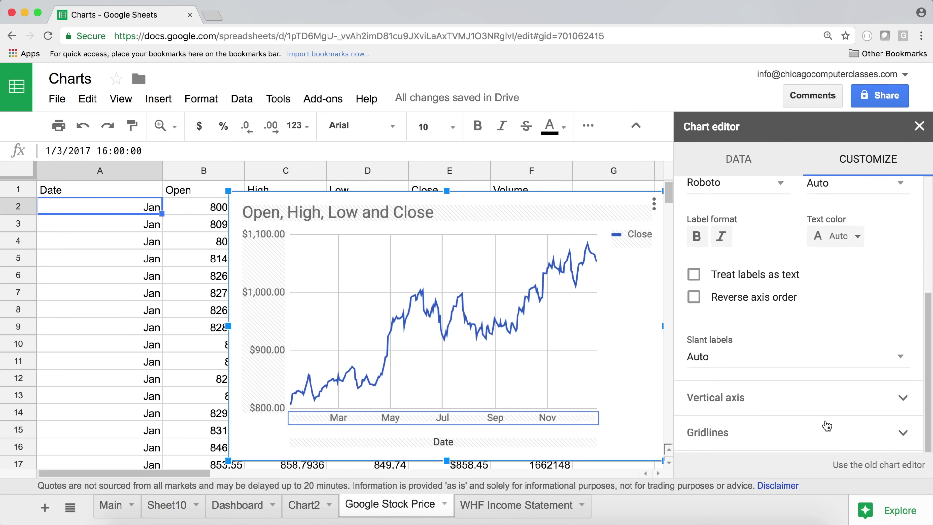
pyautogui.click(794, 435)
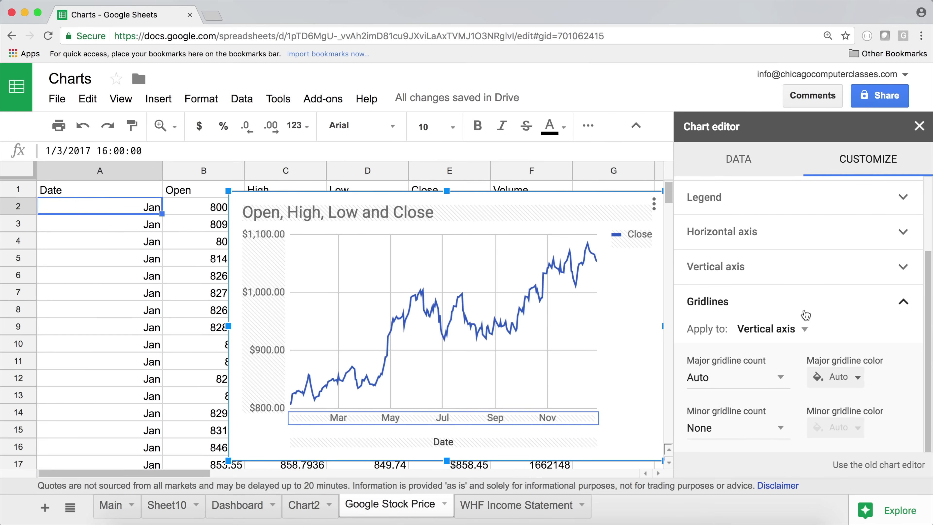
pyautogui.click(793, 332)
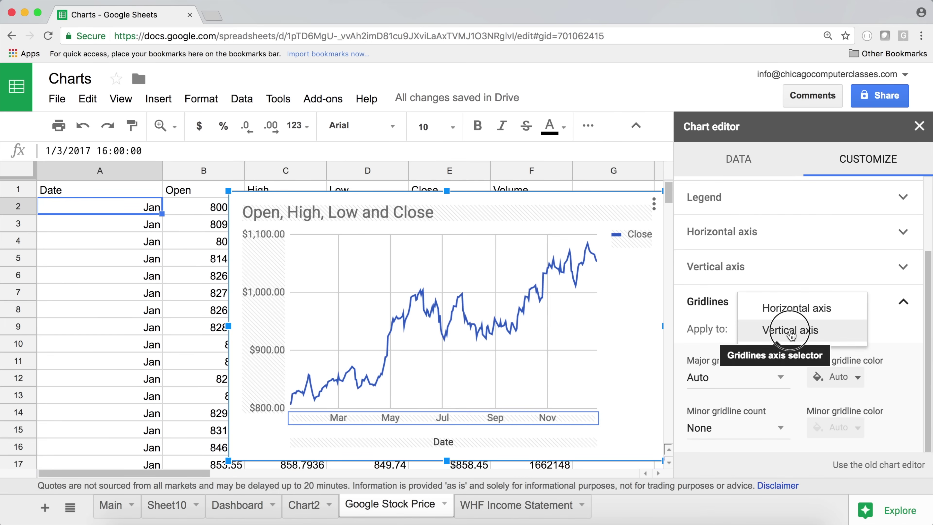
pyautogui.click(787, 309)
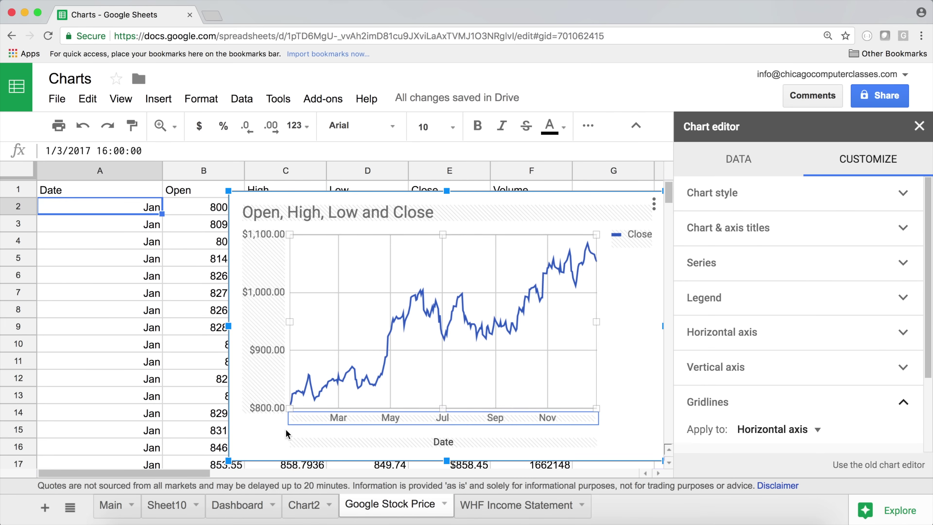
pyautogui.scroll(-3, 752, 380)
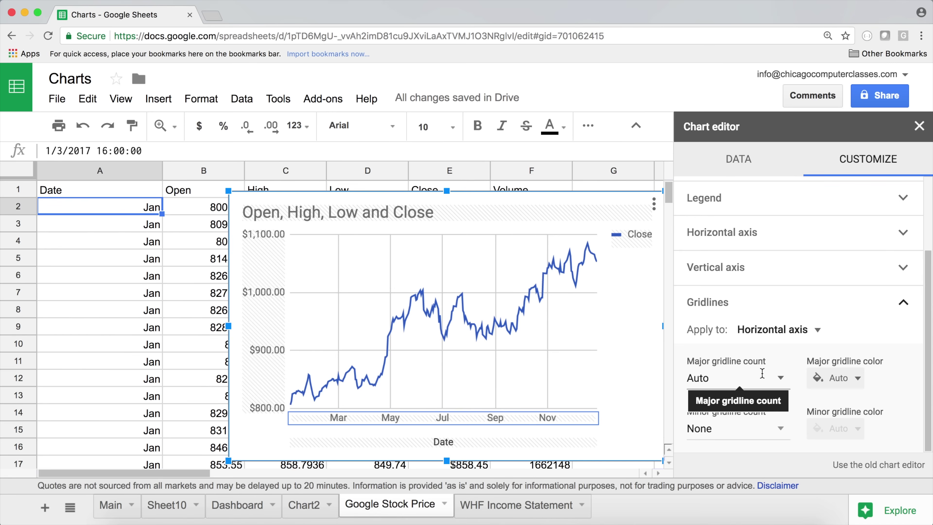
pyautogui.click(779, 379)
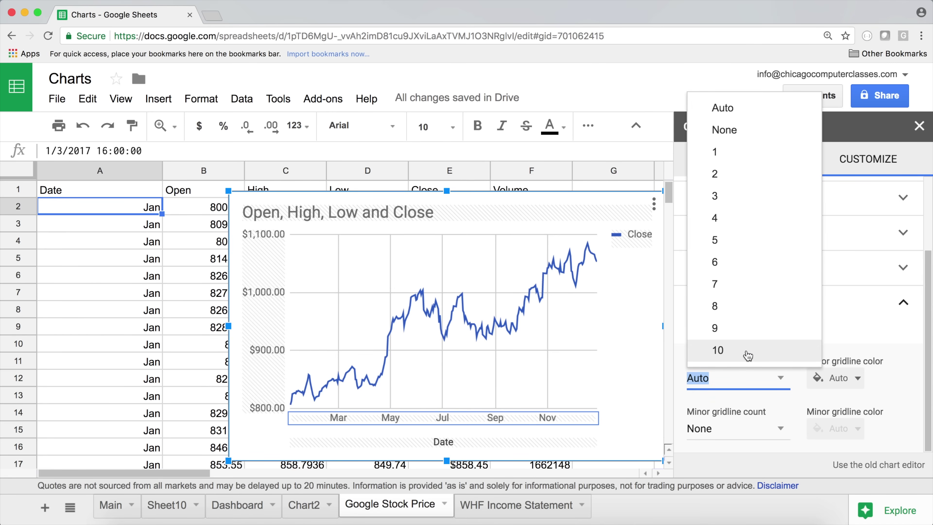
pyautogui.write('12')
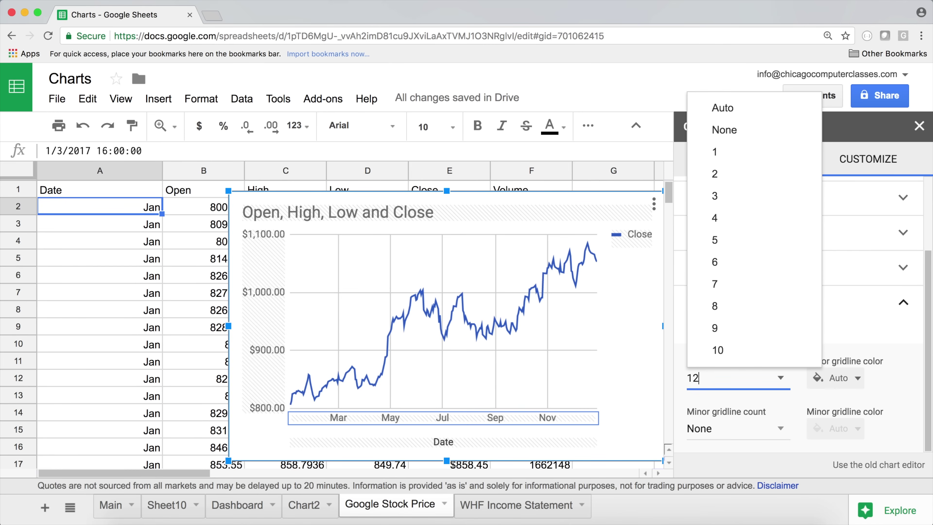
pyautogui.press('Return')
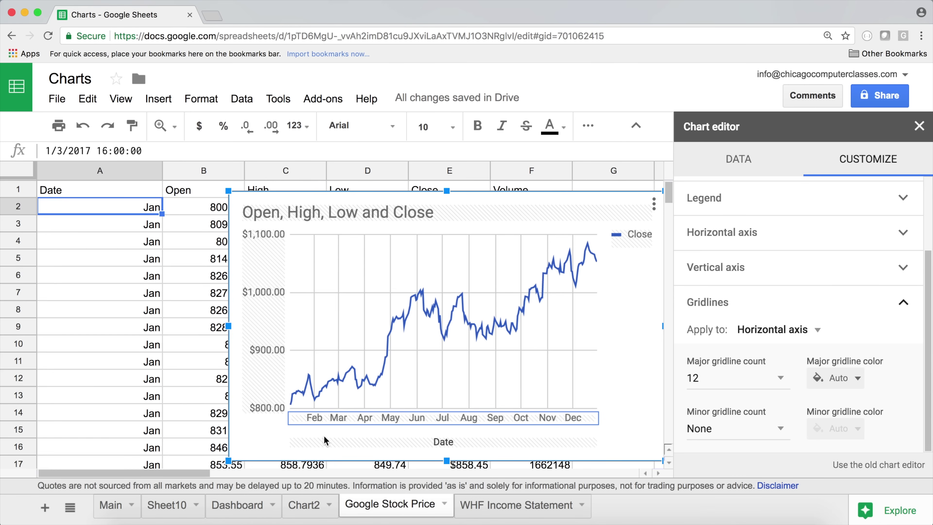
# - Remove the "Date" title from the chart's horizontal axis
pyautogui.click(434, 443)
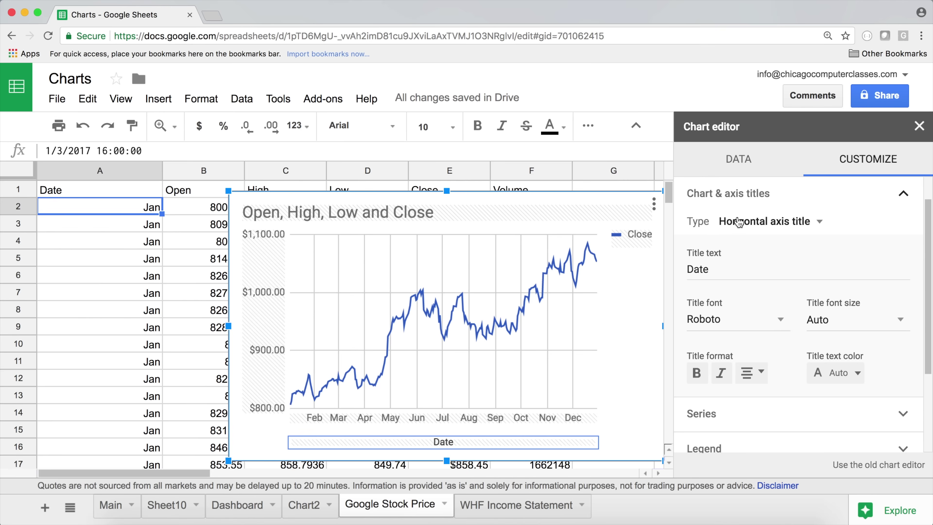
pyautogui.scroll(1, 749, 206)
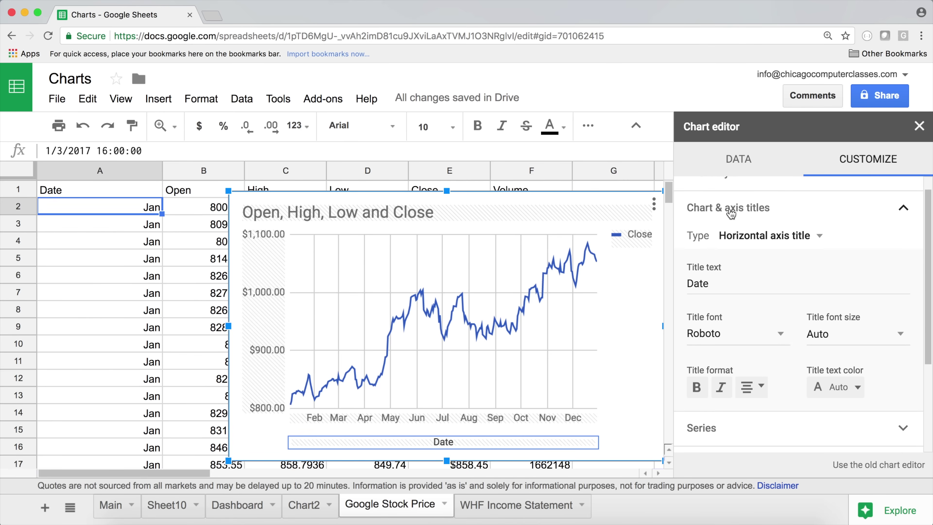
pyautogui.scroll(1, 748, 218)
pyautogui.scroll(1, 734, 229)
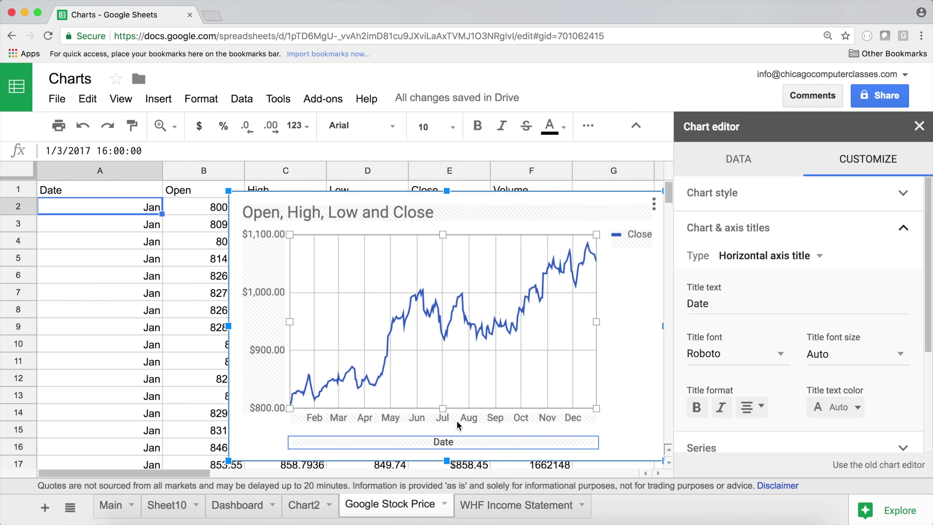
pyautogui.click(716, 302)
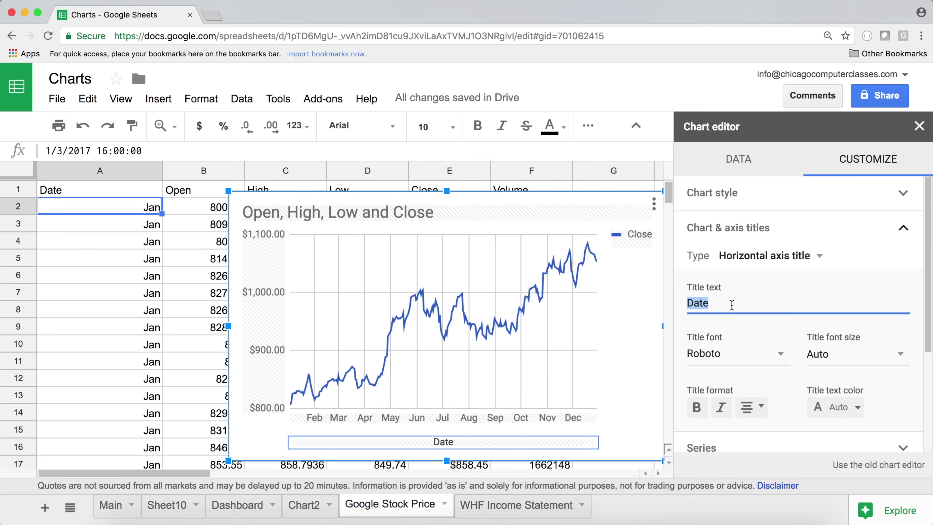
pyautogui.press('BackSpace')
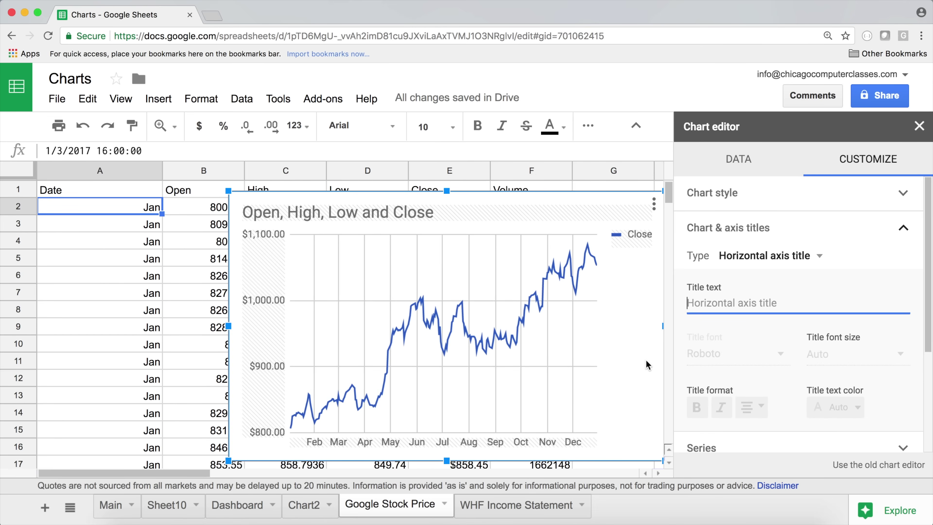
pyautogui.click(601, 446)
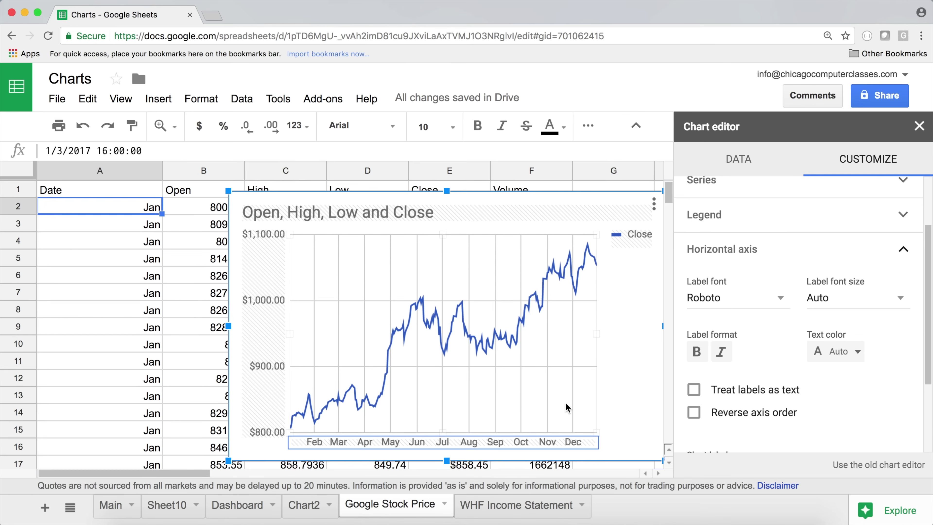
# - Change the chart title to "Google Stock Price in 2017" and center it
pyautogui.doubleClick(362, 211)
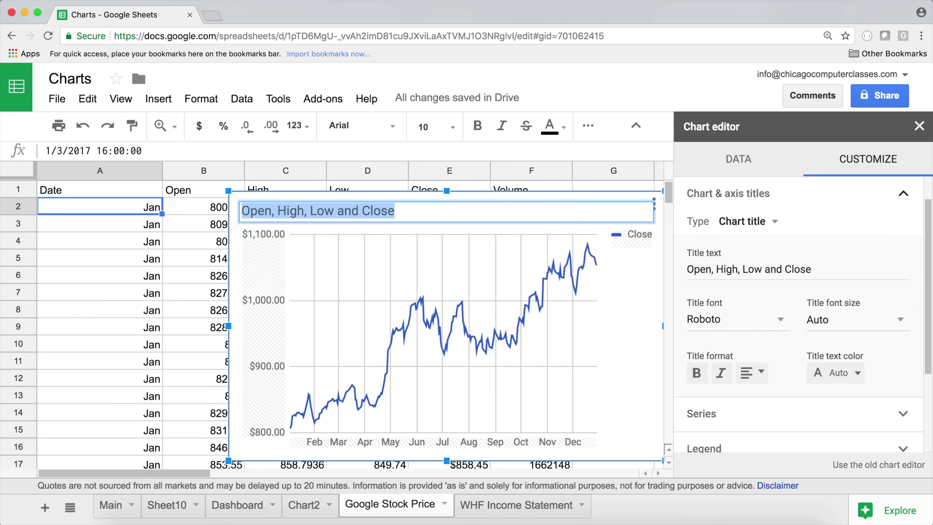
pyautogui.write('Google Stock Price in 2017')
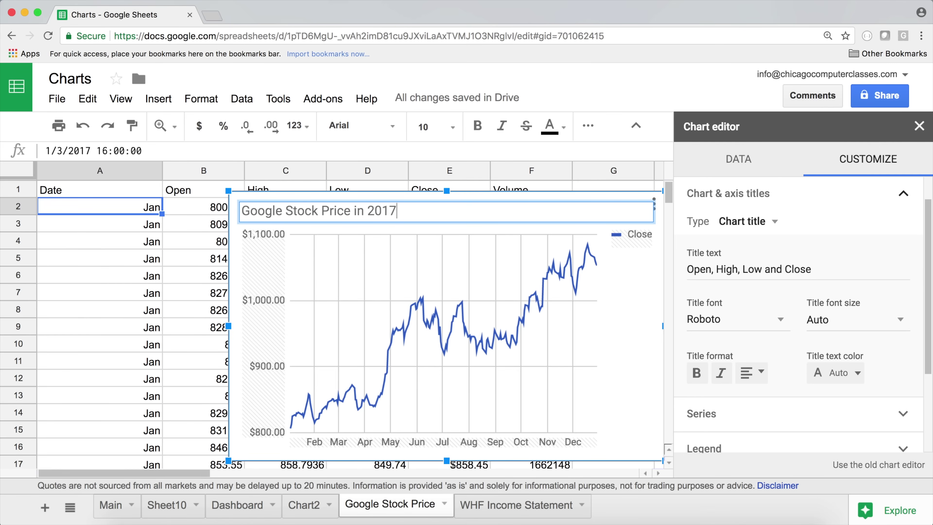
pyautogui.press('Return')
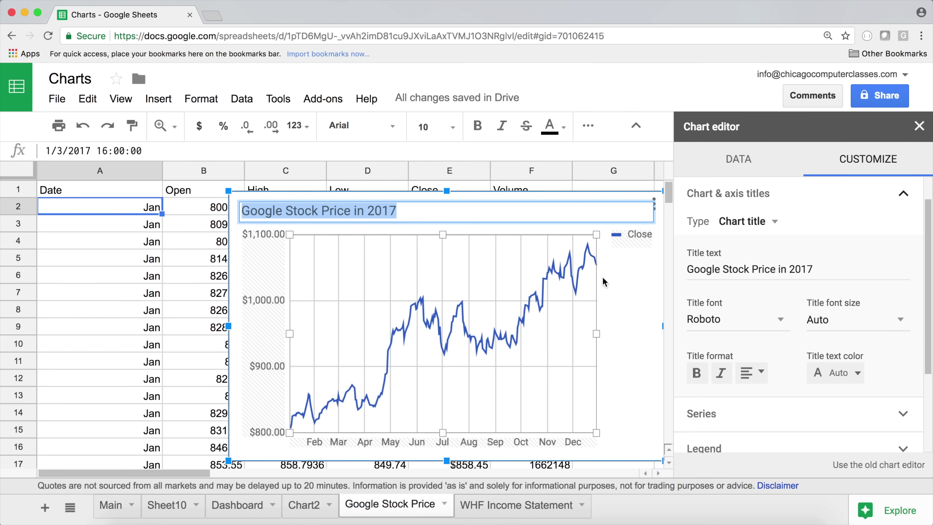
pyautogui.click(754, 372)
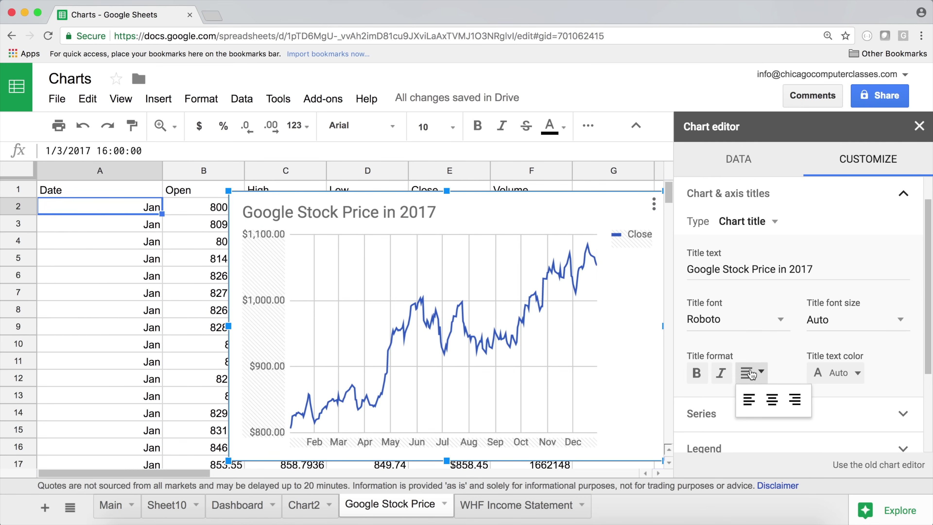
pyautogui.click(771, 399)
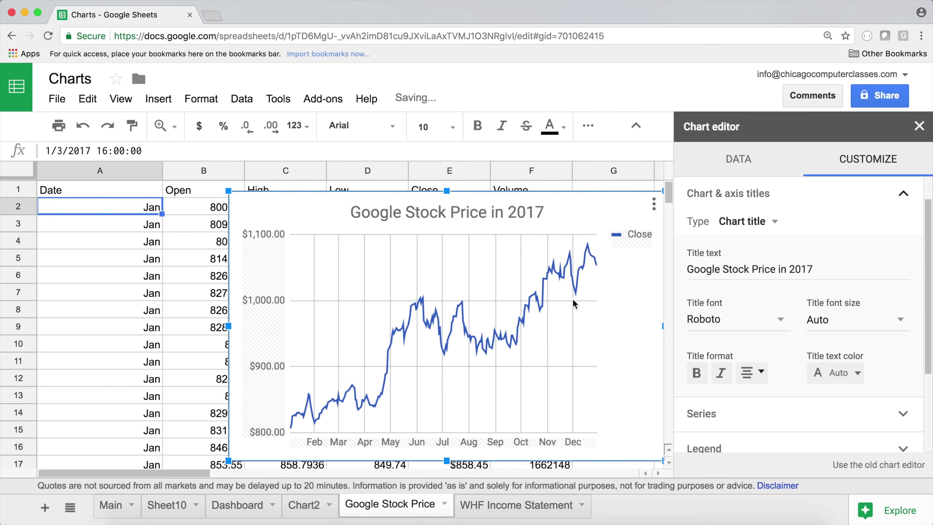
# - Make the chart title bold and color its text black
pyautogui.doubleClick(498, 216)
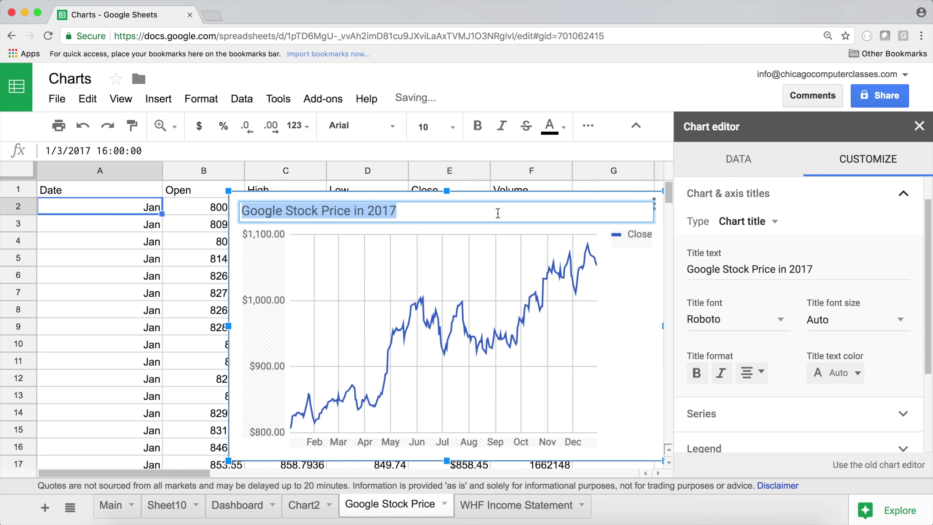
pyautogui.click(699, 379)
pyautogui.click(839, 372)
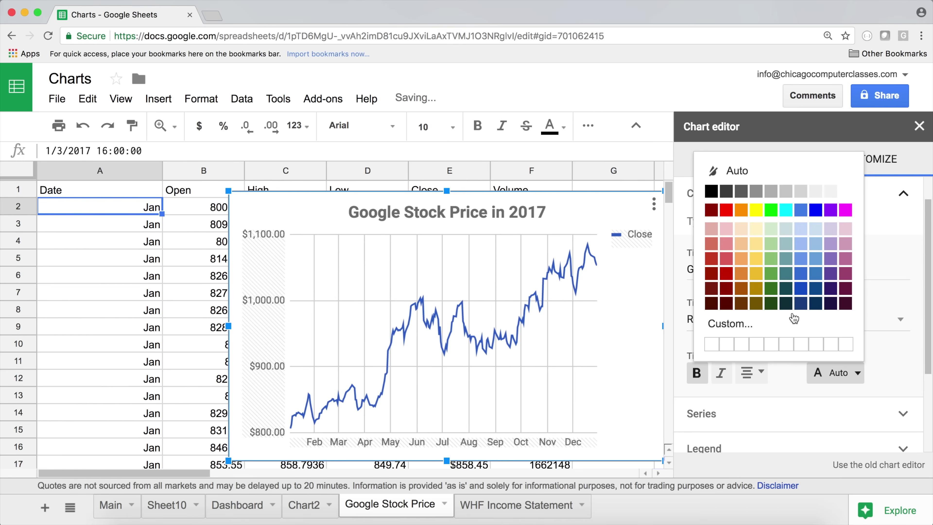
pyautogui.click(709, 193)
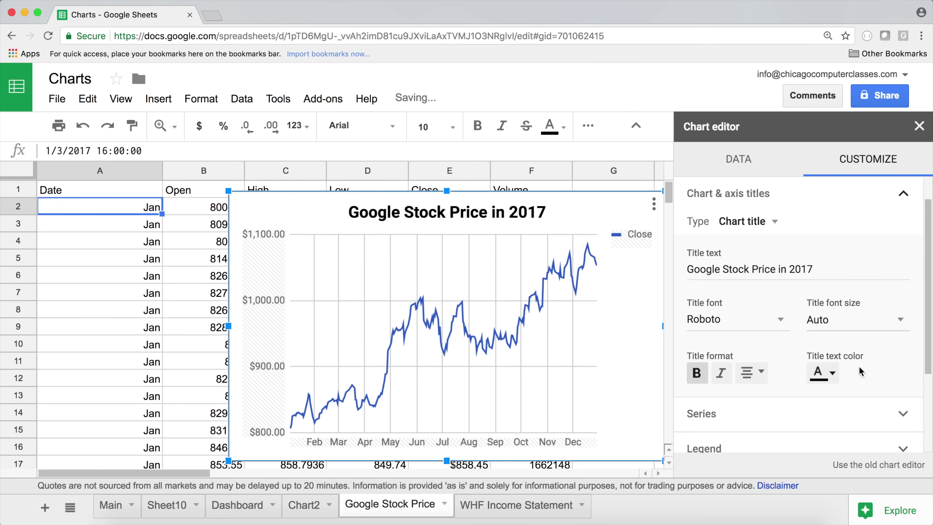
# - Try font sizes 12 and 18 for the chart title, and settle on size 20
pyautogui.click(870, 319)
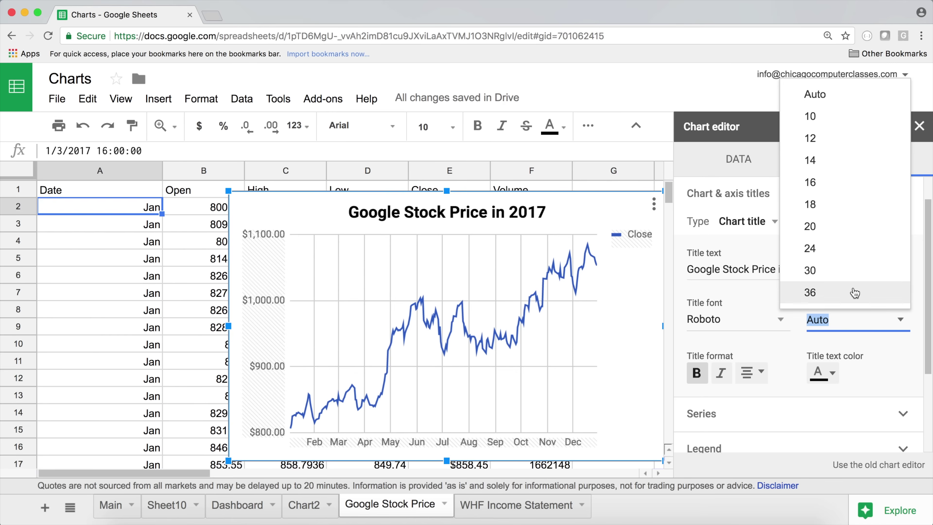
pyautogui.click(831, 150)
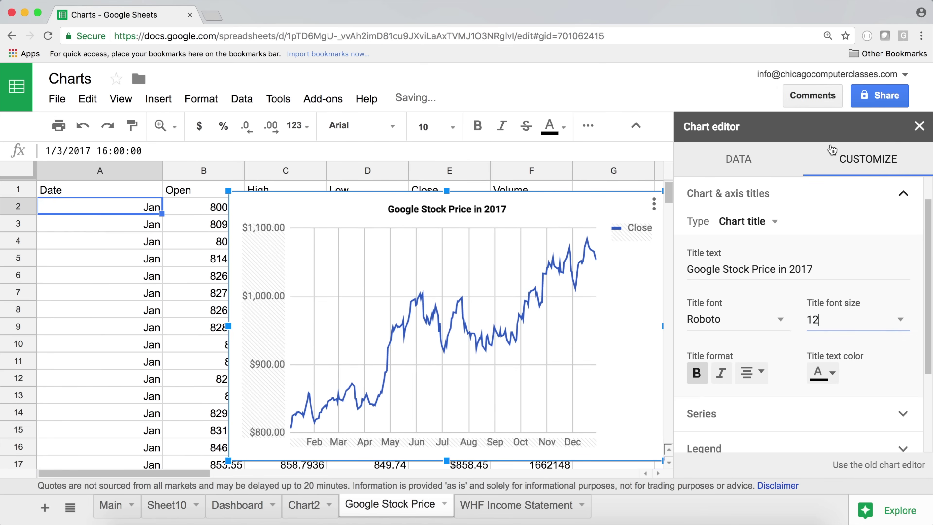
pyautogui.click(906, 333)
pyautogui.click(851, 202)
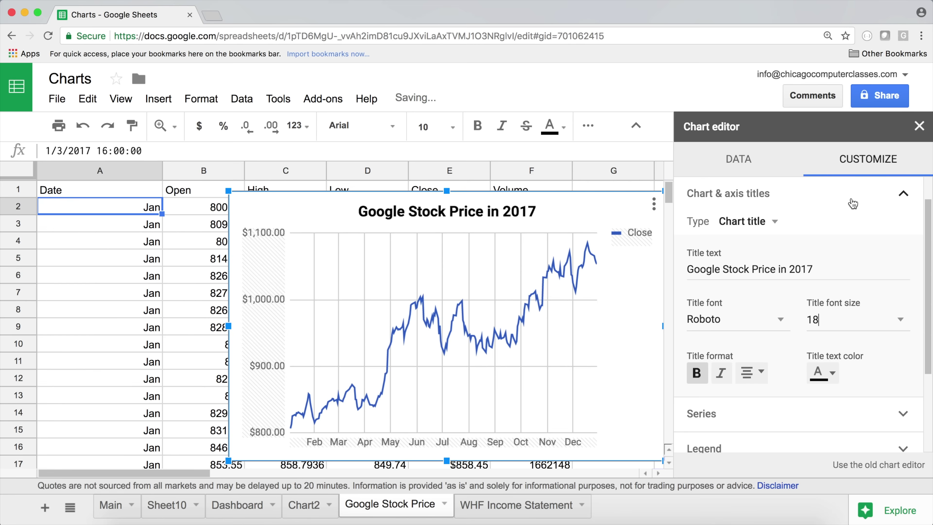
pyautogui.click(910, 328)
pyautogui.click(847, 229)
# - Enlarge the chart from its lower-left corner and move it left and slightly up over the data
pyautogui.moveTo(228, 461); pyautogui.dragTo(202, 440)
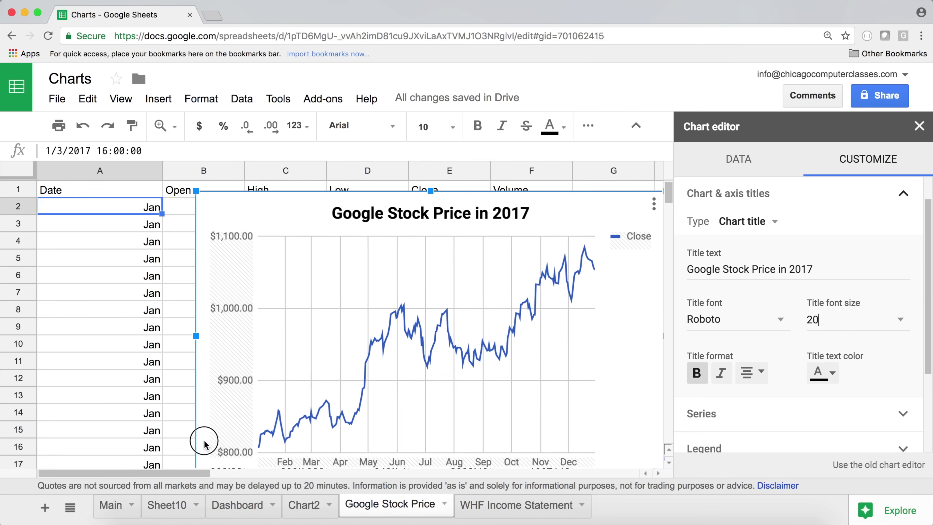
pyautogui.moveTo(292, 206); pyautogui.dragTo(212, 192)
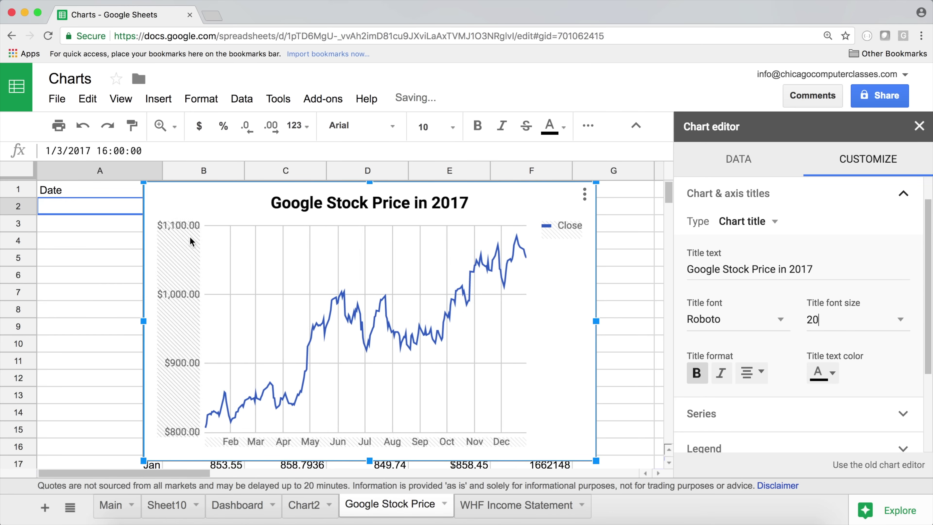
# - Add one minor gridline between the major gridlines of the vertical axis and close the chart's settings
pyautogui.click(189, 244)
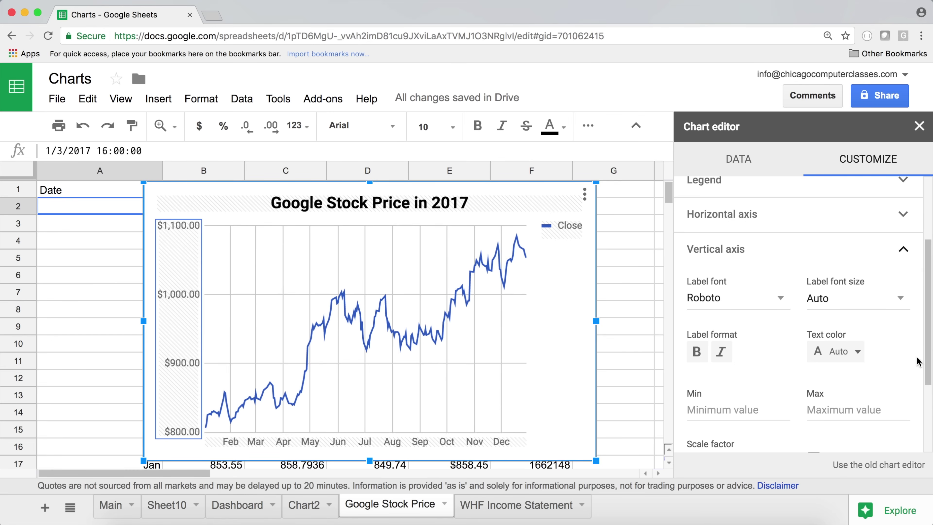
pyautogui.scroll(-3, 924, 368)
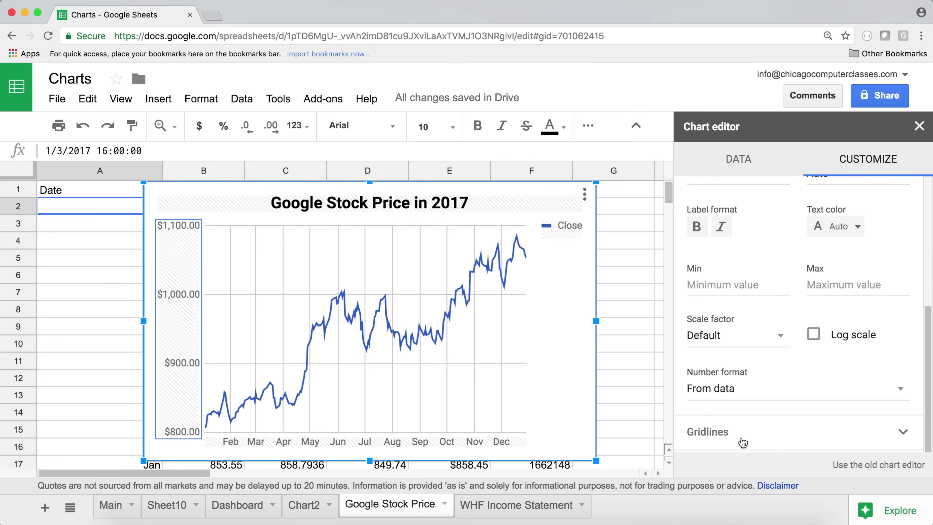
pyautogui.click(740, 436)
pyautogui.click(751, 328)
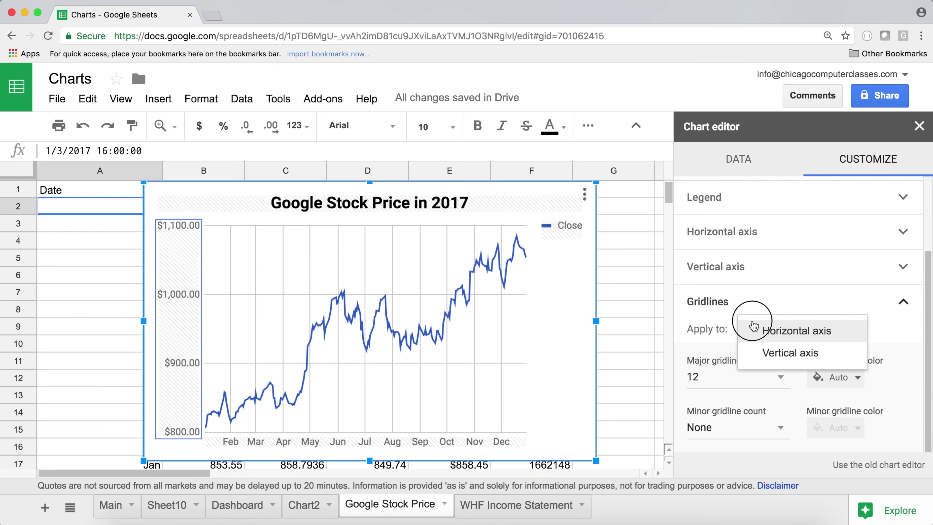
pyautogui.click(769, 355)
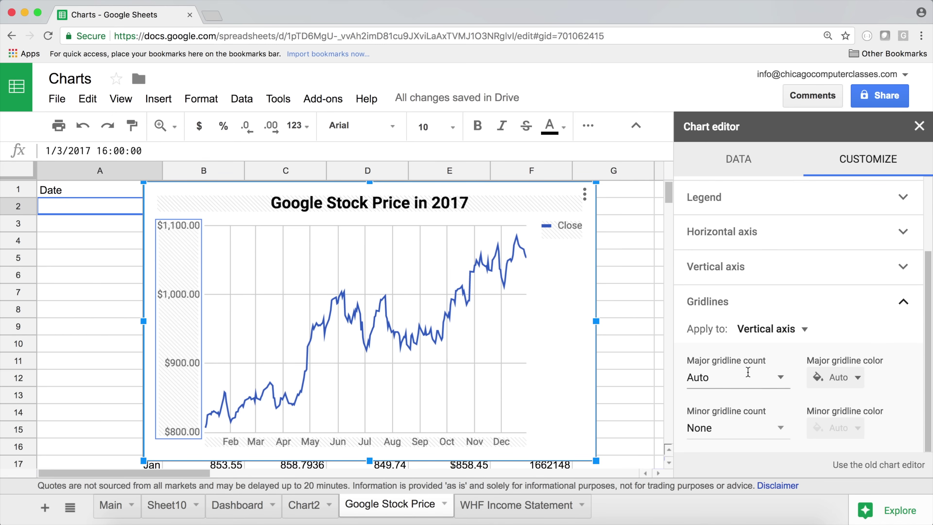
pyautogui.click(257, 285)
pyautogui.click(776, 428)
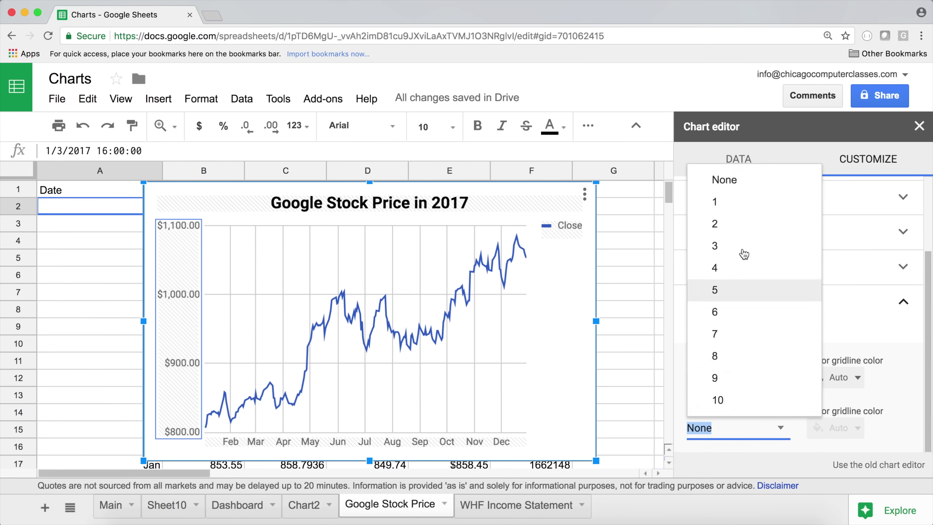
pyautogui.click(727, 207)
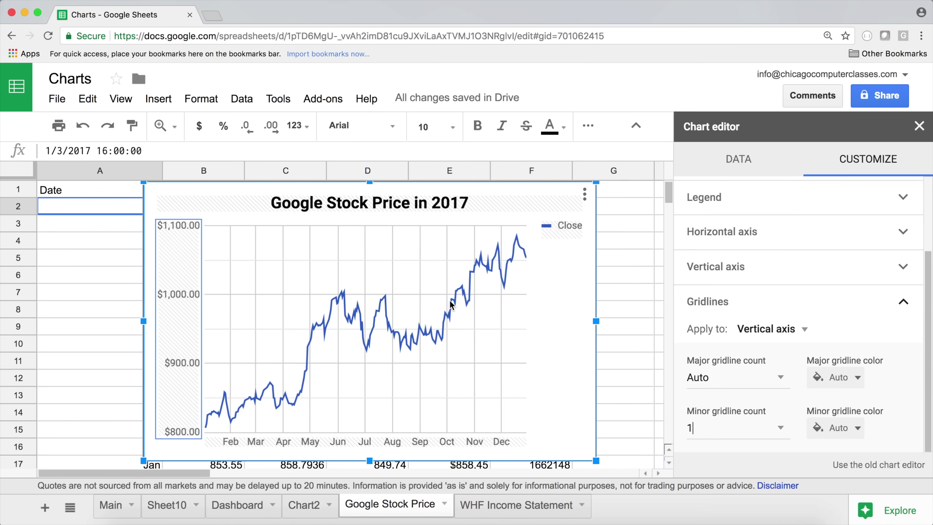
pyautogui.click(624, 292)
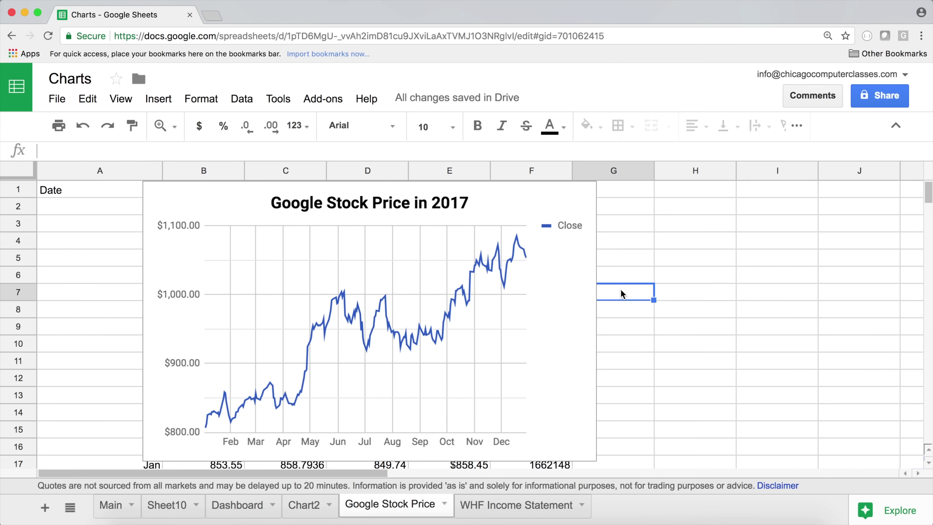
# - Remove the legend from the stock price chart by setting its position to None, and close the chart's settings
pyautogui.click(556, 228)
pyautogui.doubleClick(562, 228)
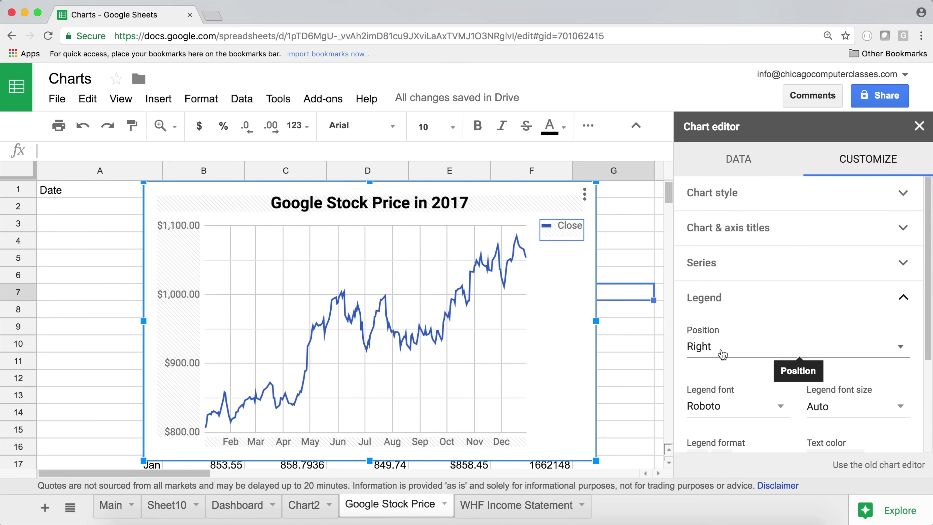
pyautogui.click(722, 354)
pyautogui.click(727, 250)
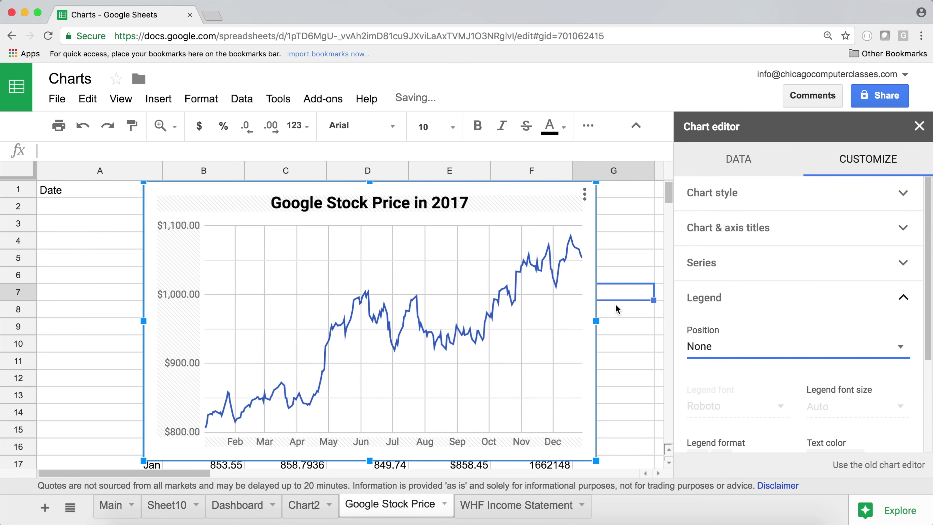
pyautogui.click(618, 329)
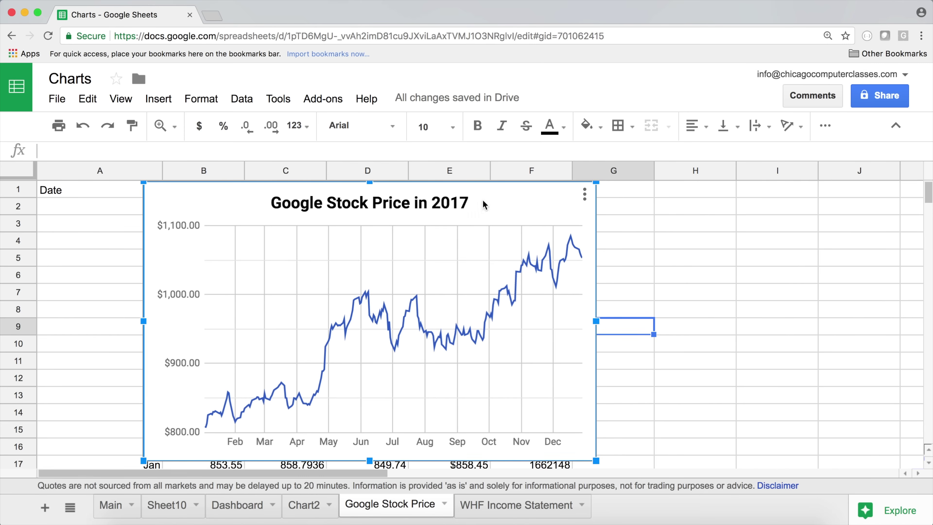
# - Shrink the chart from its upper-left corner and move it left over the data, uncovering the Volume column
pyautogui.moveTo(210, 196); pyautogui.dragTo(235, 194)
pyautogui.moveTo(176, 191); pyautogui.dragTo(221, 222)
pyautogui.moveTo(278, 239); pyautogui.dragTo(173, 208)
# - Set the minimum value of the chart's vertical axis to 0
pyautogui.doubleClick(158, 294)
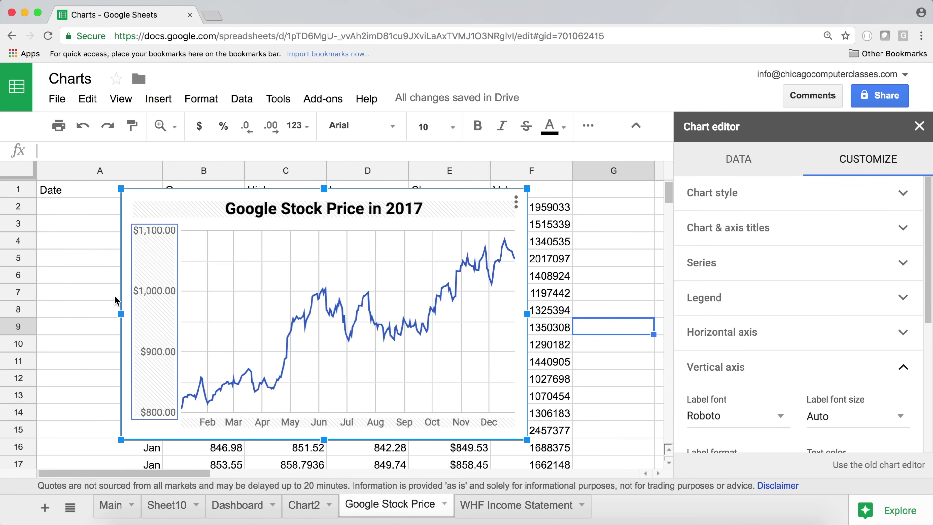
pyautogui.moveTo(926, 298); pyautogui.dragTo(926, 411)
pyautogui.click(749, 313)
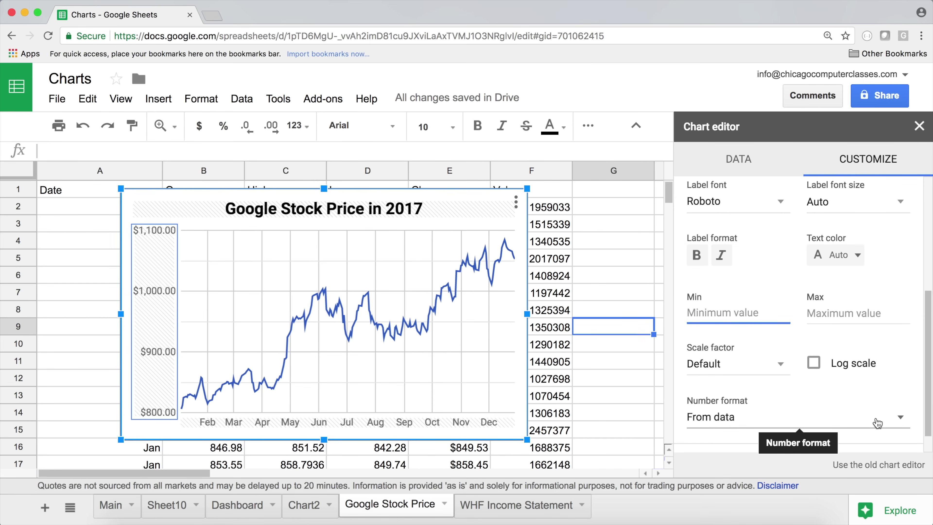
pyautogui.write('0')
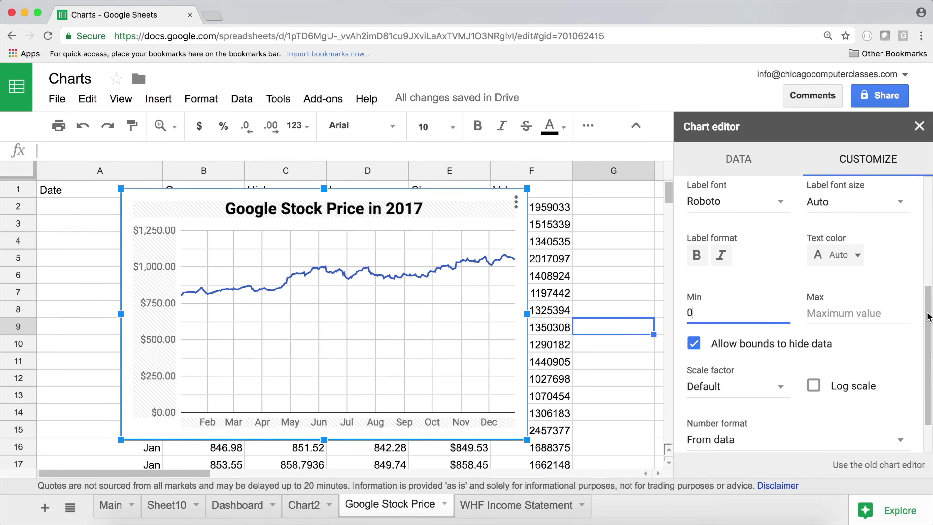
# - Recolor the Close series line, trying red first and settling on green
pyautogui.scroll(6, 927, 280)
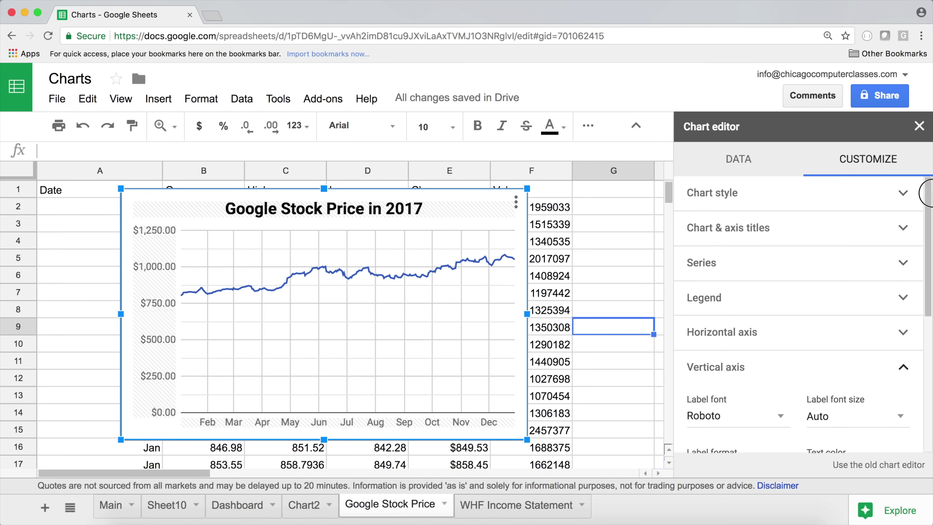
pyautogui.click(710, 266)
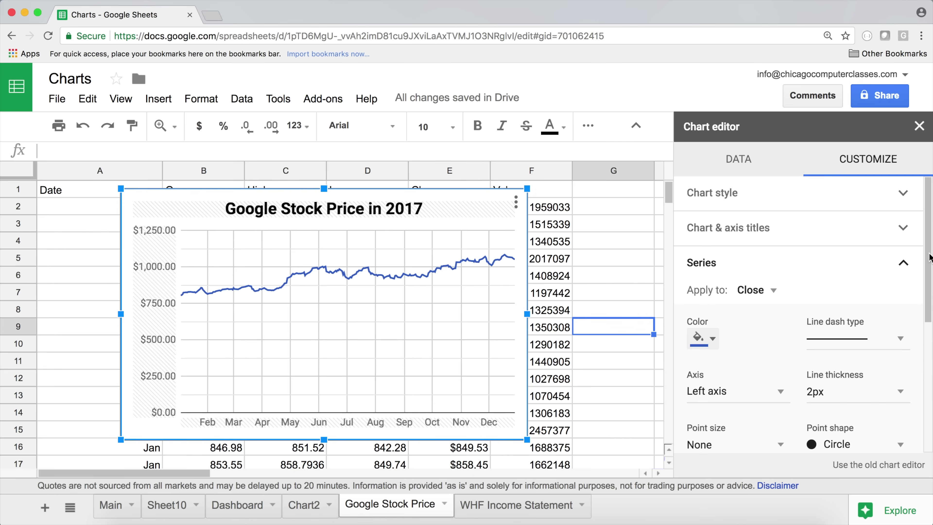
pyautogui.moveTo(929, 259)
pyautogui.mouseDown()
pyautogui.moveTo(926, 328)
pyautogui.moveTo(926, 250)
pyautogui.mouseUp()
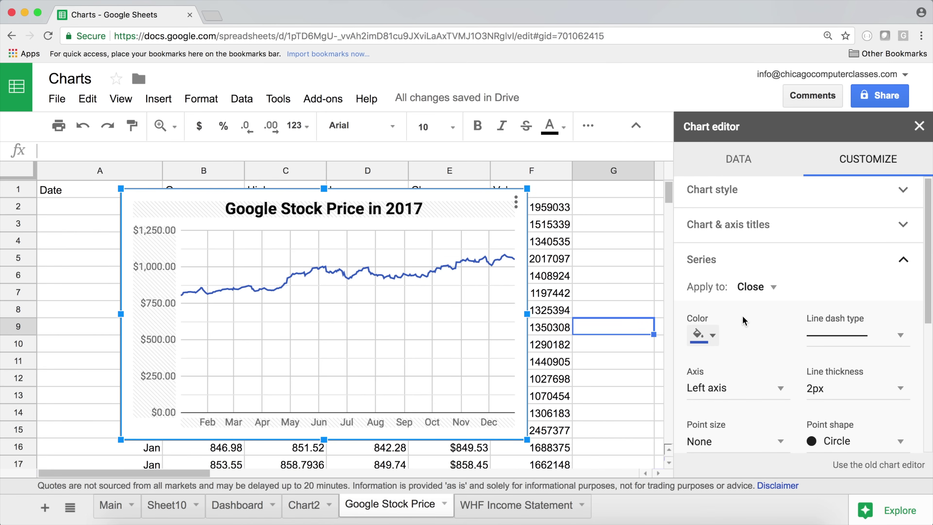
pyautogui.click(758, 287)
pyautogui.click(776, 291)
pyautogui.click(710, 334)
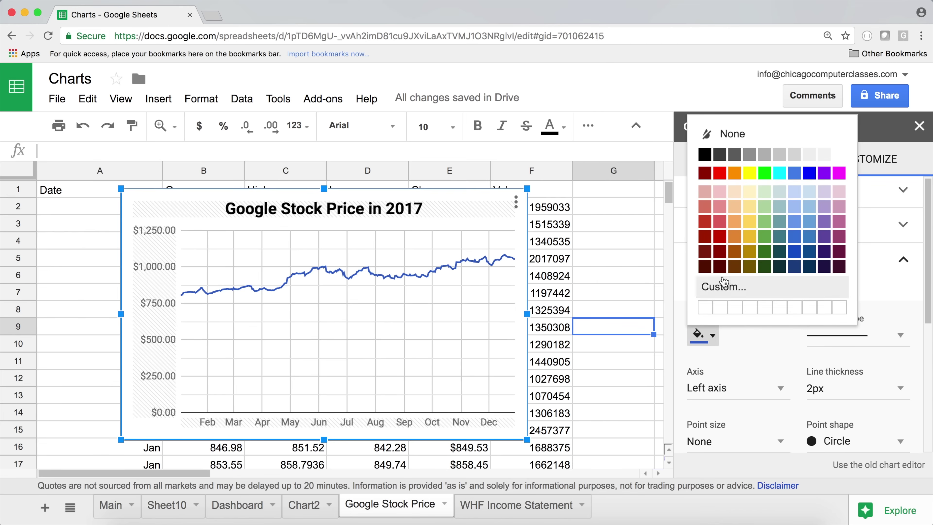
pyautogui.click(720, 176)
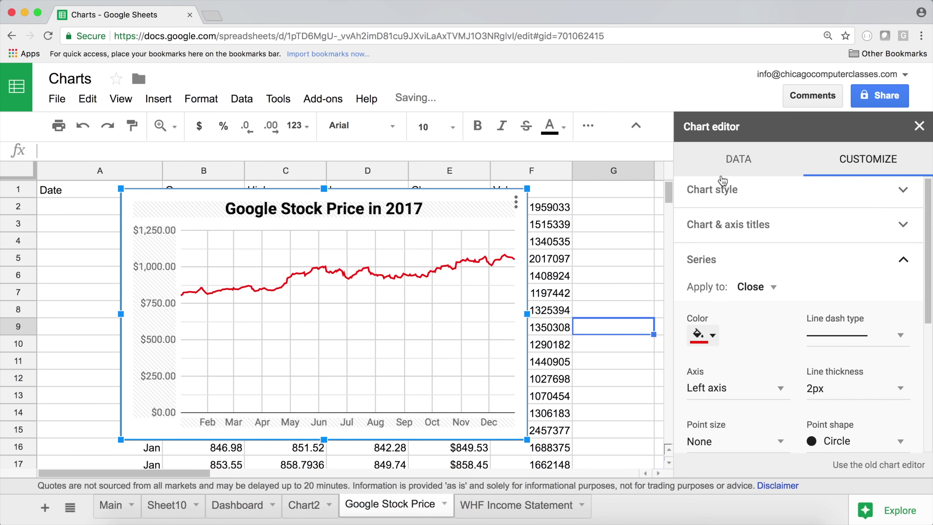
pyautogui.click(710, 340)
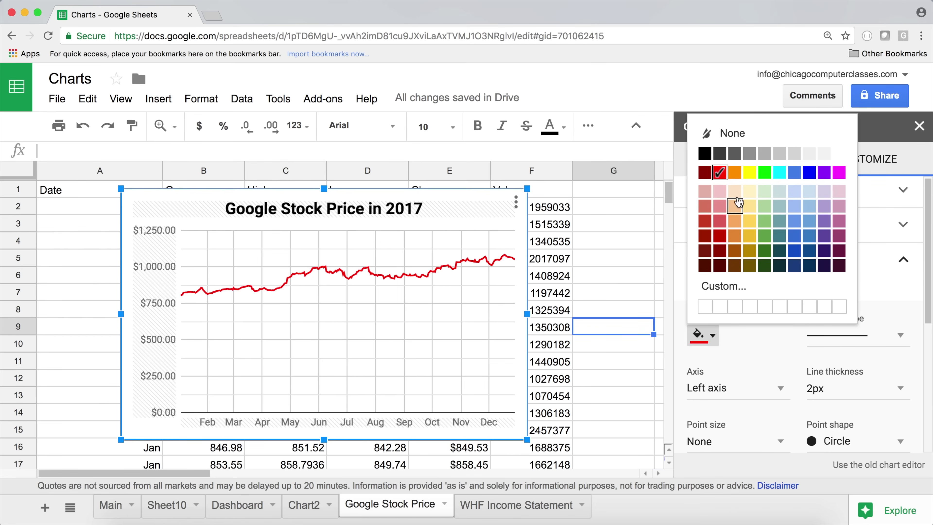
pyautogui.click(766, 248)
# - Add a linear trendline to the Close series and color it black
pyautogui.scroll(-5, 711, 307)
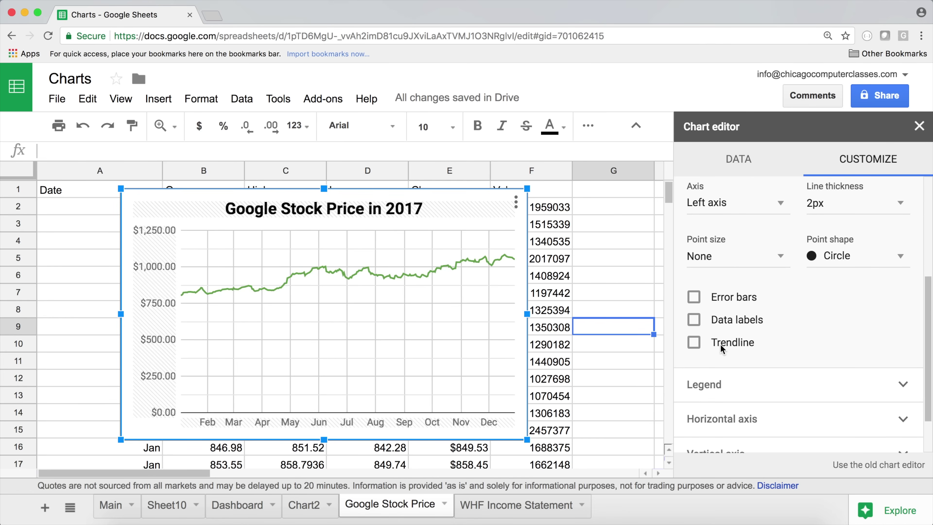
pyautogui.click(721, 347)
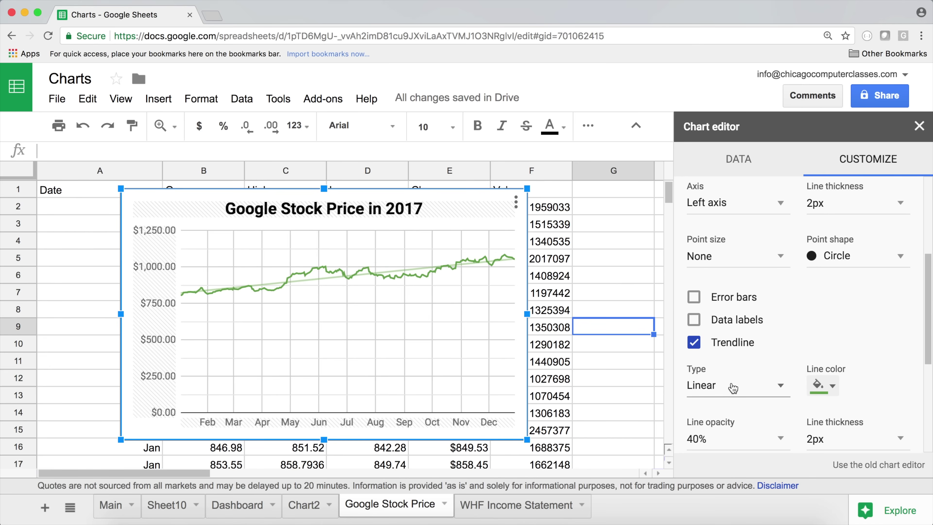
pyautogui.scroll(-4, 927, 301)
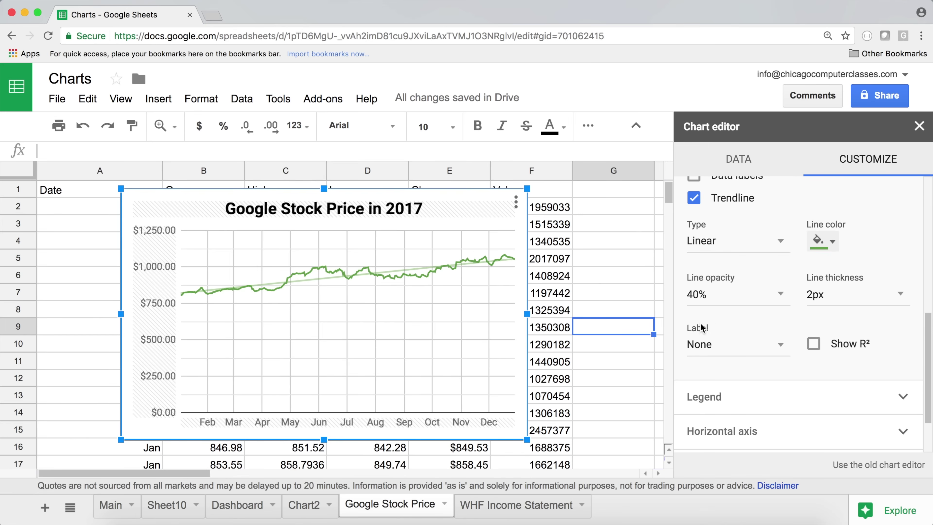
pyautogui.click(831, 242)
pyautogui.click(829, 244)
pyautogui.scroll(4, 826, 257)
pyautogui.scroll(-4, 827, 272)
pyautogui.click(826, 275)
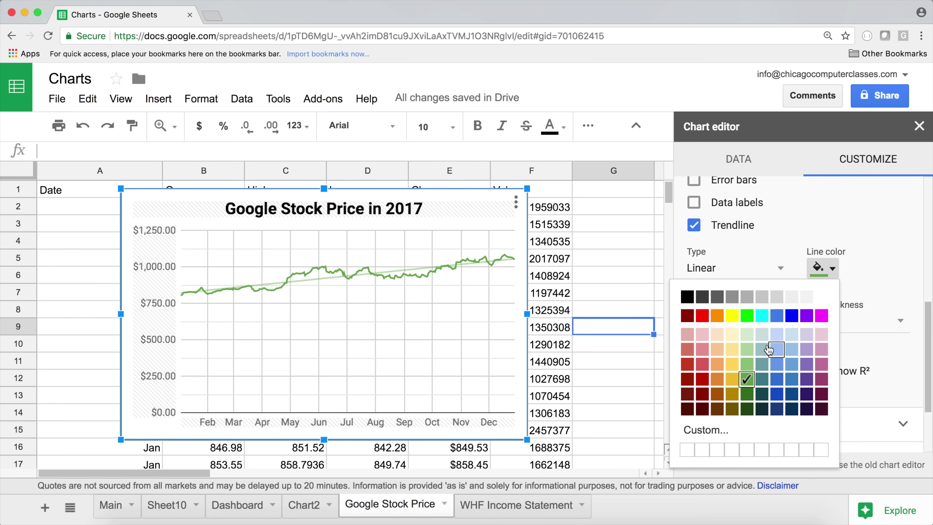
pyautogui.click(687, 296)
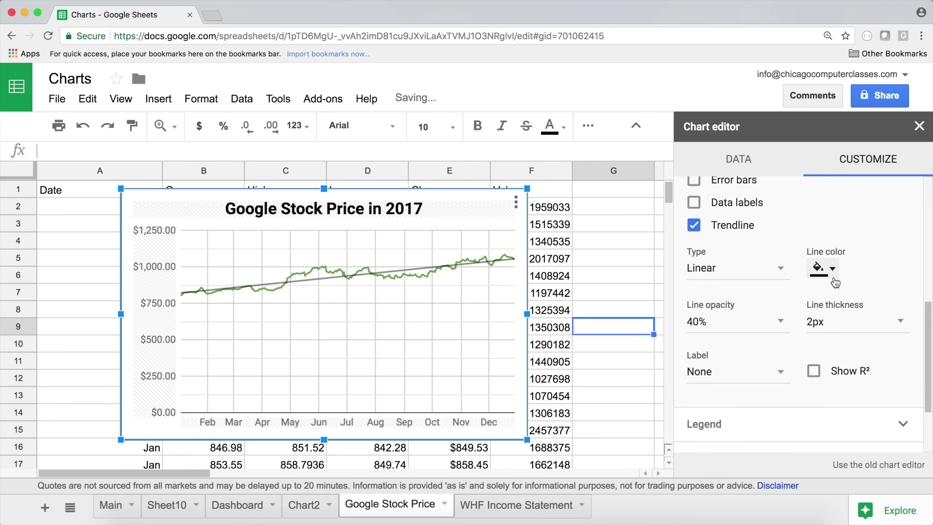
# - Set the trendline's thickness to 1px and its opacity to 70%
pyautogui.click(833, 322)
pyautogui.click(874, 349)
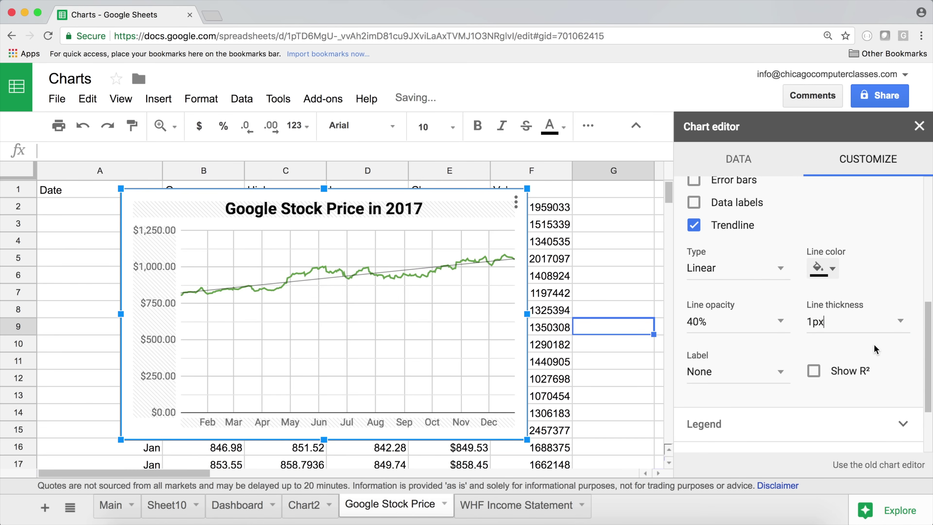
pyautogui.click(779, 320)
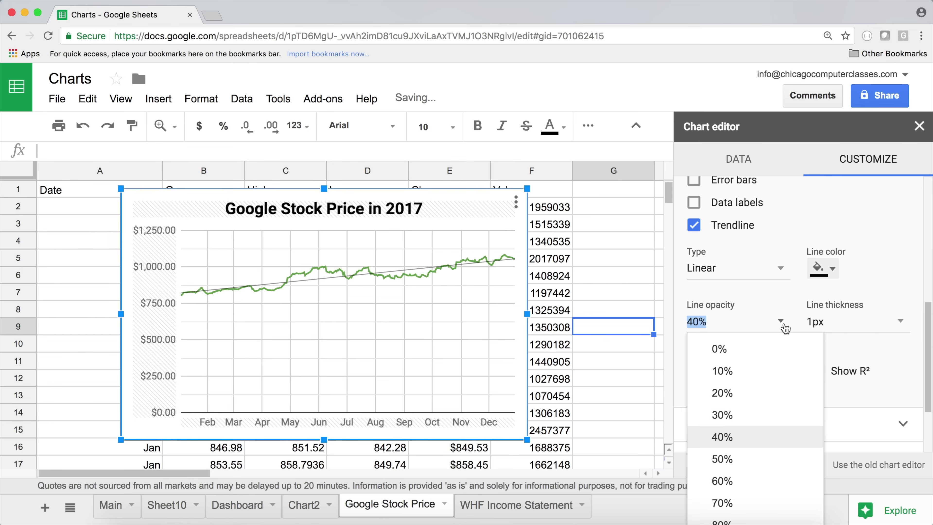
pyautogui.click(743, 503)
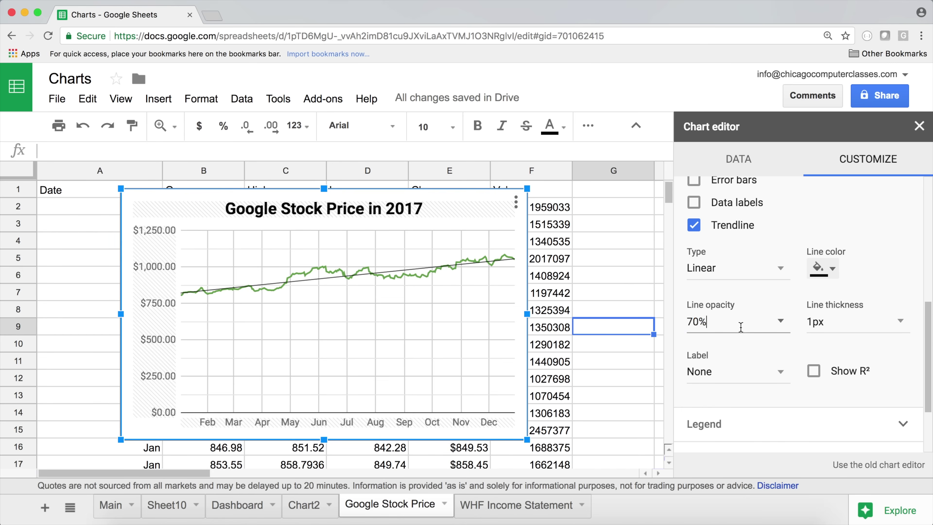
# - Give the trendline a custom label reading "Trend Over Time"
pyautogui.click(756, 371)
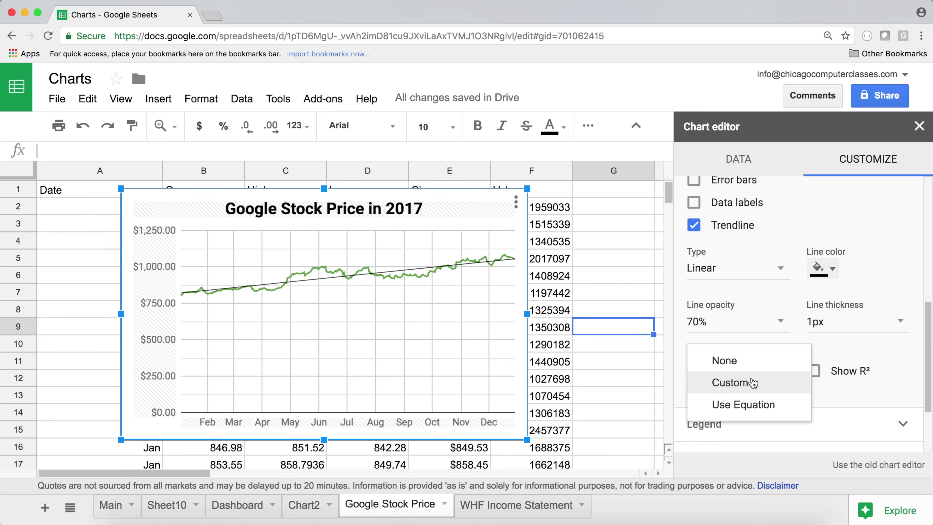
pyautogui.click(737, 385)
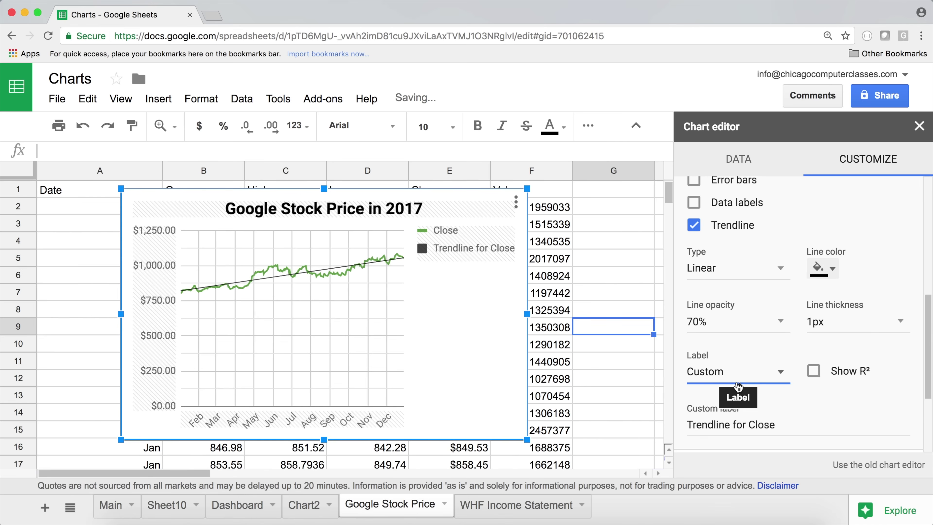
pyautogui.tripleClick(738, 424)
pyautogui.write('Trend')
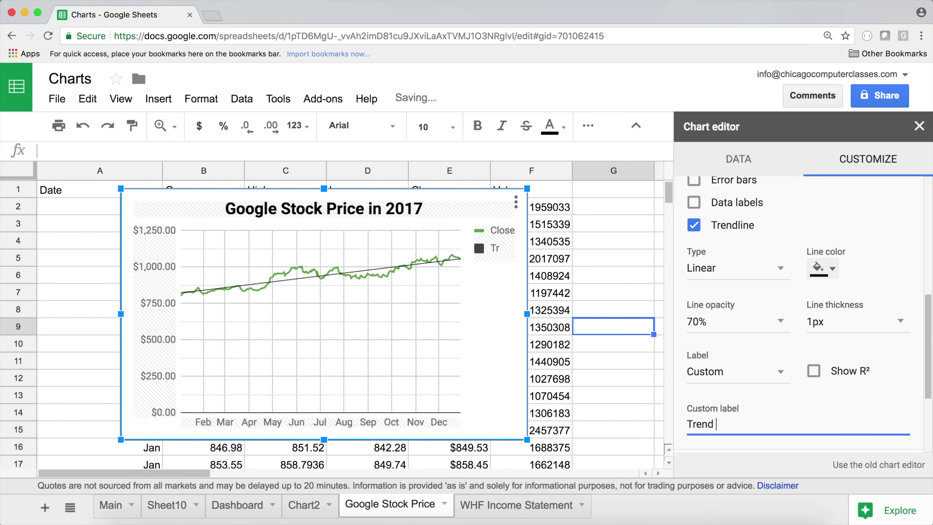
pyautogui.write(' Over Time')
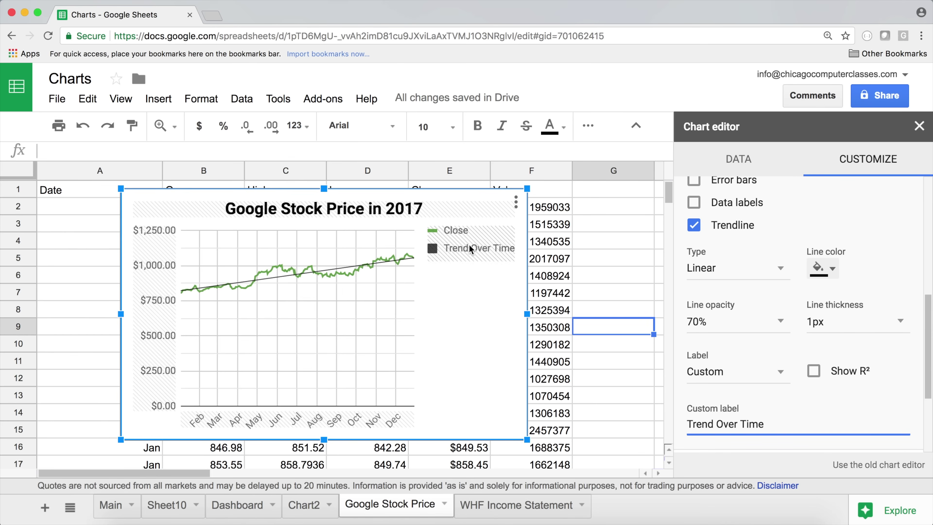
# - Hide the legend listing the series and trendline by choosing None as its position
pyautogui.click(485, 241)
pyautogui.click(885, 239)
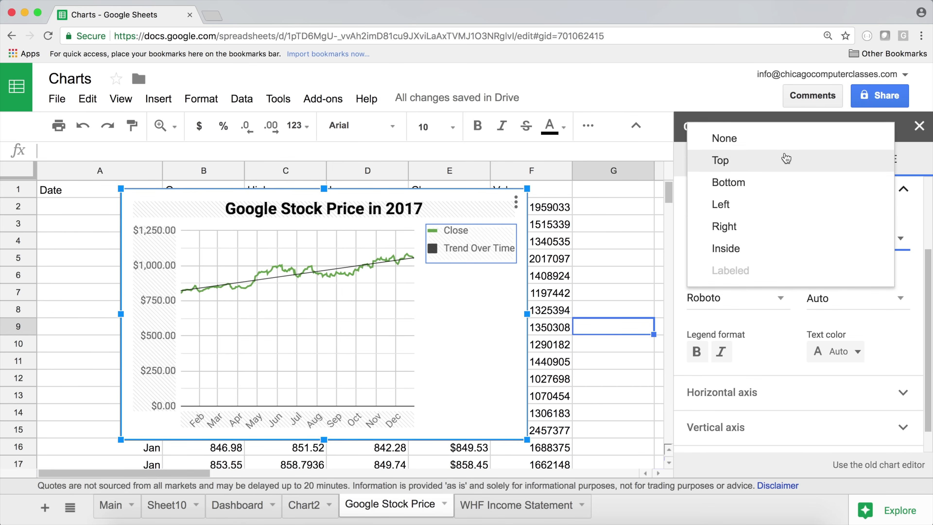
pyautogui.click(782, 142)
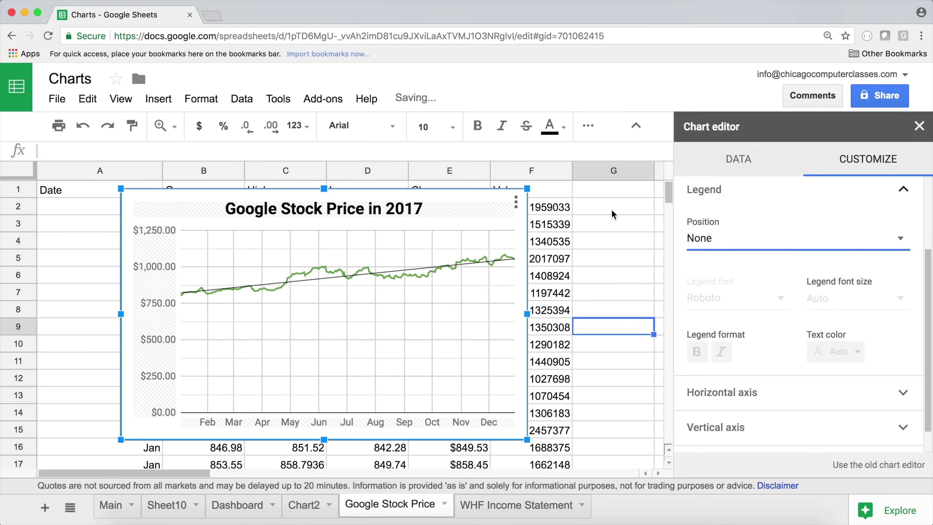
# - Shrink the stock price chart and move it into the empty columns to the right of the Volume data
pyautogui.click(602, 216)
pyautogui.moveTo(565, 219); pyautogui.dragTo(596, 237)
pyautogui.moveTo(666, 252); pyautogui.dragTo(679, 222)
# - Insert a new chart from the stock data starting at cell A1, and shrink and reposition it over the table
pyautogui.click(108, 194)
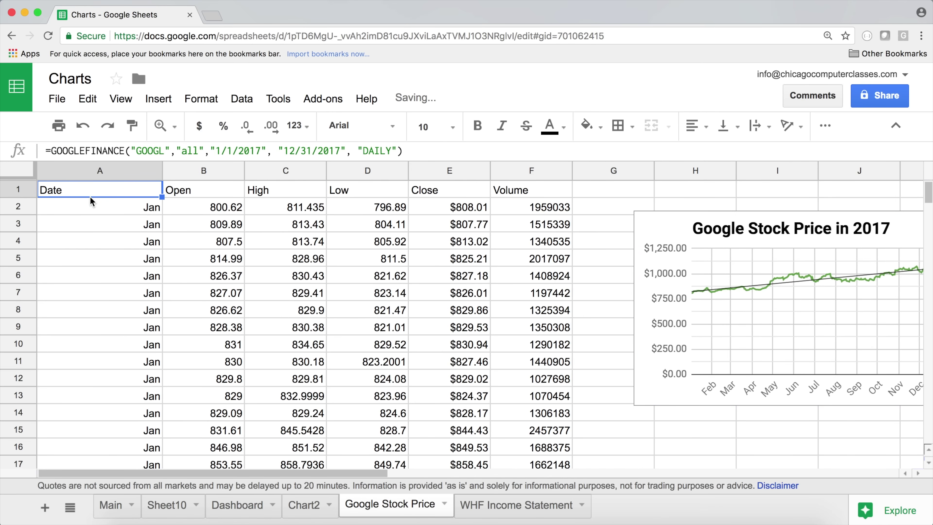
pyautogui.click(158, 99)
pyautogui.click(207, 400)
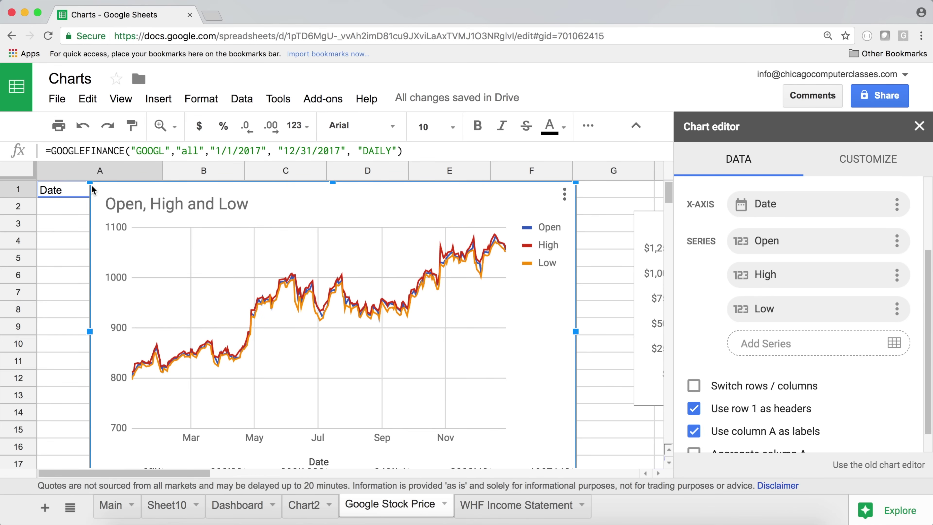
pyautogui.moveTo(574, 180); pyautogui.dragTo(480, 240)
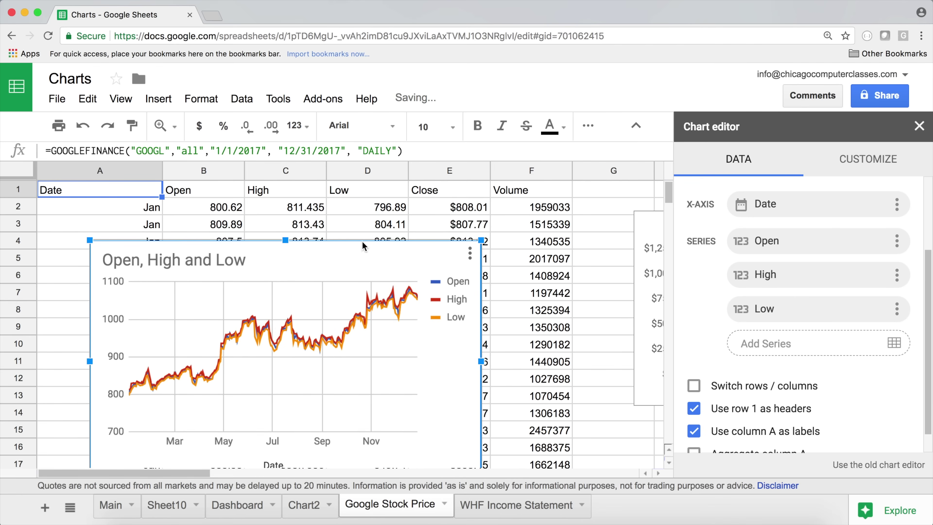
pyautogui.moveTo(323, 246); pyautogui.dragTo(359, 218)
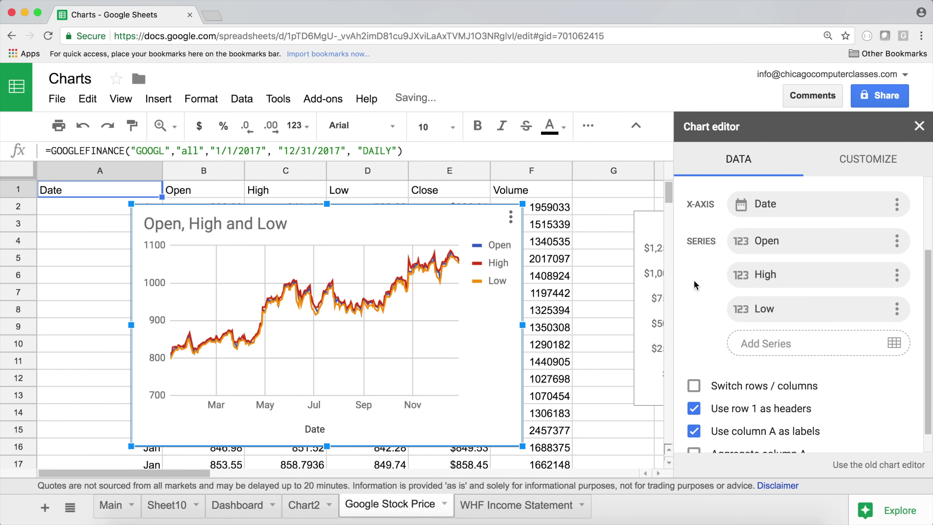
# - Remove the Low, High and Open series from the new line chart
pyautogui.click(893, 313)
pyautogui.click(794, 352)
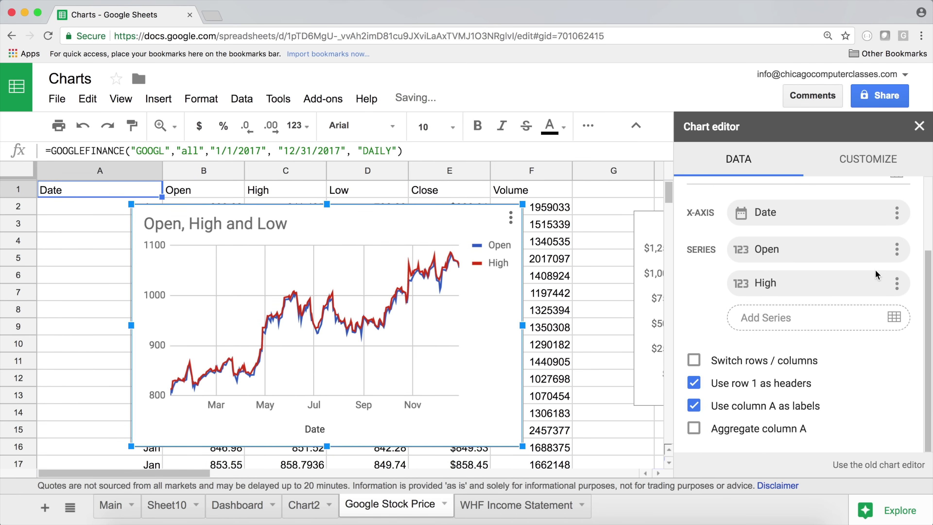
pyautogui.click(896, 283)
pyautogui.click(809, 328)
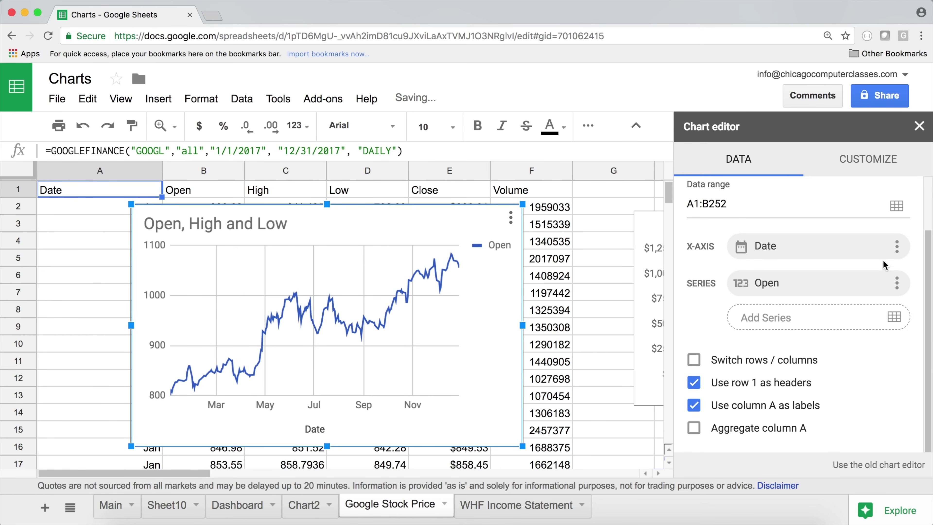
pyautogui.click(894, 286)
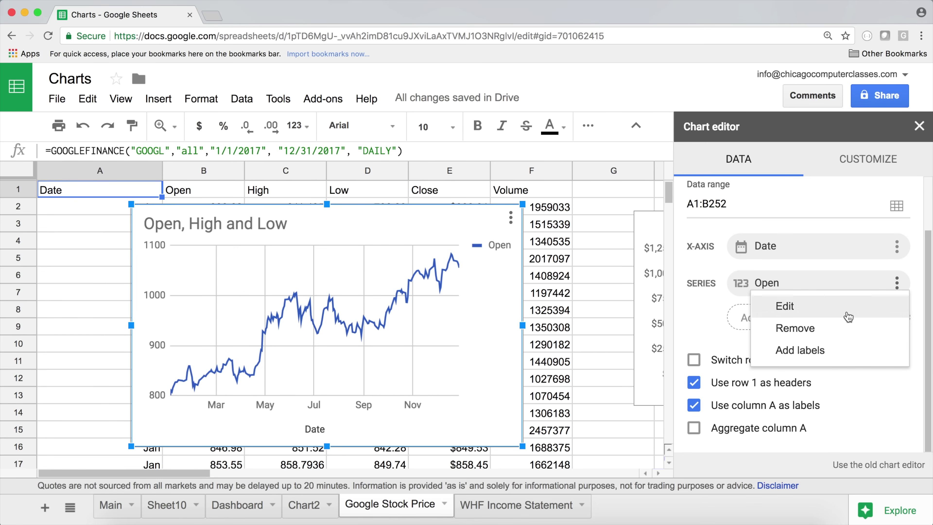
pyautogui.click(826, 328)
# - Move the new chart clear of the Close column and add the range E1:E252 as its data series
pyautogui.moveTo(459, 223); pyautogui.dragTo(341, 238)
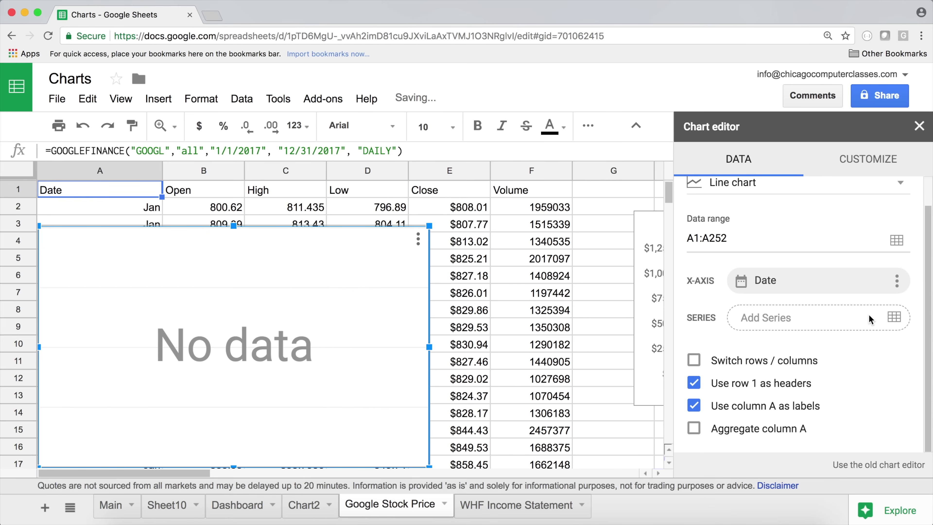
pyautogui.click(892, 318)
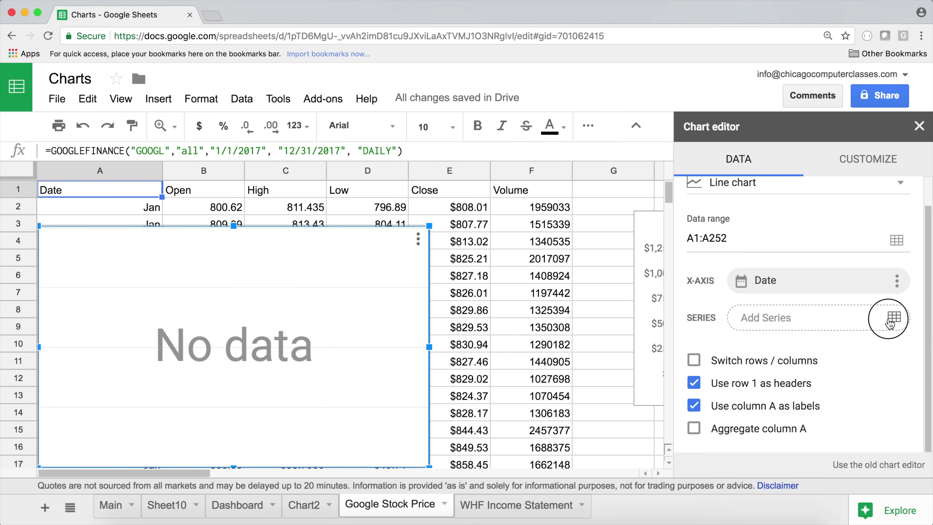
pyautogui.click(440, 192)
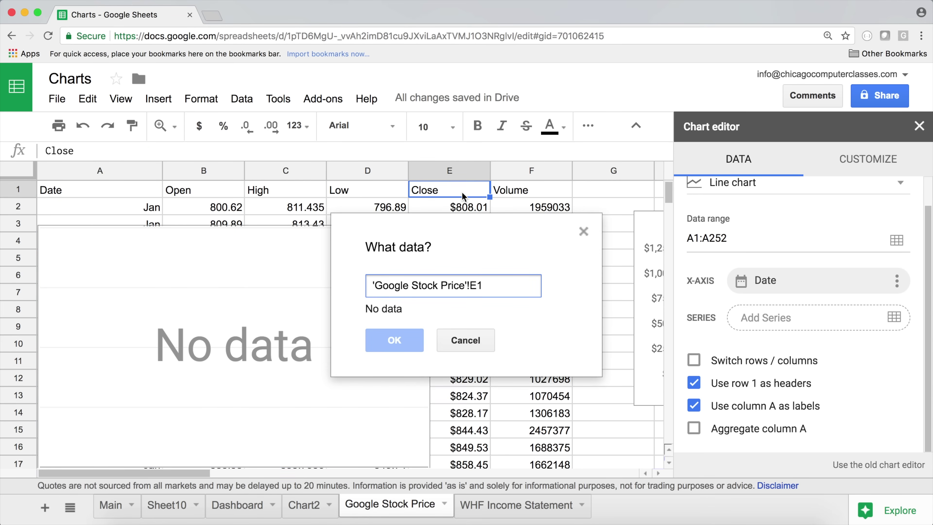
pyautogui.press('super+shift+Down')
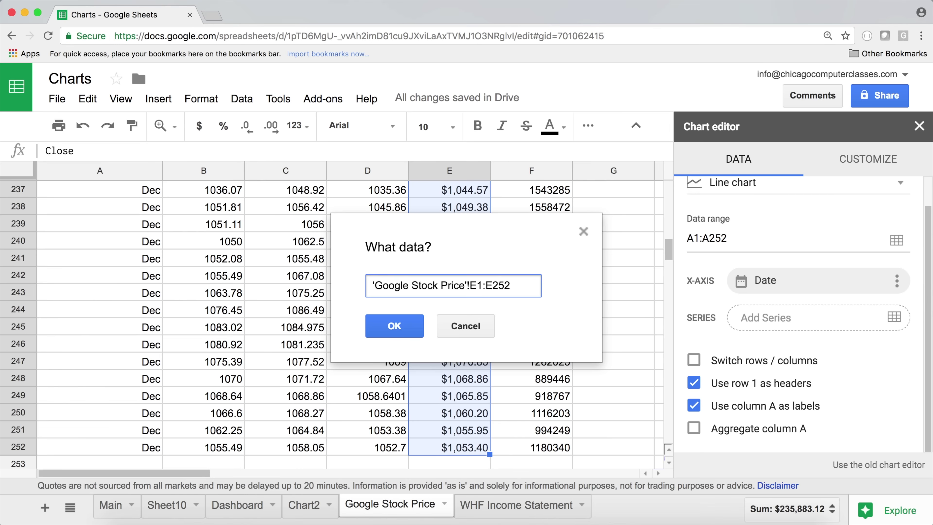
pyautogui.click(399, 331)
pyautogui.scroll(8, 469, 298)
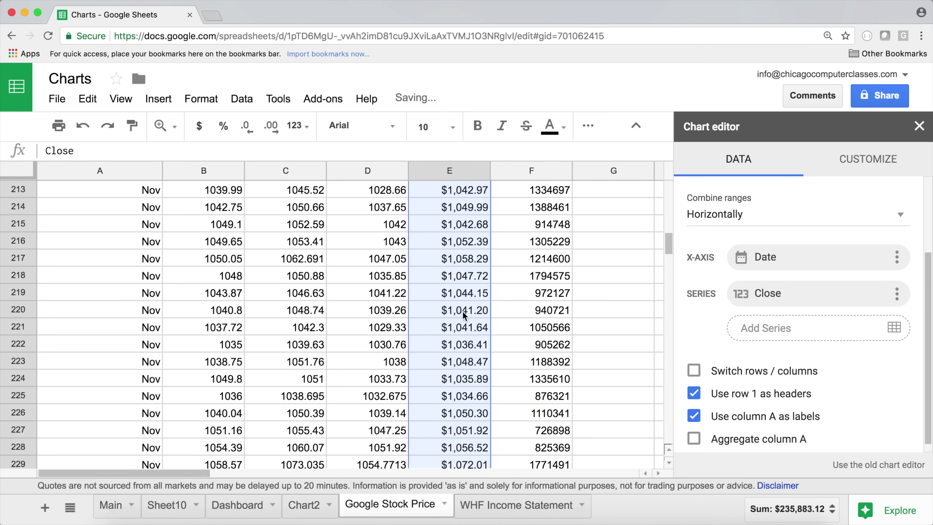
pyautogui.click(474, 292)
pyautogui.press('super+Up')
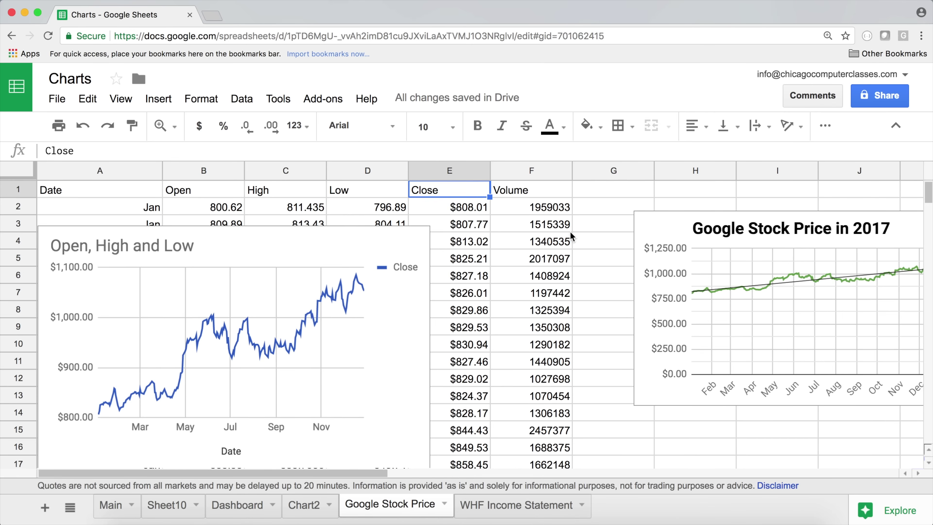
# - Reopen the new closing-price chart for editing and begin selecting a data range for an additional series
pyautogui.click(393, 242)
pyautogui.click(418, 239)
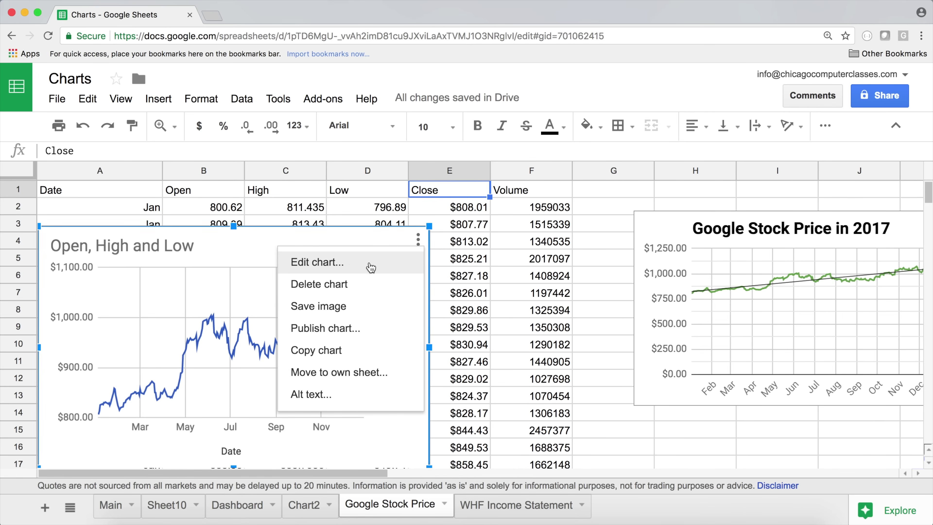
pyautogui.click(351, 269)
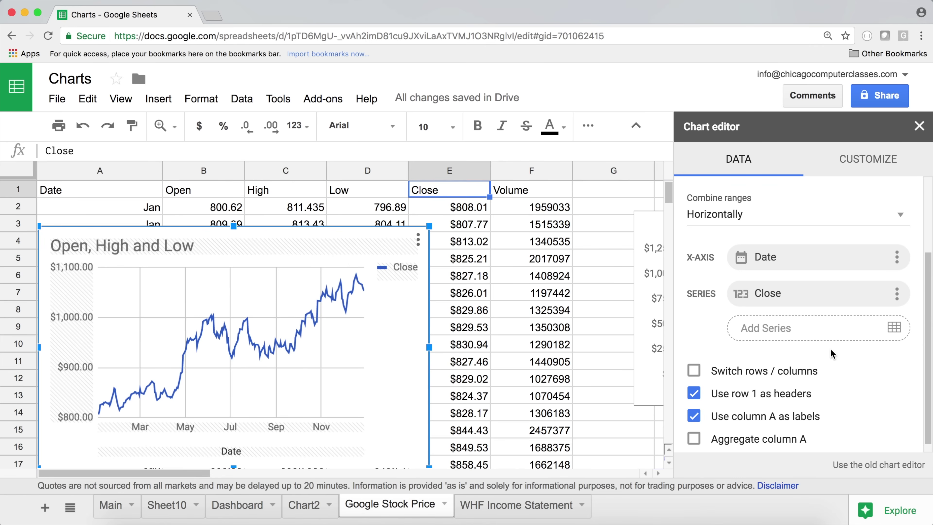
pyautogui.click(894, 328)
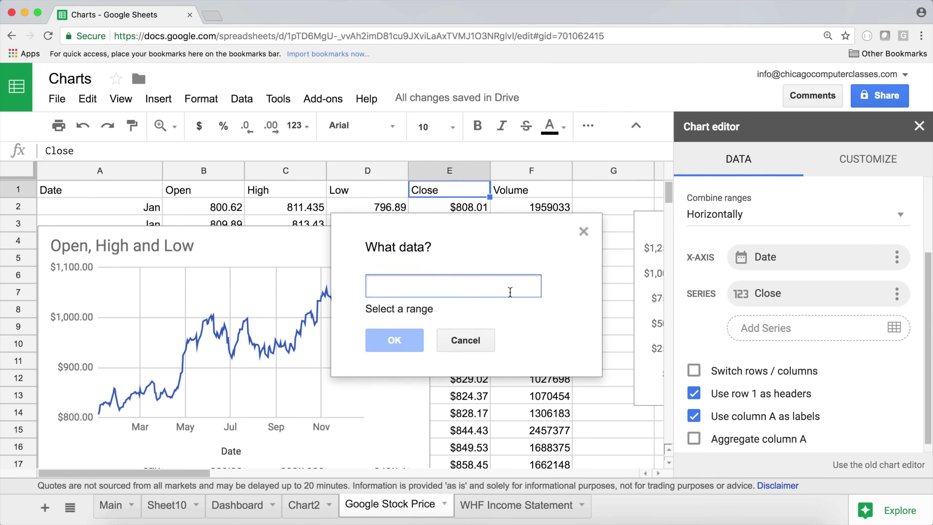
# - Add the Volume column range F1:F252 as a second series to the Open, High and Low chart
pyautogui.click(535, 189)
pyautogui.press('super+shift+Down')
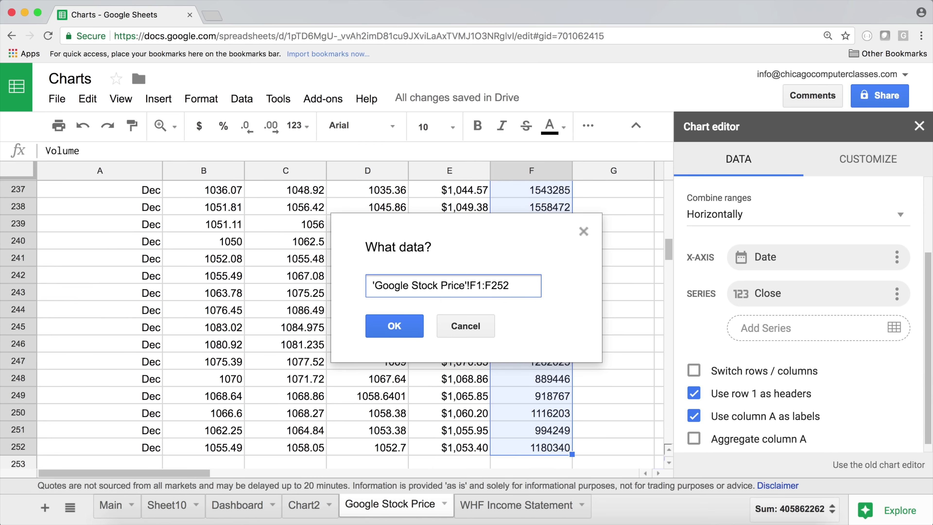
pyautogui.click(392, 328)
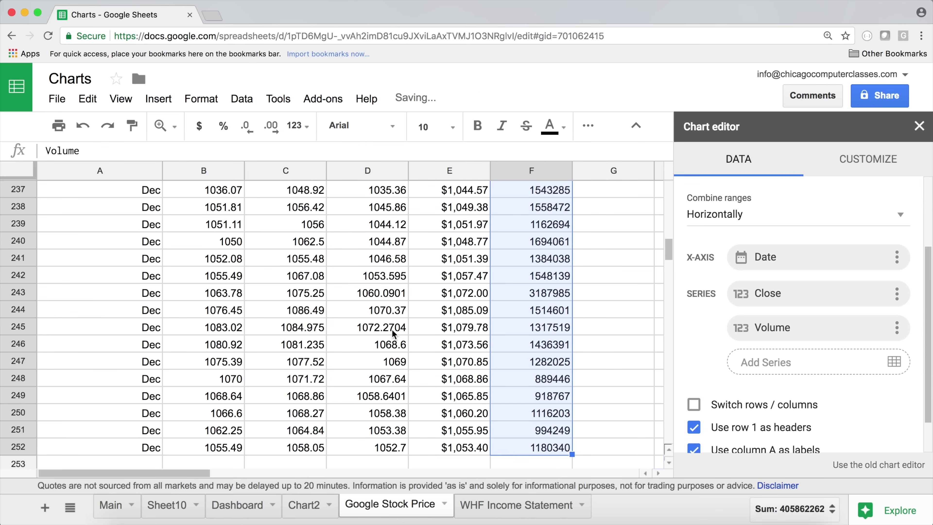
# - Reposition the Open, High and Low chart and the Google Stock Price in 2017 chart so the Close and Volume values can be compared between them
pyautogui.moveTo(273, 236); pyautogui.dragTo(336, 208)
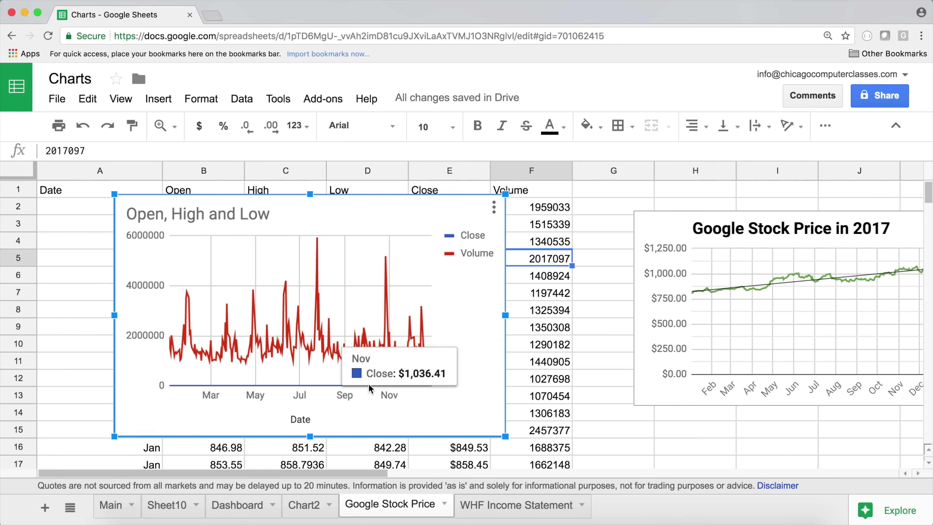
pyautogui.click(756, 217)
pyautogui.moveTo(756, 217); pyautogui.dragTo(662, 232)
pyautogui.moveTo(582, 235); pyautogui.dragTo(650, 236)
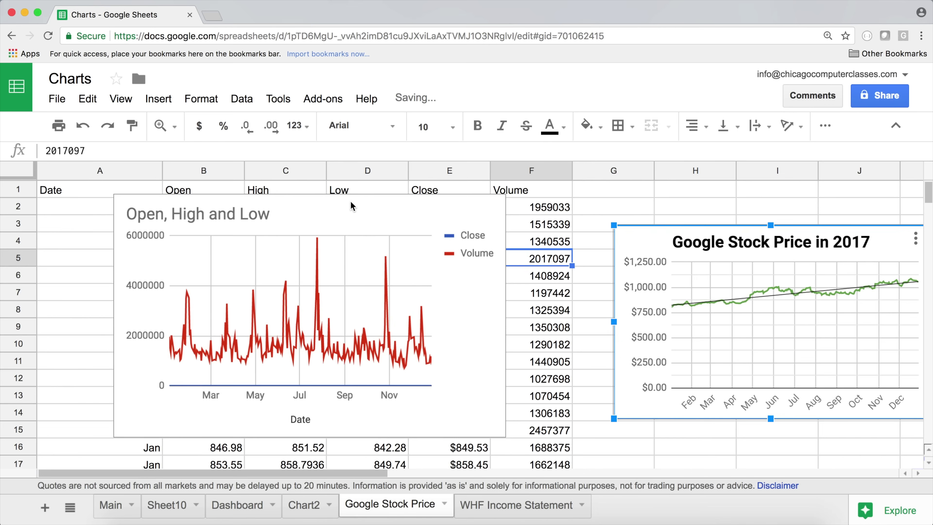
pyautogui.click(386, 205)
pyautogui.moveTo(385, 204); pyautogui.dragTo(327, 215)
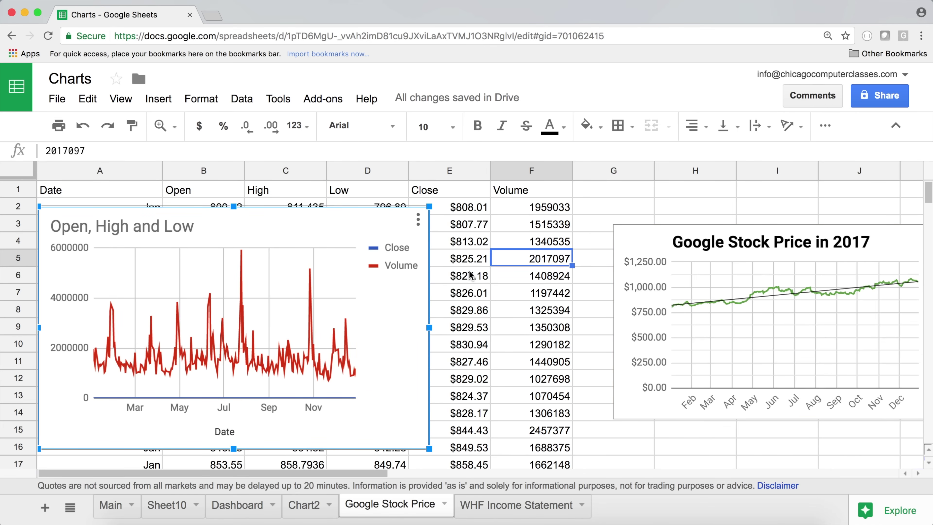
pyautogui.click(551, 209)
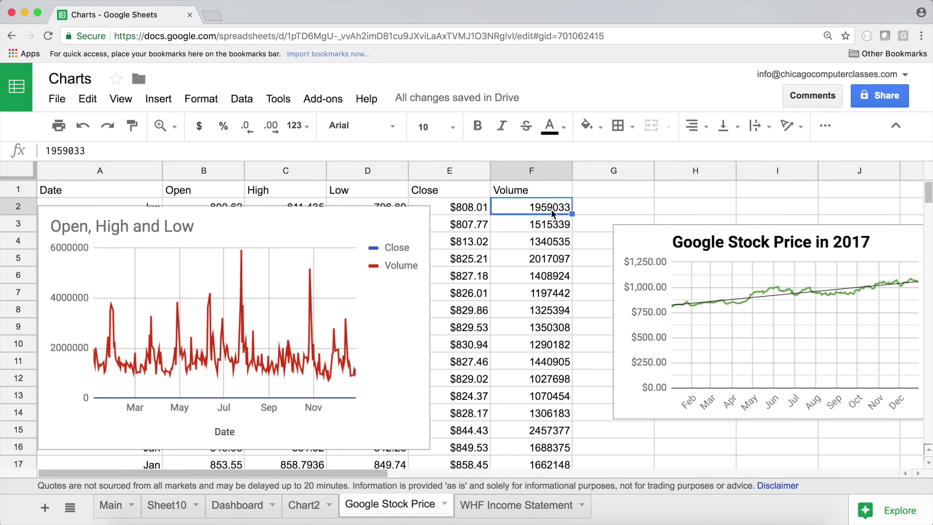
pyautogui.click(459, 209)
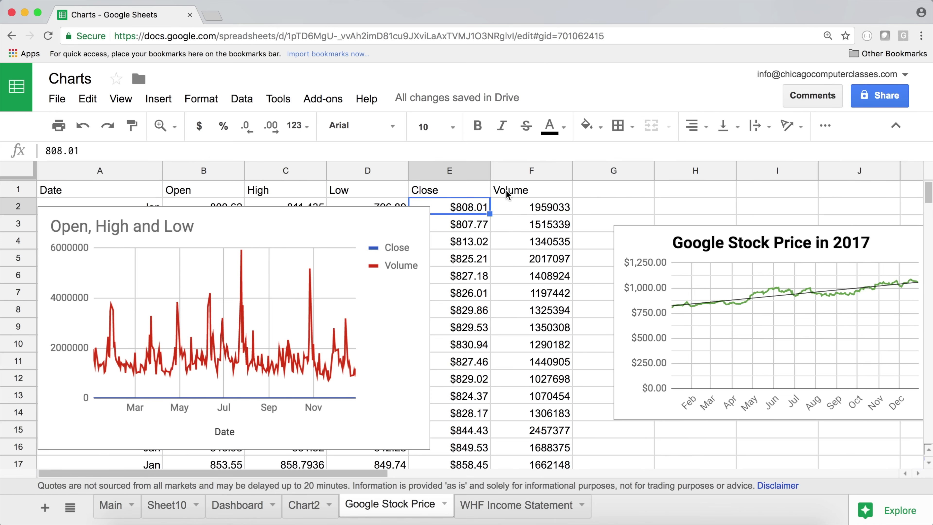
# - Assign the Volume series of the Open, High and Low chart to the right axis
pyautogui.moveTo(263, 222); pyautogui.dragTo(297, 217)
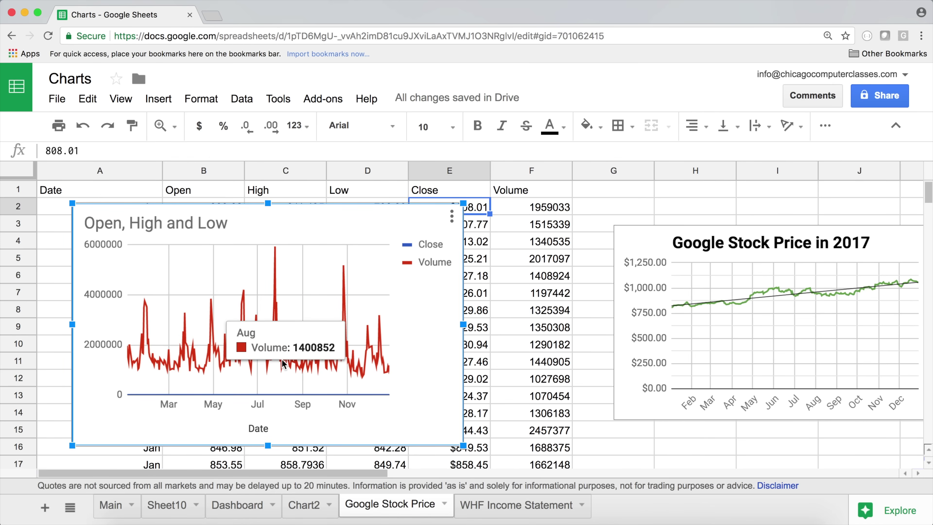
pyautogui.click(451, 216)
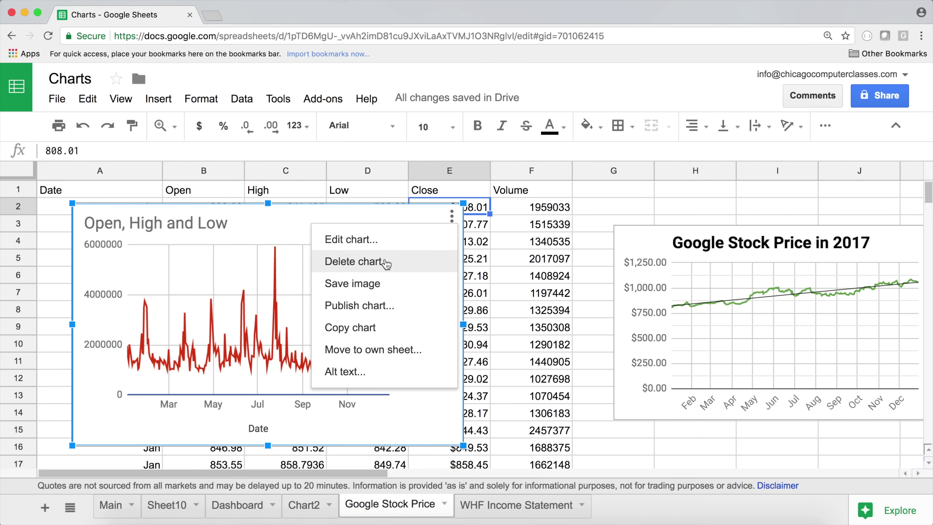
pyautogui.click(381, 244)
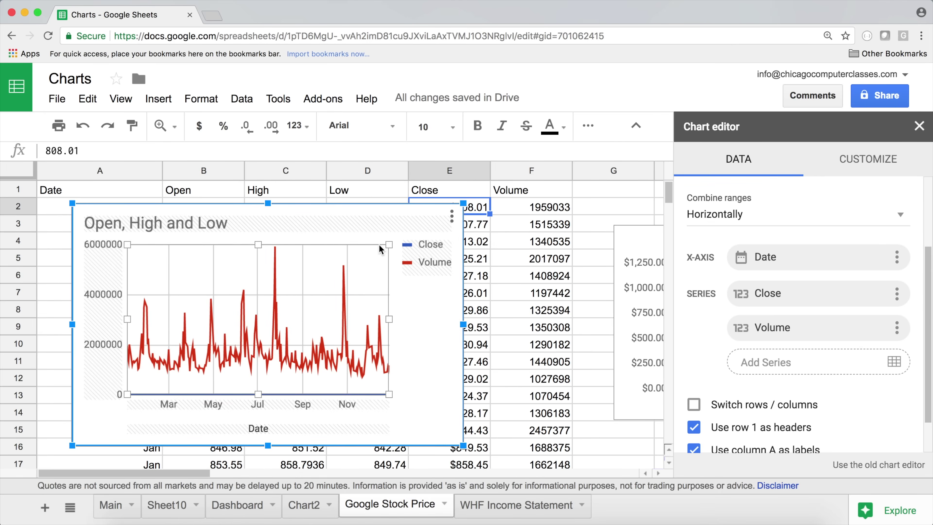
pyautogui.click(840, 162)
pyautogui.click(722, 267)
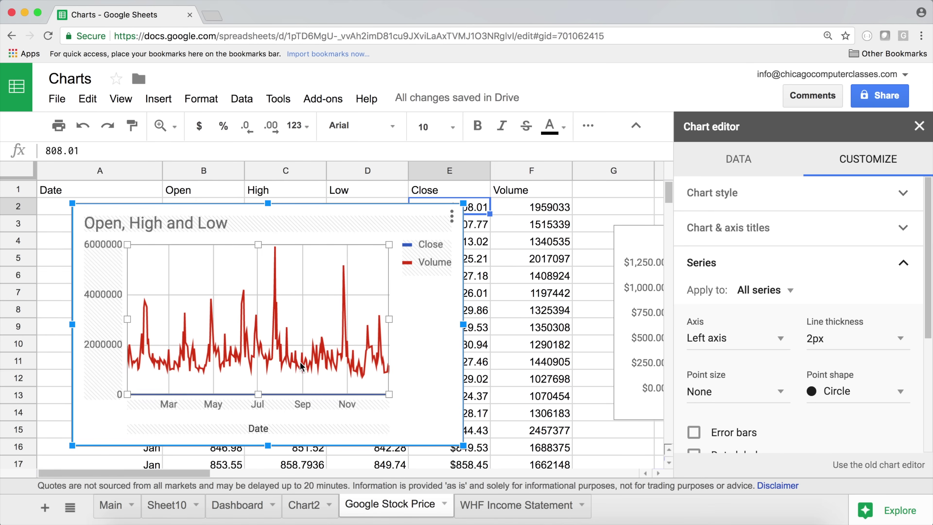
pyautogui.click(763, 289)
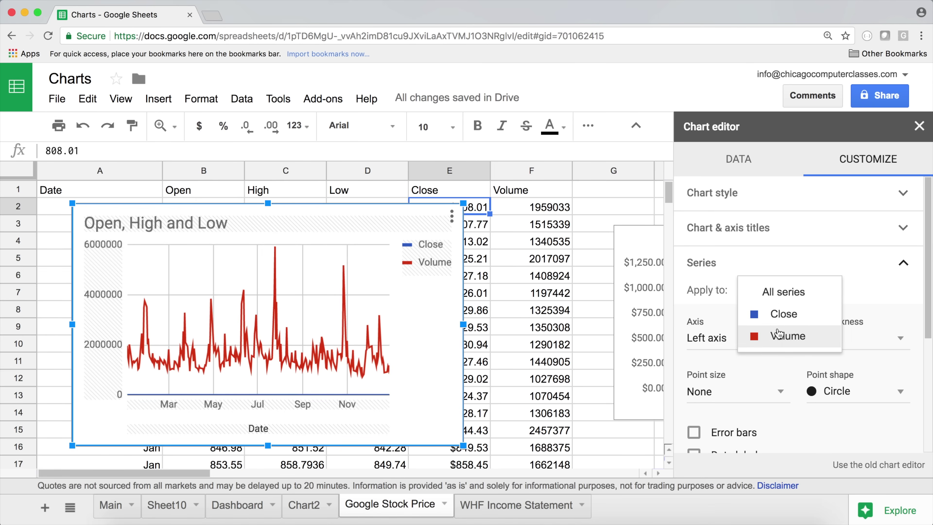
pyautogui.click(779, 336)
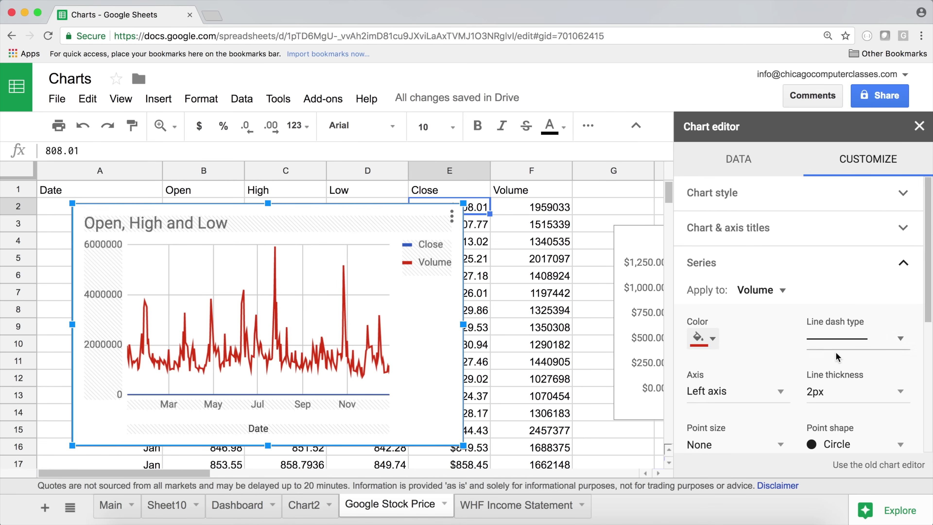
pyautogui.click(740, 393)
pyautogui.click(749, 343)
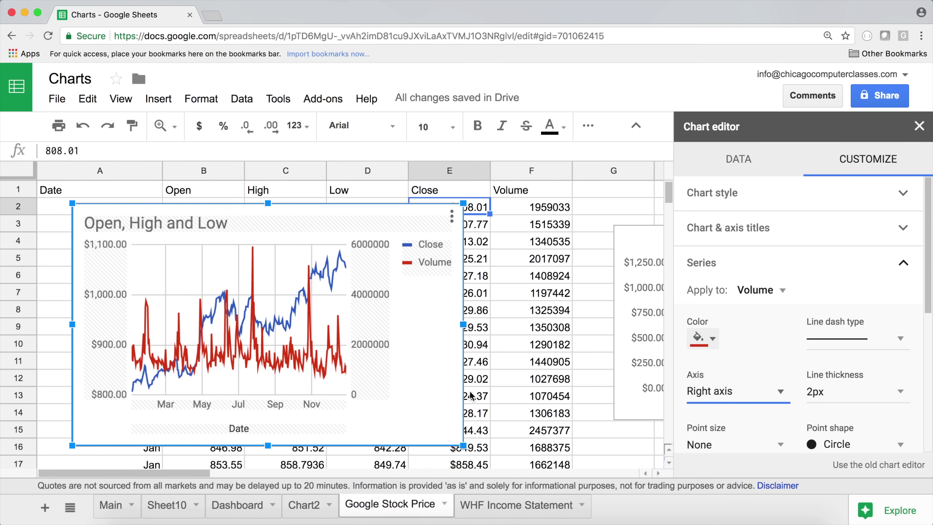
# - Enlarge the two-axis chart and set its legend position to Top
pyautogui.moveTo(463, 445); pyautogui.dragTo(519, 380)
pyautogui.click(479, 255)
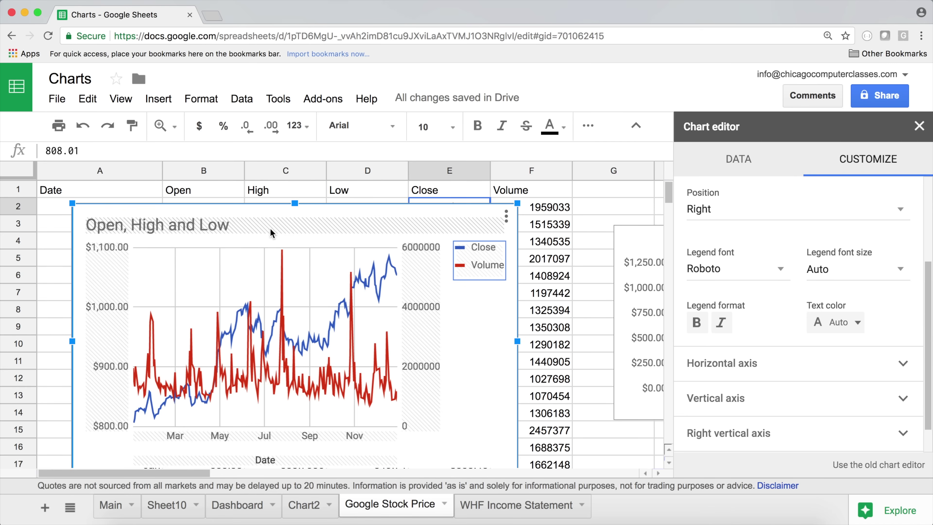
pyautogui.click(752, 213)
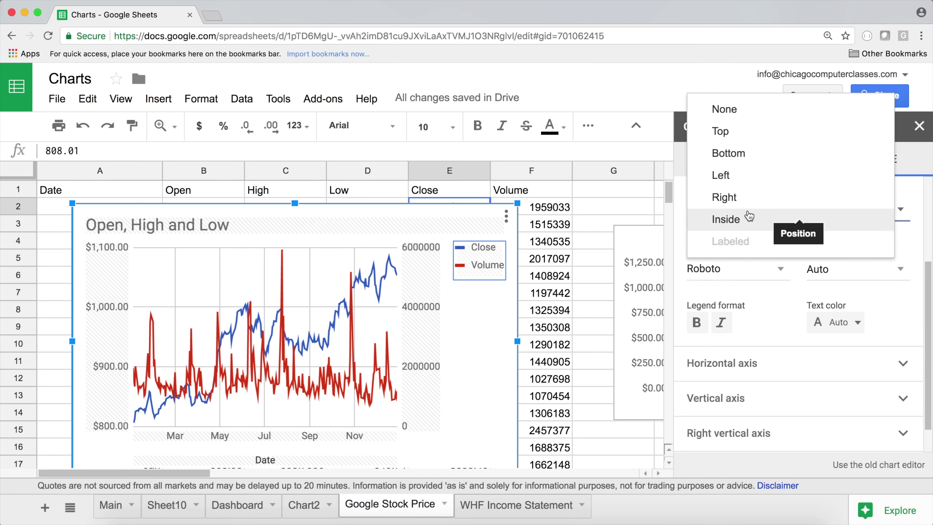
pyautogui.click(716, 131)
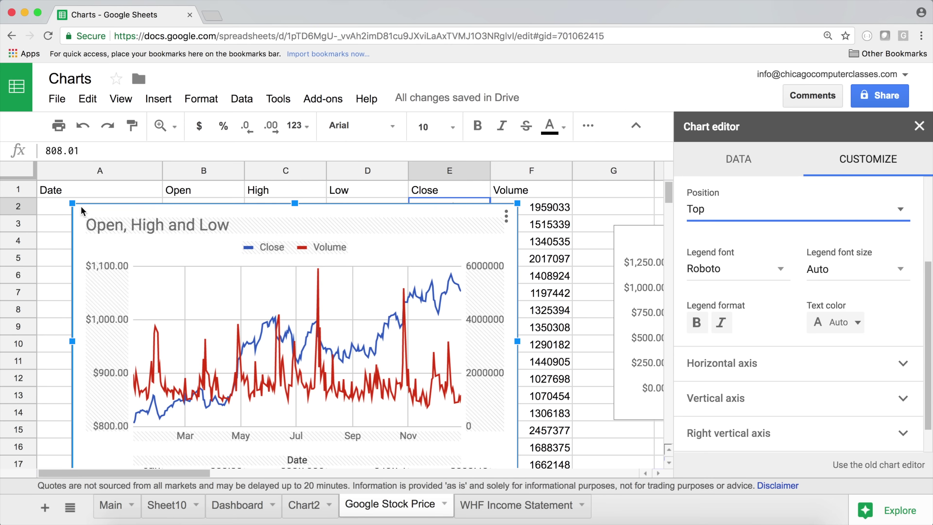
# - Move the chart slightly up and retitle it "Google Stock Price vs Trade Volume"
pyautogui.moveTo(217, 220); pyautogui.dragTo(190, 190)
pyautogui.doubleClick(190, 191)
pyautogui.write('Goo')
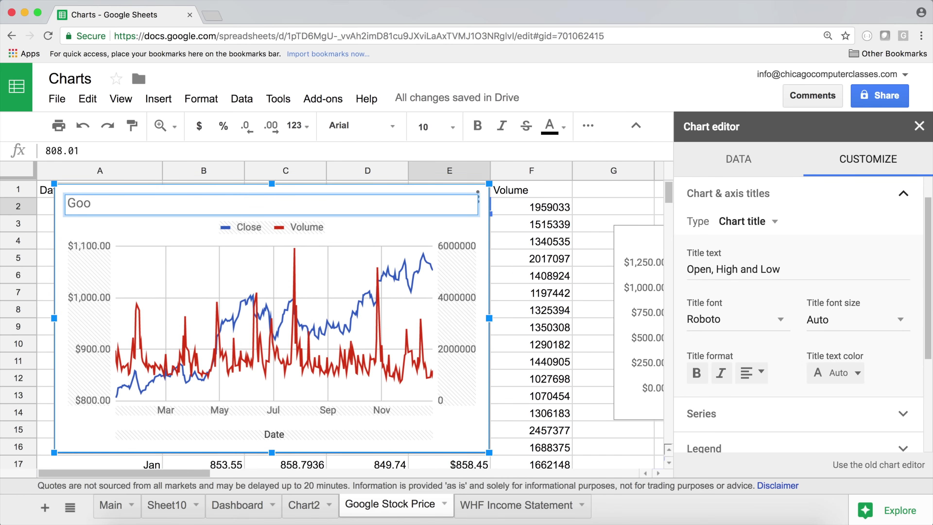
pyautogui.write('gle Stock Price VS')
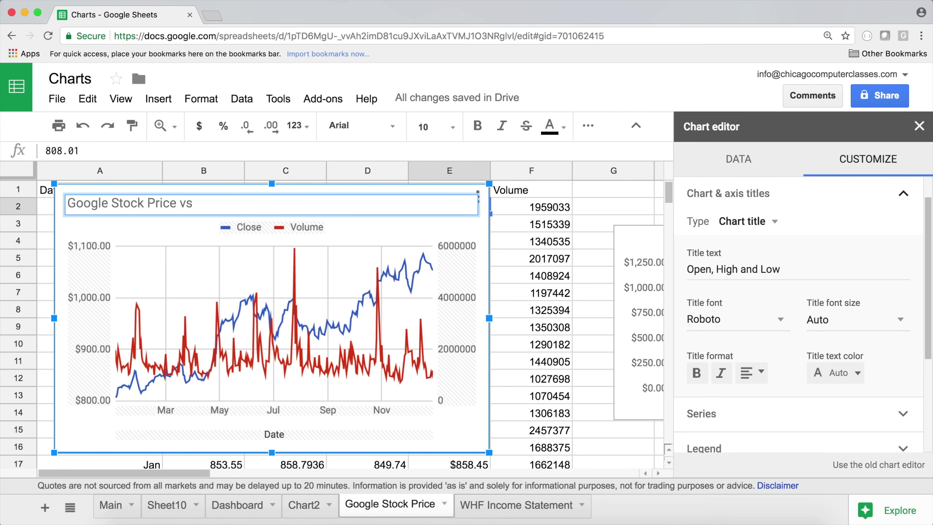
pyautogui.write(' Trade Volume')
pyautogui.press('Return')
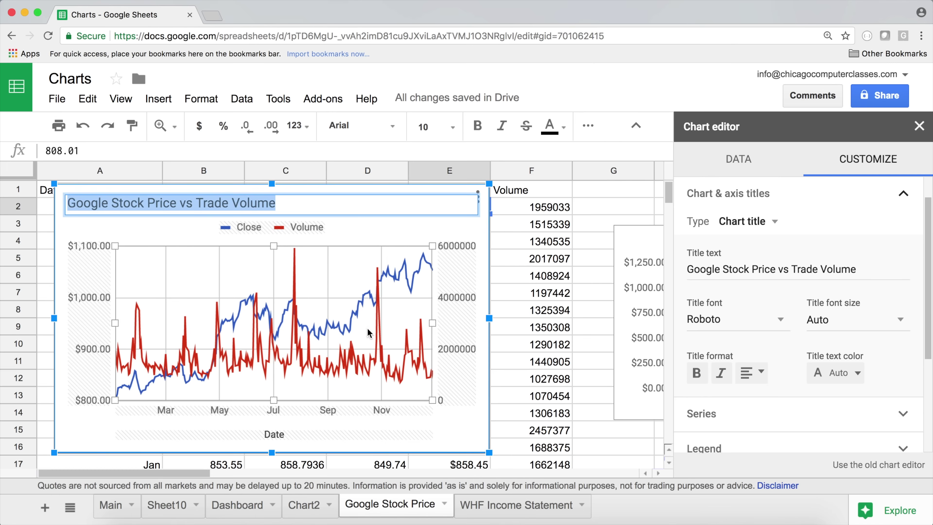
# - Center the chart title and make it bold
pyautogui.click(373, 342)
pyautogui.click(330, 208)
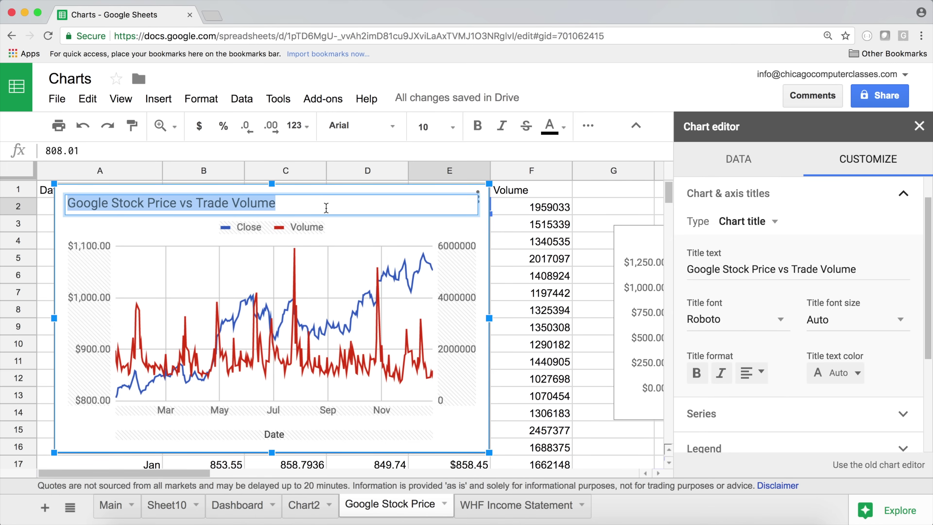
pyautogui.click(752, 373)
pyautogui.click(771, 399)
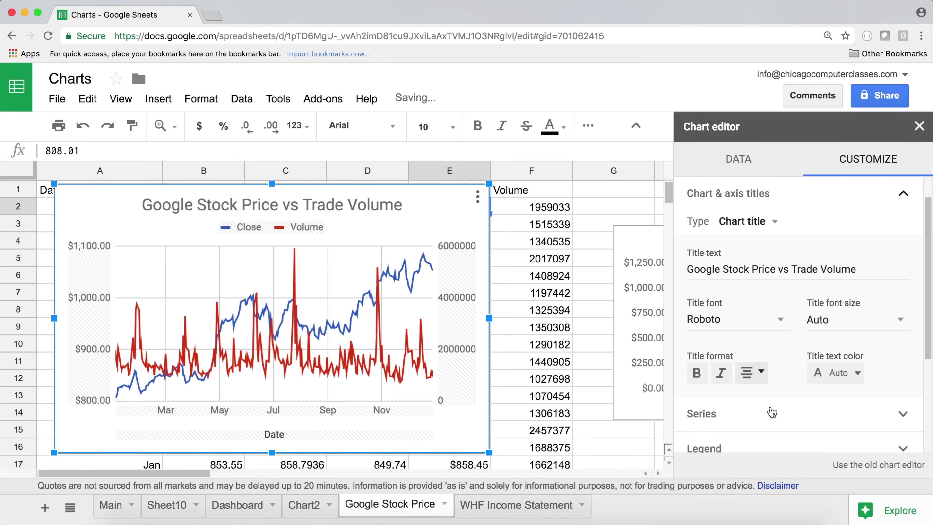
pyautogui.click(696, 373)
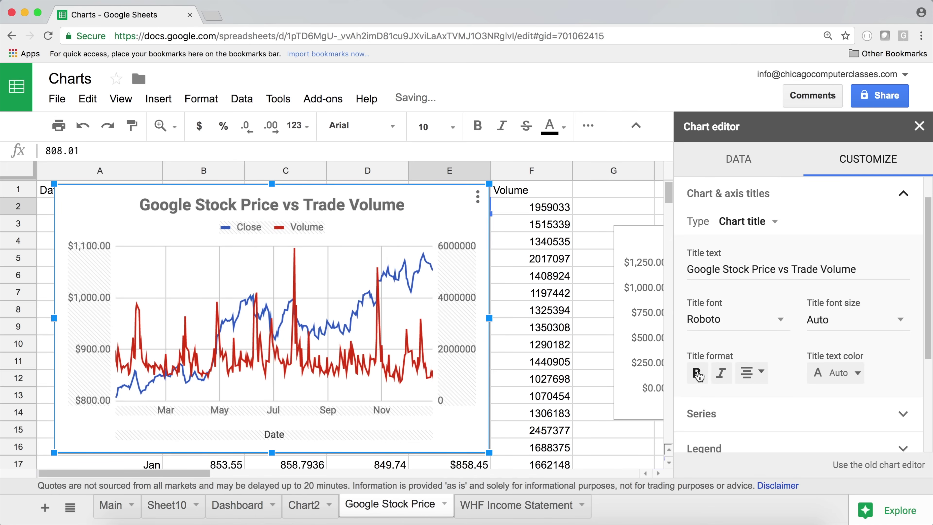
pyautogui.doubleClick(415, 206)
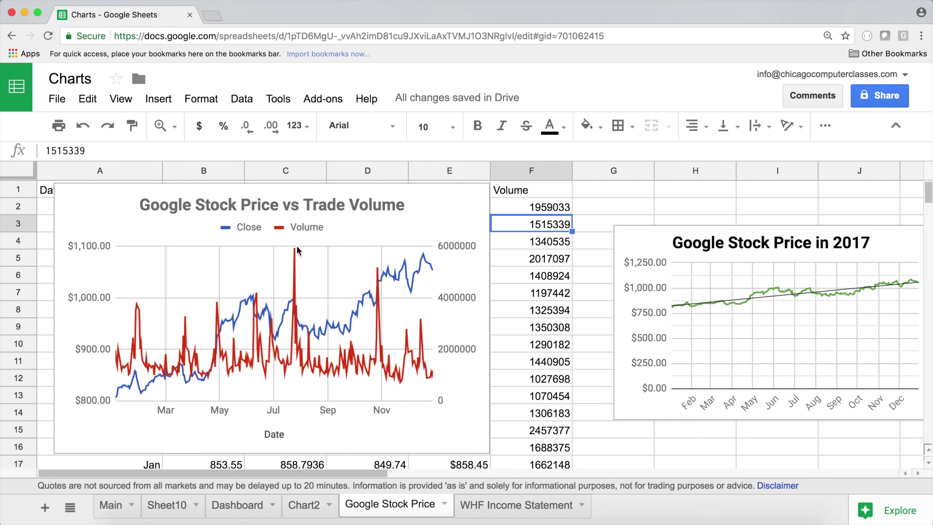
# - Set the horizontal axis major gridline count to 12 in the stock price and volume chart
pyautogui.click(310, 336)
pyautogui.doubleClick(180, 394)
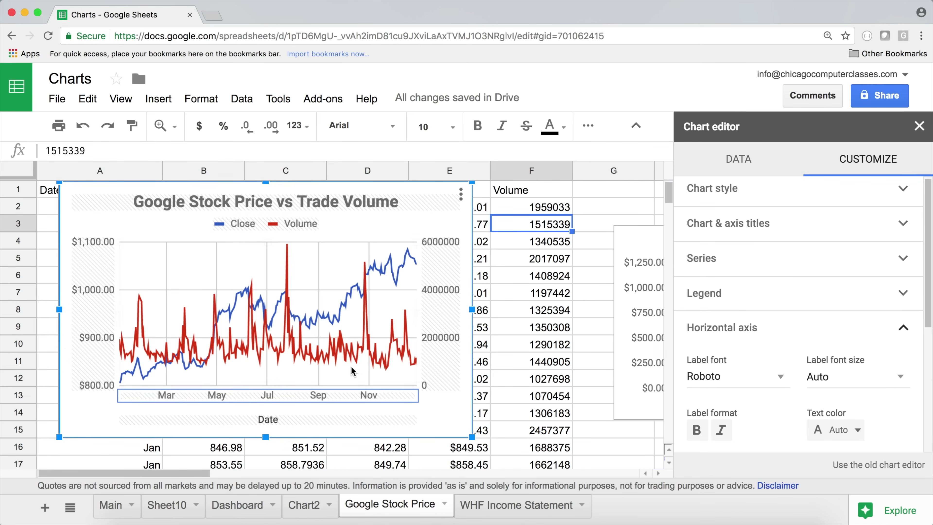
pyautogui.moveTo(928, 226); pyautogui.dragTo(928, 368)
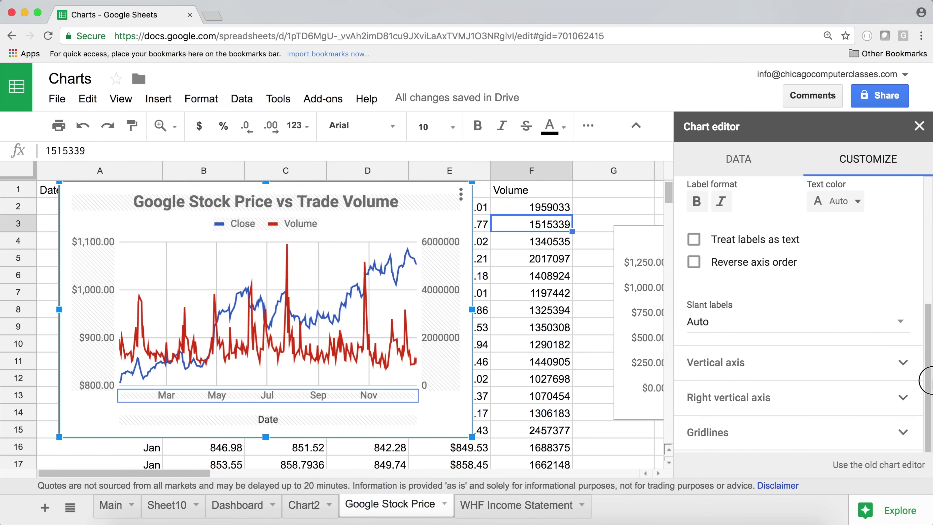
pyautogui.click(751, 431)
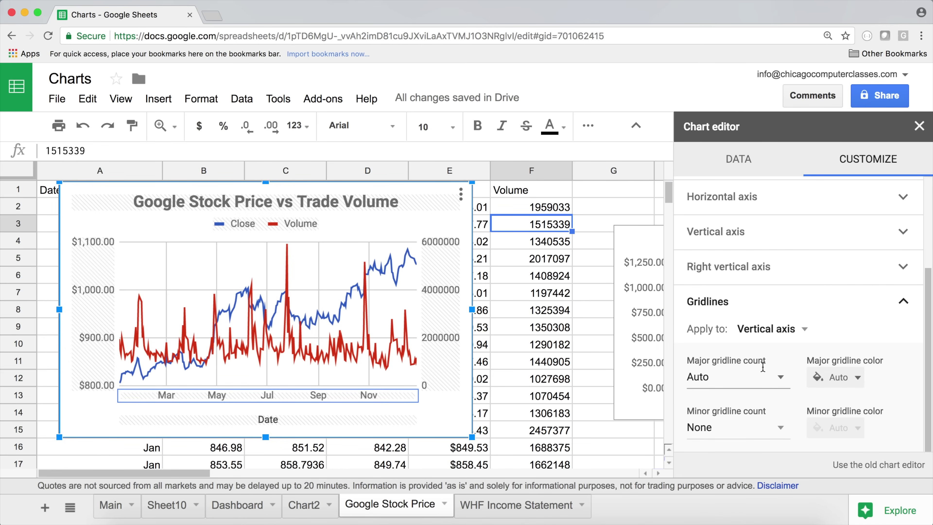
pyautogui.click(766, 335)
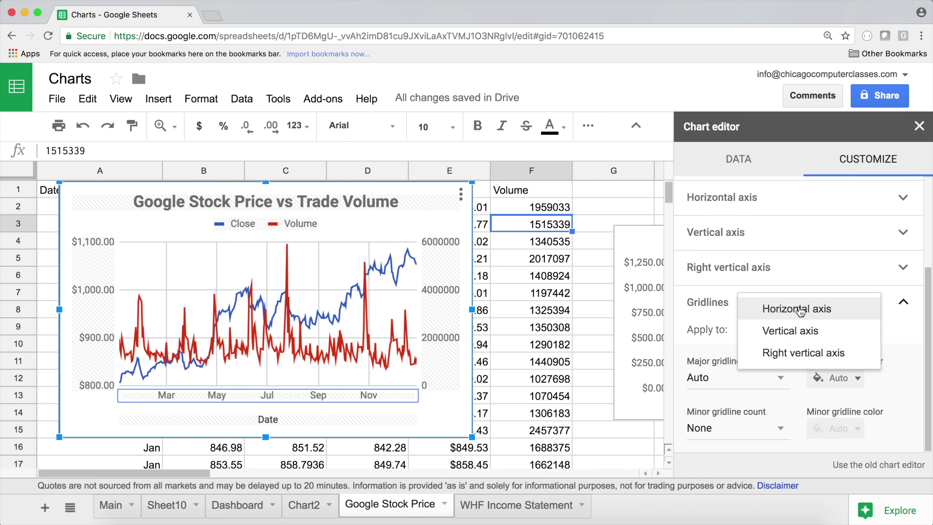
pyautogui.click(830, 317)
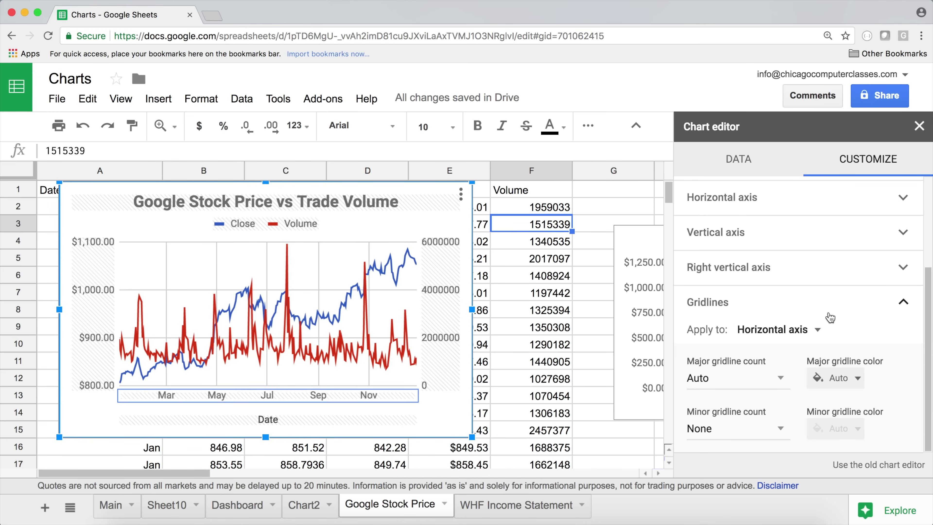
pyautogui.click(714, 372)
pyautogui.write('12')
pyautogui.press('Return')
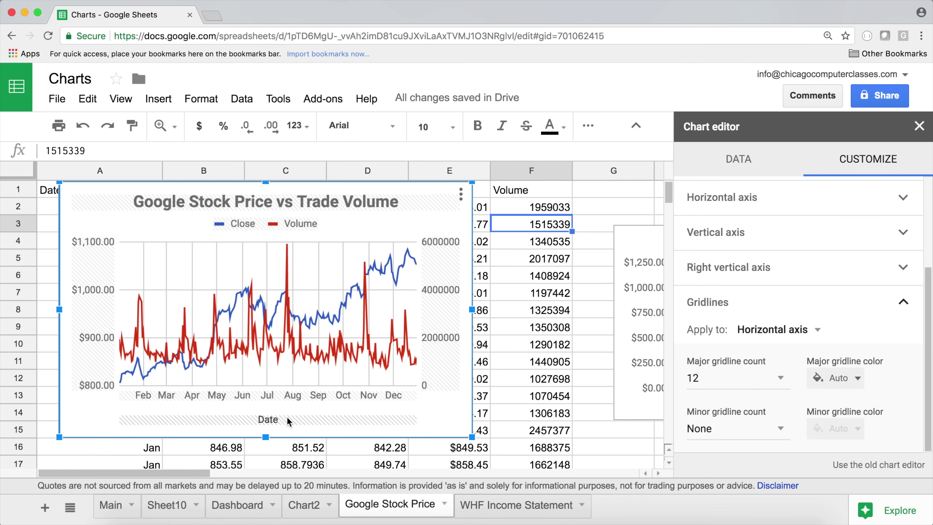
# - Remove the horizontal axis title text "Date" from the chart
pyautogui.click(260, 422)
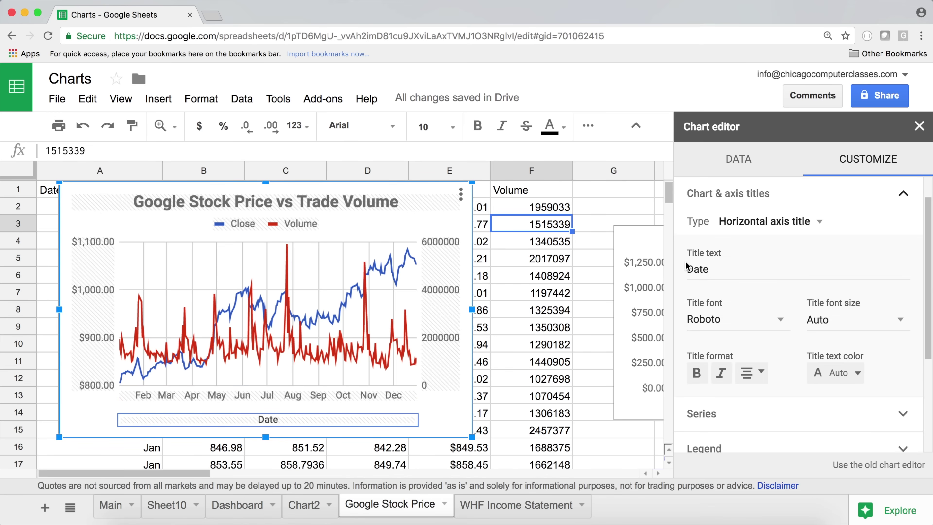
pyautogui.click(716, 271)
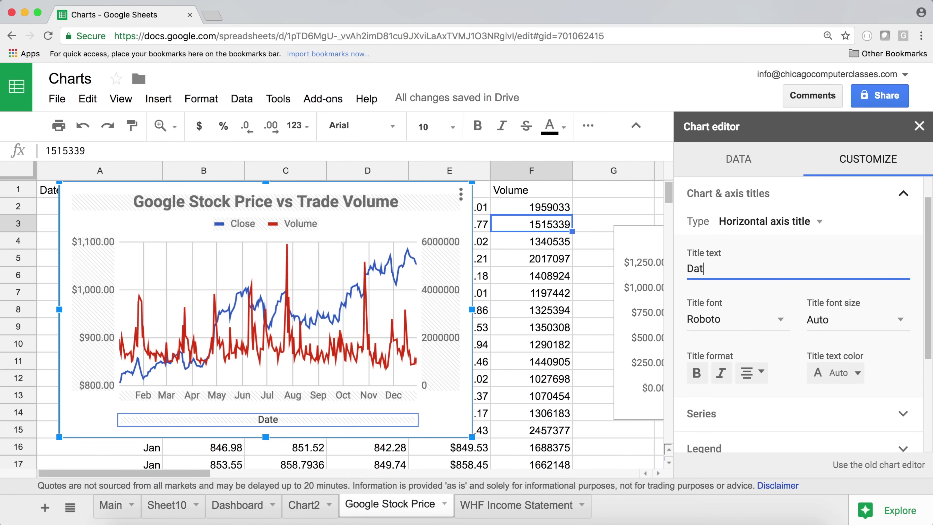
pyautogui.press('BackSpace')
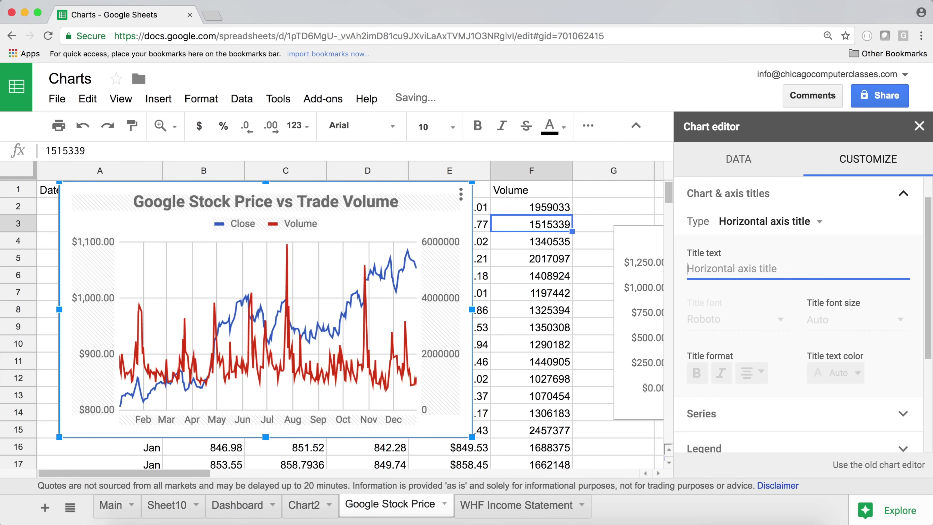
# - Append "in 2017" to the chart title so it reads "Google Stock Price vs Trade Volume in 2017"
pyautogui.click(396, 197)
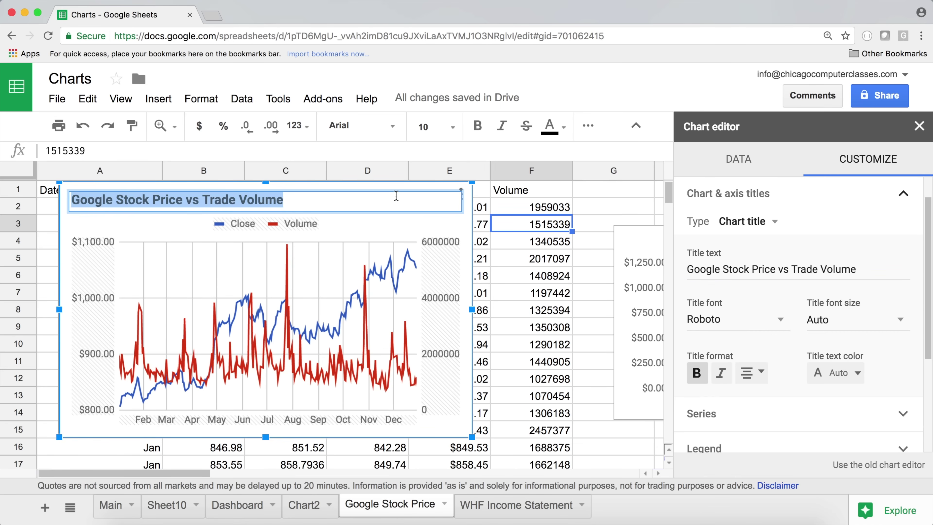
pyautogui.click(395, 197)
pyautogui.write('in 2017')
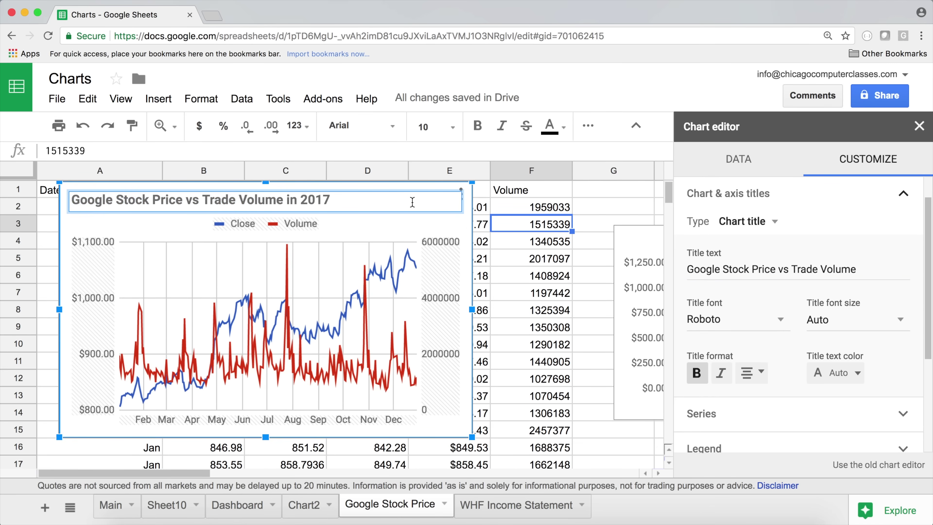
pyautogui.click(459, 225)
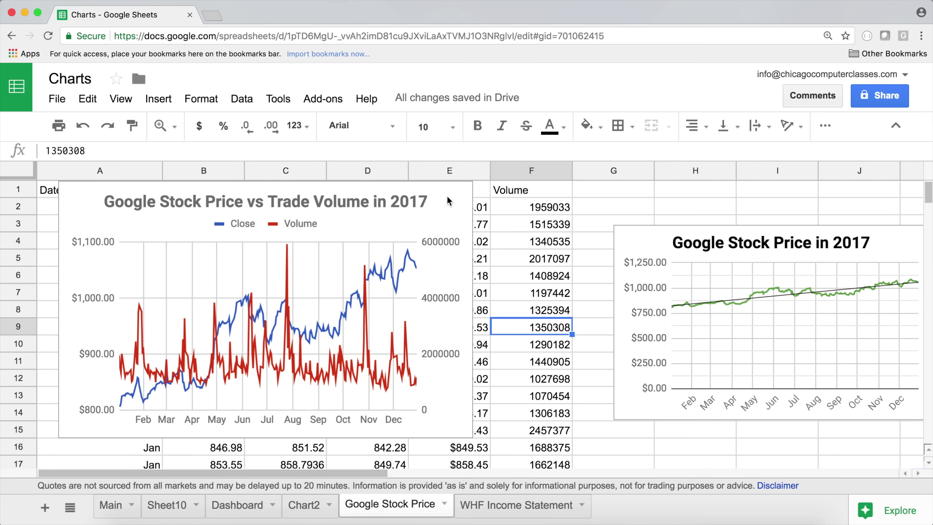
# - Move the chart off the Date column, check the first and last dates of the data, and move the chart back
pyautogui.click(77, 194)
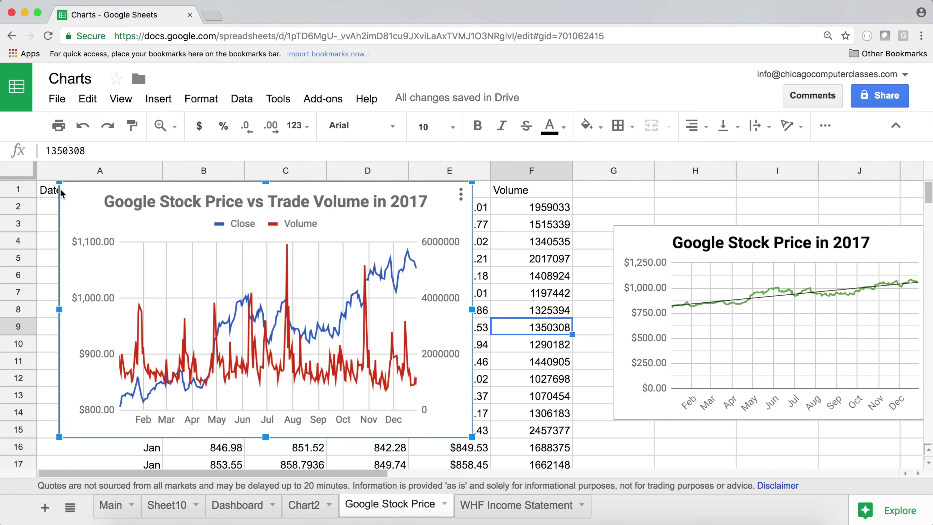
pyautogui.moveTo(73, 193); pyautogui.dragTo(281, 199)
pyautogui.click(106, 210)
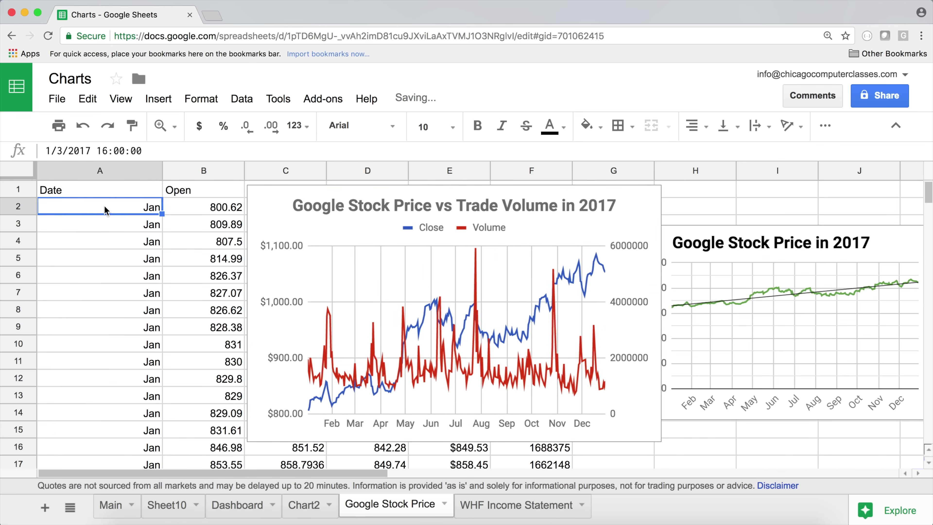
pyautogui.press('super+Down')
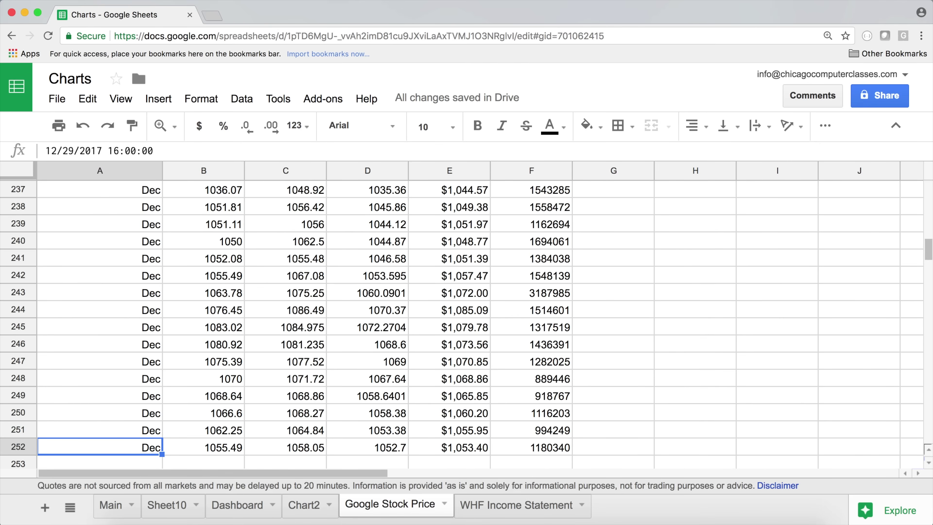
pyautogui.press('super+Up')
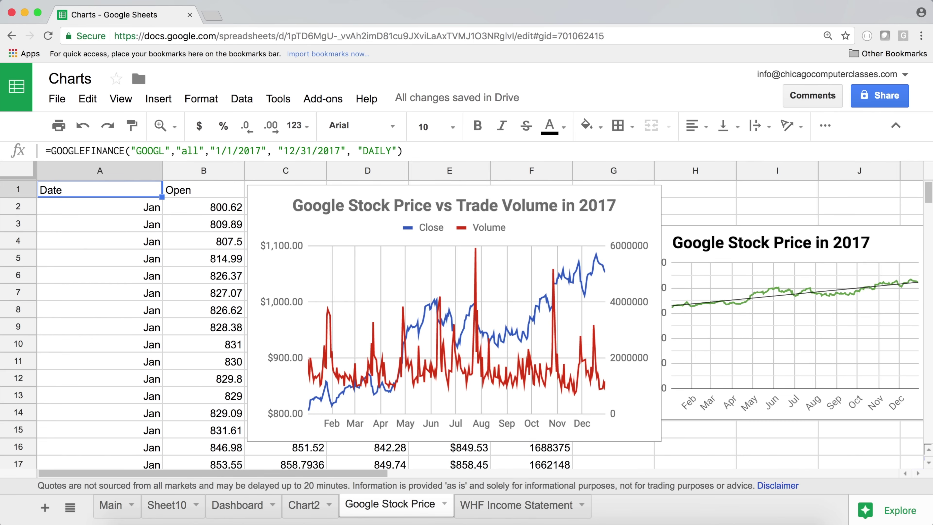
pyautogui.click(271, 205)
pyautogui.moveTo(271, 206); pyautogui.dragTo(77, 205)
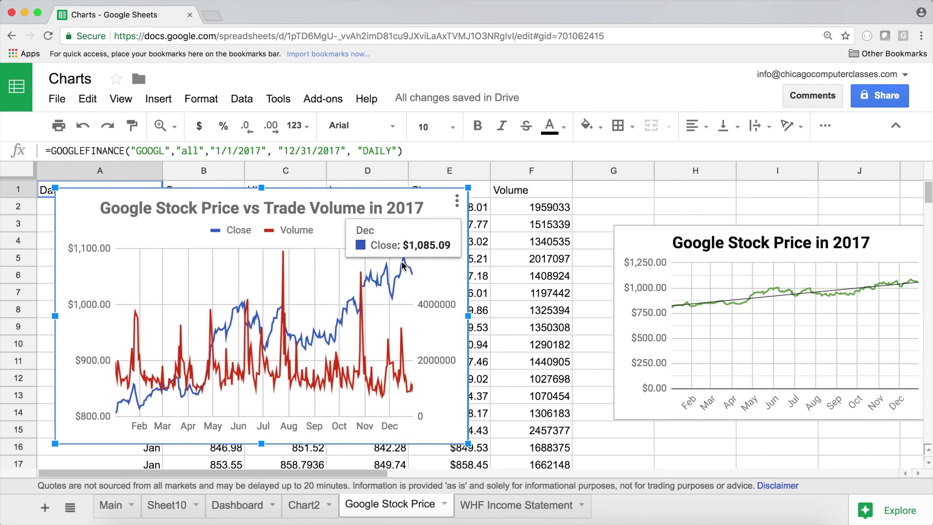
# - Turn on smooth lines in the stock price and volume chart's style and leave the chart
pyautogui.click(403, 260)
pyautogui.click(403, 259)
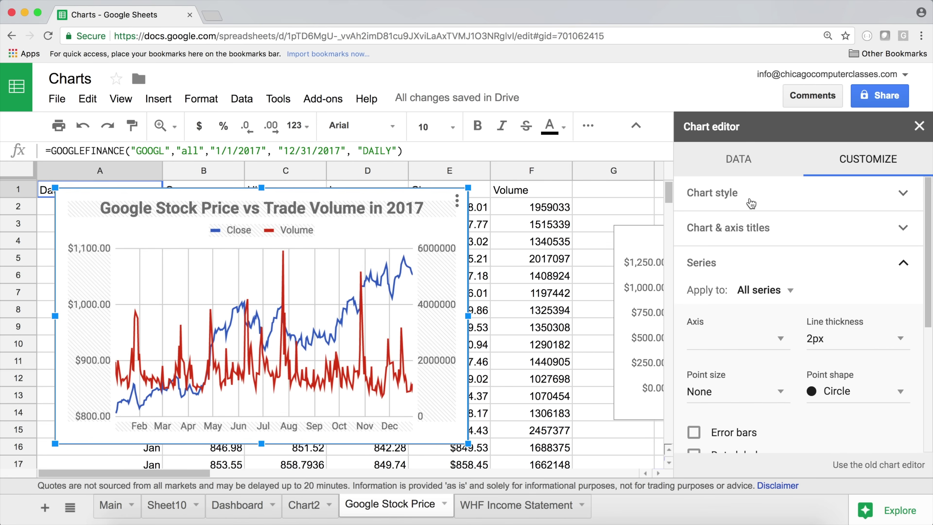
pyautogui.click(813, 197)
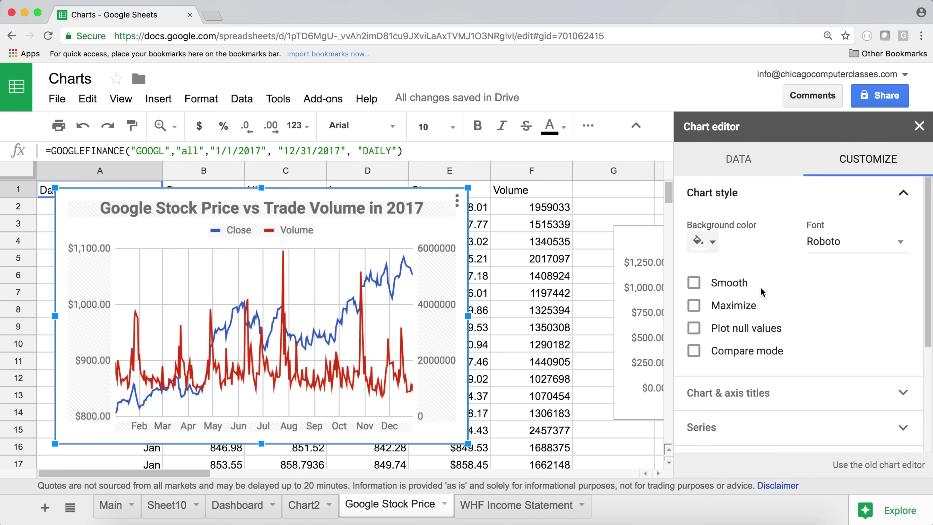
pyautogui.click(729, 283)
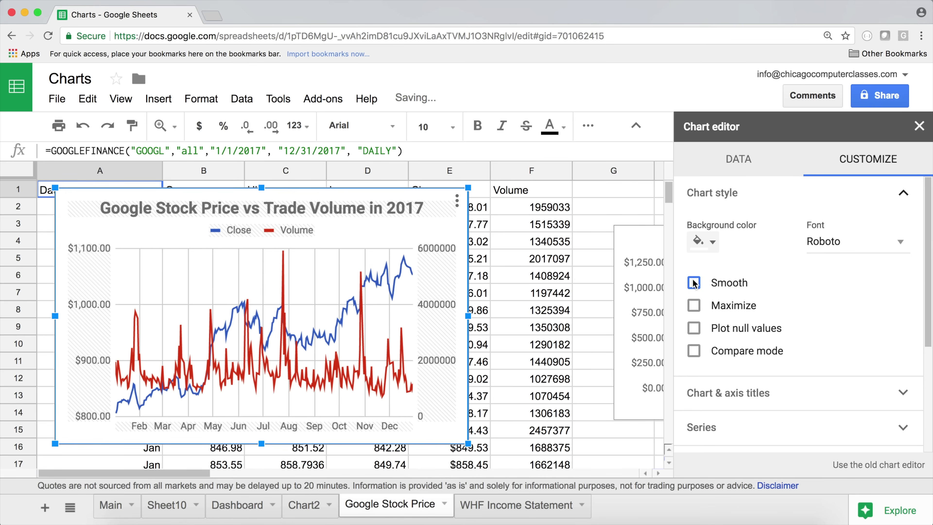
pyautogui.click(733, 283)
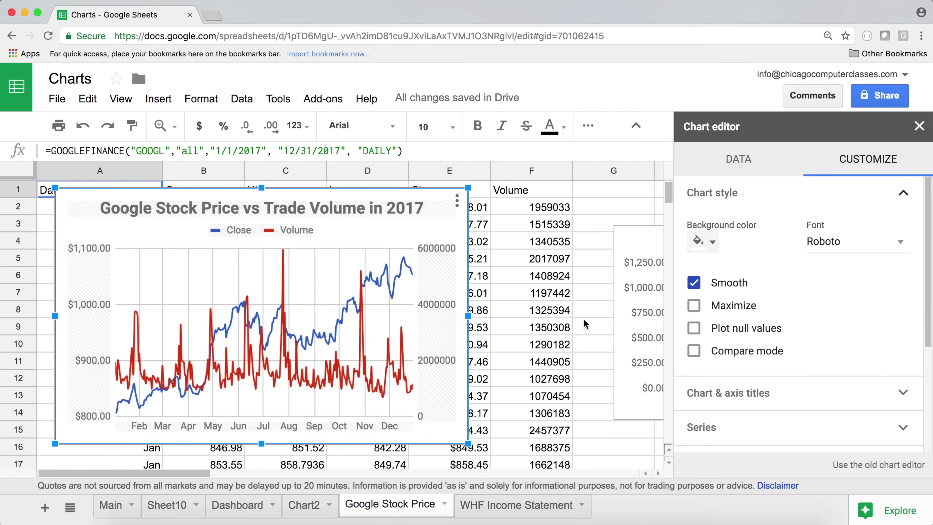
pyautogui.click(506, 315)
pyautogui.click(458, 322)
pyautogui.click(502, 291)
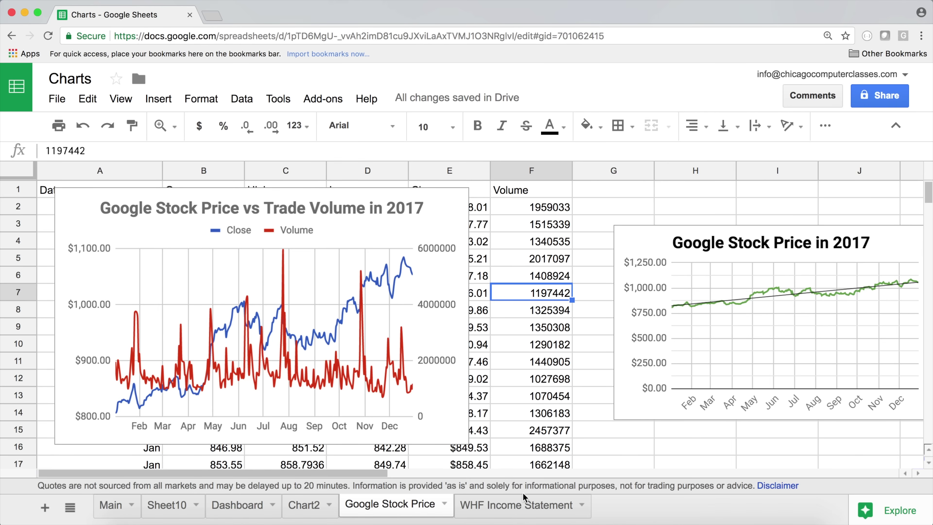
# - Open the WHF Income Statement sheet and examine its year headings and income statement line items
pyautogui.click(510, 509)
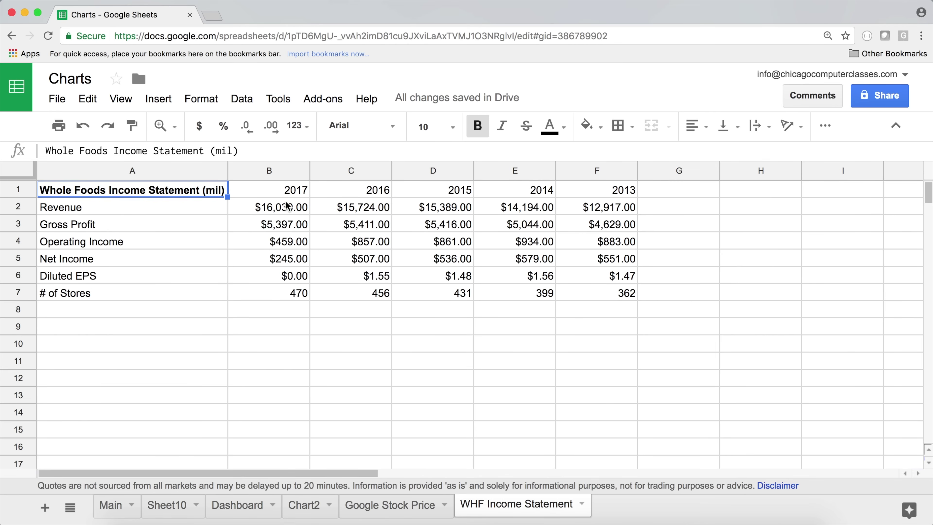
pyautogui.click(270, 209)
pyautogui.moveTo(282, 192); pyautogui.dragTo(594, 184)
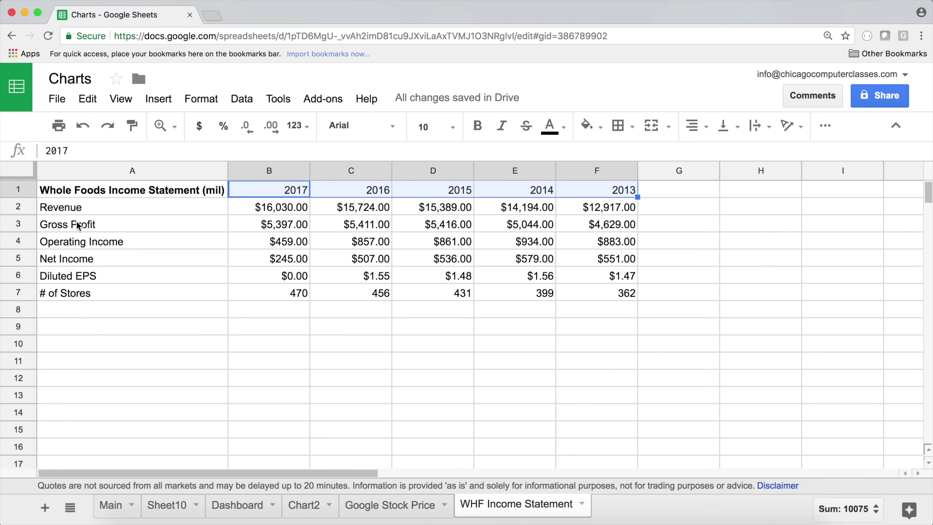
pyautogui.moveTo(68, 206); pyautogui.dragTo(80, 288)
pyautogui.click(81, 293)
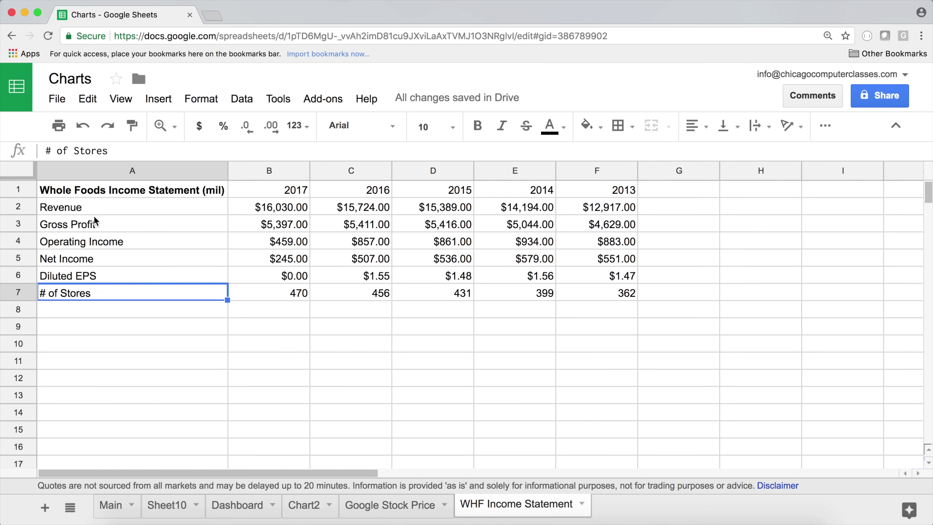
pyautogui.click(98, 209)
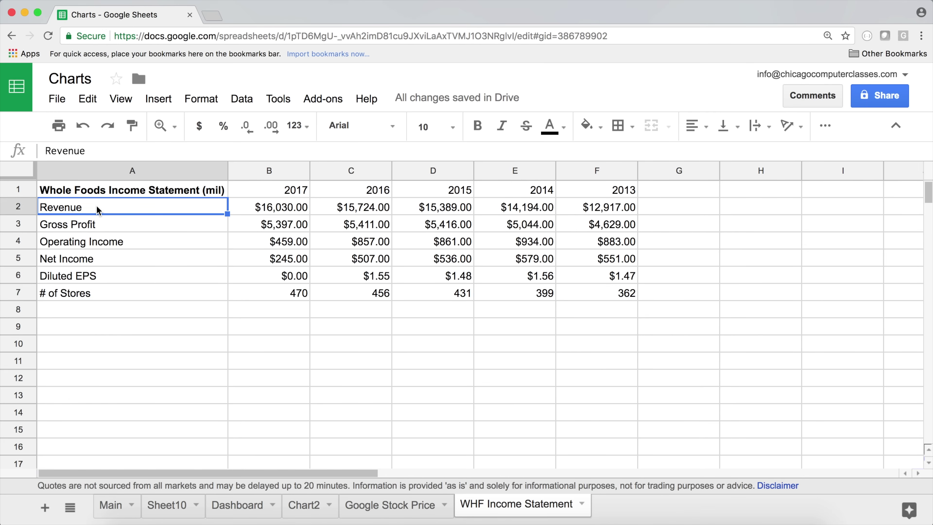
pyautogui.click(105, 224)
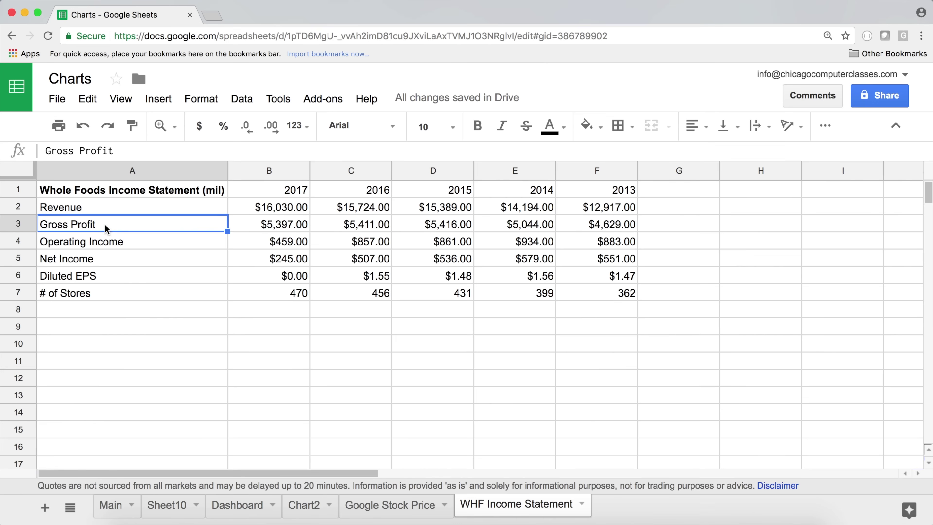
# - Insert a line chart of Whole Foods revenue and gross profit from A1:F3 and place it below the table
pyautogui.click(128, 213)
pyautogui.moveTo(140, 191); pyautogui.dragTo(577, 224)
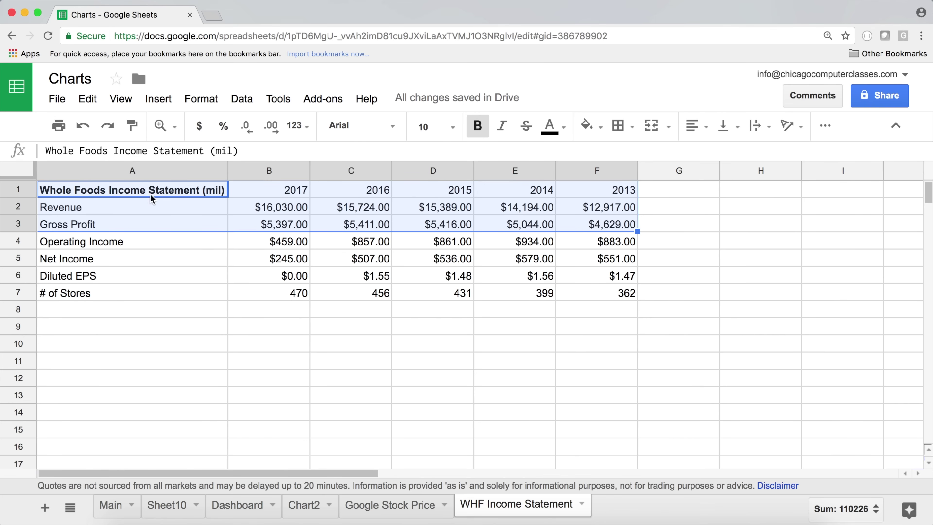
pyautogui.click(157, 101)
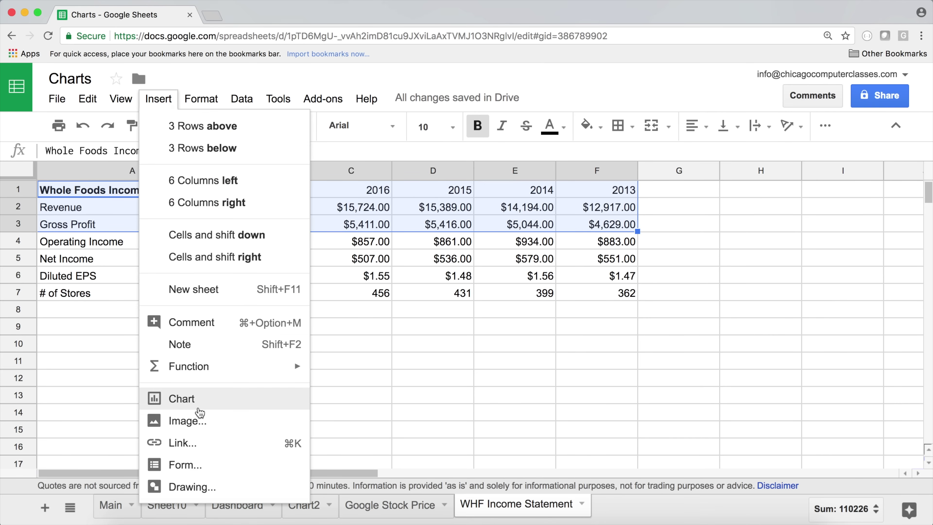
pyautogui.click(199, 401)
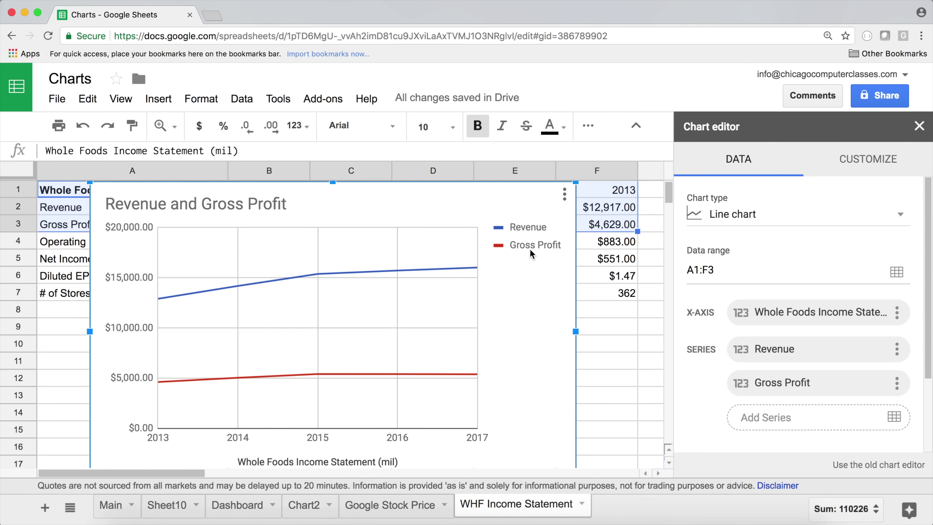
pyautogui.moveTo(146, 185); pyautogui.dragTo(128, 332)
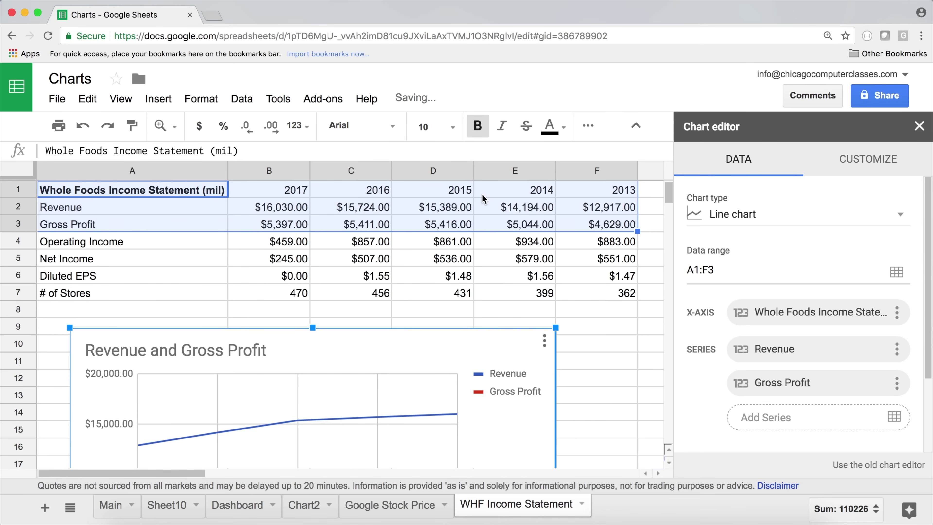
# - Remove the decimal places from the Revenue and Gross Profit amounts in B2:F3
pyautogui.click(290, 212)
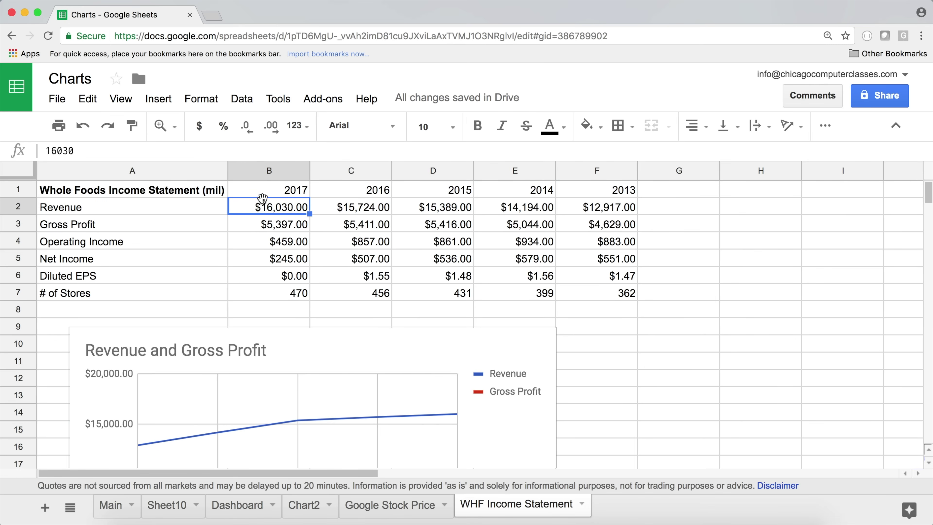
pyautogui.moveTo(268, 205); pyautogui.dragTo(593, 225)
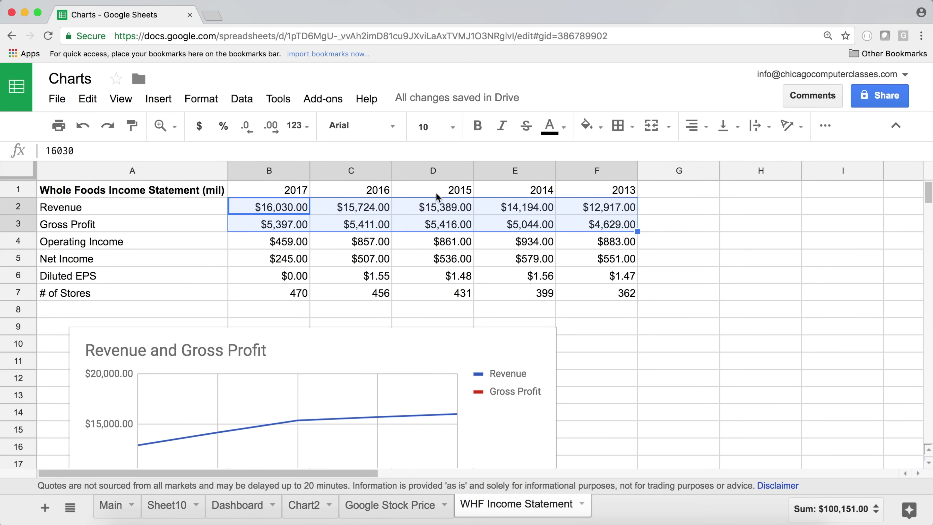
pyautogui.click(247, 130)
pyautogui.click(246, 129)
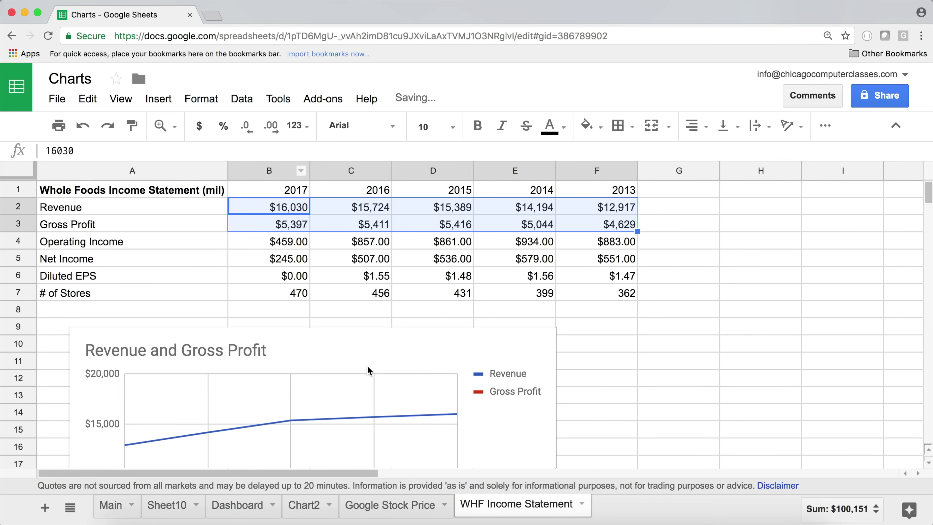
# - Move the Revenue and Gross Profit chart up over the table and shrink it slightly to show it whole
pyautogui.click(378, 346)
pyautogui.moveTo(378, 345); pyautogui.dragTo(407, 214)
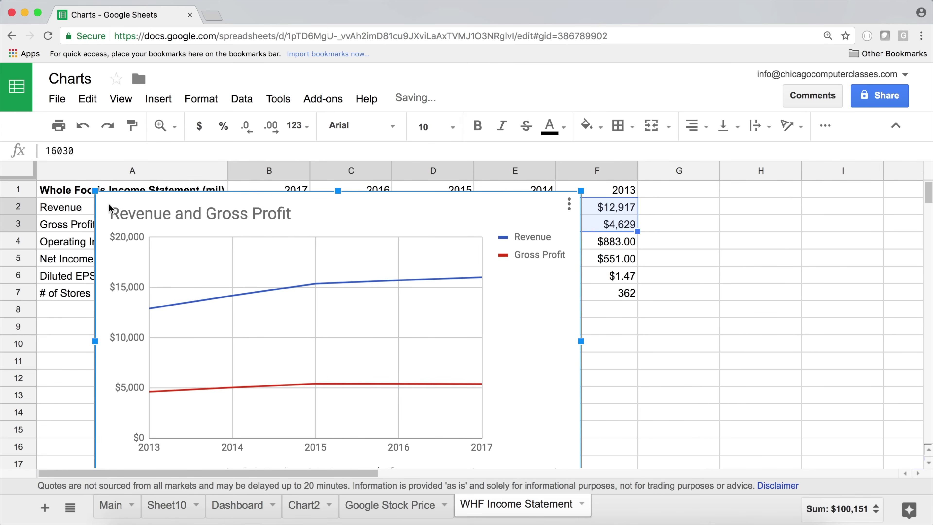
pyautogui.moveTo(95, 192); pyautogui.dragTo(132, 212)
pyautogui.click(384, 227)
pyautogui.moveTo(384, 228); pyautogui.dragTo(368, 198)
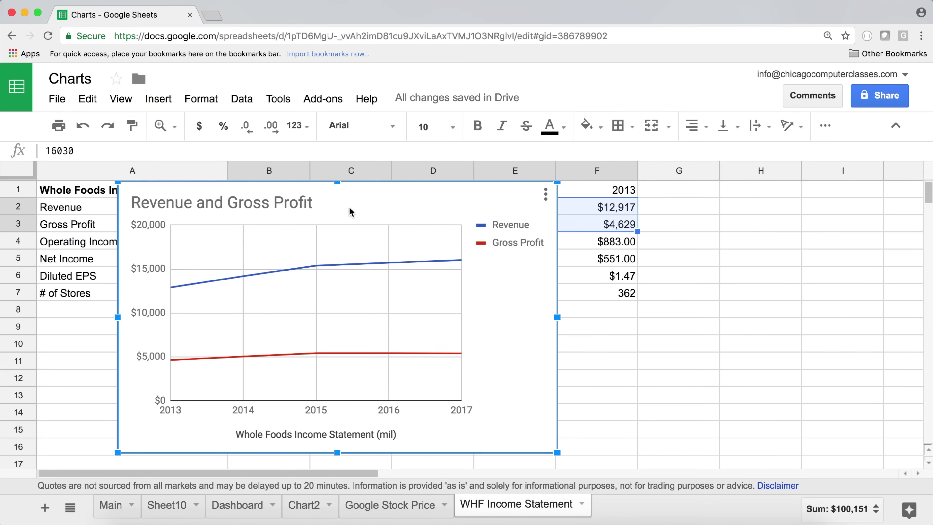
pyautogui.moveTo(364, 208); pyautogui.dragTo(349, 212)
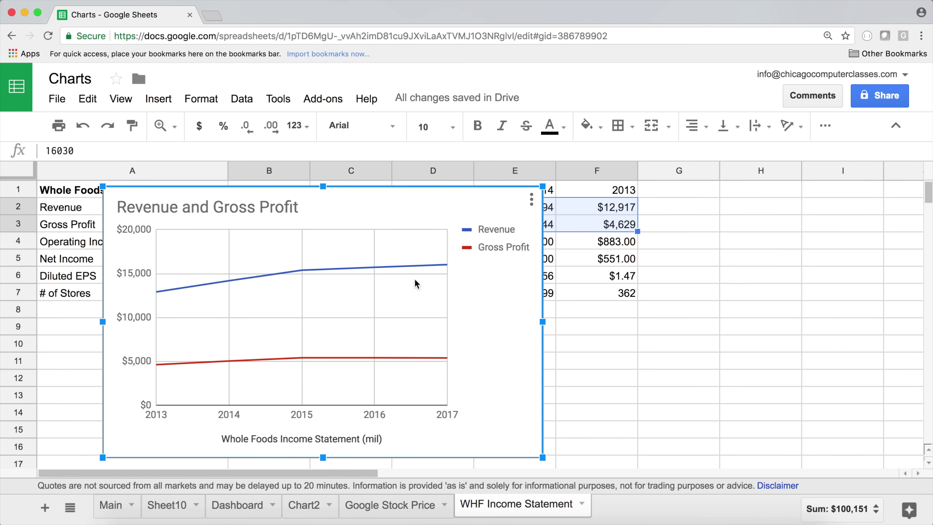
# - Reposition the chart over the table and change its title to "Revenue vs Gross Profit"
pyautogui.moveTo(236, 198); pyautogui.dragTo(239, 340)
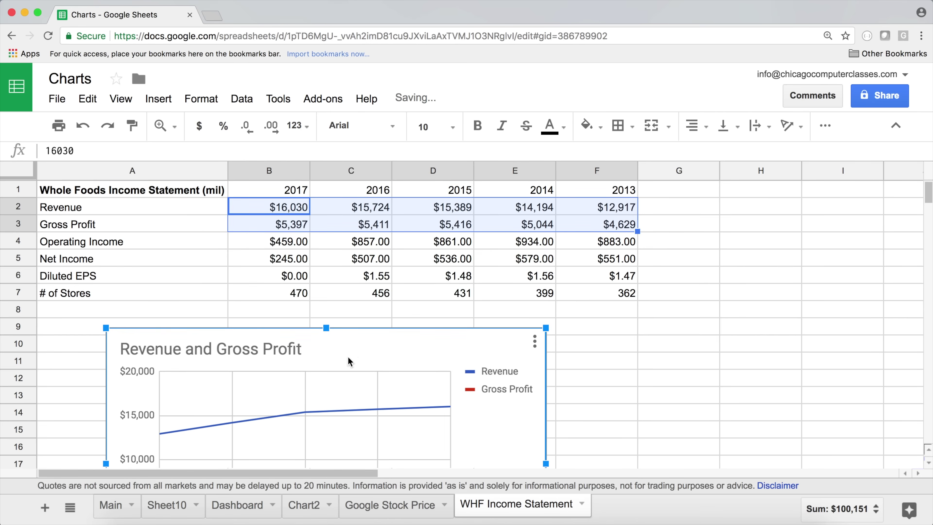
pyautogui.doubleClick(395, 343)
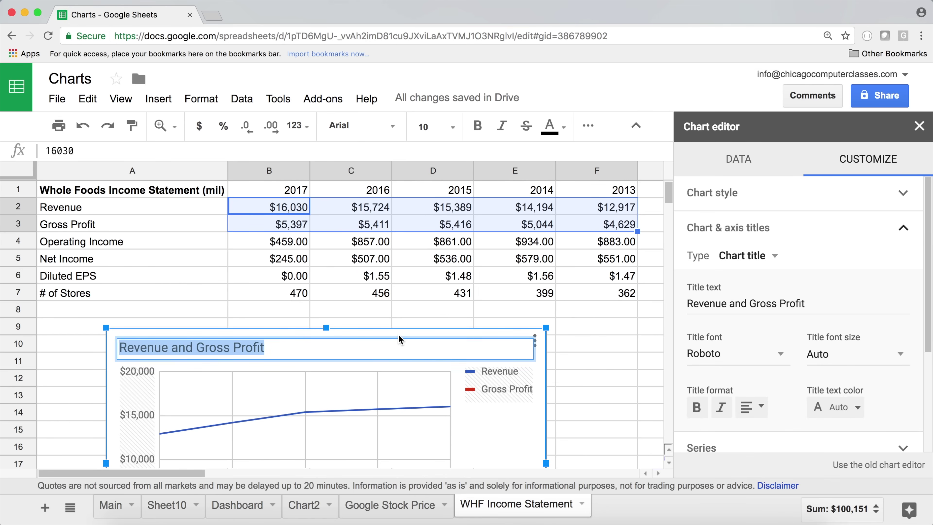
pyautogui.click(406, 333)
pyautogui.moveTo(406, 333); pyautogui.dragTo(401, 197)
pyautogui.doubleClick(191, 215)
pyautogui.click(191, 215)
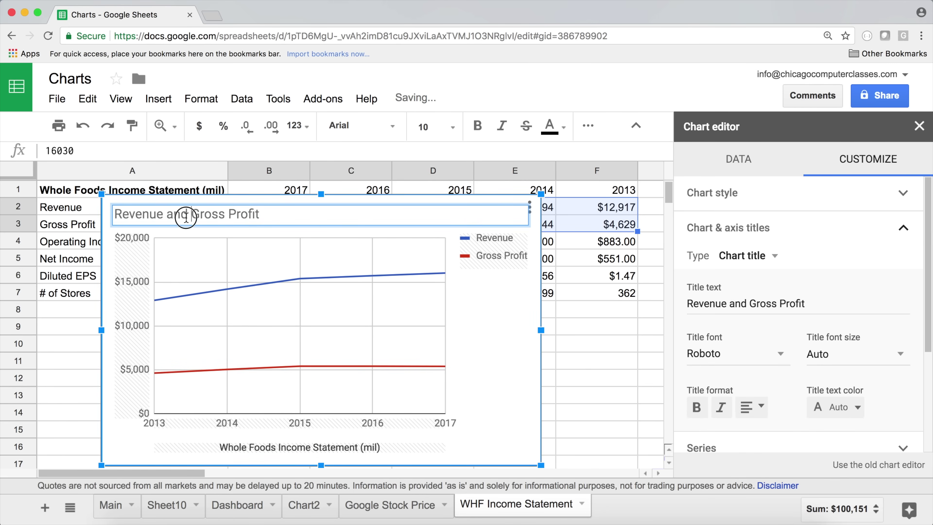
pyautogui.doubleClick(184, 214)
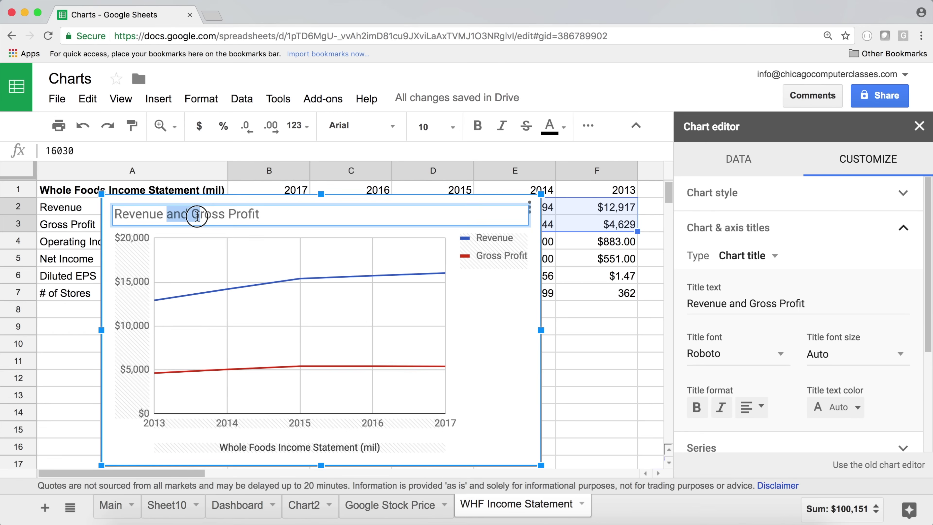
pyautogui.write('vs')
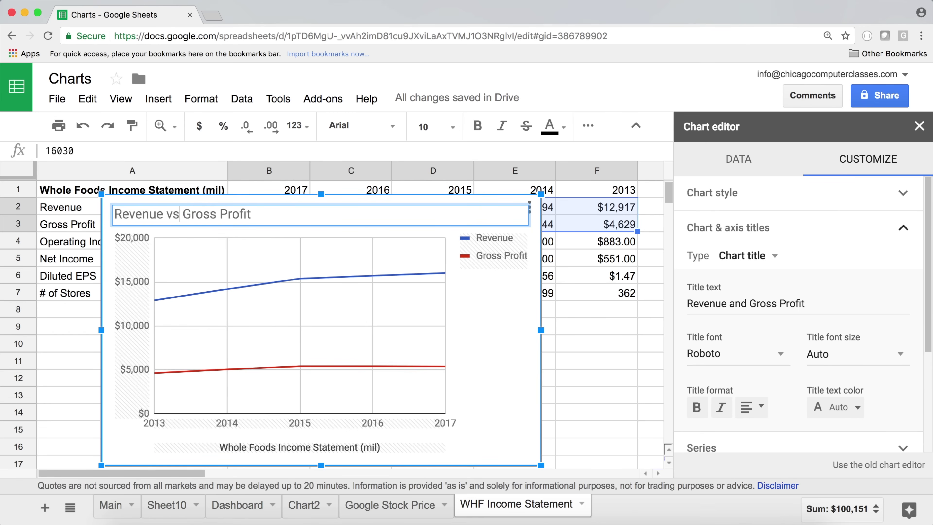
pyautogui.press('Return')
# - Center the "Revenue vs Gross Profit" chart title
pyautogui.click(317, 216)
pyautogui.click(749, 407)
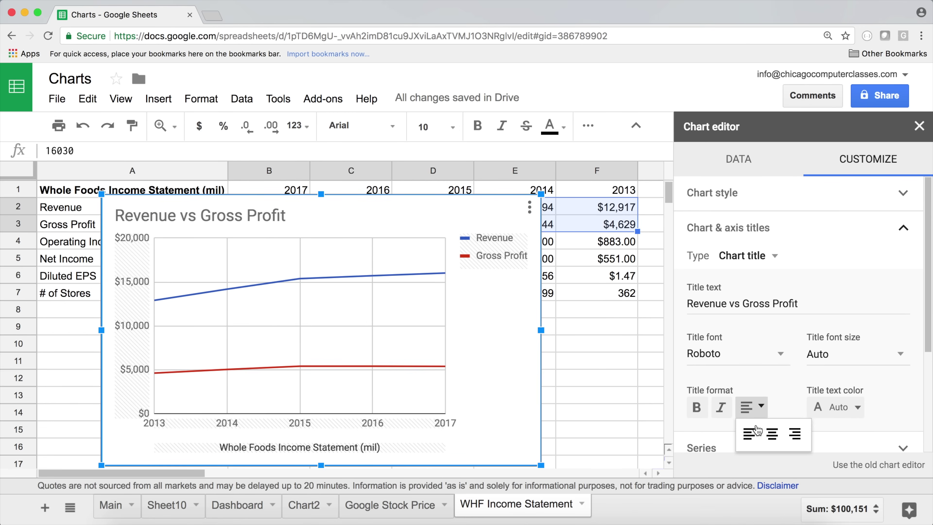
pyautogui.click(772, 440)
pyautogui.click(311, 307)
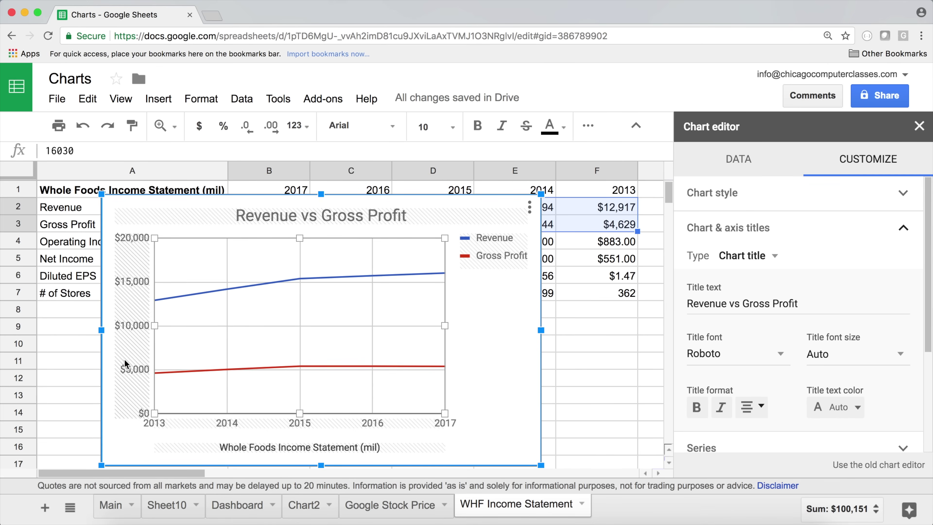
# - Plot the chart's Gross Profit series on the right axis
pyautogui.click(212, 369)
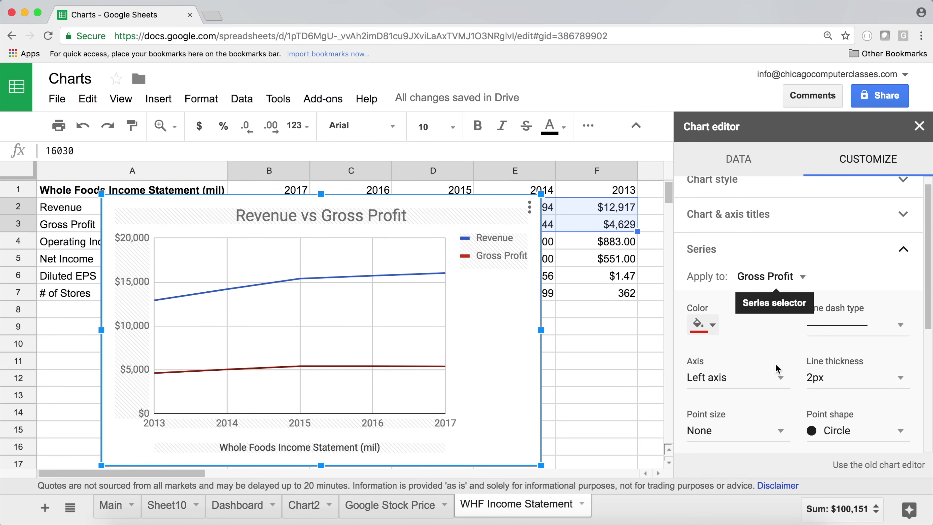
pyautogui.click(742, 380)
pyautogui.click(734, 388)
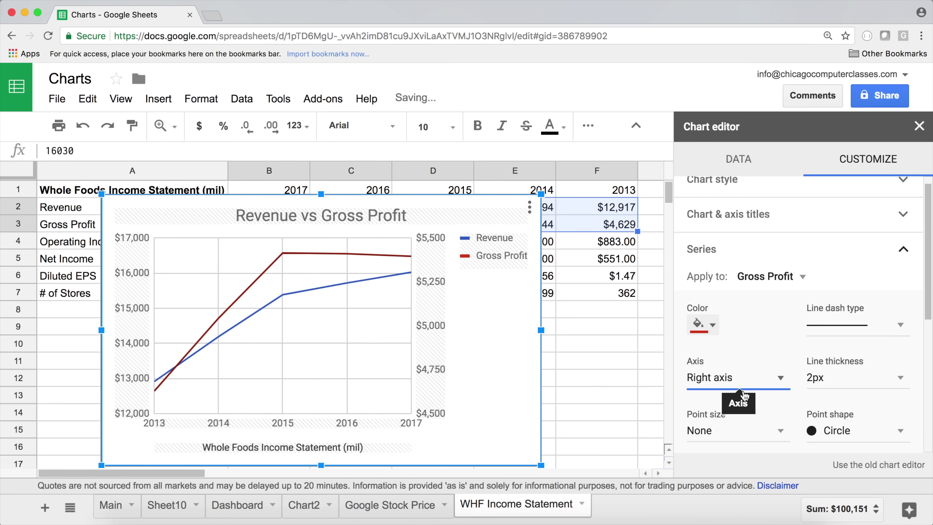
# - Inspect the settings of the chart's right and left vertical axes
pyautogui.click(429, 245)
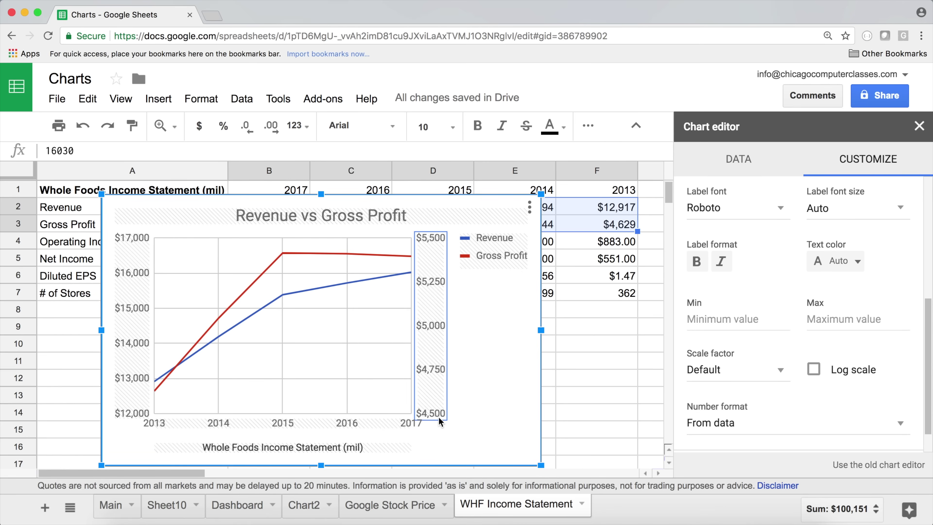
pyautogui.click(130, 253)
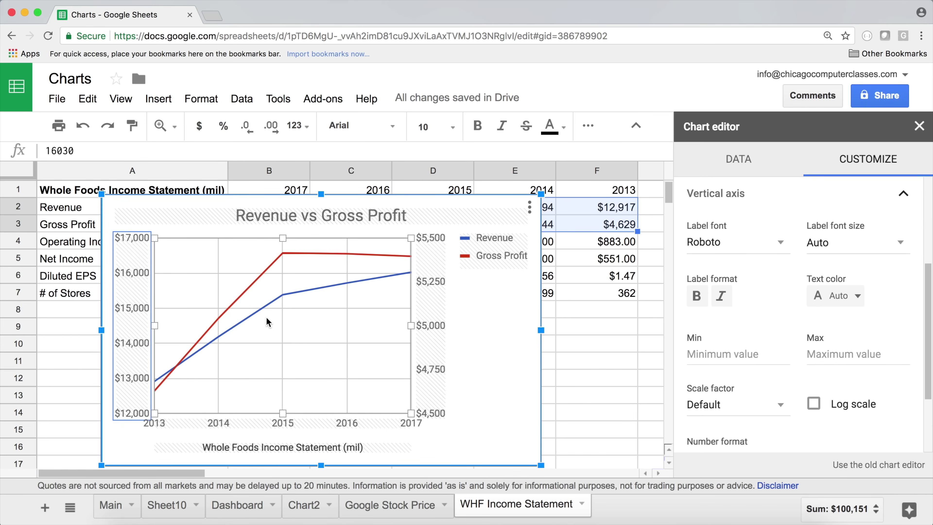
pyautogui.click(305, 286)
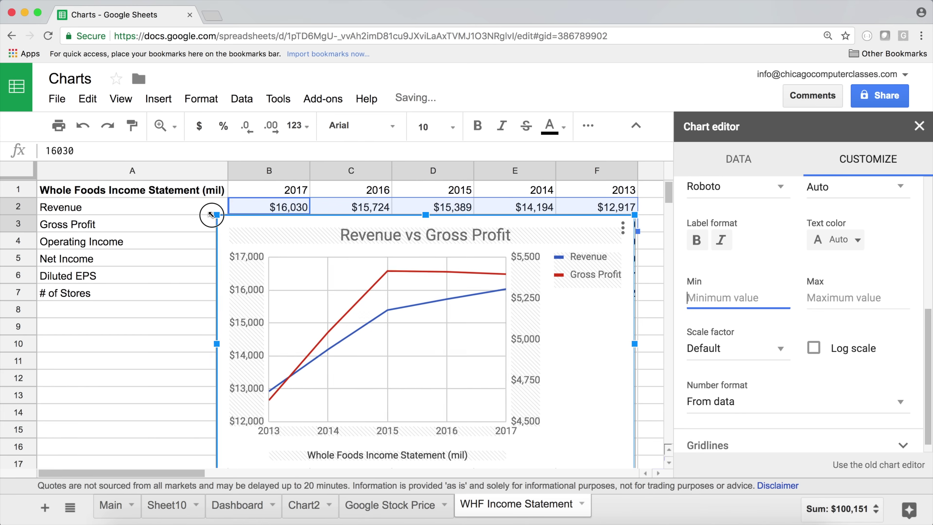
# - Move the Revenue vs Gross Profit chart off the table to the area beyond column F, leaving the chart editor
pyautogui.moveTo(218, 217); pyautogui.dragTo(661, 199)
pyautogui.click(143, 309)
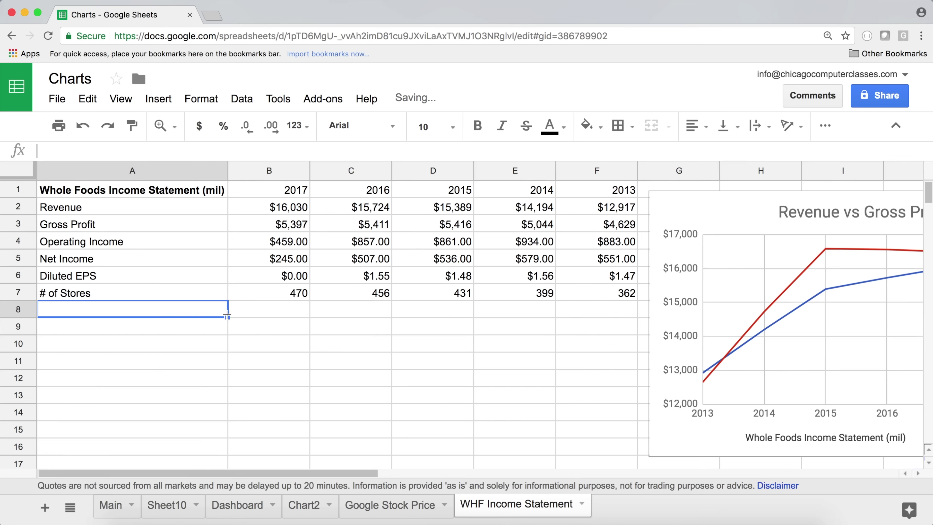
pyautogui.click(682, 201)
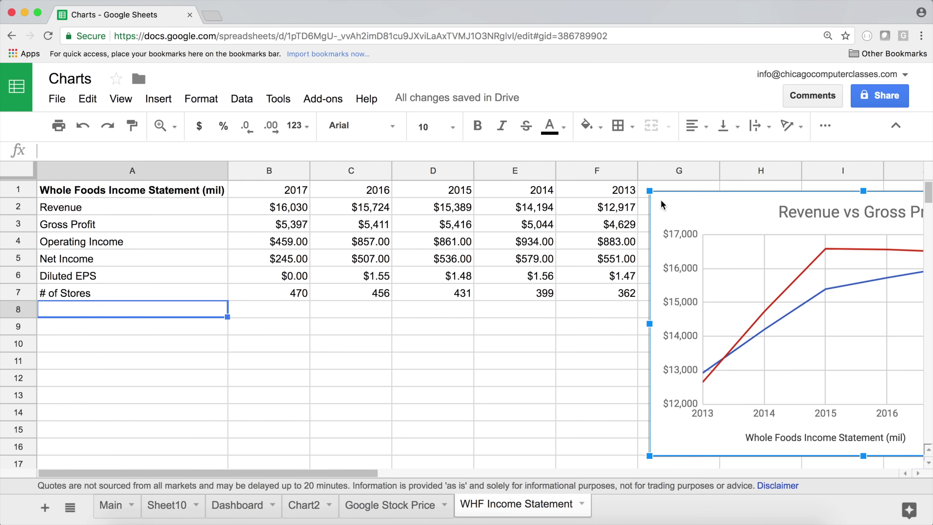
# - Examine the yearly Revenue amounts in row 2 against the number of stores in row 7, from 2013 to 2017
pyautogui.moveTo(592, 208); pyautogui.dragTo(281, 210)
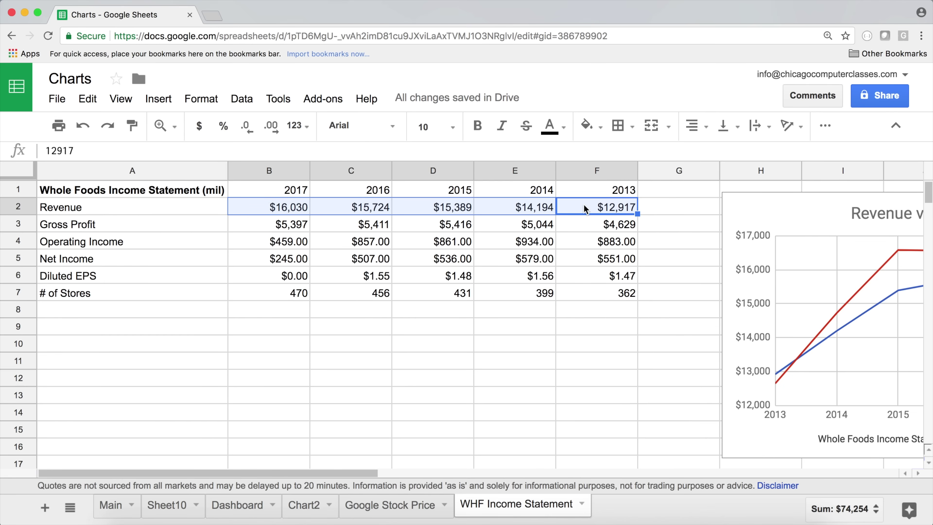
pyautogui.click(281, 211)
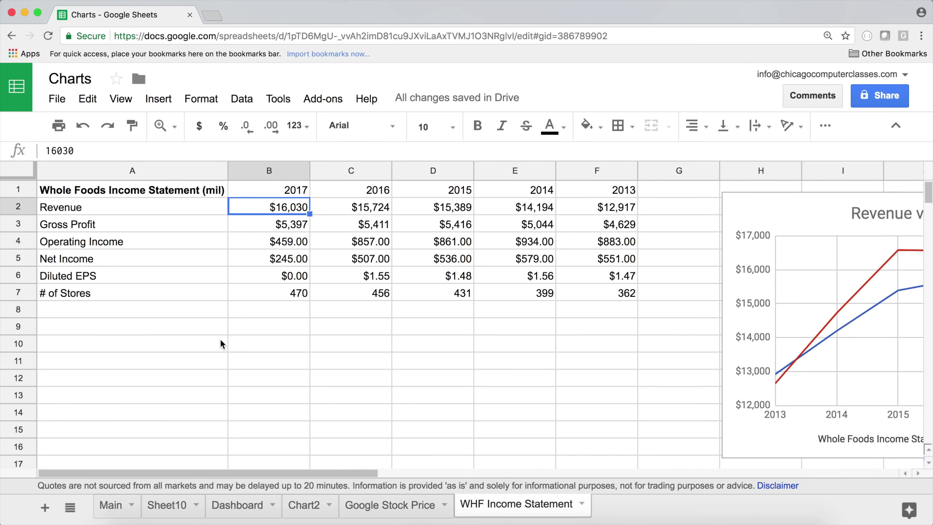
pyautogui.click(107, 298)
pyautogui.moveTo(586, 296); pyautogui.dragTo(291, 292)
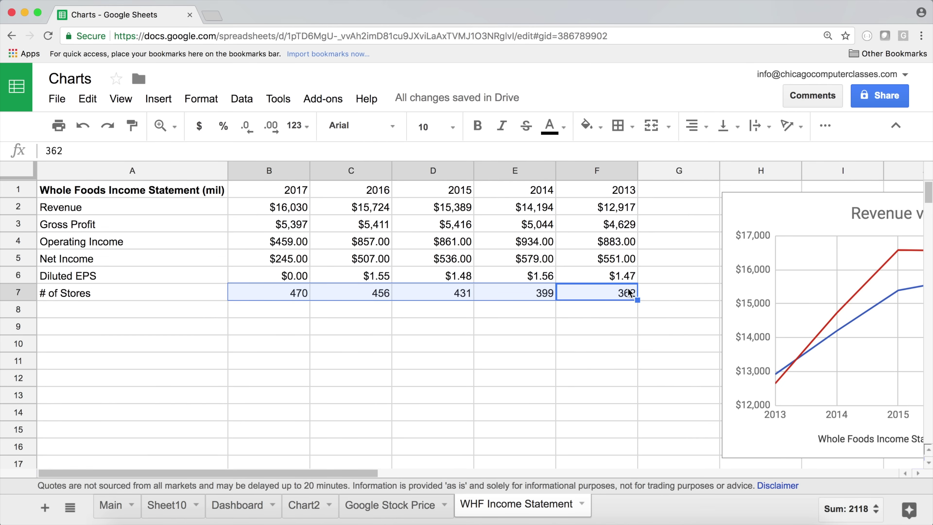
pyautogui.click(619, 294)
pyautogui.click(528, 284)
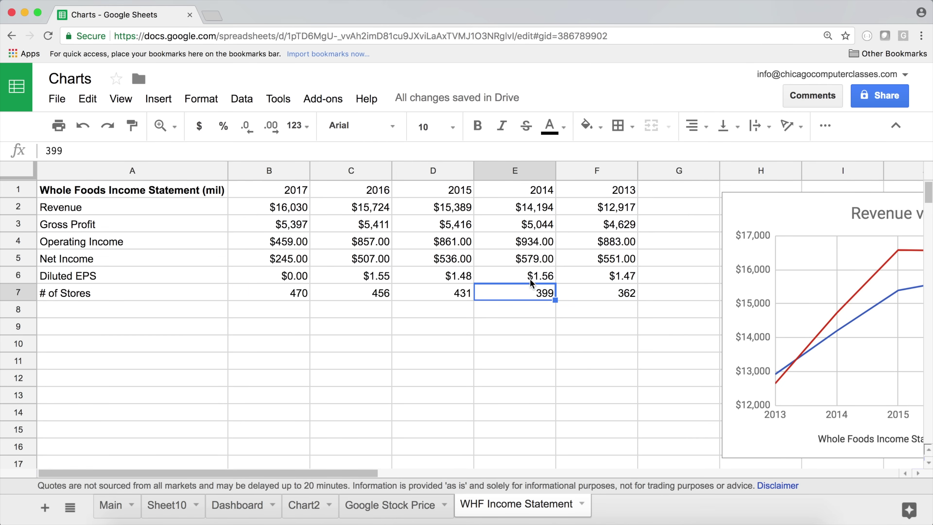
pyautogui.click(443, 292)
pyautogui.click(376, 293)
pyautogui.click(276, 294)
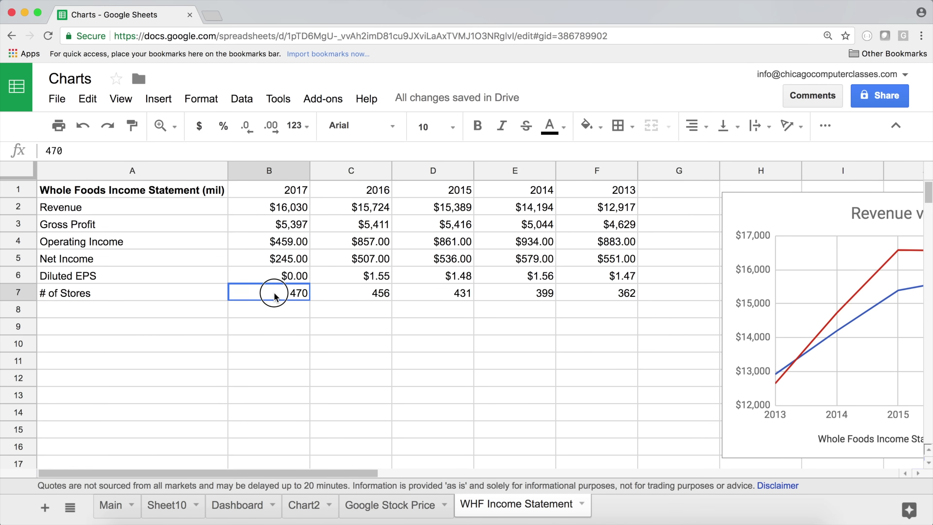
pyautogui.click(285, 209)
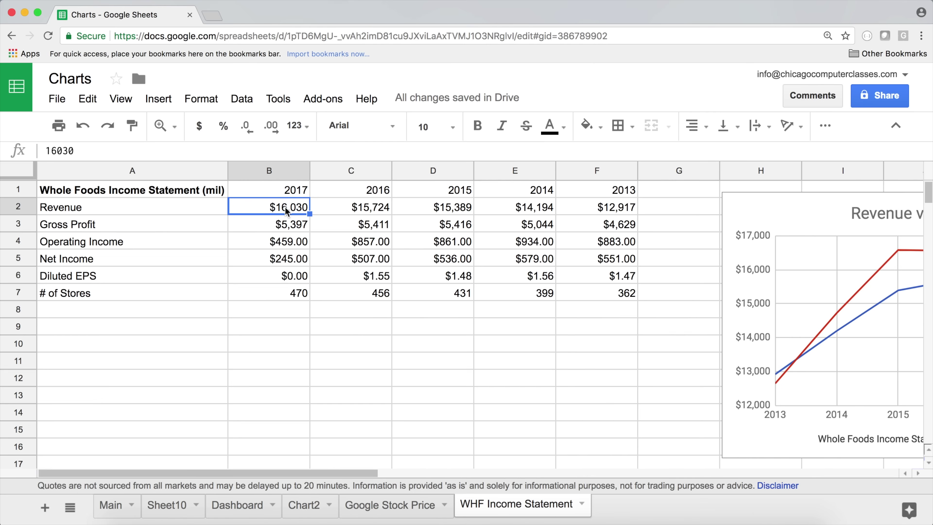
pyautogui.click(286, 299)
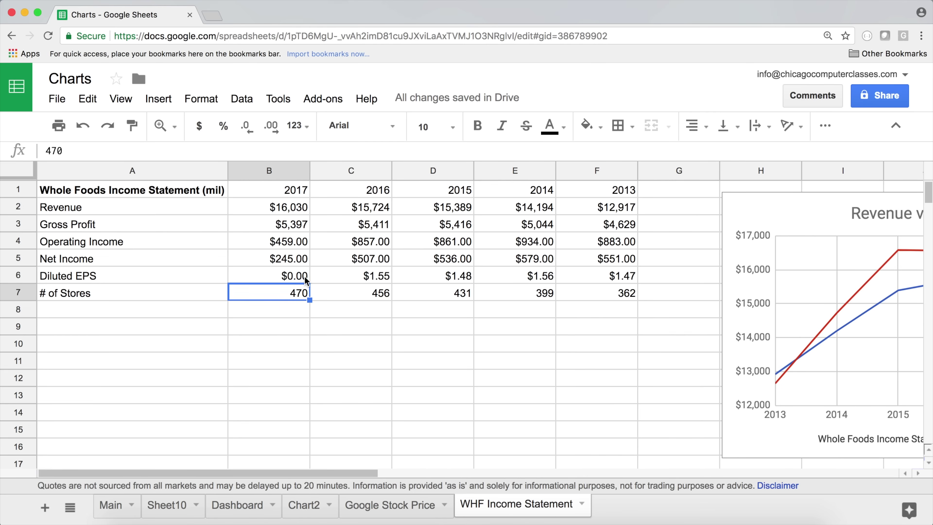
# - Add the row label "Revenue per Store" in cell A8
pyautogui.click(199, 311)
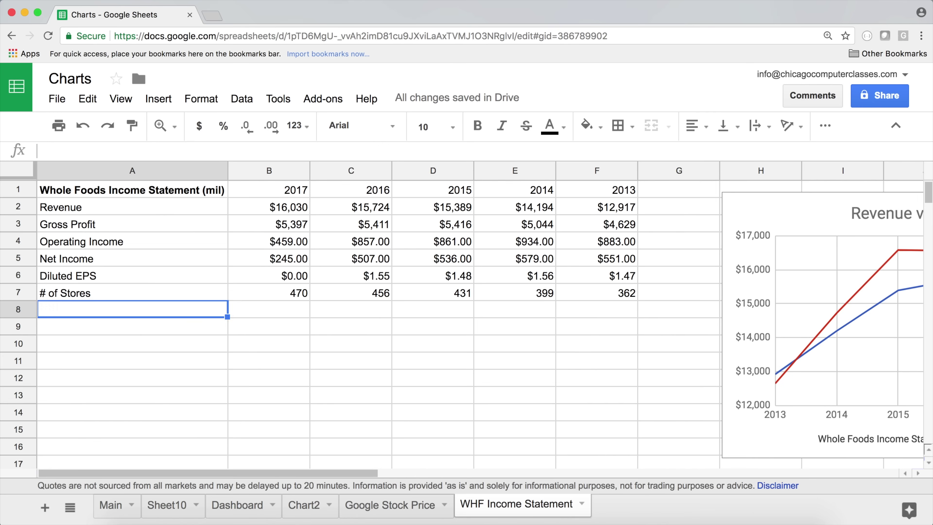
pyautogui.write('Revenue ')
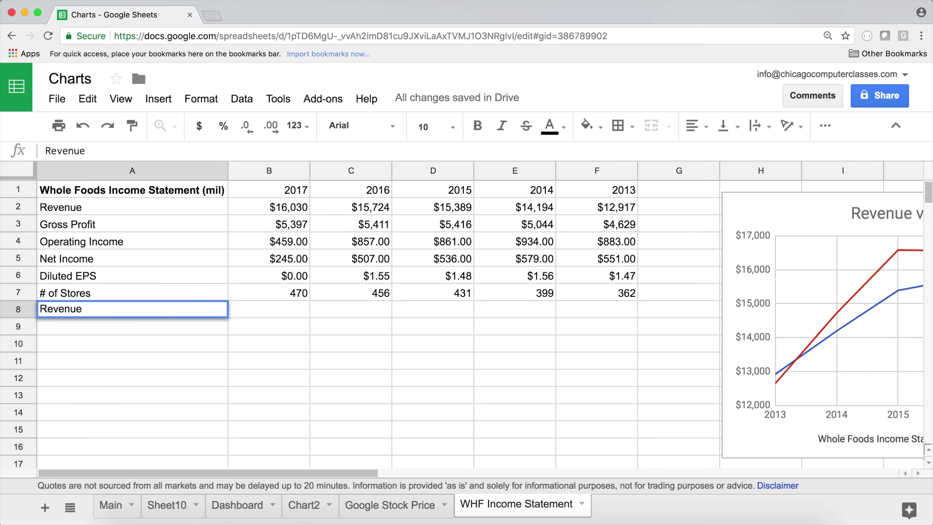
pyautogui.write('per Store')
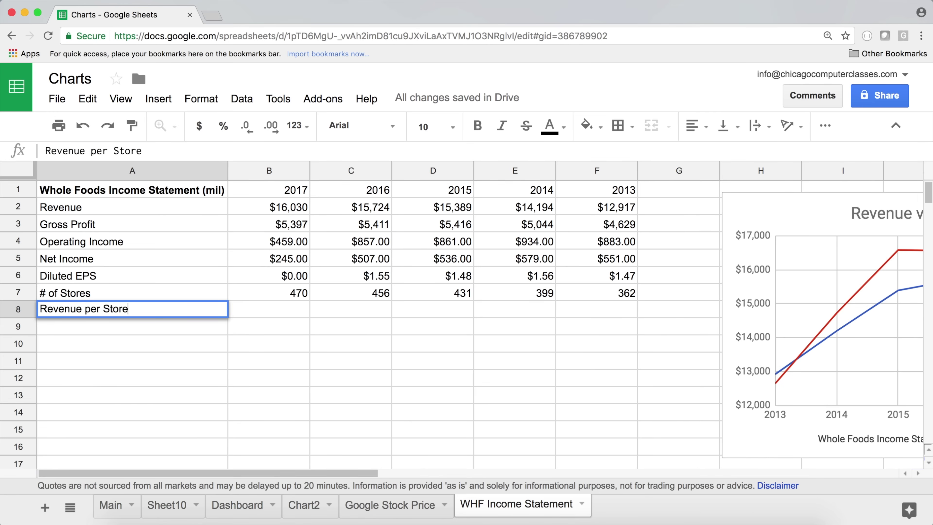
pyautogui.press('Return')
# - Calculate the 2017 revenue per store in B8 with the formula =B2/B7
pyautogui.press('Up')
pyautogui.press('Right')
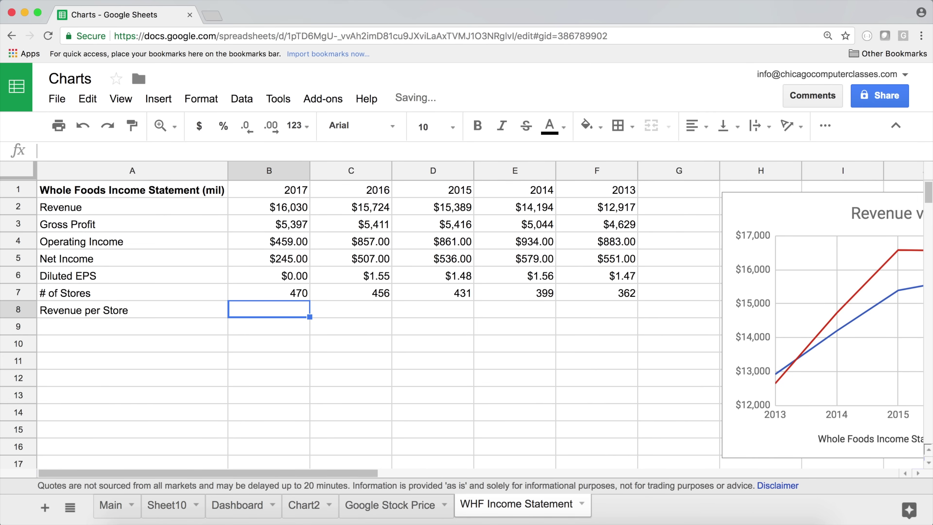
pyautogui.write('=')
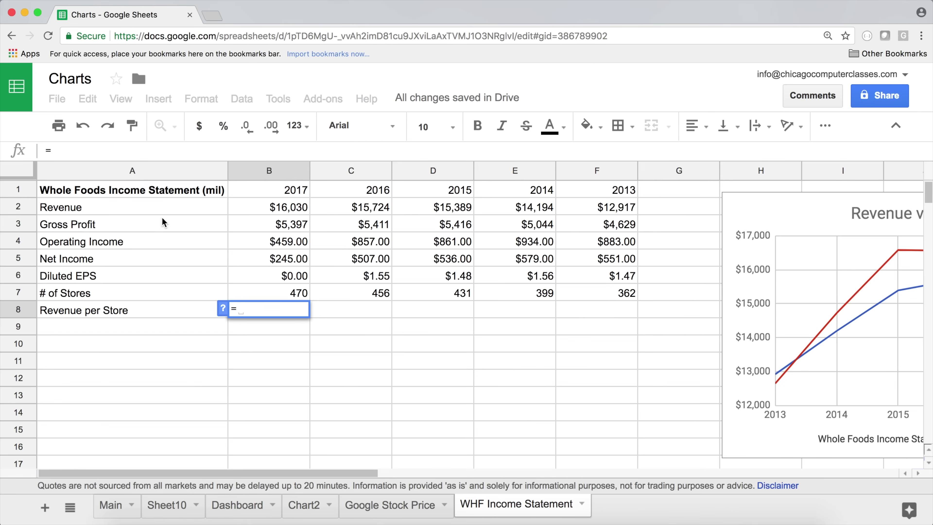
pyautogui.click(305, 207)
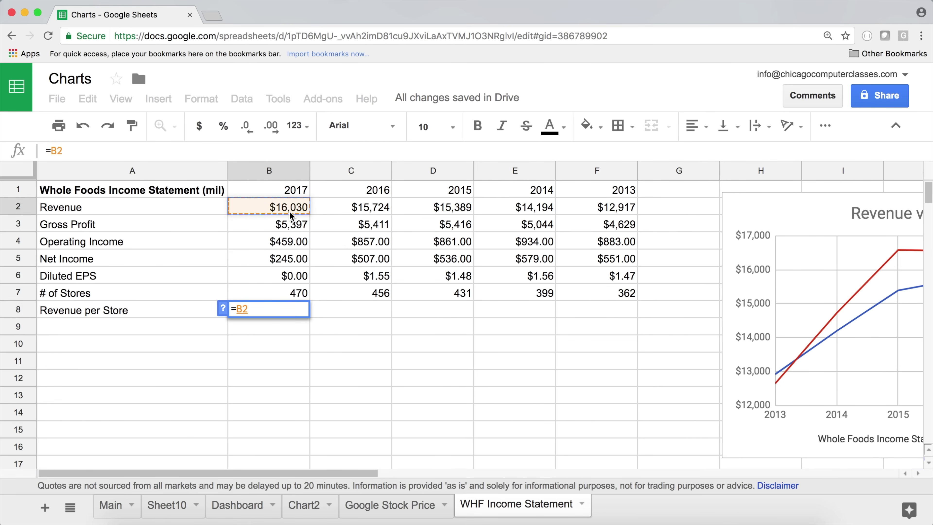
pyautogui.write('/')
pyautogui.click(277, 293)
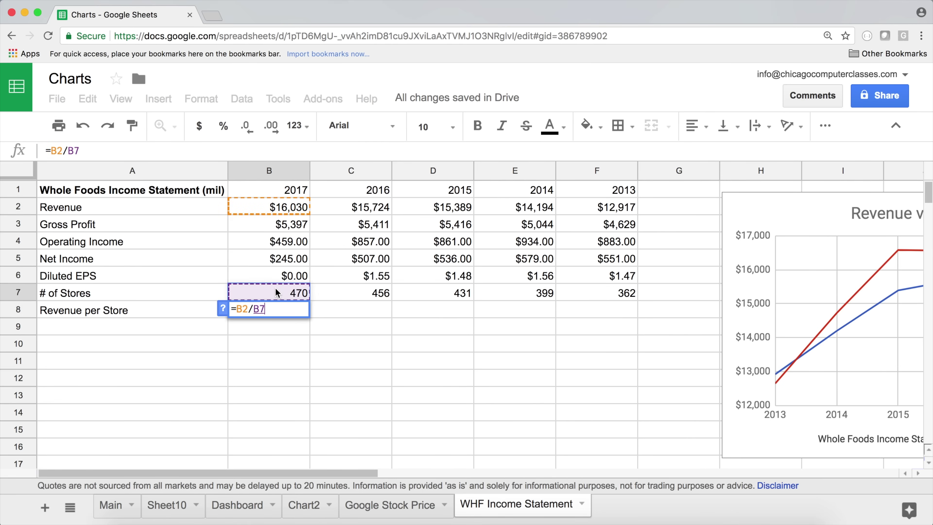
pyautogui.press('Return')
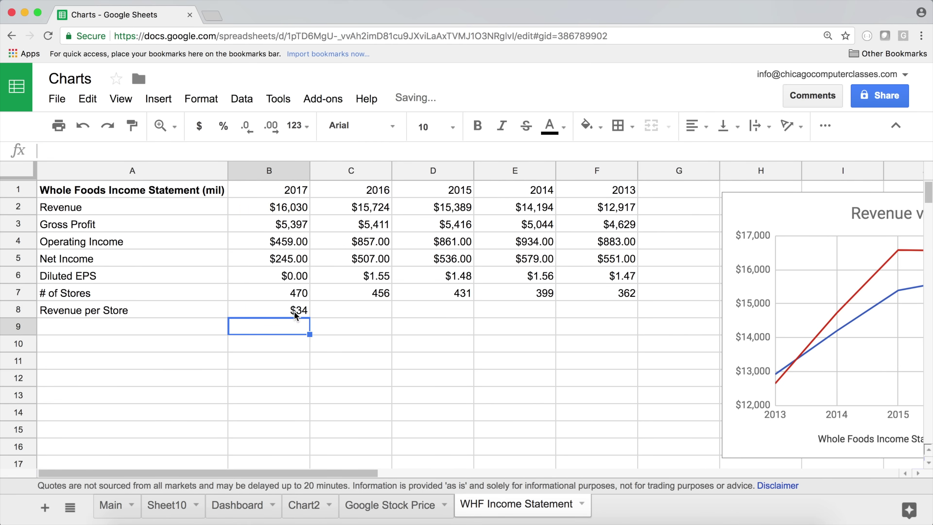
# - Copy the B8 formula across to F8 and format B8:F8 as currency with two decimals
pyautogui.click(295, 313)
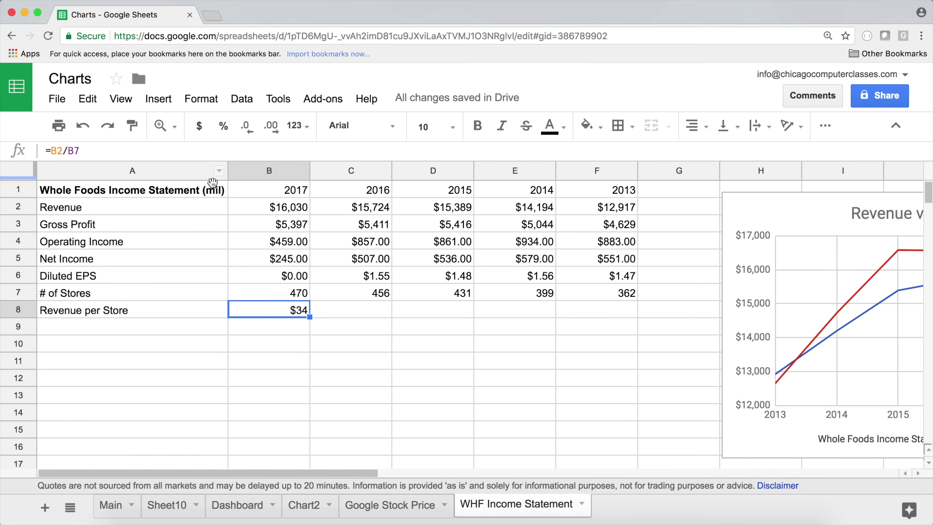
pyautogui.moveTo(309, 317); pyautogui.dragTo(631, 307)
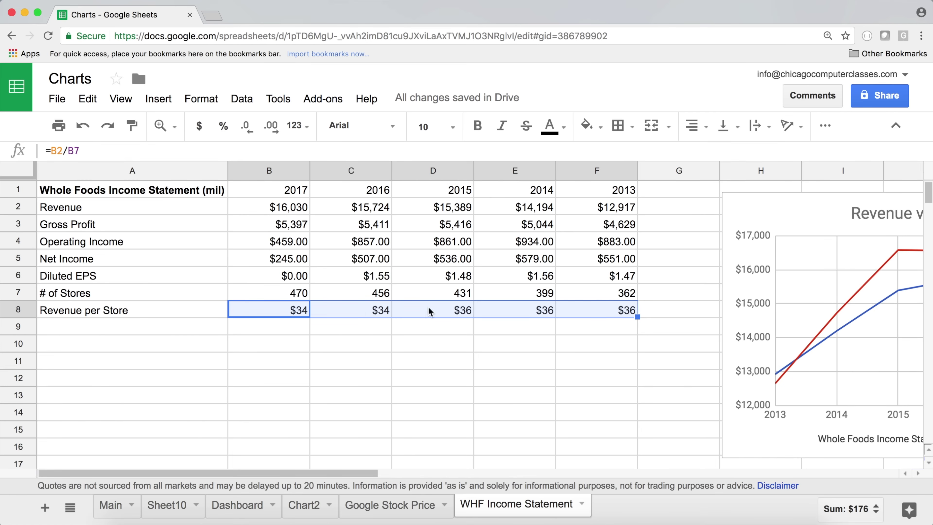
pyautogui.click(198, 126)
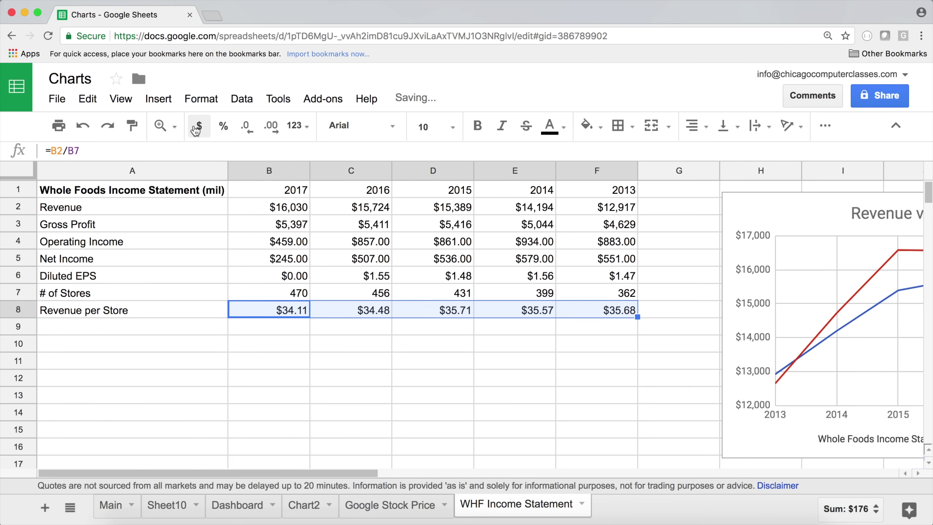
# - Compare the Revenue per Store values for 2013 and 2017 with the Revenue and # of Stores rows
pyautogui.click(254, 310)
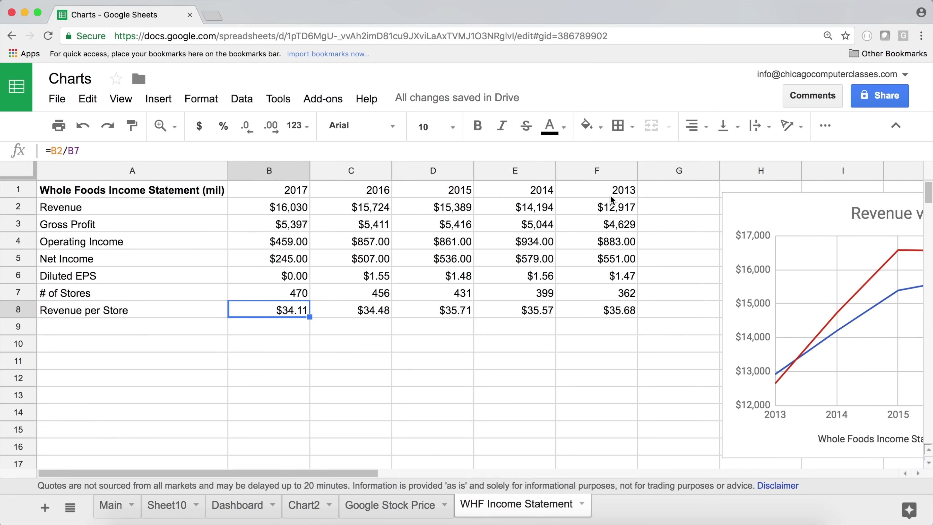
pyautogui.click(612, 312)
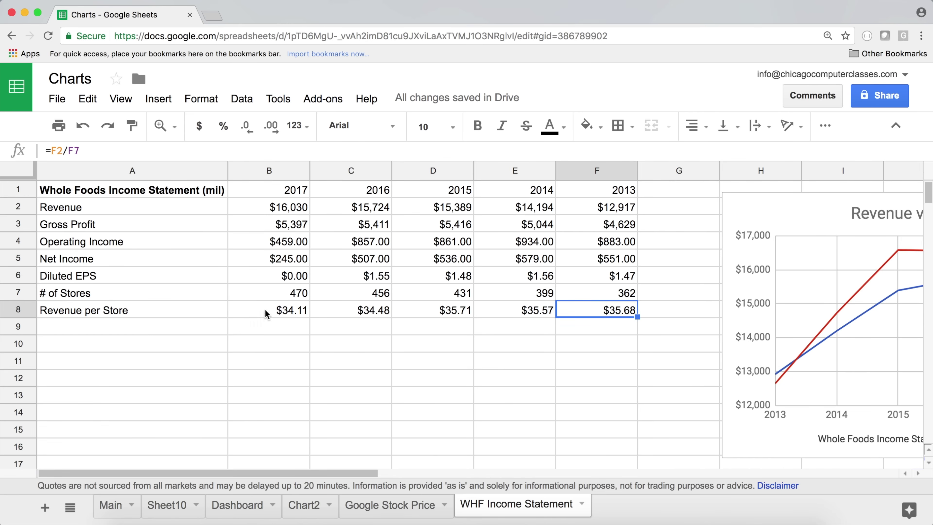
pyautogui.click(281, 312)
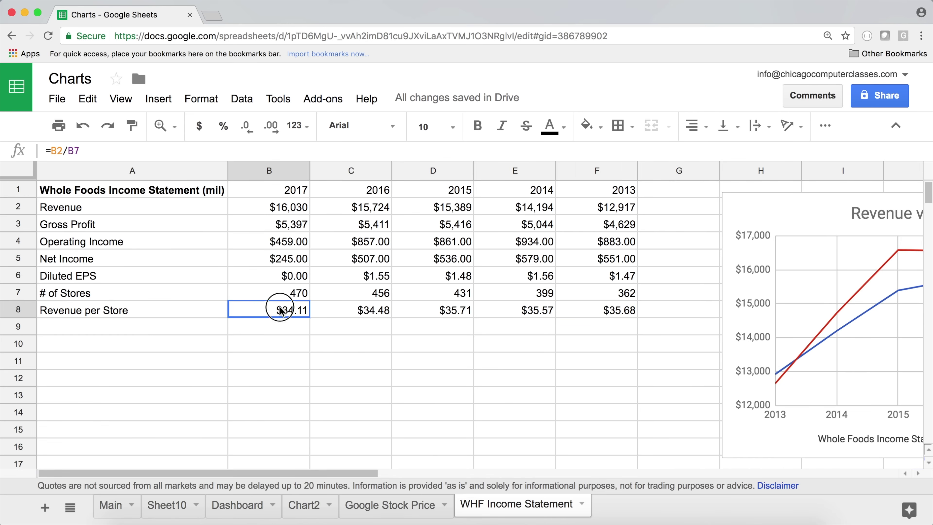
pyautogui.click(282, 209)
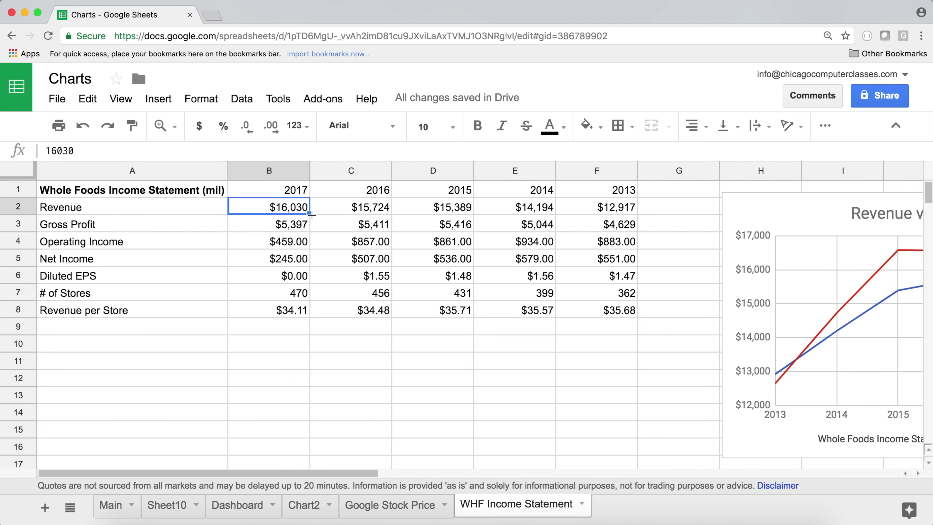
pyautogui.moveTo(593, 291); pyautogui.dragTo(323, 294)
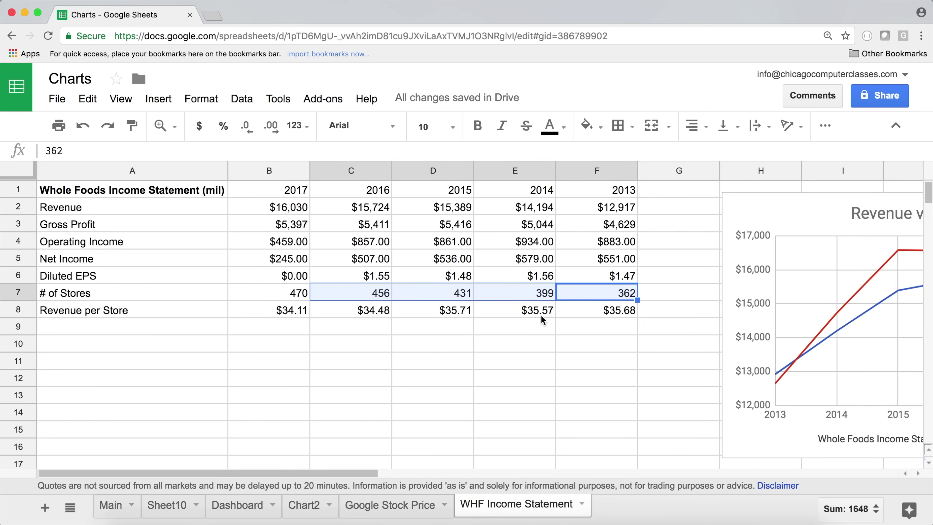
pyautogui.click(605, 313)
# - Shift the existing chart slightly farther from the table and insert a new chart from A1:F8, showing its row and column options
pyautogui.moveTo(739, 205); pyautogui.dragTo(771, 195)
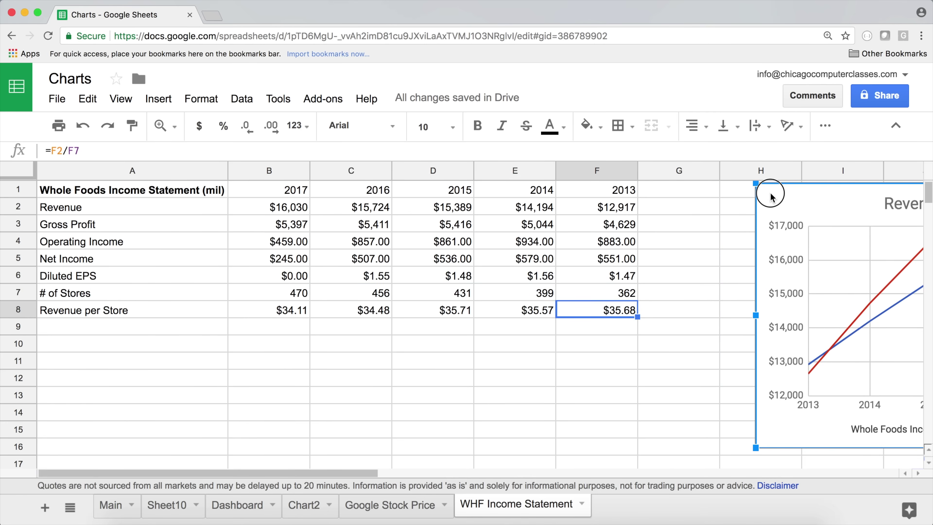
pyautogui.moveTo(208, 190); pyautogui.dragTo(626, 312)
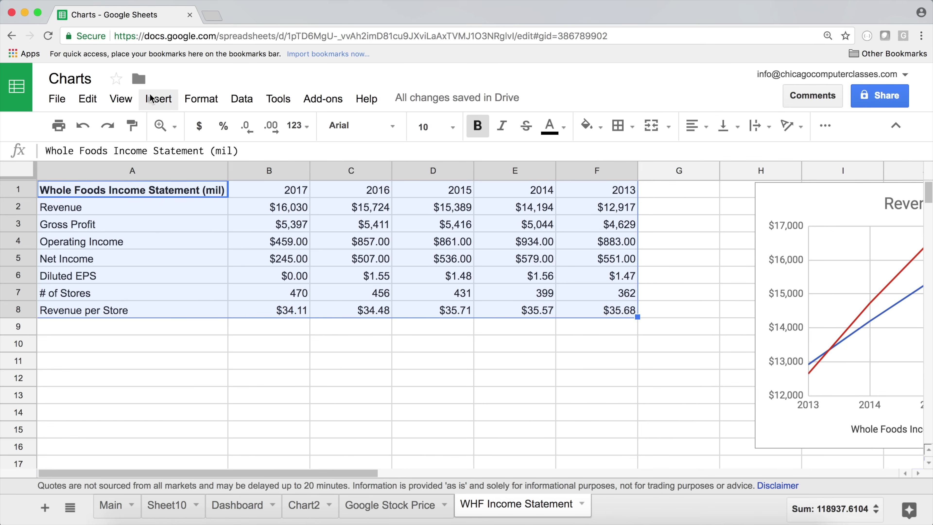
pyautogui.click(158, 98)
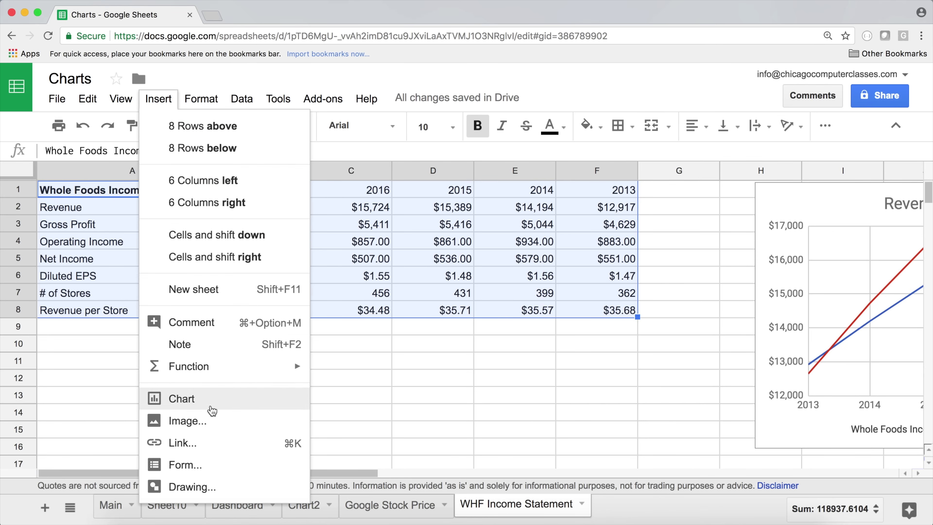
pyautogui.click(210, 405)
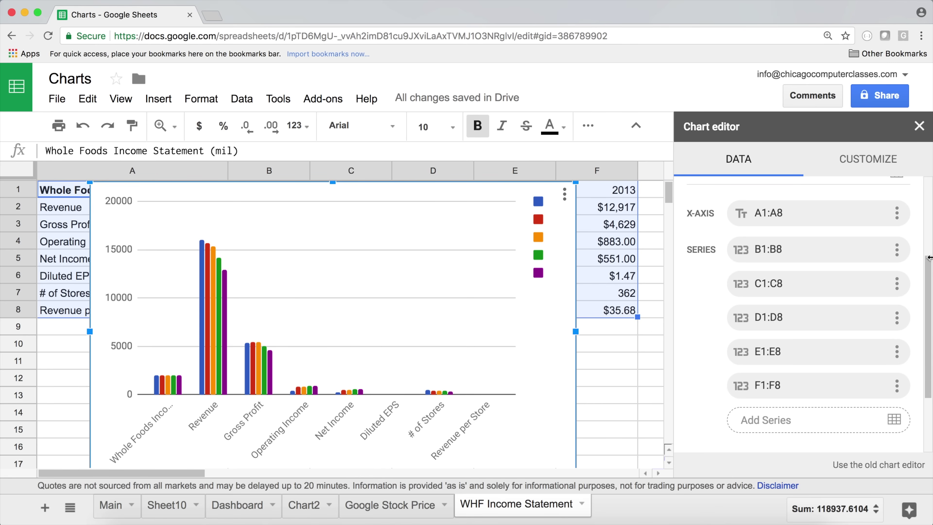
pyautogui.moveTo(928, 277); pyautogui.dragTo(905, 389)
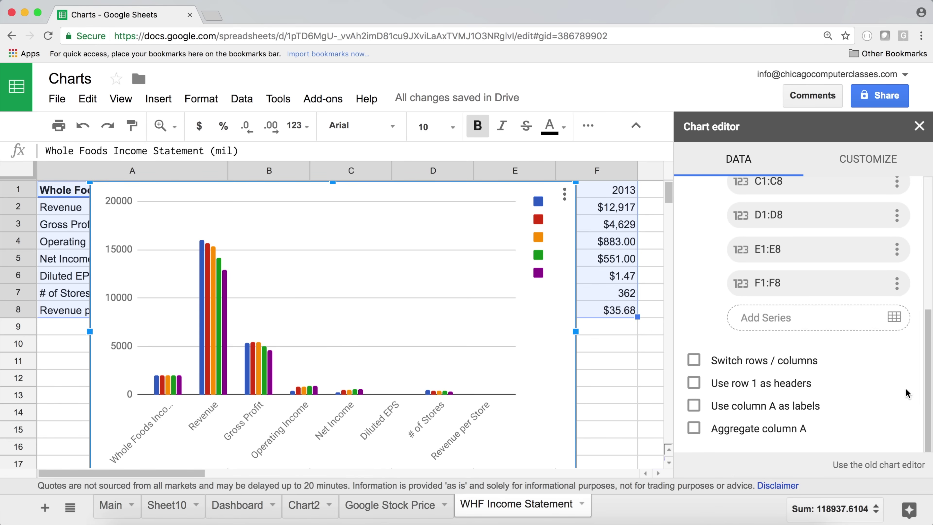
# - Switch the new chart's rows and columns and remove the Revenue, Gross Profit and Operating Income series
pyautogui.click(739, 362)
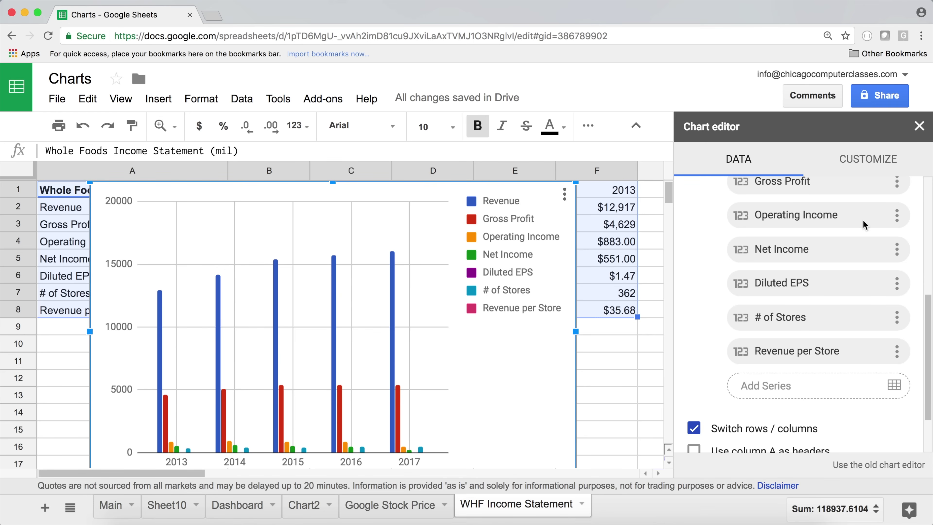
pyautogui.scroll(5, 896, 239)
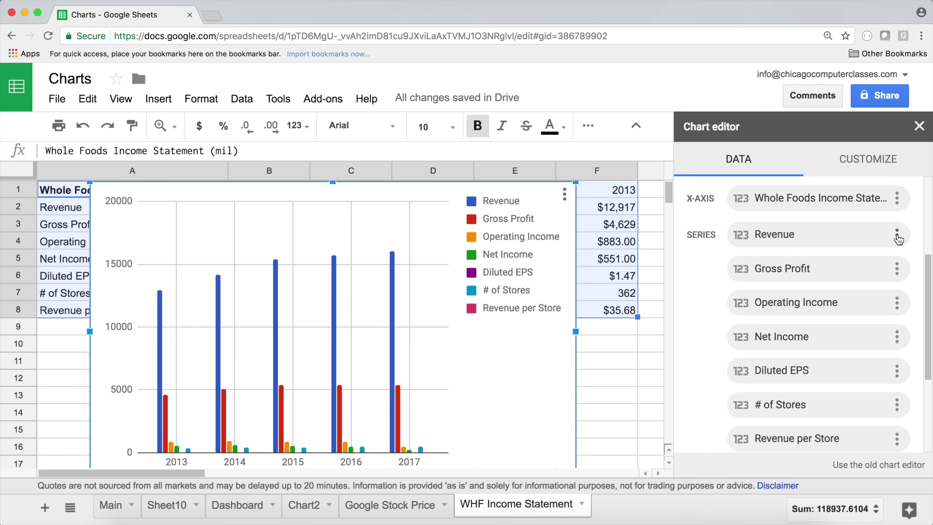
pyautogui.click(897, 235)
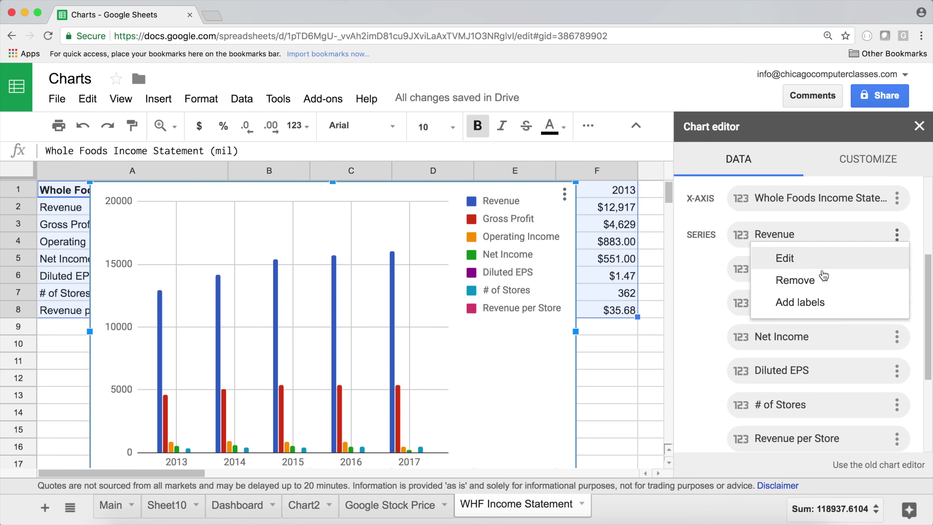
pyautogui.click(824, 276)
pyautogui.click(896, 286)
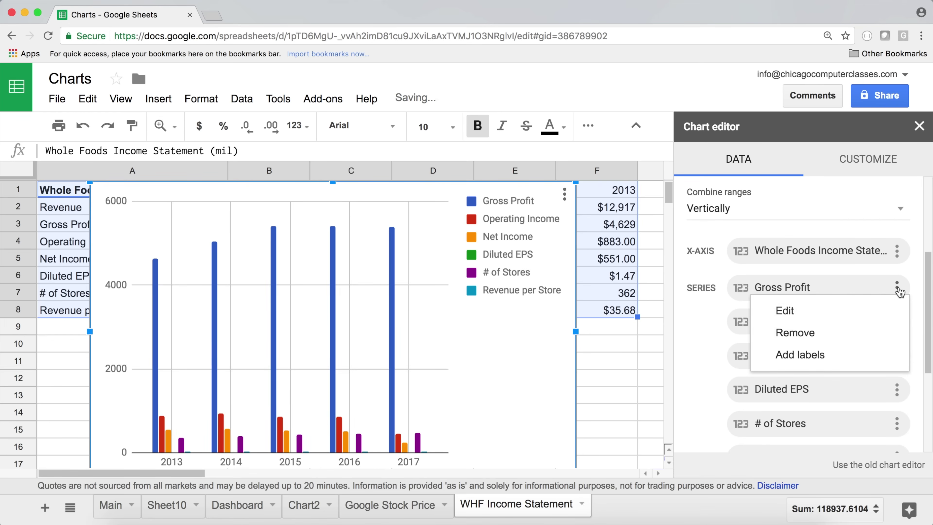
pyautogui.click(839, 332)
pyautogui.click(897, 287)
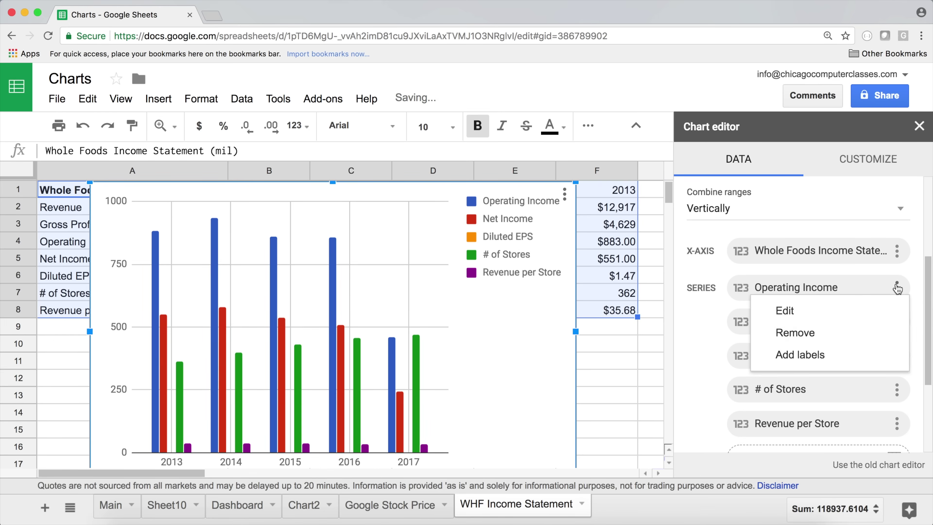
pyautogui.click(810, 346)
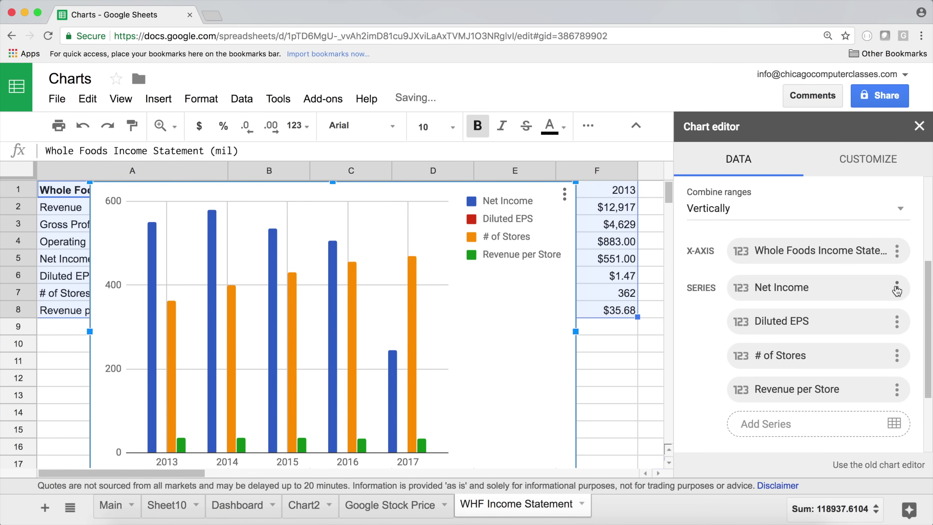
# - Remove the Net Income, Diluted EPS and # of Stores series so only Revenue per Store is plotted
pyautogui.click(897, 287)
pyautogui.click(821, 342)
pyautogui.click(897, 286)
pyautogui.click(827, 331)
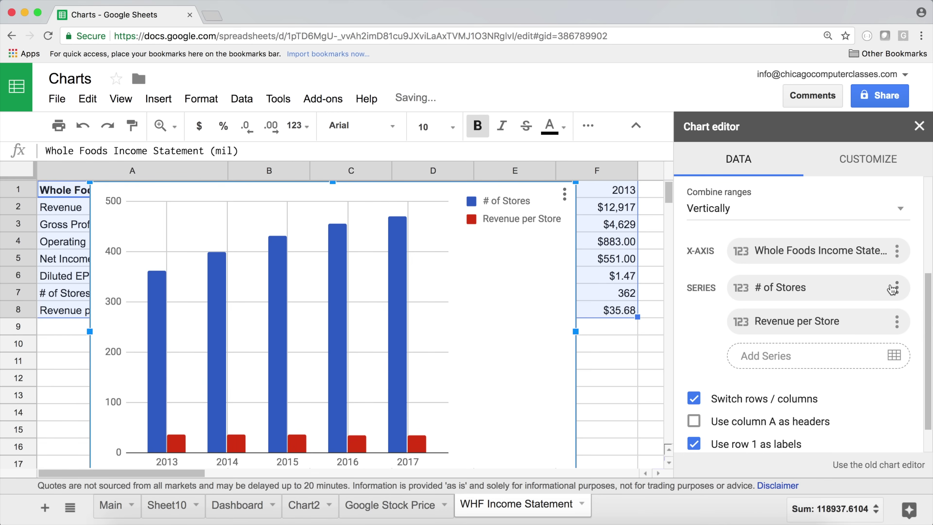
pyautogui.click(896, 287)
pyautogui.click(843, 333)
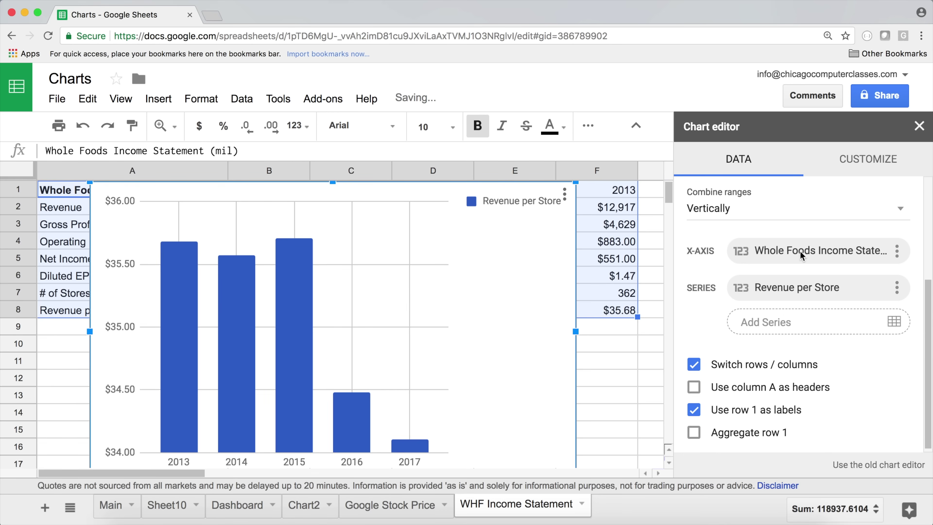
# - Change the Revenue per Store chart from columns to a line chart
pyautogui.scroll(5, 799, 254)
pyautogui.click(753, 220)
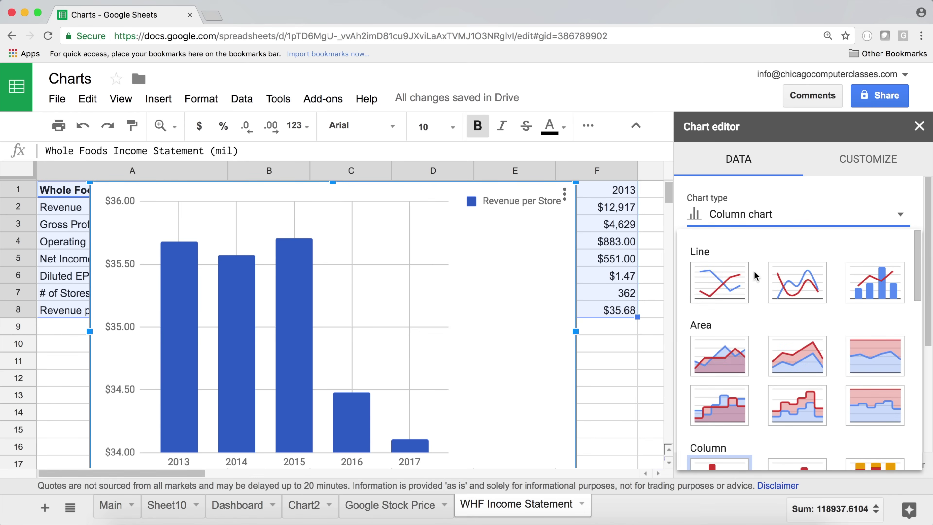
pyautogui.click(727, 291)
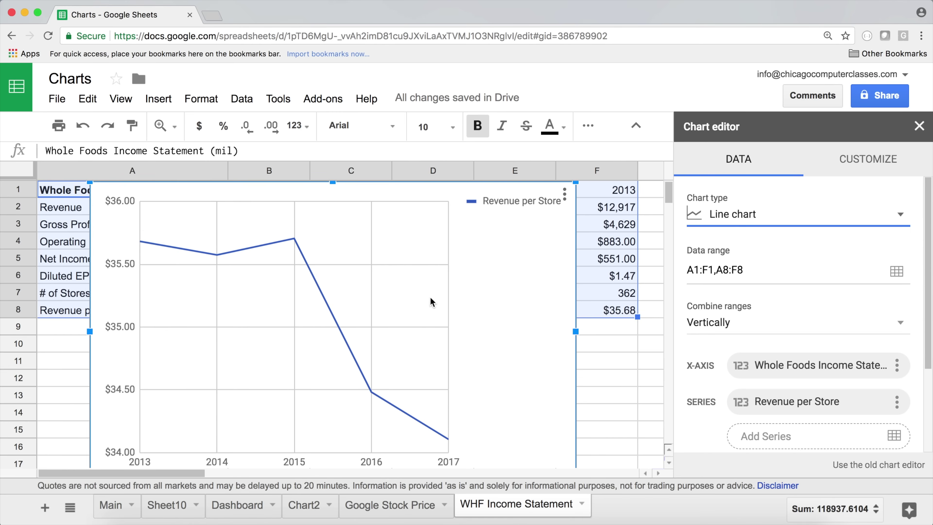
# - Make the Revenue per Store chart smaller and place it below the table, starting around row 12
pyautogui.click(533, 205)
pyautogui.moveTo(258, 210); pyautogui.dragTo(332, 215)
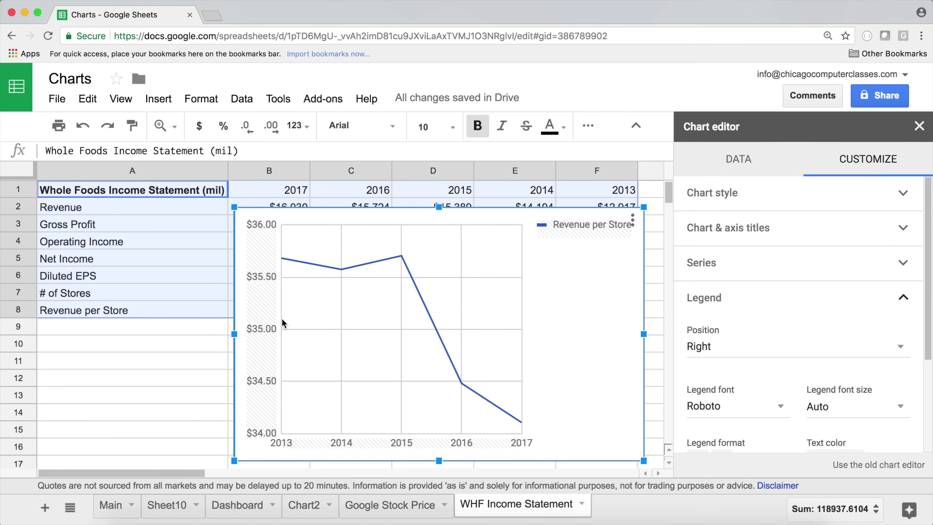
pyautogui.moveTo(337, 214); pyautogui.dragTo(250, 390)
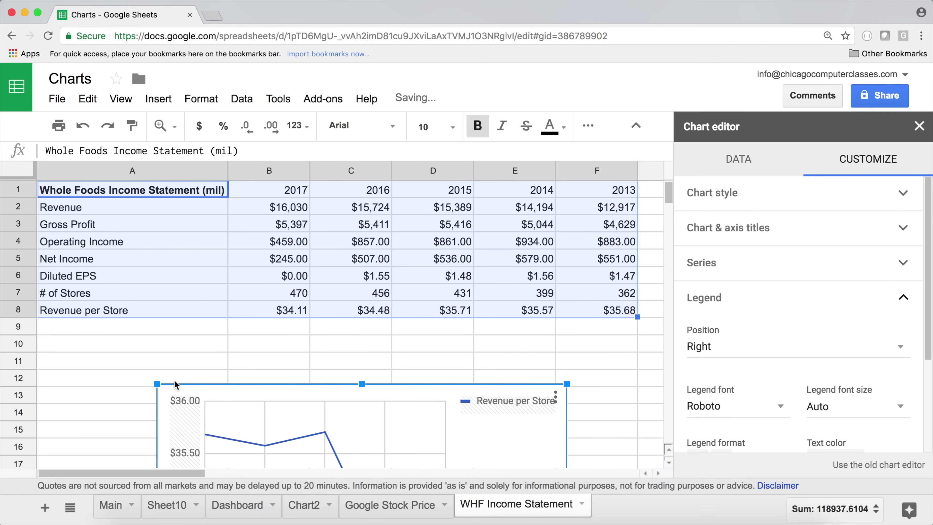
# - Label cell A9 as Average Revenue Per Store
pyautogui.click(91, 323)
pyautogui.write('Average')
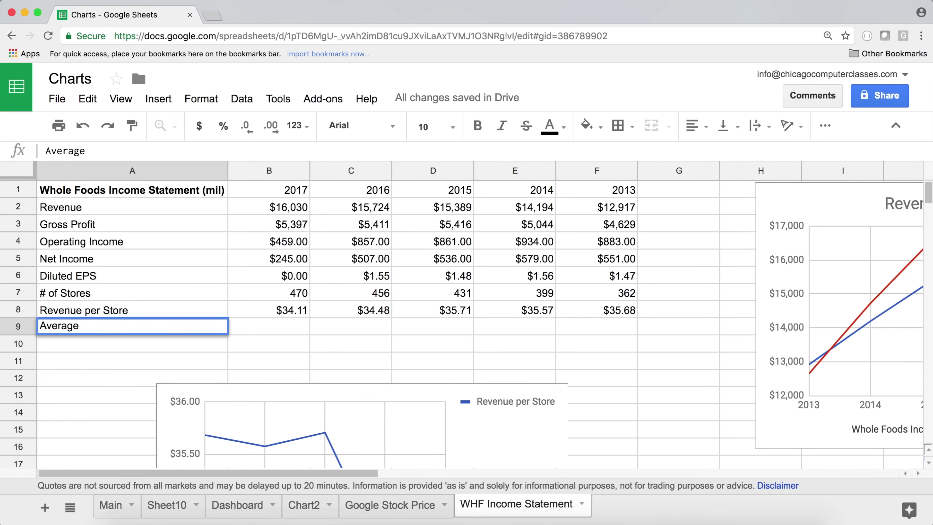
pyautogui.write(' Revenue Per Store')
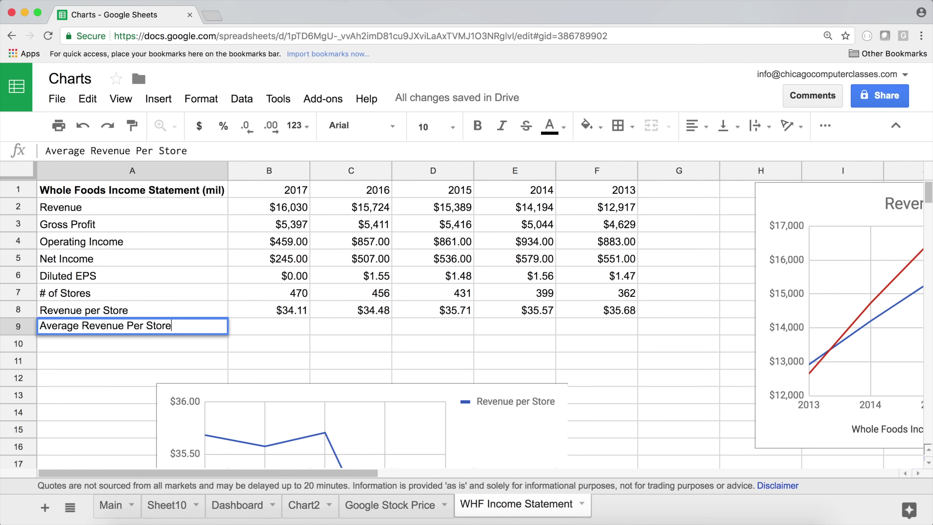
pyautogui.press('Return')
# - Calculate the average in B9 with absolute references, using the formula =AVERAGE($B$8:$F$8)
pyautogui.press('Up')
pyautogui.press('Right')
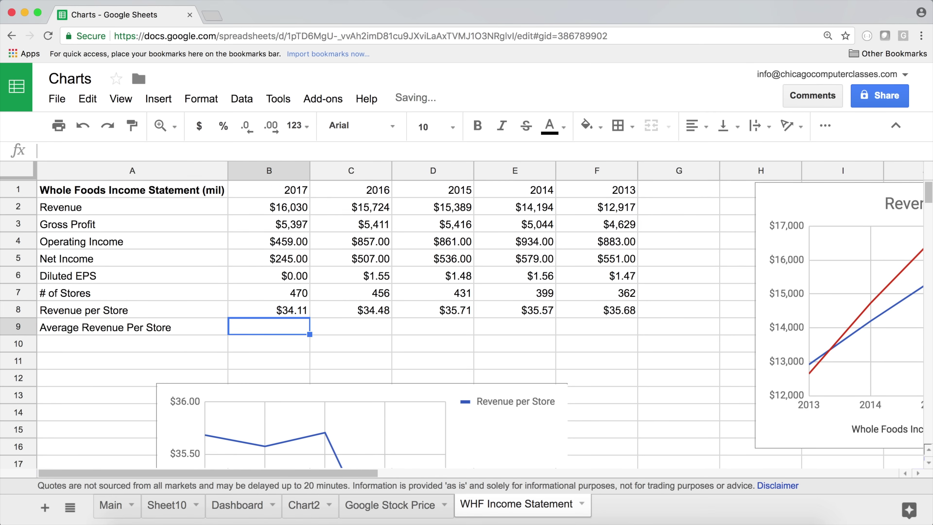
pyautogui.write('=ave')
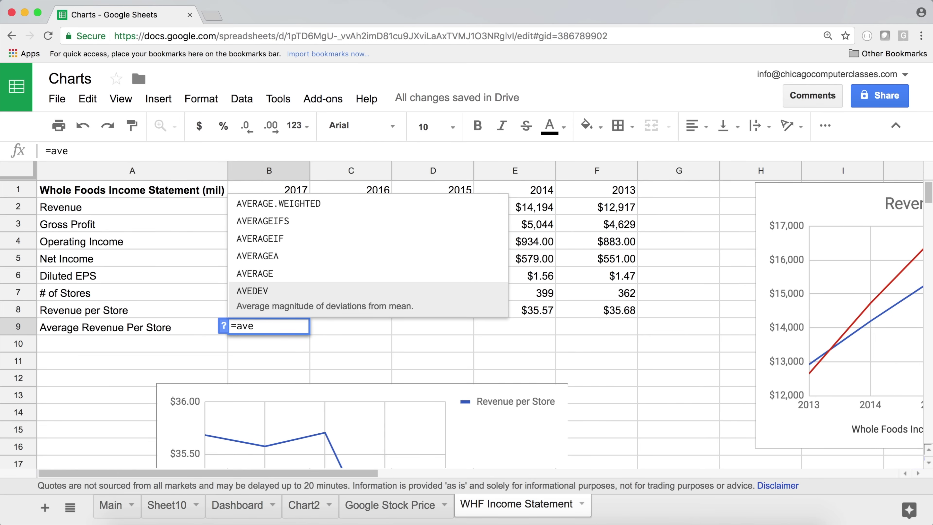
pyautogui.press('Up')
pyautogui.click(416, 279)
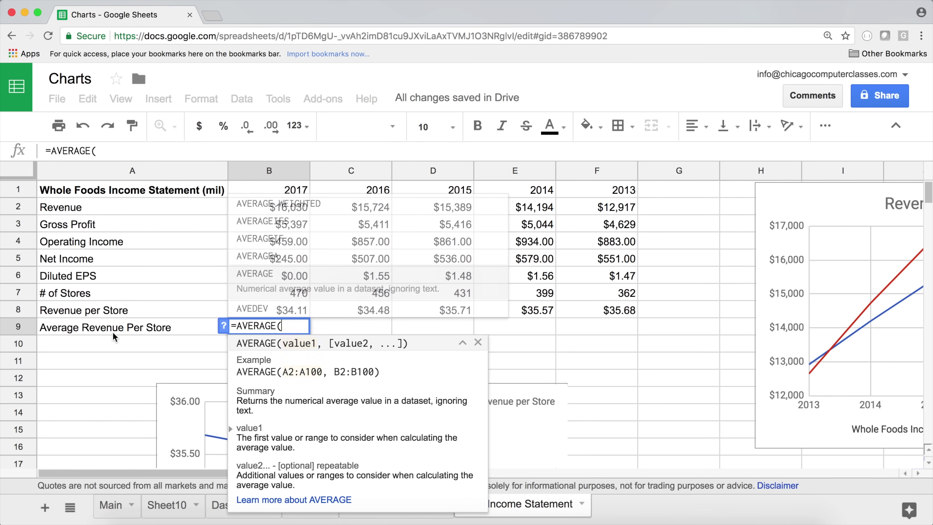
pyautogui.moveTo(271, 311); pyautogui.dragTo(601, 309)
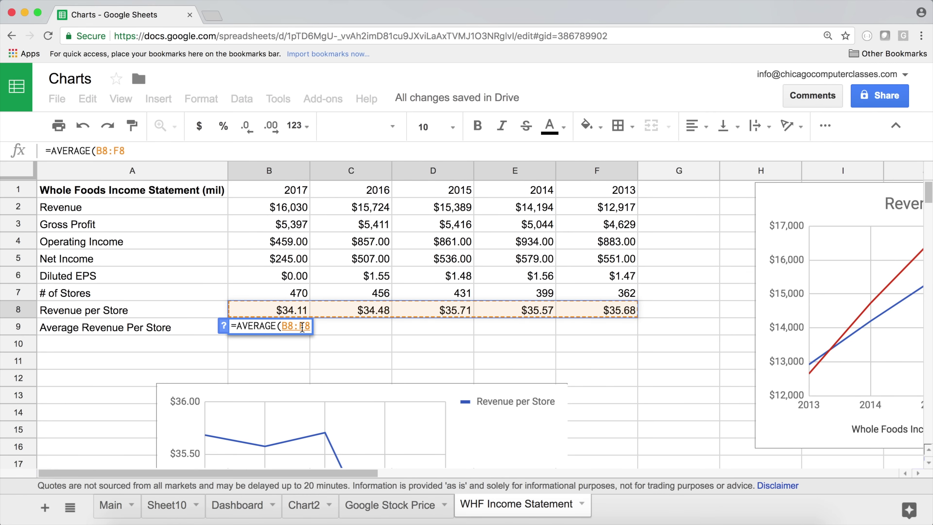
pyautogui.press('F4')
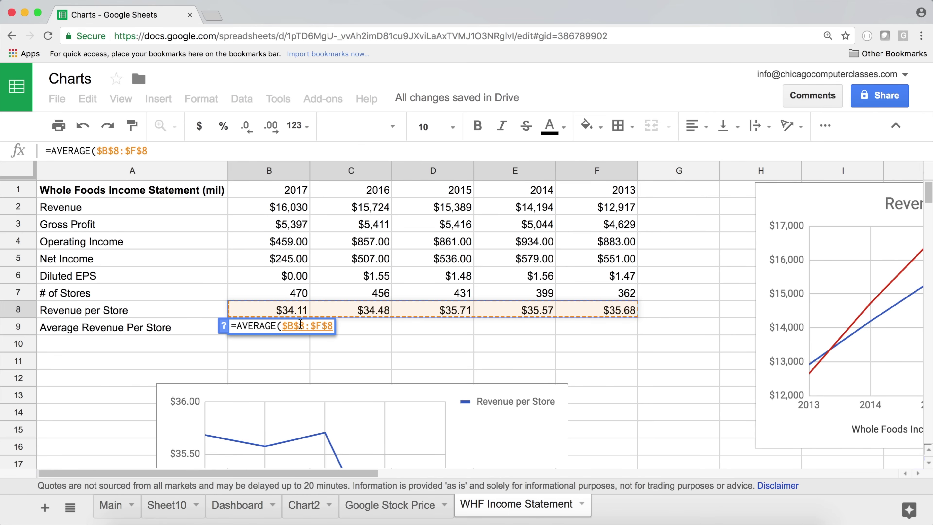
pyautogui.write(')')
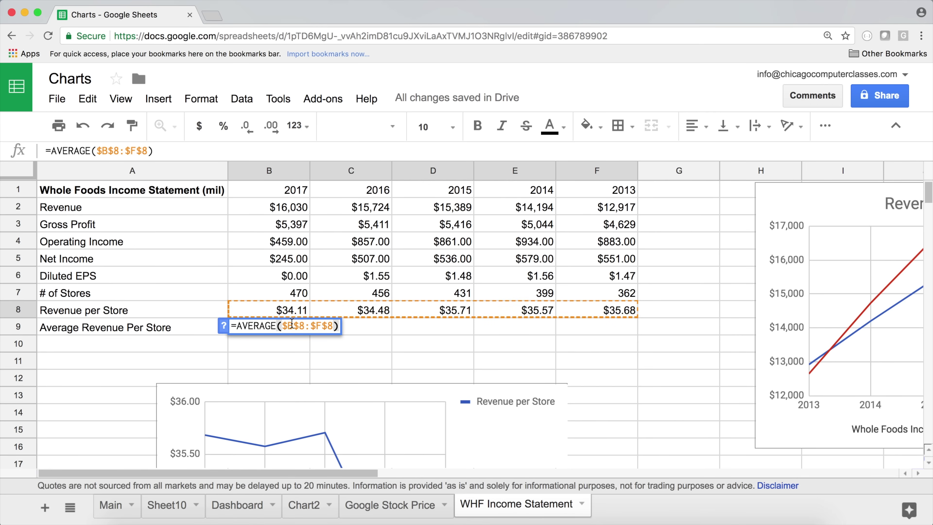
pyautogui.press('Return')
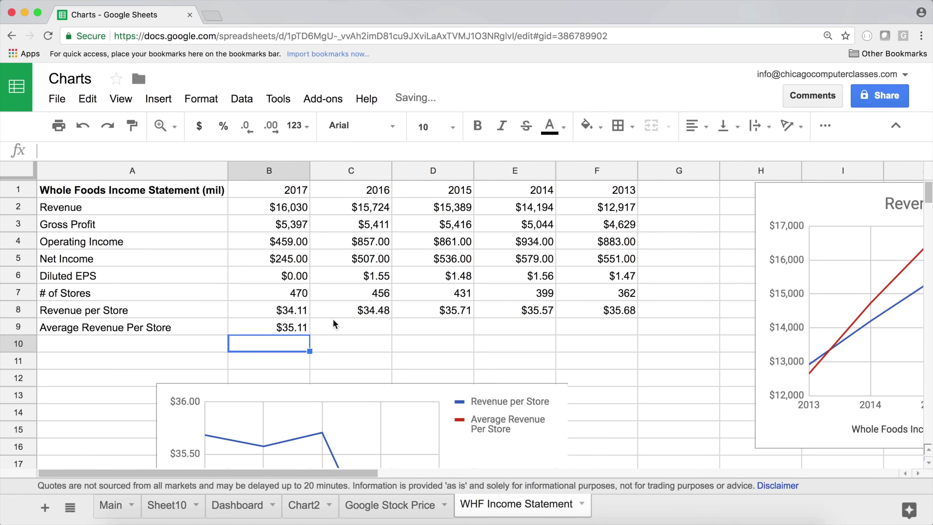
# - Copy the B9 average formula across to F9
pyautogui.click(289, 329)
pyautogui.moveTo(310, 334); pyautogui.dragTo(597, 336)
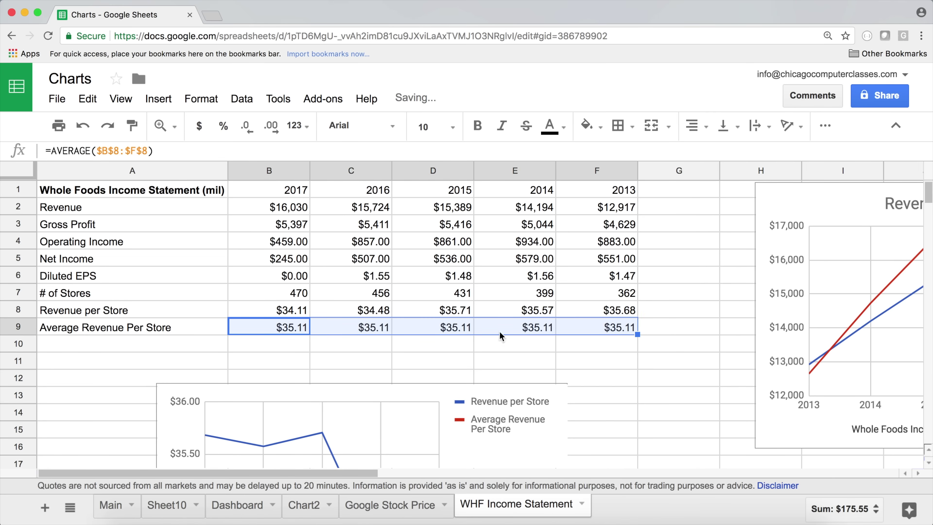
pyautogui.click(345, 331)
# - Move the Revenue per Store chart up over the table and open it for editing
pyautogui.moveTo(606, 190); pyautogui.dragTo(267, 192)
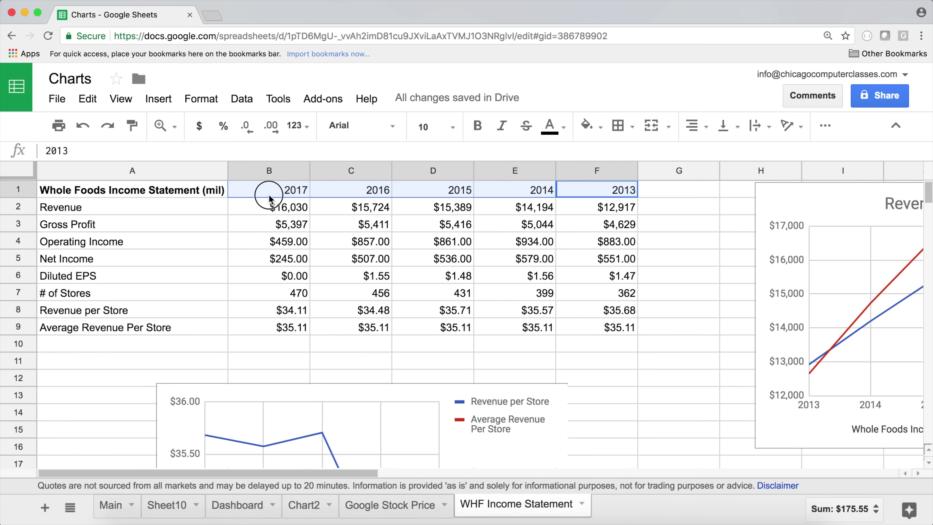
pyautogui.moveTo(436, 393); pyautogui.dragTo(509, 238)
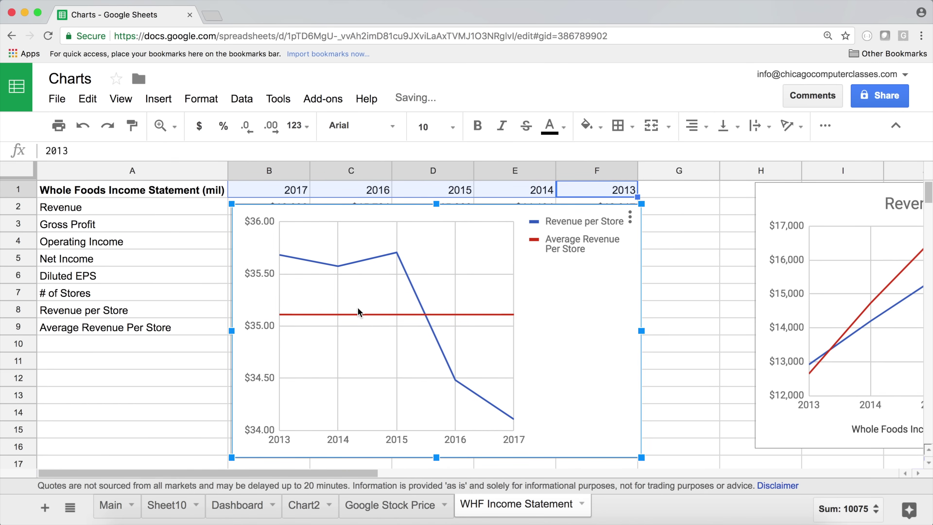
pyautogui.moveTo(499, 229); pyautogui.dragTo(382, 208)
pyautogui.click(468, 202)
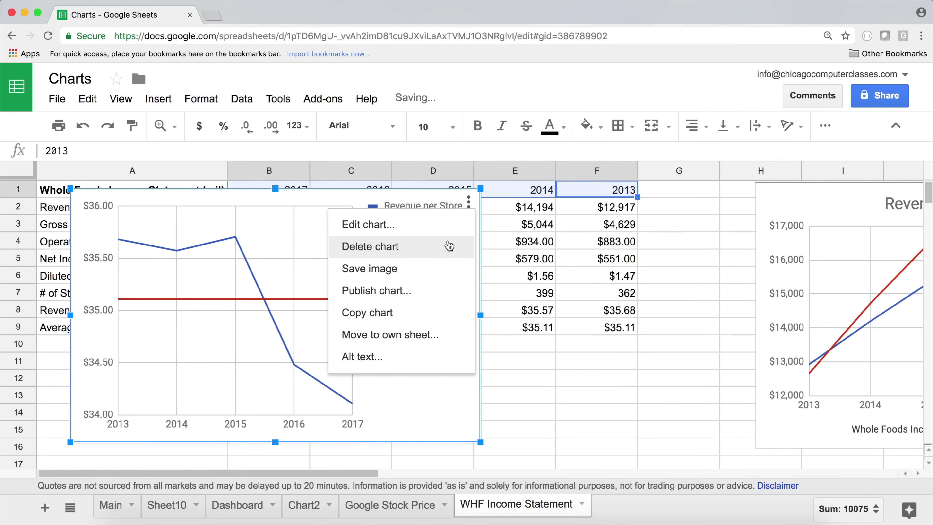
pyautogui.click(398, 236)
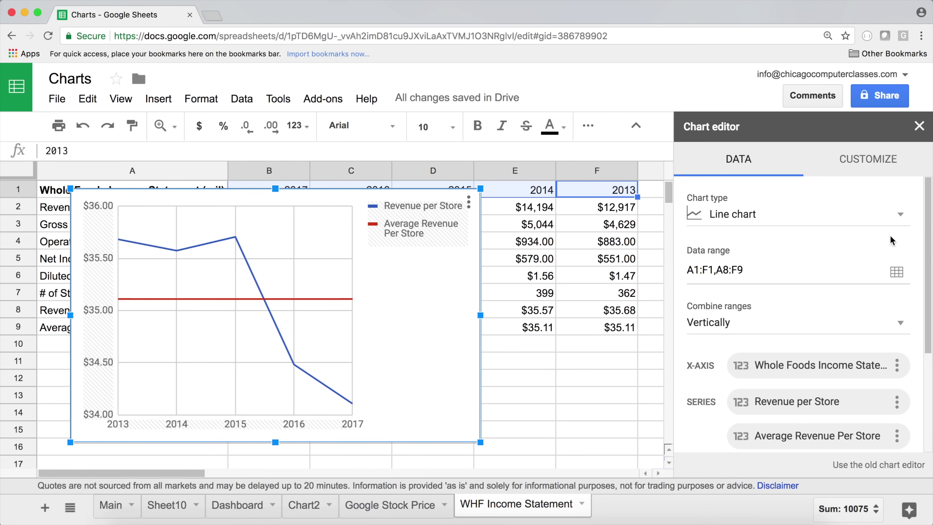
pyautogui.scroll(-2, 835, 340)
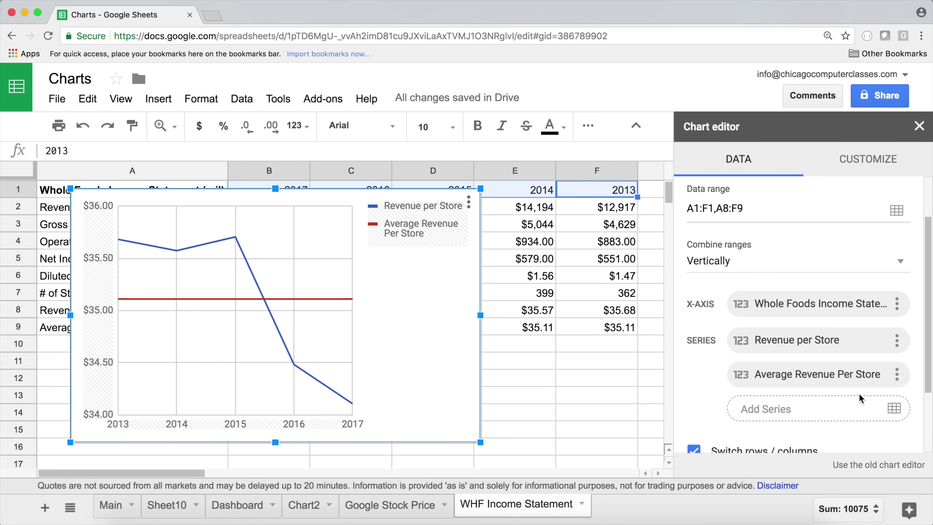
pyautogui.click(893, 409)
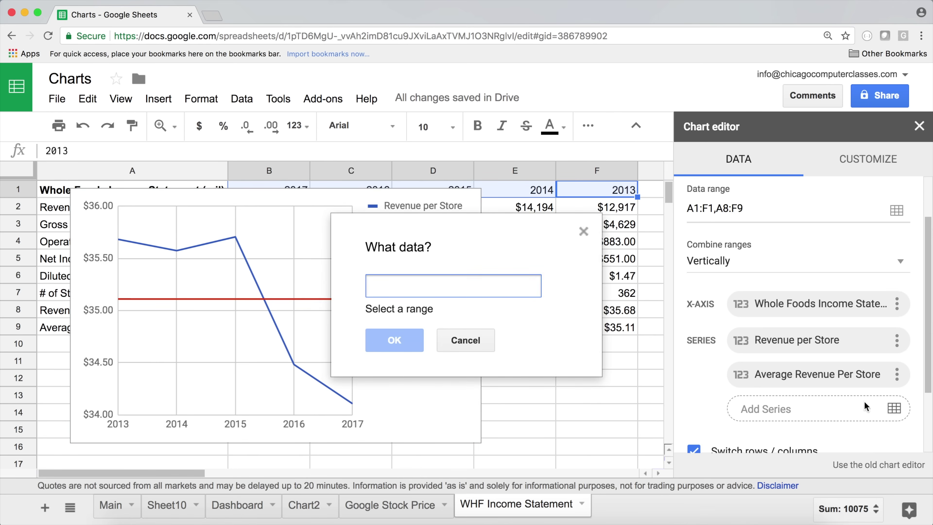
pyautogui.moveTo(51, 333); pyautogui.dragTo(621, 330)
pyautogui.click(480, 325)
# - Shift the chart off most of the column A labels and color its Average Revenue Per Store series green
pyautogui.click(260, 198)
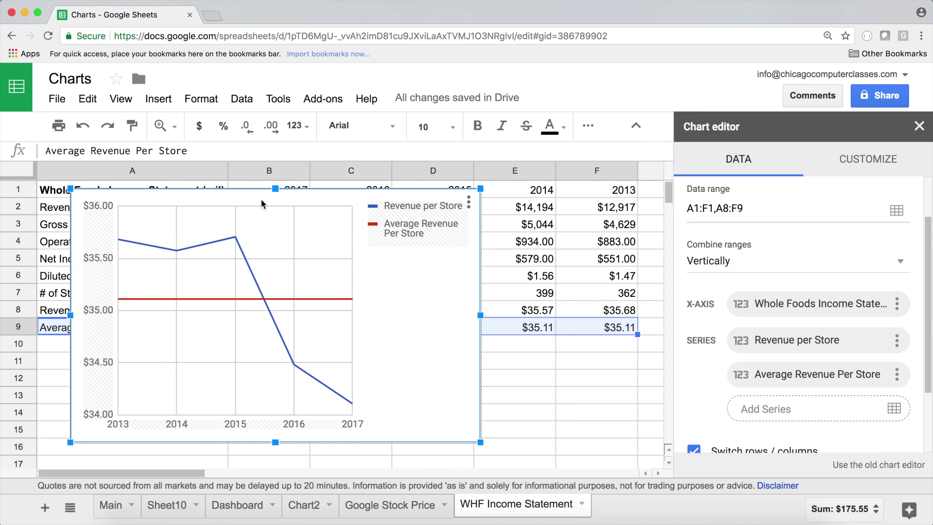
pyautogui.moveTo(261, 198); pyautogui.dragTo(345, 224)
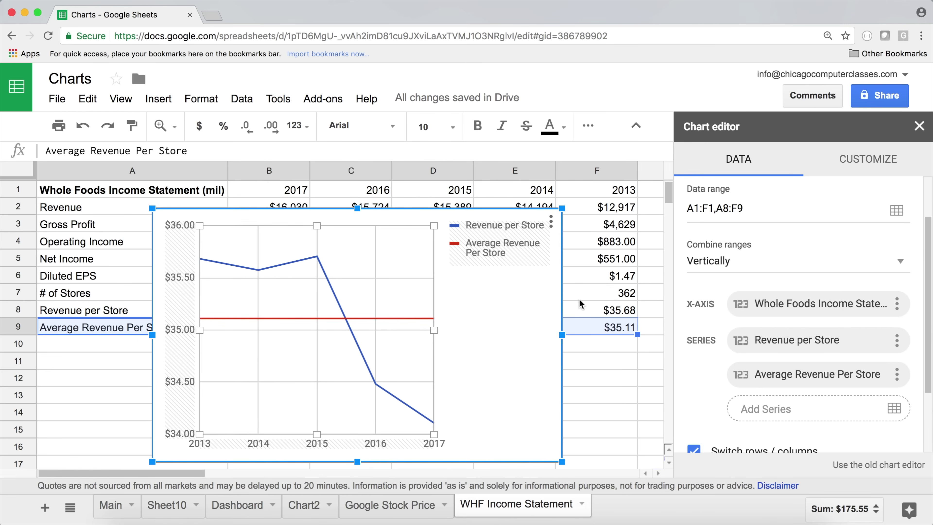
pyautogui.click(858, 162)
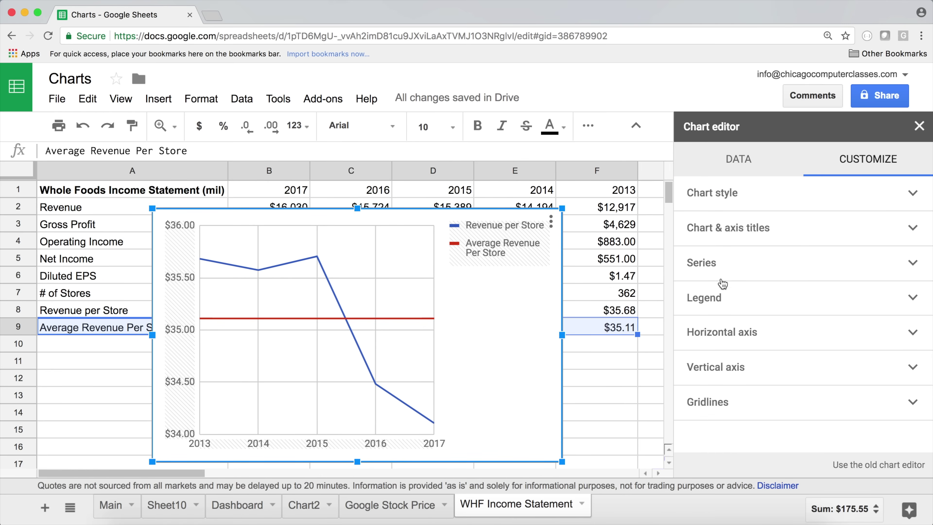
pyautogui.click(728, 275)
pyautogui.click(777, 294)
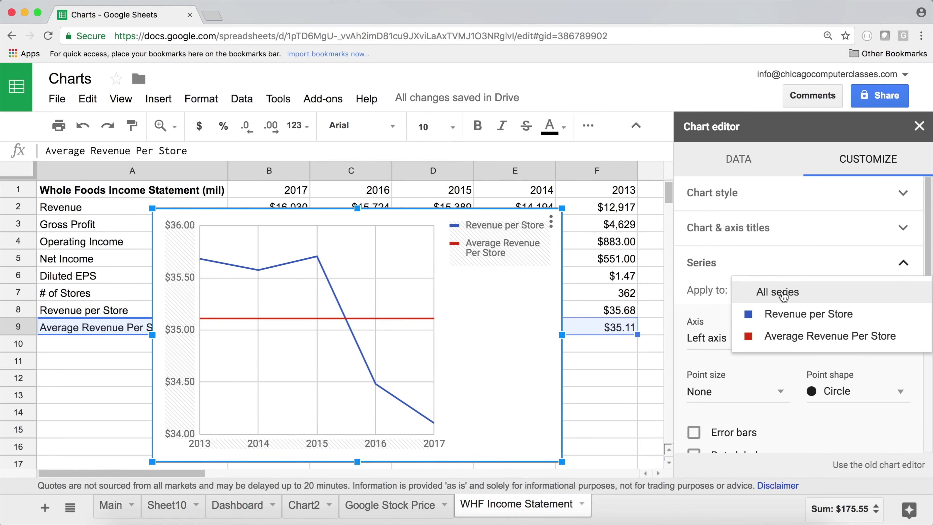
pyautogui.click(767, 333)
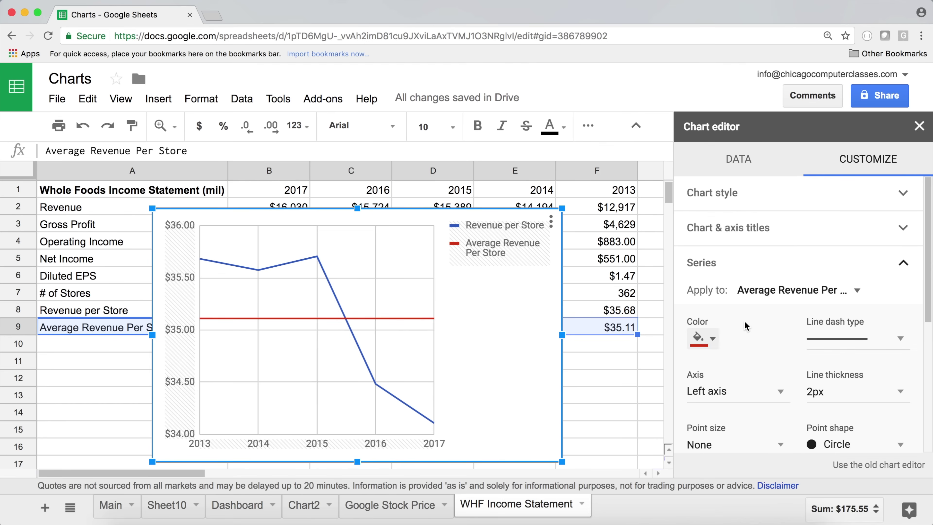
pyautogui.click(712, 342)
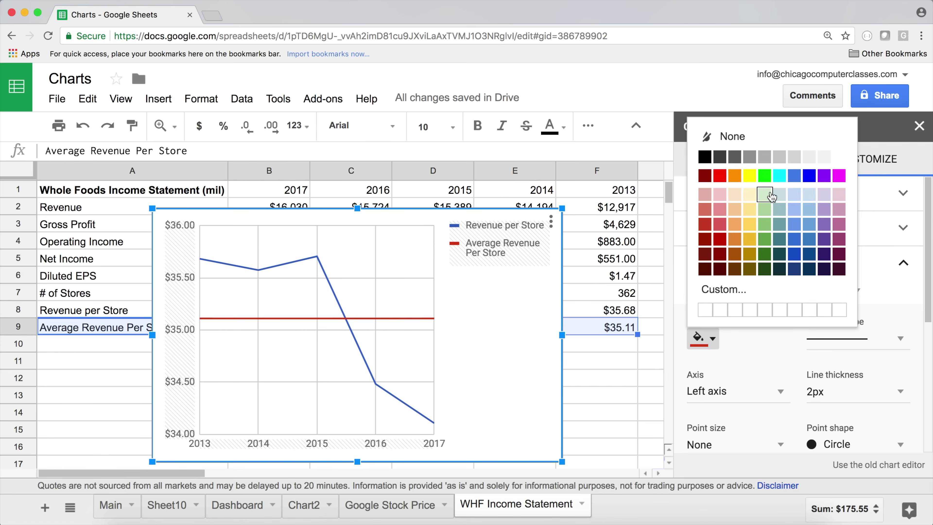
pyautogui.click(765, 239)
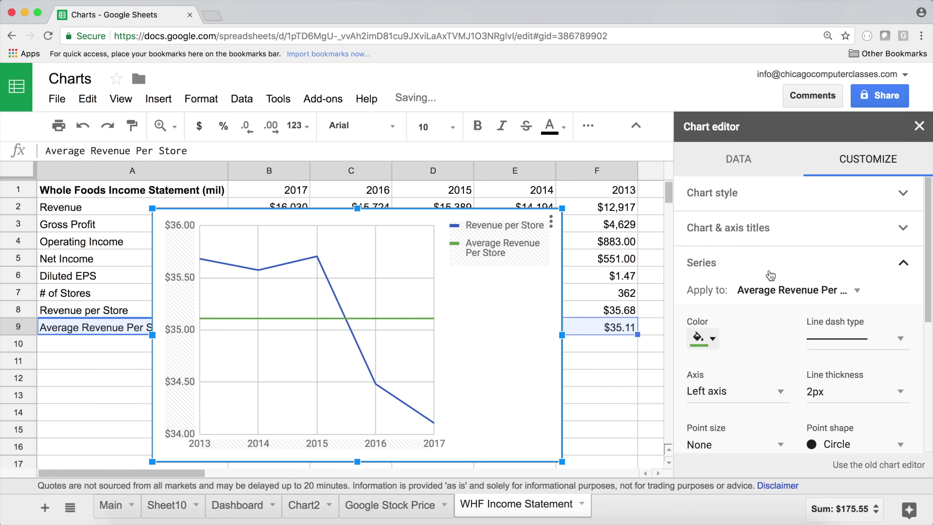
# - Set the Average Revenue Per Store line thickness to 1px and place the chart legend at the bottom
pyautogui.click(867, 389)
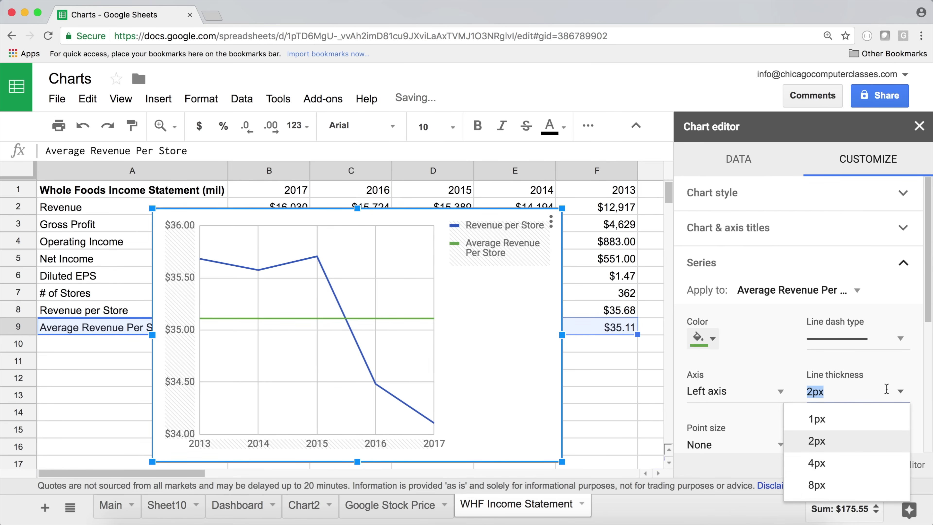
pyautogui.click(840, 419)
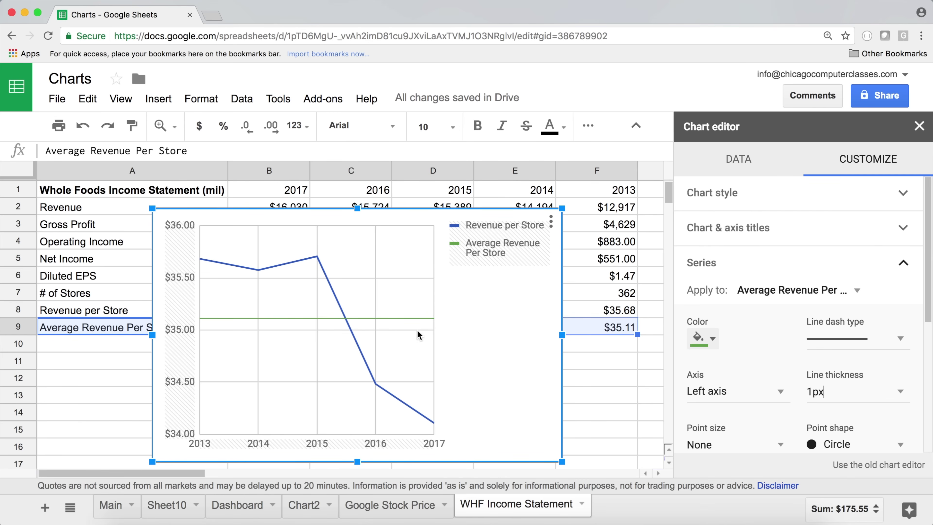
pyautogui.click(471, 238)
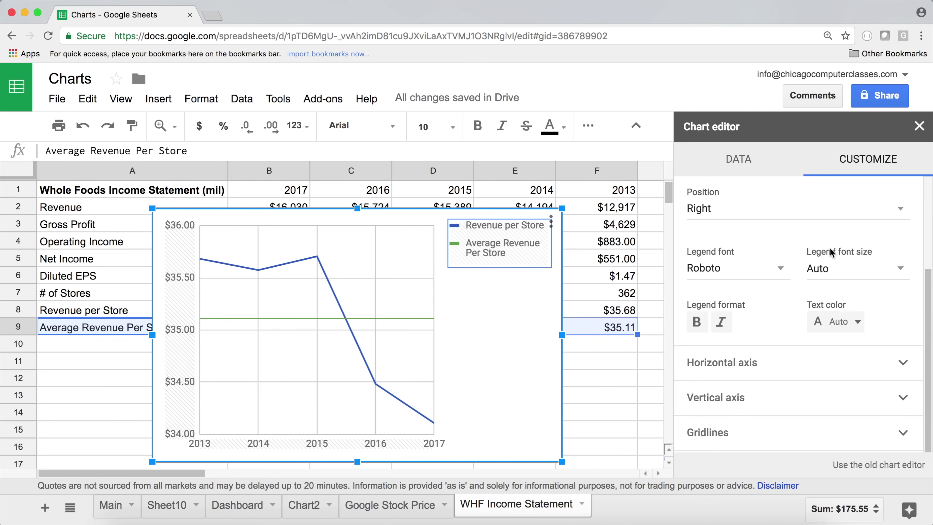
pyautogui.click(734, 212)
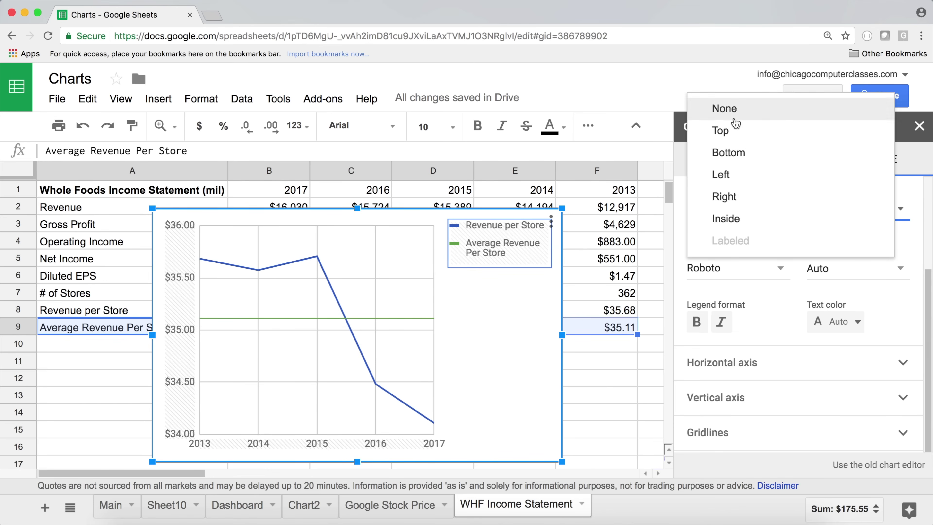
pyautogui.click(738, 153)
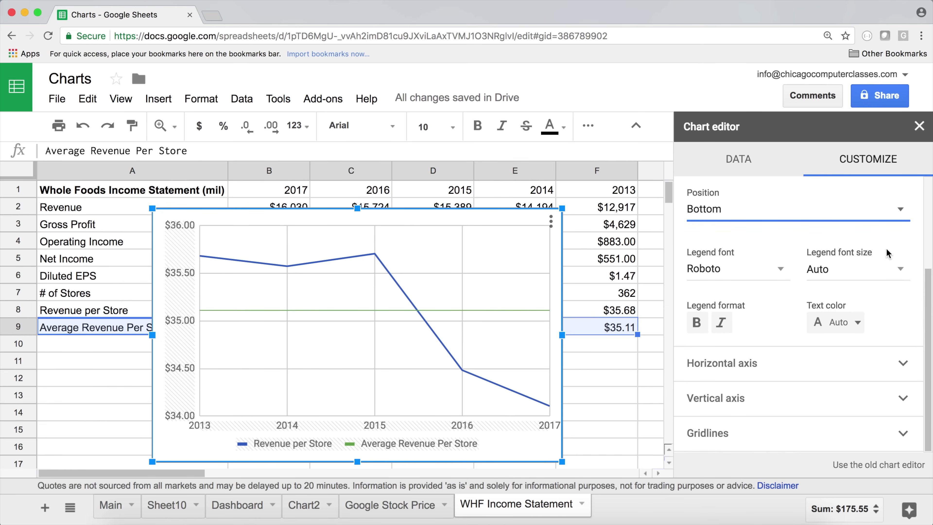
# - Give the chart the title "Revenue Per Store Over Time"
pyautogui.scroll(1, 875, 279)
pyautogui.scroll(5, 876, 281)
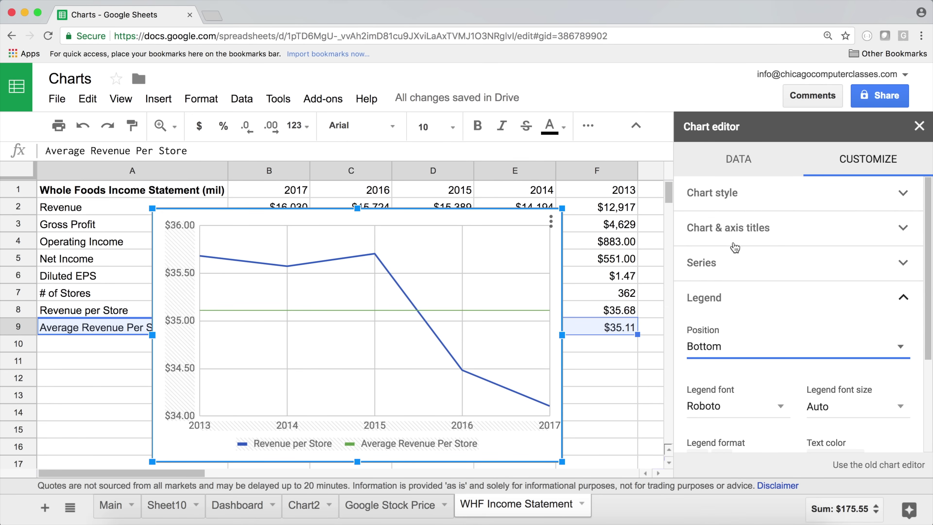
pyautogui.click(732, 229)
pyautogui.click(727, 303)
pyautogui.write('Re')
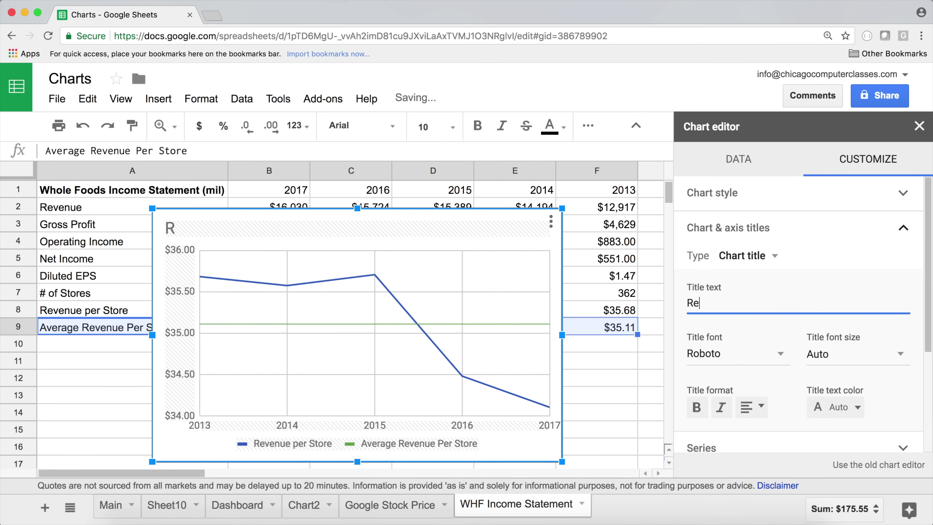
pyautogui.write('venue PEr Sot')
pyautogui.press('BackSpace')
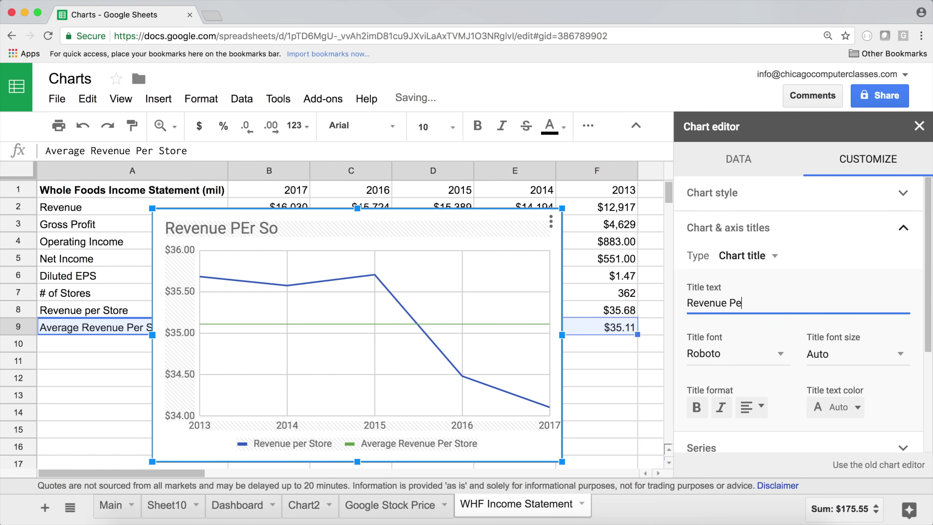
pyautogui.write('r Store Over Time')
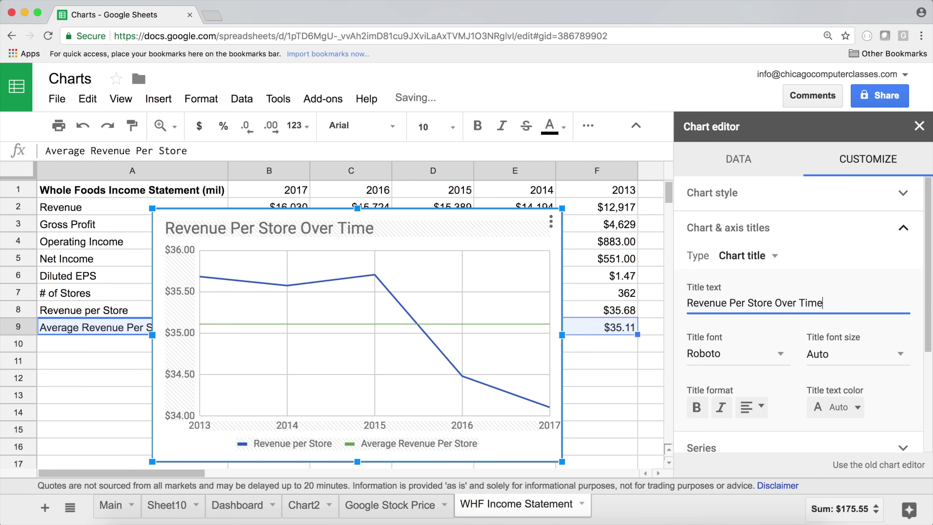
# - Center the chart title and make it bold
pyautogui.click(751, 407)
pyautogui.click(771, 435)
pyautogui.click(699, 409)
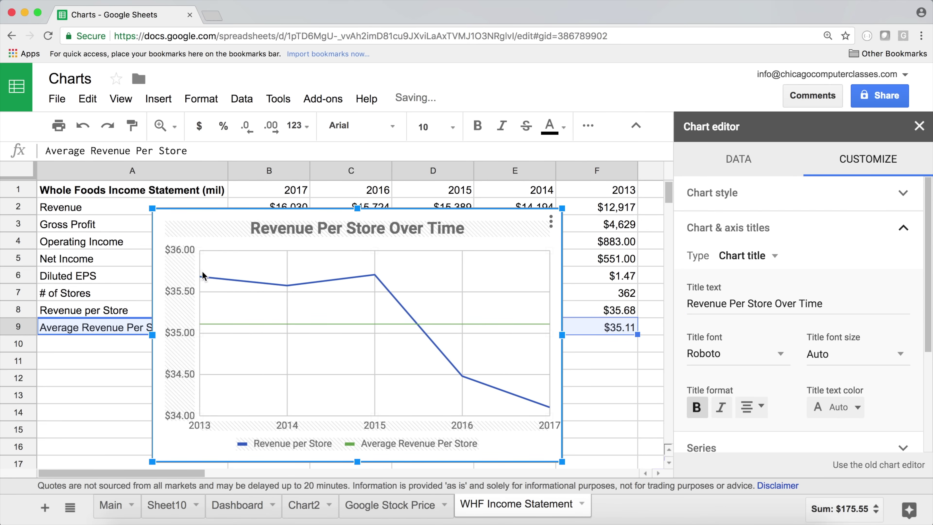
# - Add the vertical axis title "Sales in Millions" to the Revenue Per Store Over Time chart
pyautogui.click(177, 256)
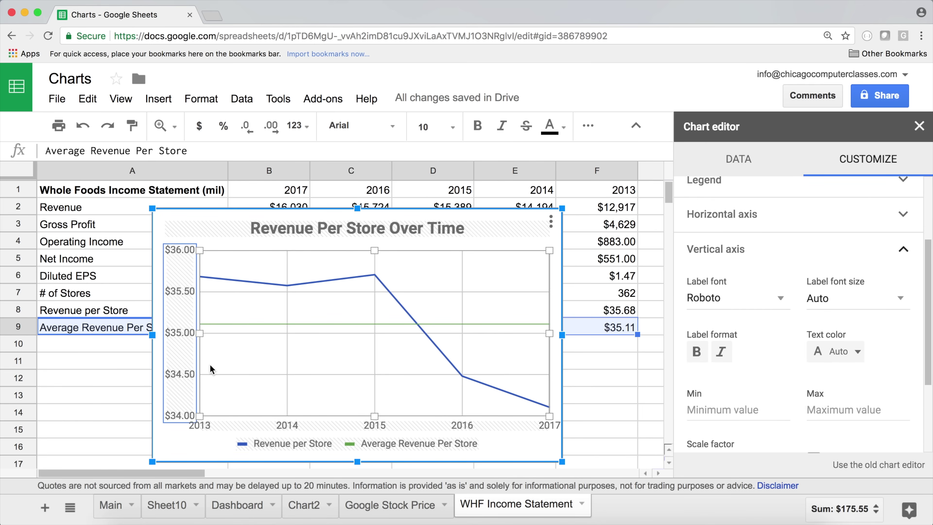
pyautogui.moveTo(928, 259); pyautogui.dragTo(926, 119)
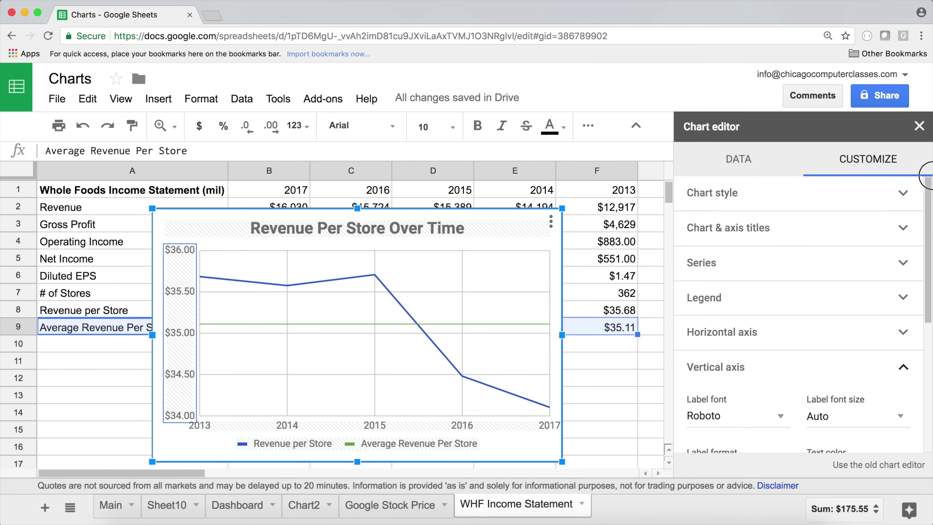
pyautogui.click(825, 226)
pyautogui.click(753, 263)
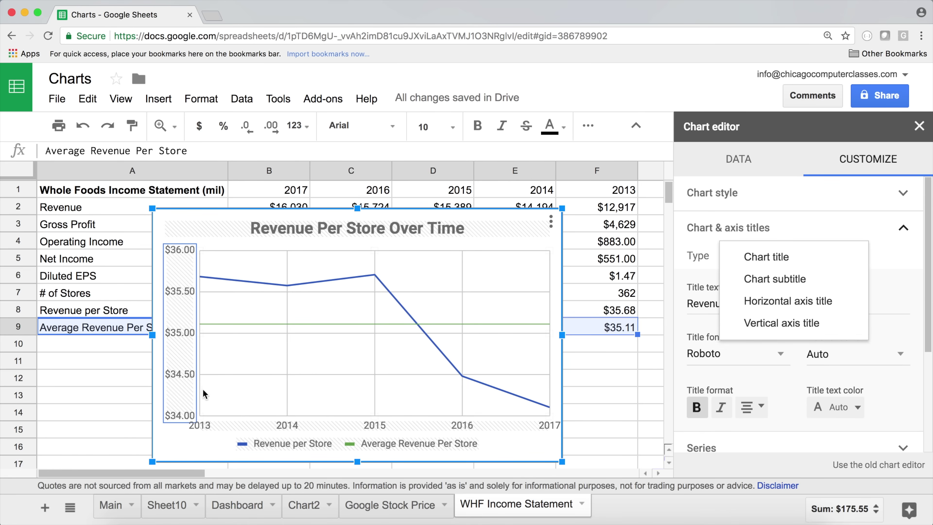
pyautogui.click(807, 332)
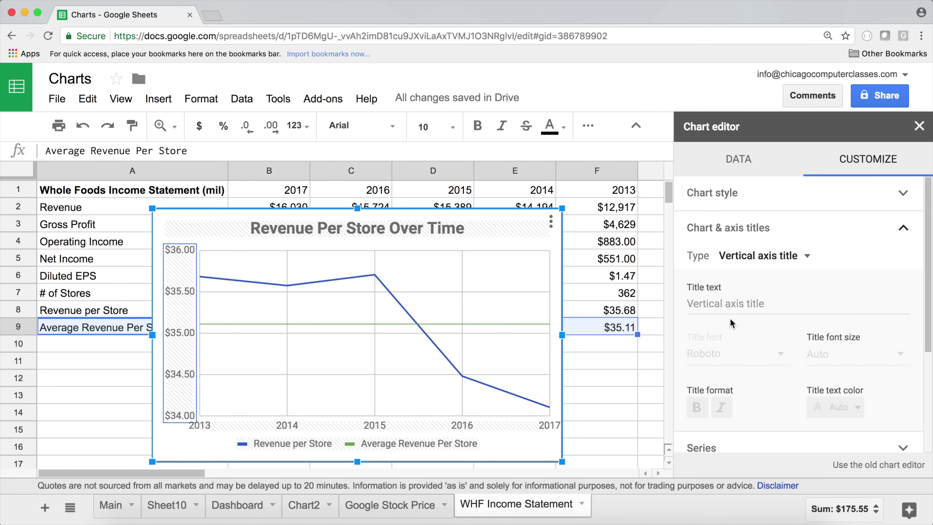
pyautogui.click(740, 304)
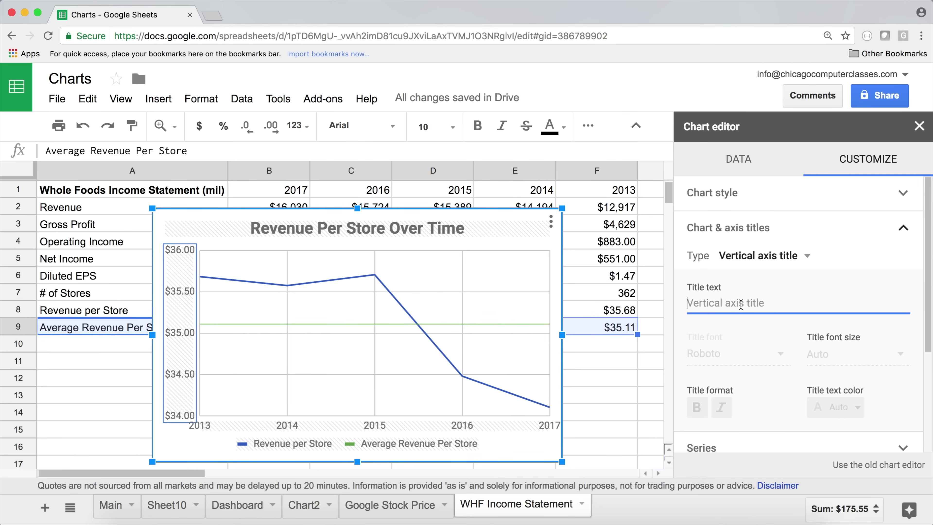
pyautogui.write('Sales in Millino')
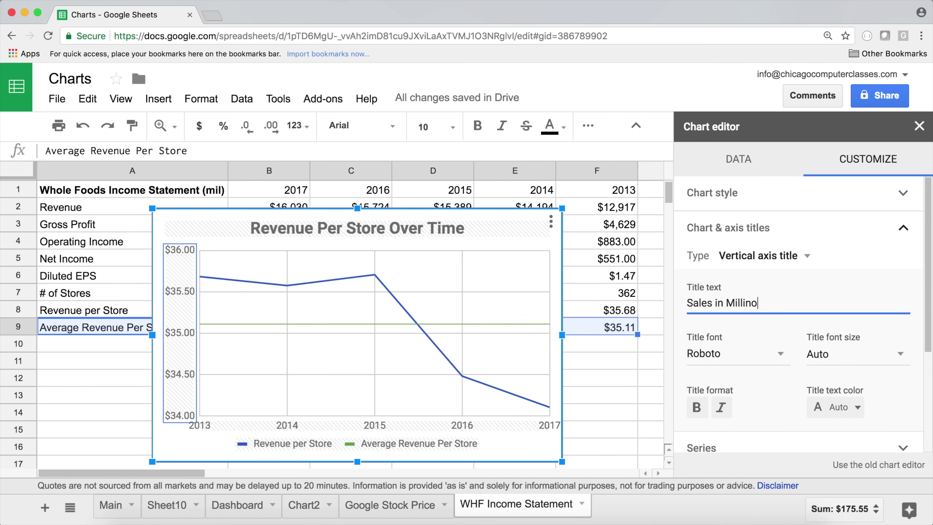
pyautogui.press('BackSpace')
pyautogui.press('BackSpace')
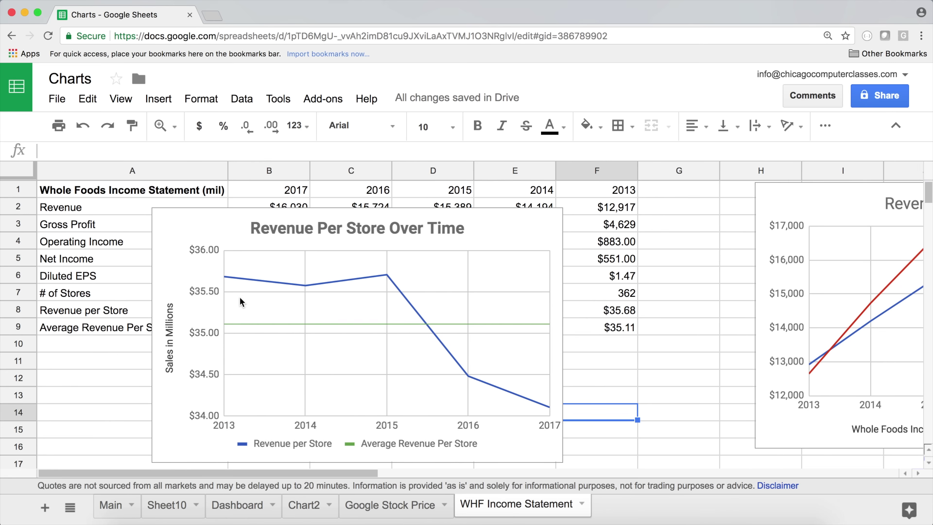
# - Move the Revenue Per Store Over Time chart so that it starts over column A, just below row 1
pyautogui.moveTo(214, 217); pyautogui.dragTo(112, 217)
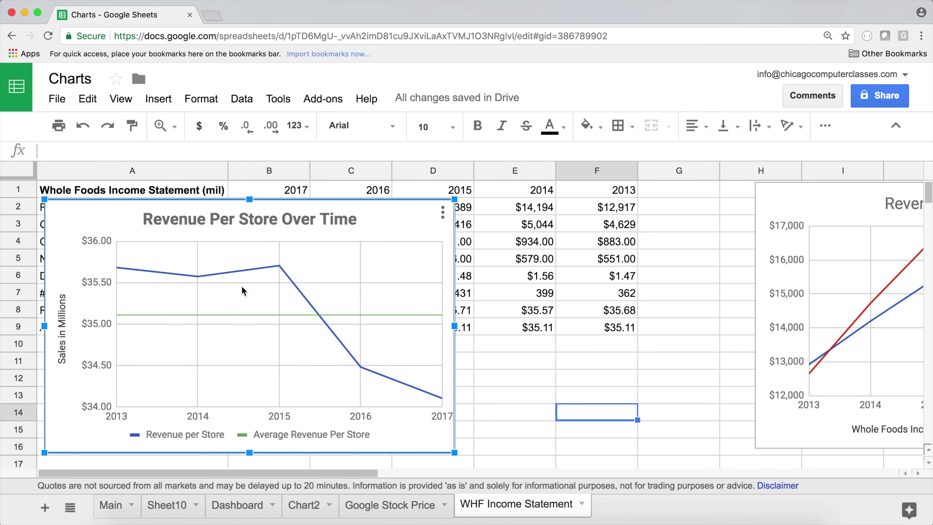
pyautogui.moveTo(281, 271)
pyautogui.moveTo(359, 369)
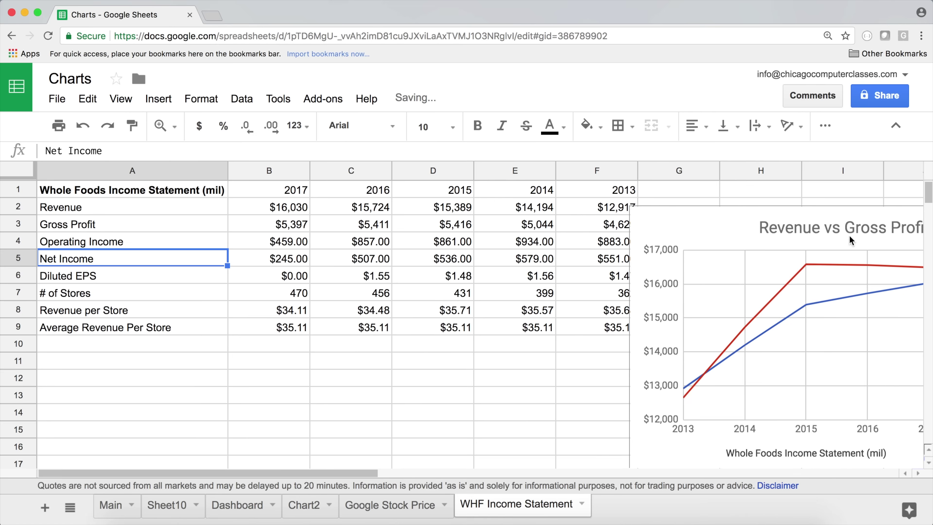
# - Move the Revenue vs Gross Profit chart over to column H so it no longer covers the 2013 figures
pyautogui.click(723, 221)
pyautogui.moveTo(672, 221); pyautogui.dragTo(788, 220)
pyautogui.click(672, 242)
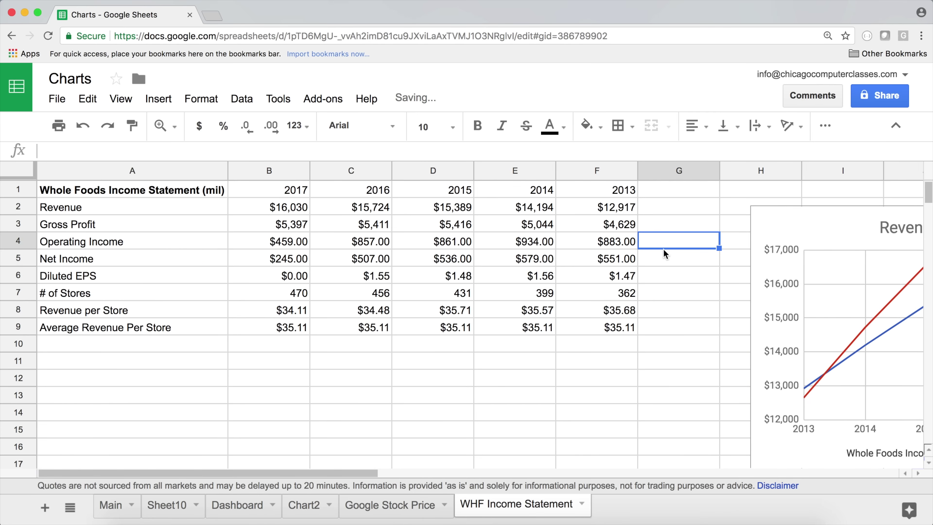
# - Insert a line chart of the revenue data in A1:F2, shrink it and position it over the table below row 1
pyautogui.moveTo(99, 191); pyautogui.dragTo(586, 208)
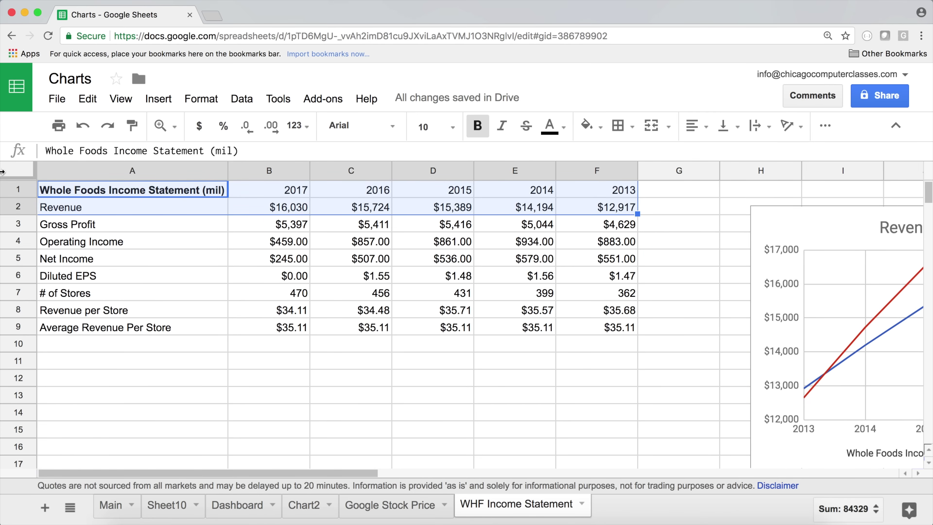
pyautogui.click(158, 98)
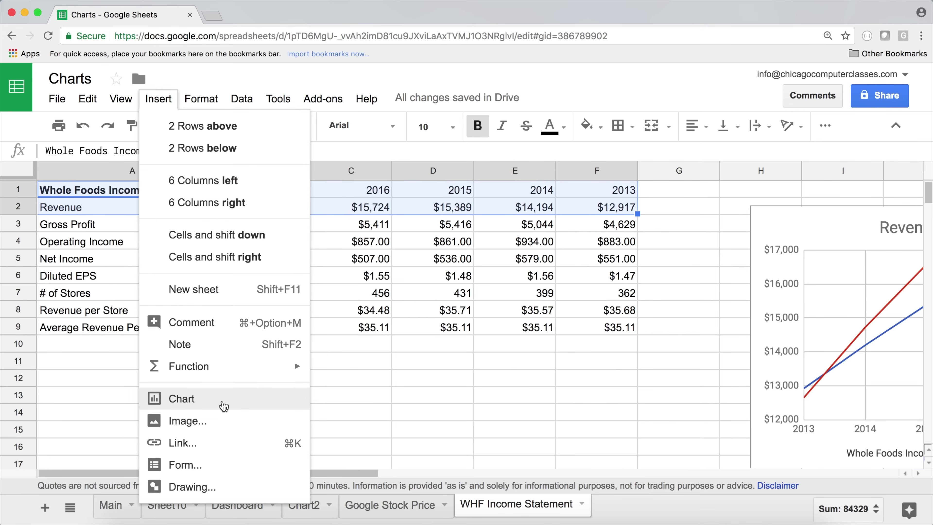
pyautogui.click(223, 405)
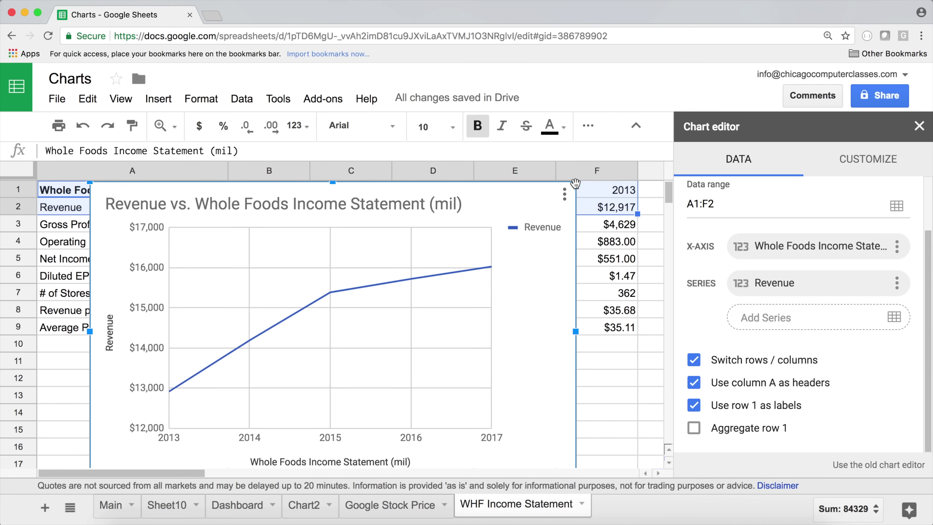
pyautogui.moveTo(577, 184); pyautogui.dragTo(512, 221)
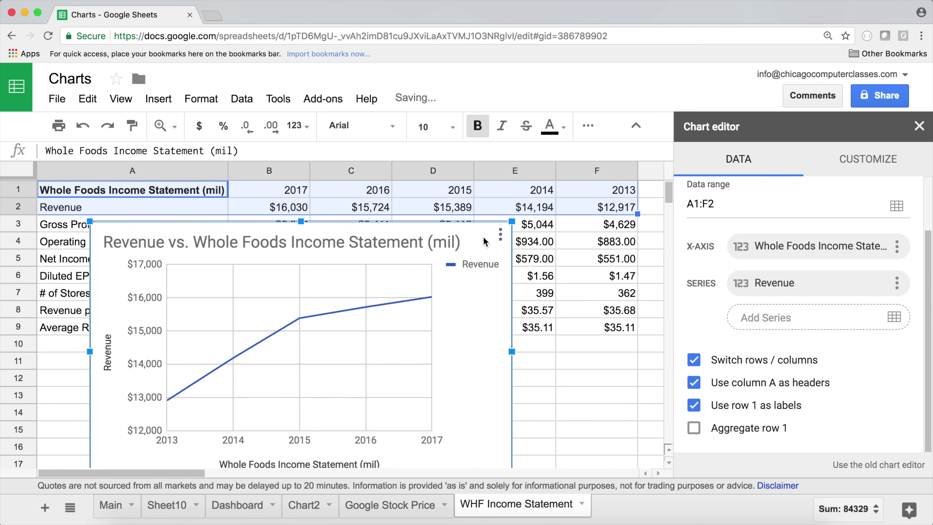
pyautogui.moveTo(122, 246); pyautogui.dragTo(144, 222)
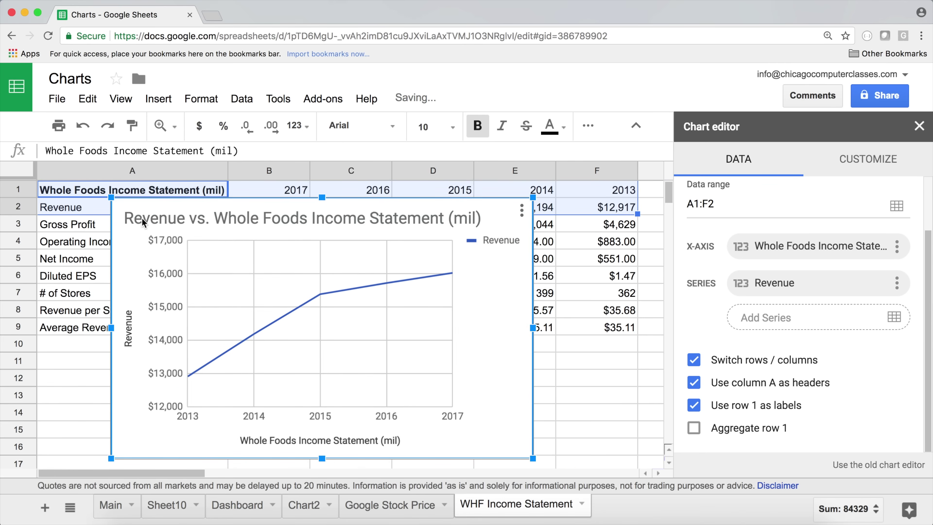
# - Change the new chart's title to "Whole Foods Revenue Year to Year (mil)"
pyautogui.doubleClick(265, 220)
pyautogui.moveTo(197, 221); pyautogui.dragTo(75, 221)
pyautogui.press('BackSpace')
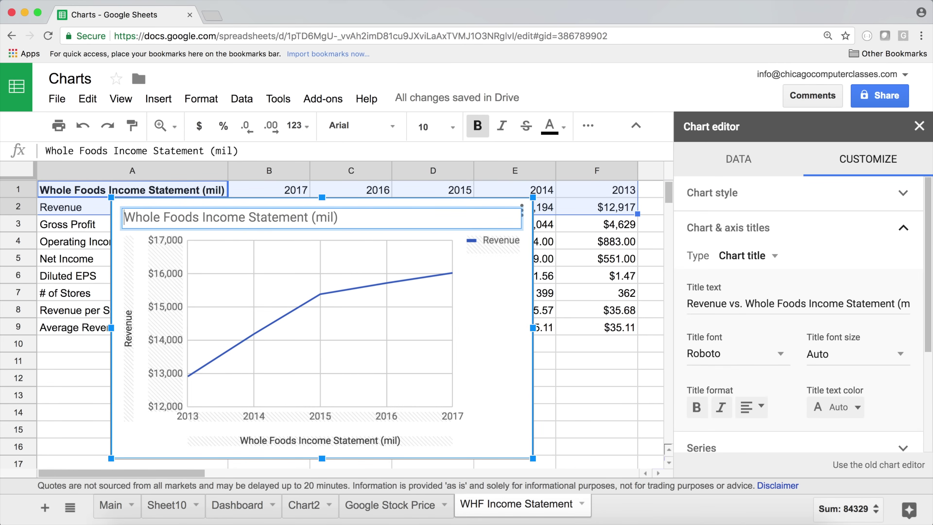
pyautogui.moveTo(199, 214); pyautogui.dragTo(312, 217)
pyautogui.press('BackSpace')
pyautogui.write('Revenue ')
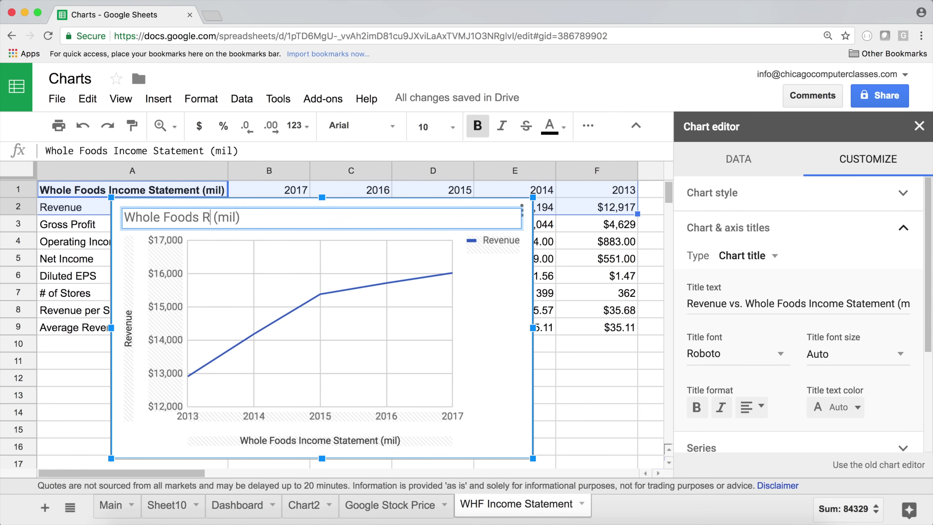
pyautogui.write('Year to Year')
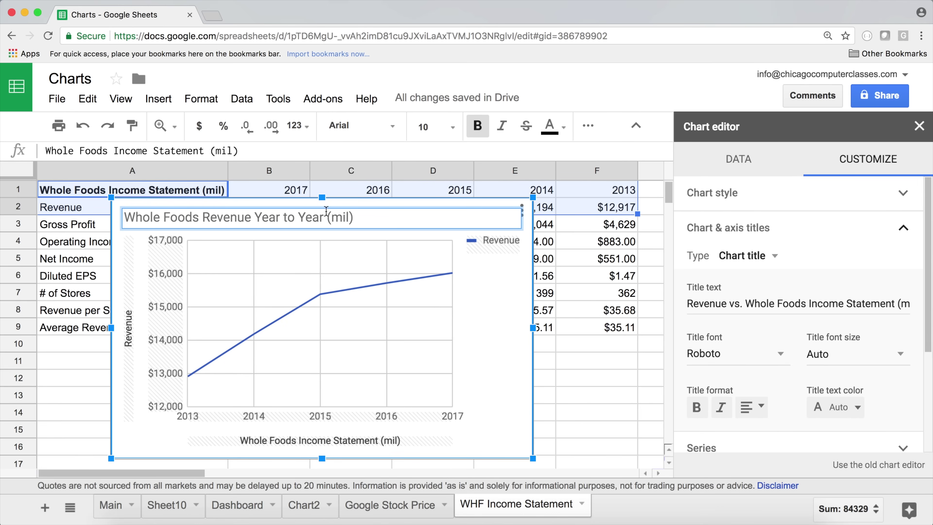
# - Remove the legend from the revenue chart by setting its position to None
pyautogui.click(487, 243)
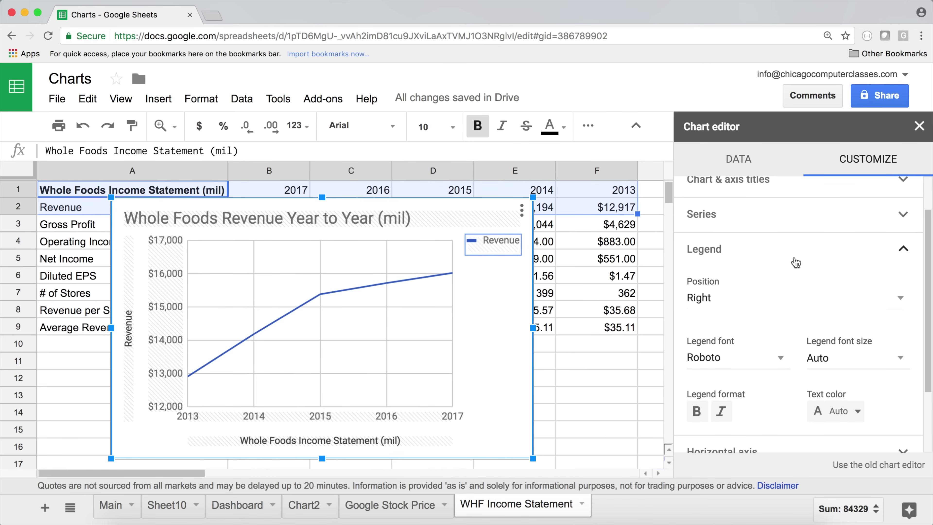
pyautogui.click(773, 299)
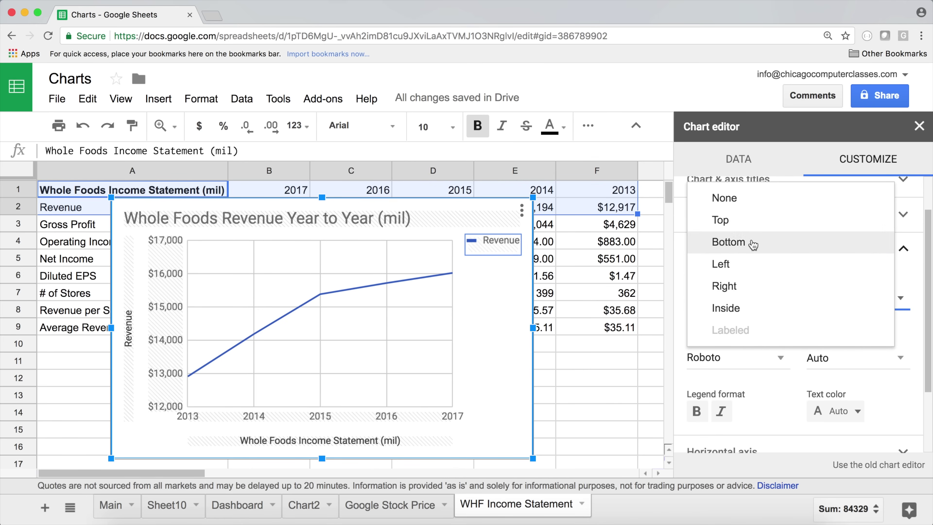
pyautogui.click(740, 204)
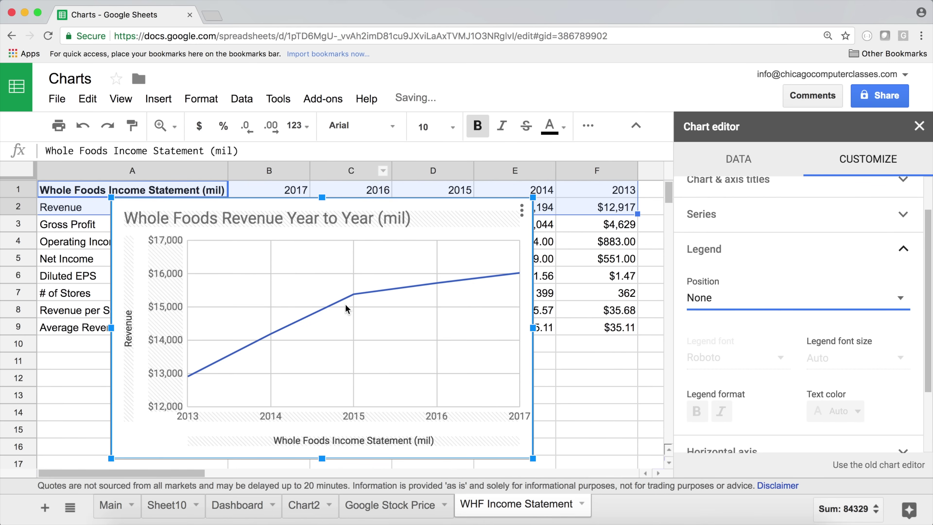
# - Center the revenue chart's title, make it bold and color it black
pyautogui.doubleClick(330, 218)
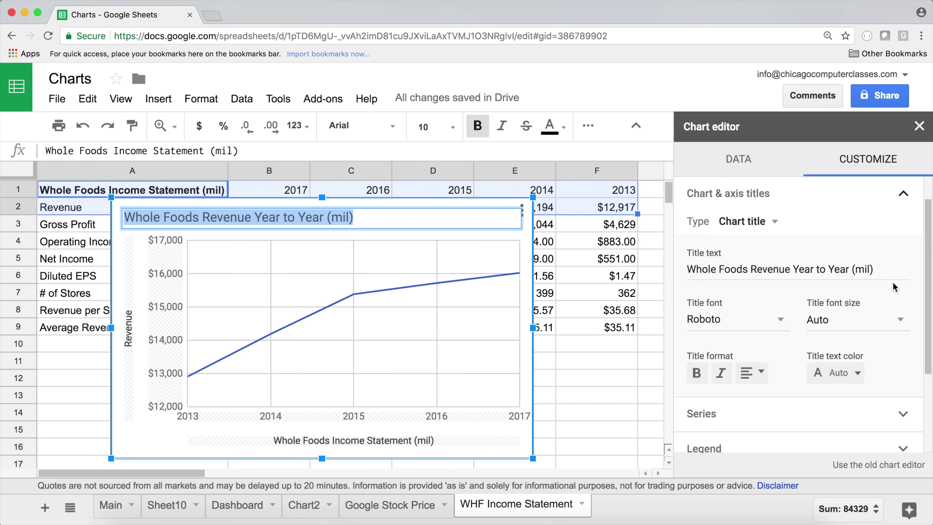
pyautogui.click(767, 372)
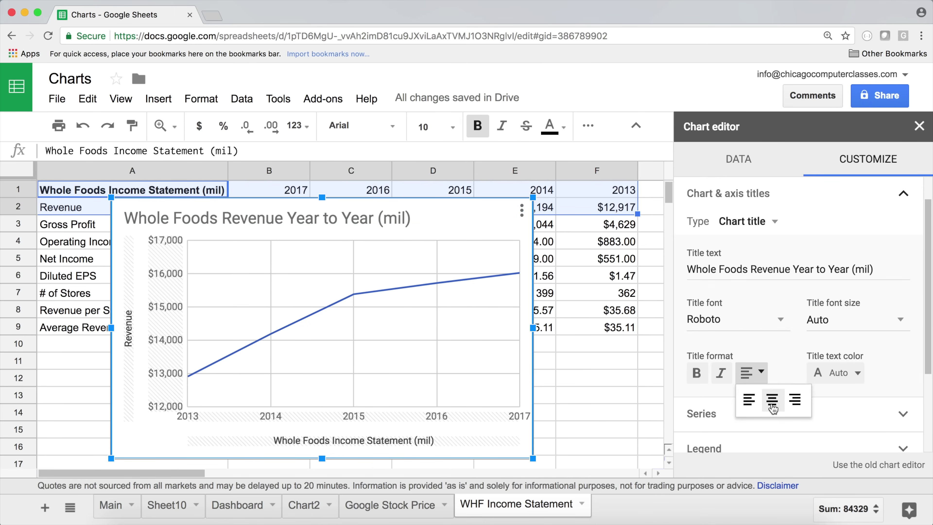
pyautogui.click(770, 403)
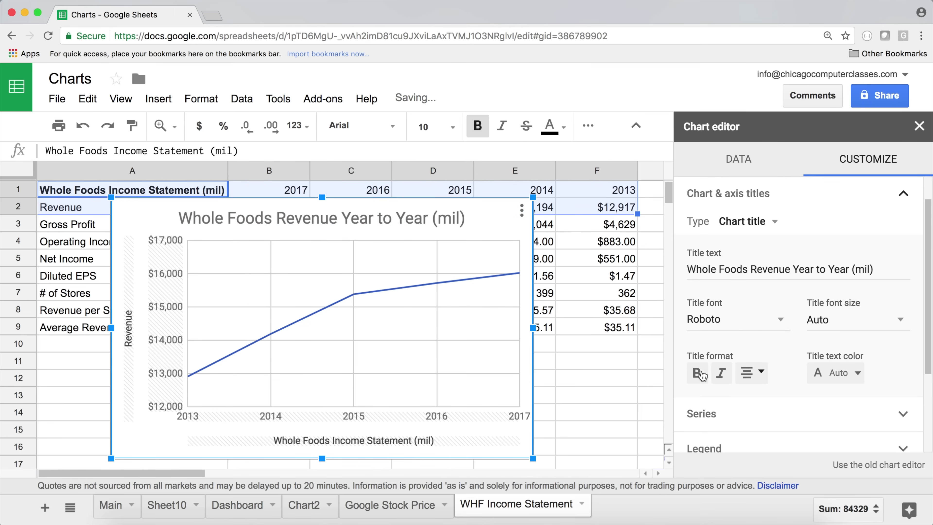
pyautogui.click(698, 373)
pyautogui.click(831, 372)
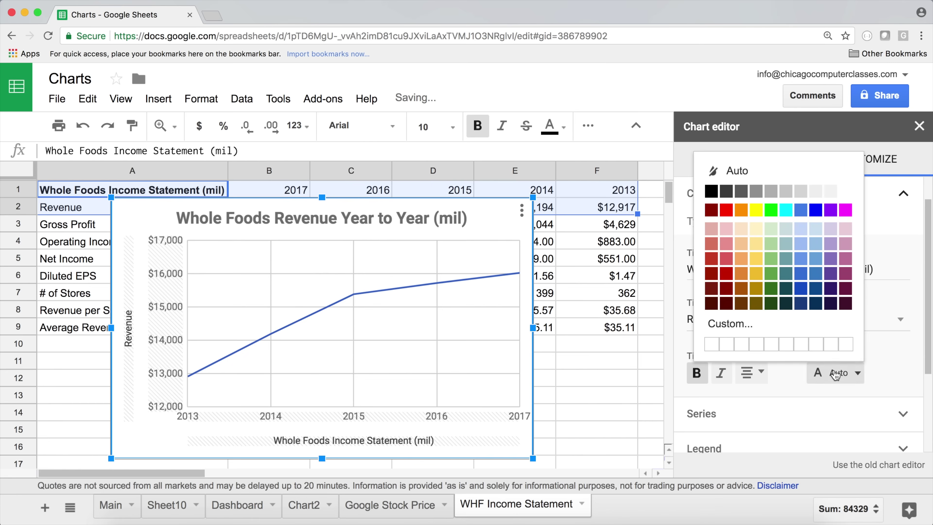
pyautogui.click(710, 191)
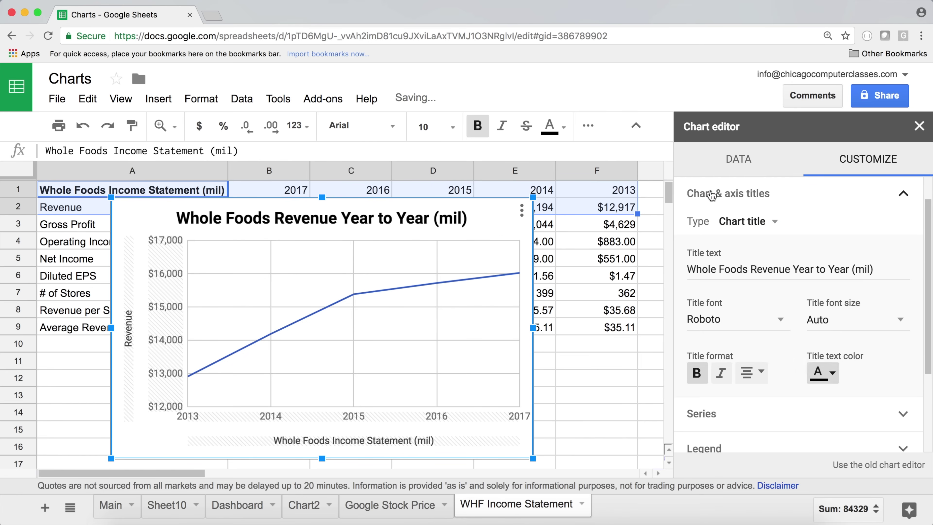
pyautogui.press('Escape')
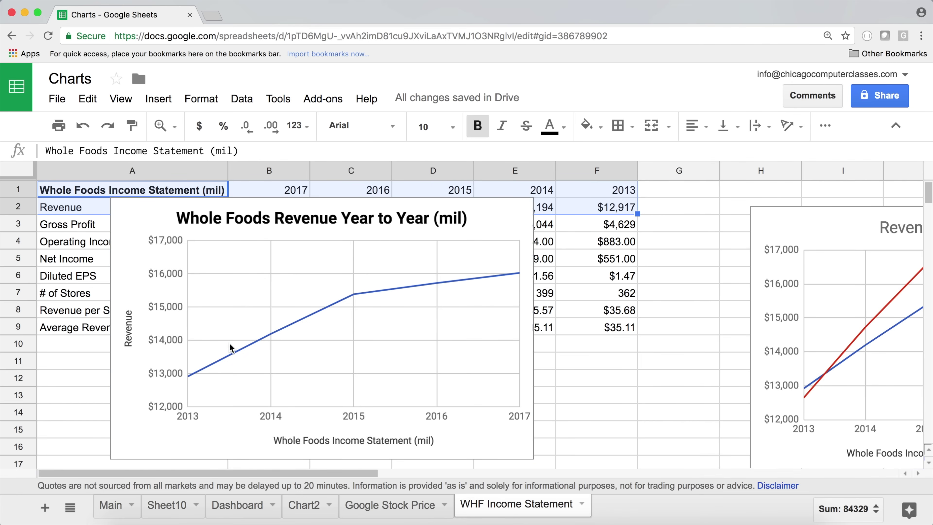
# - Add a trendline to the chart's Revenue series and set the series line thickness to 1px
pyautogui.doubleClick(257, 341)
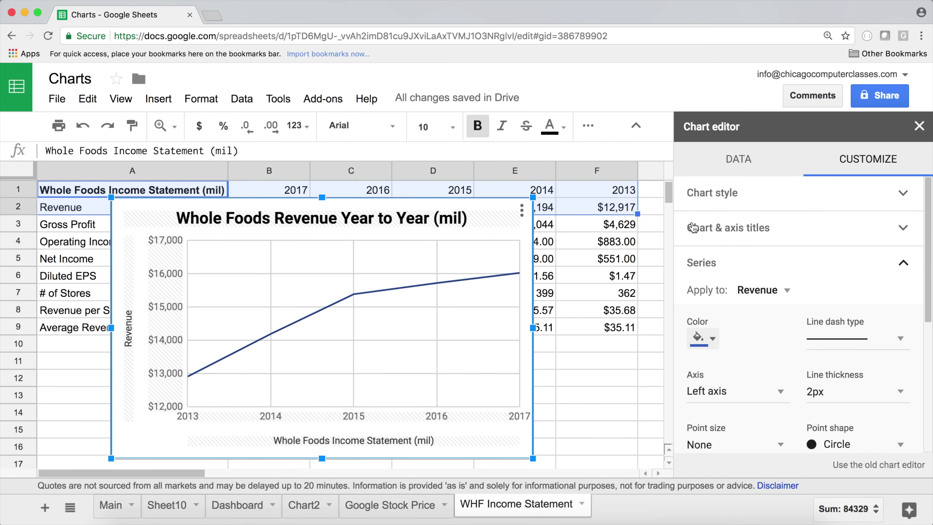
pyautogui.click(433, 341)
pyautogui.click(351, 301)
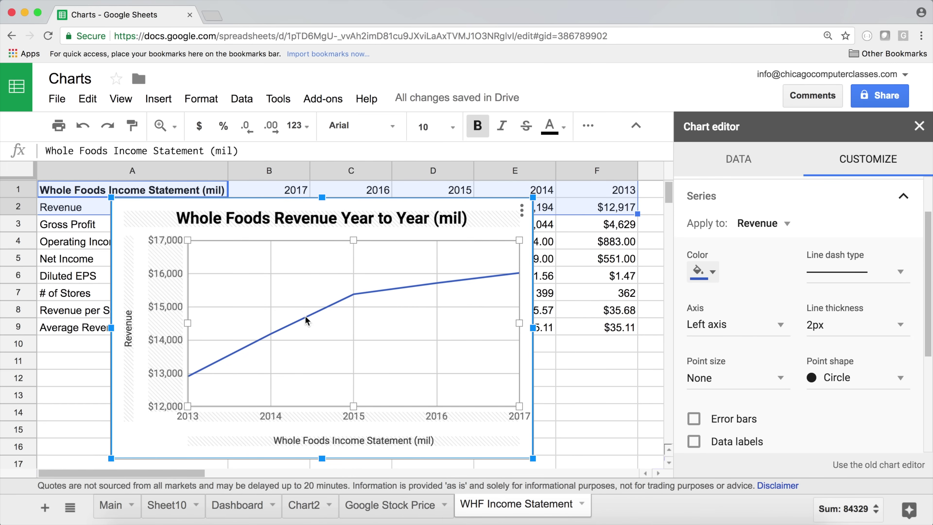
pyautogui.click(784, 224)
pyautogui.click(786, 229)
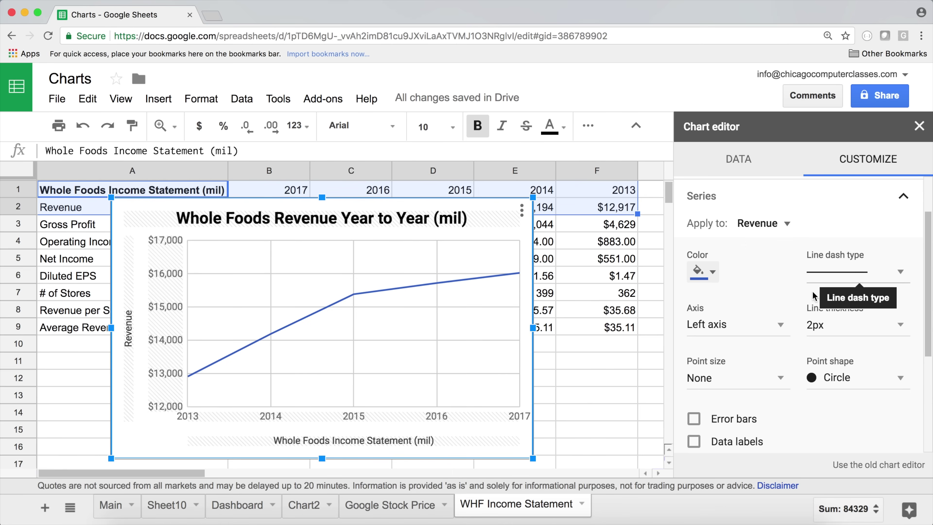
pyautogui.scroll(-1, 761, 327)
pyautogui.scroll(2, 760, 329)
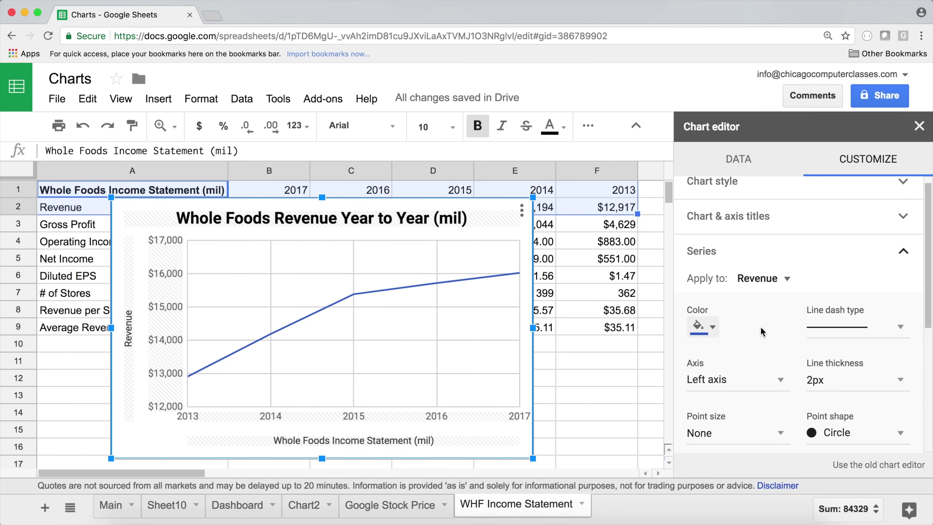
pyautogui.scroll(-3, 769, 311)
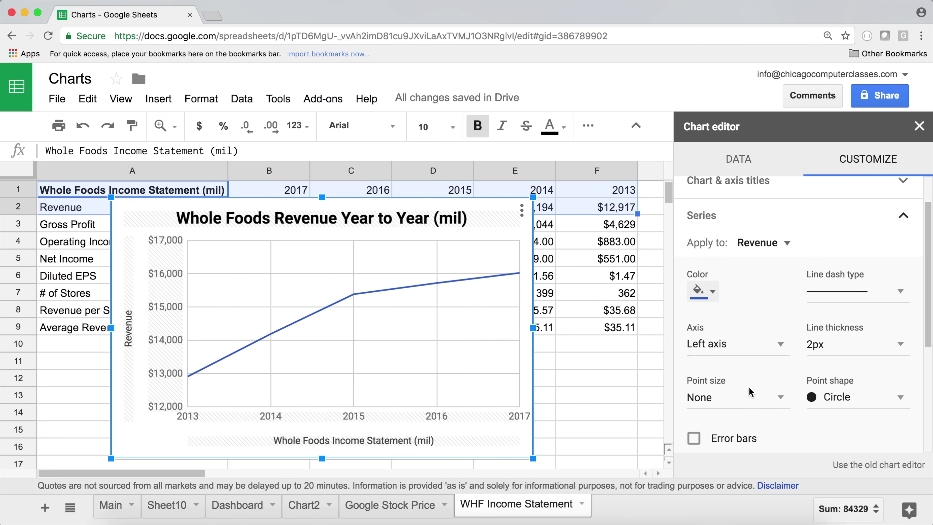
pyautogui.click(729, 426)
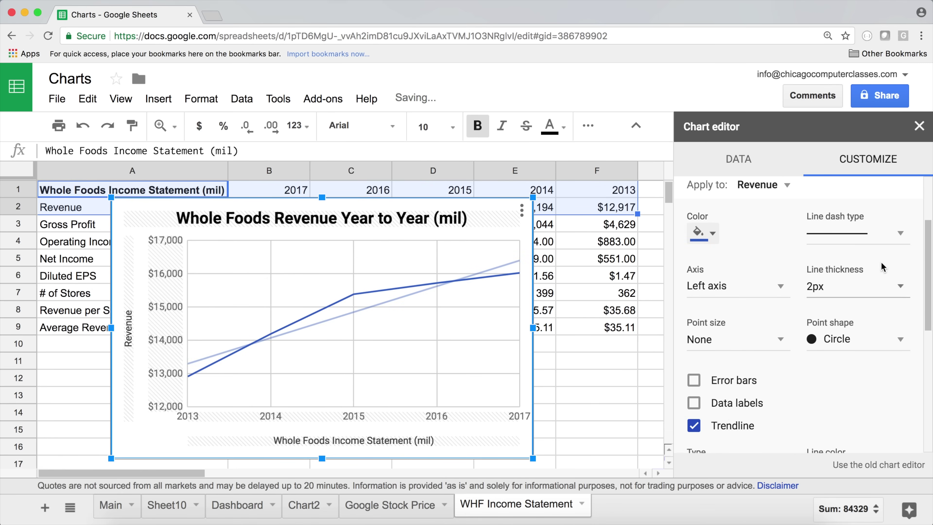
pyautogui.click(870, 293)
pyautogui.click(822, 314)
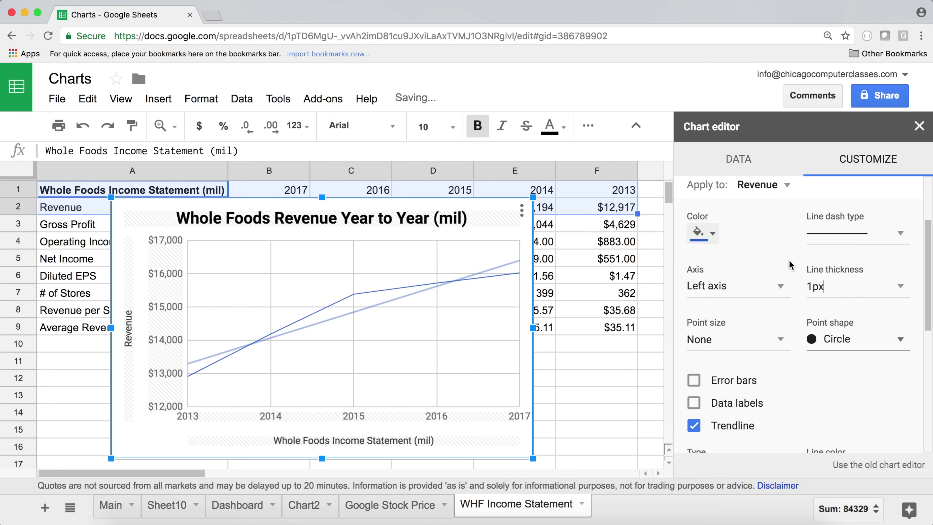
# - Color the trendline a muted medium green and set its line opacity to 70%
pyautogui.moveTo(923, 280); pyautogui.dragTo(923, 371)
pyautogui.click(827, 243)
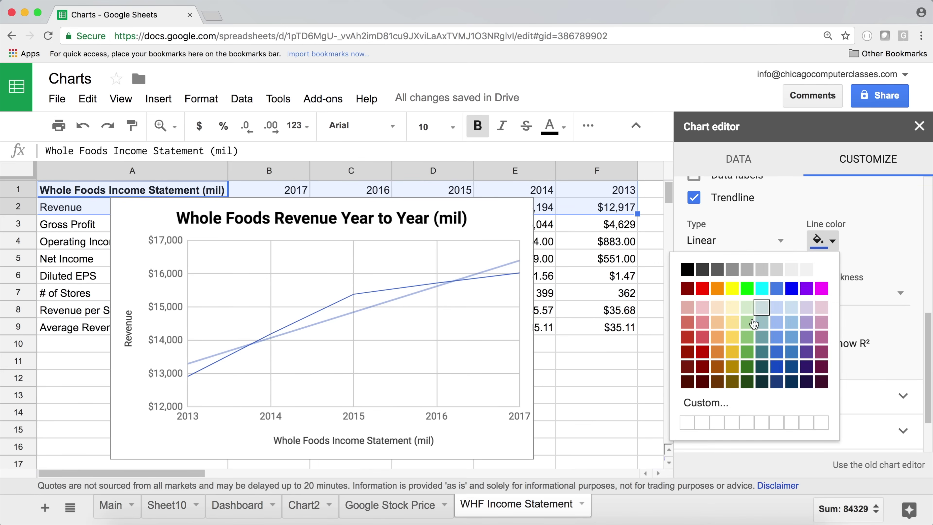
pyautogui.click(747, 288)
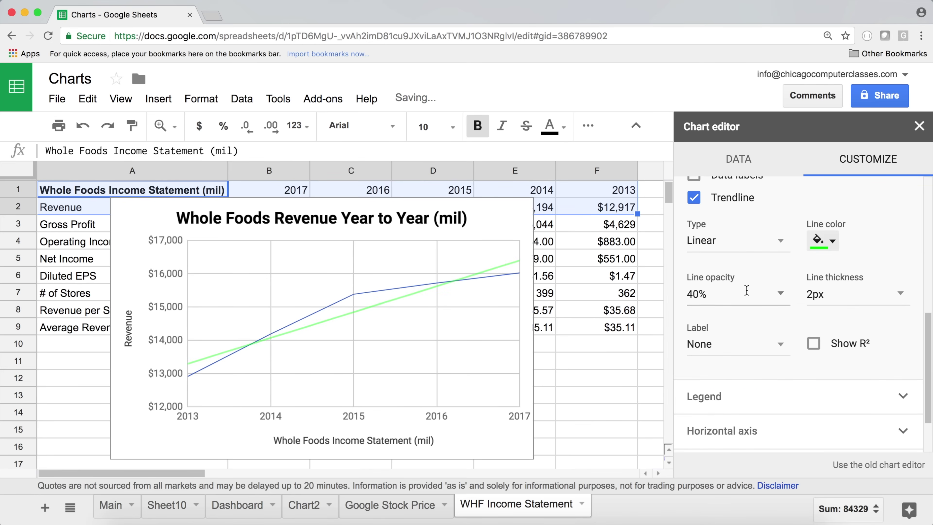
pyautogui.click(831, 245)
pyautogui.click(751, 353)
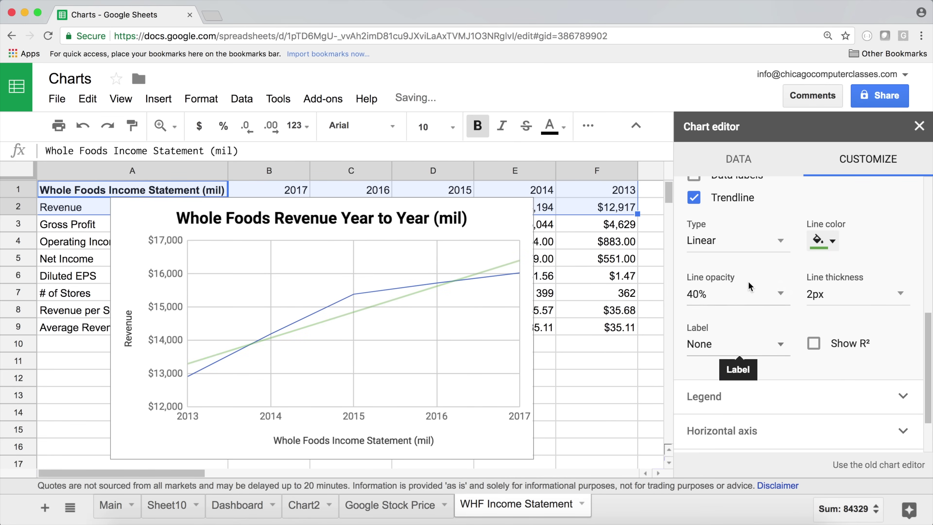
pyautogui.click(735, 294)
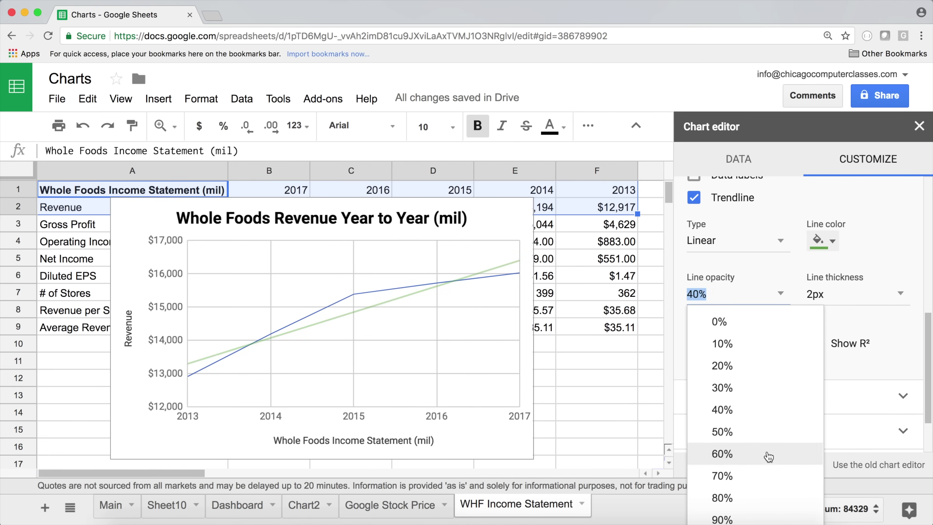
pyautogui.click(766, 476)
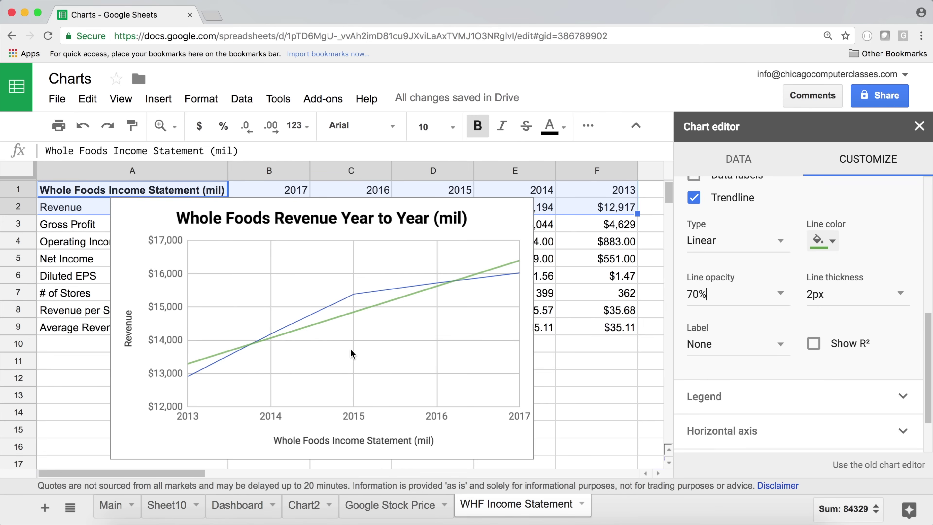
# - Show the revenue chart's legend by setting its position to Top
pyautogui.click(343, 315)
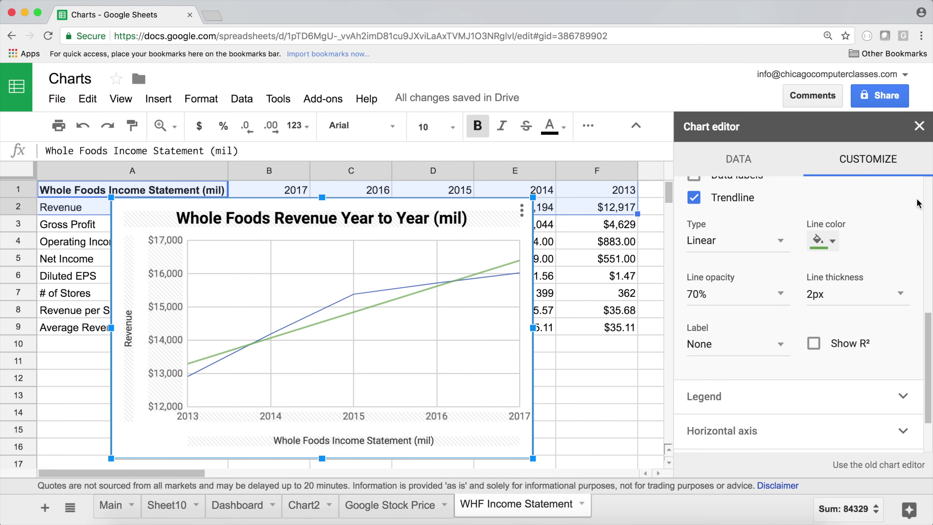
pyautogui.click(775, 396)
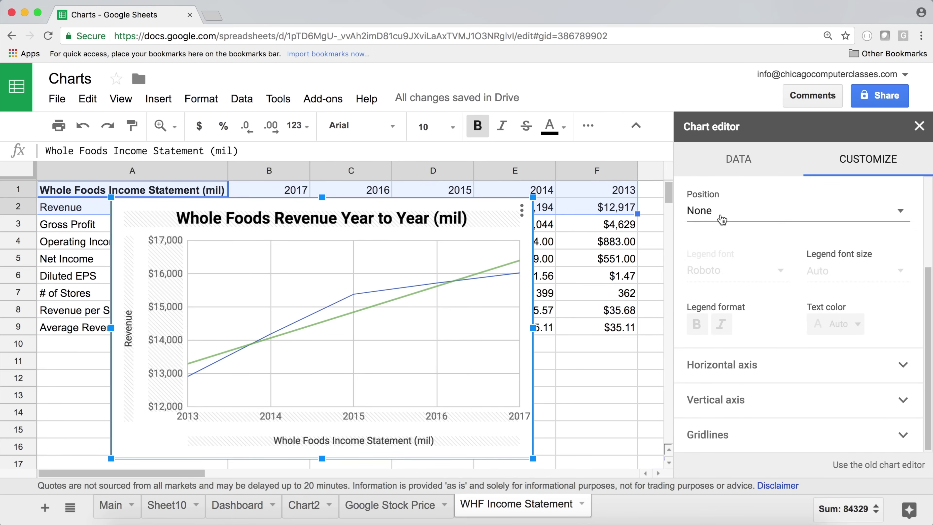
pyautogui.click(720, 211)
pyautogui.click(752, 231)
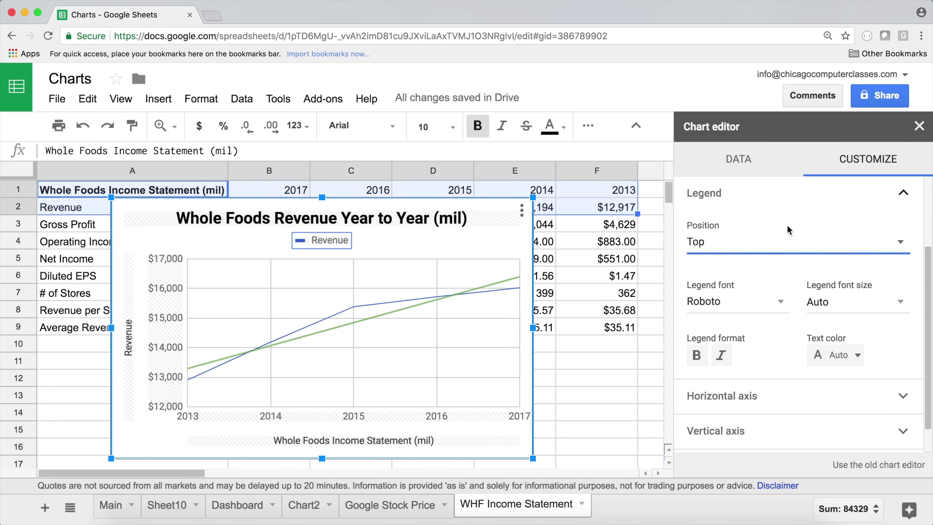
# - Set the trendline's label to Custom, keeping the text "Trendline for Revenue", and close the chart settings
pyautogui.click(404, 307)
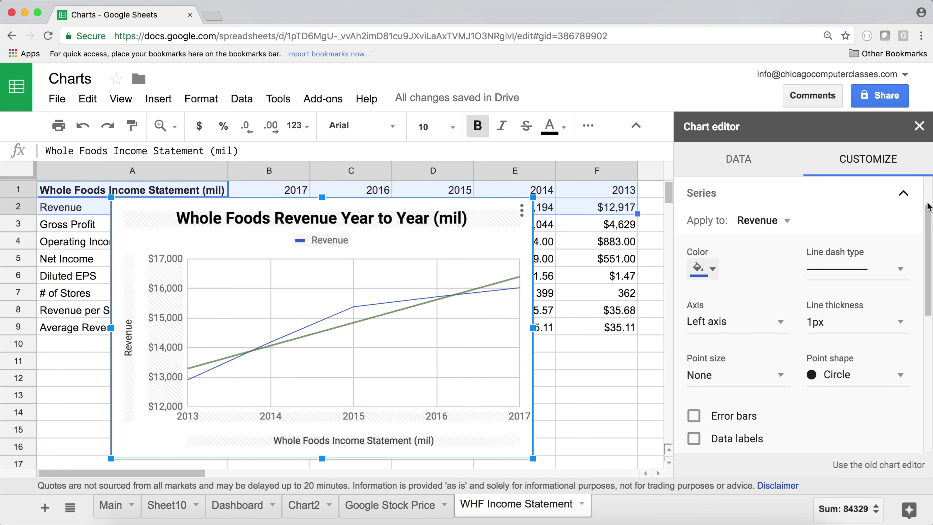
pyautogui.moveTo(928, 211); pyautogui.dragTo(929, 318)
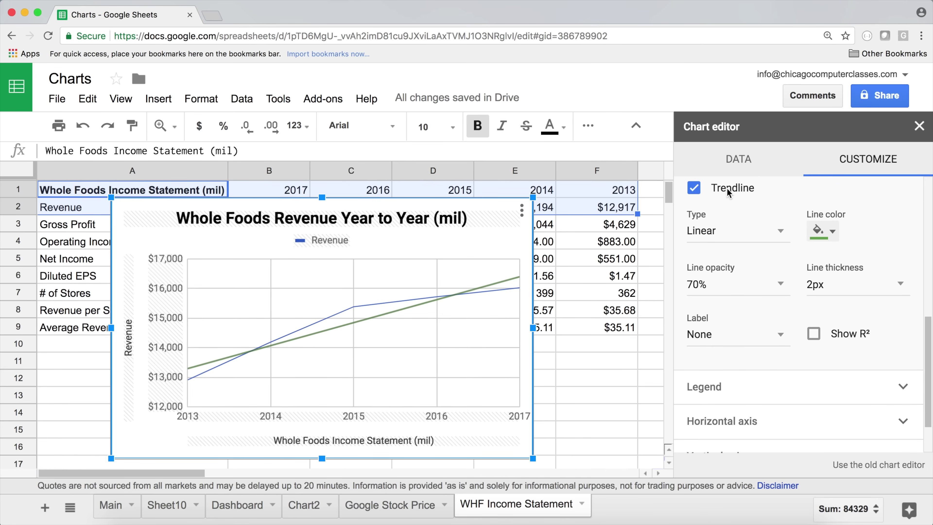
pyautogui.click(737, 335)
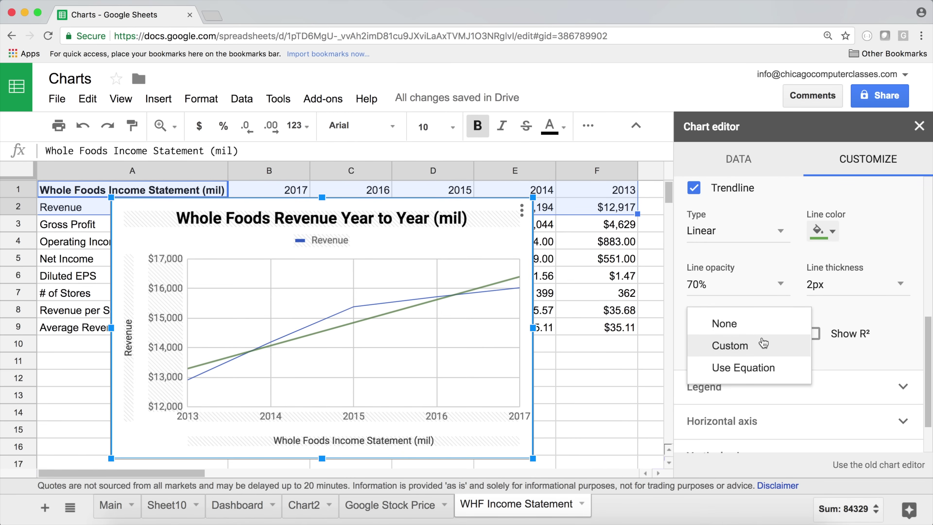
pyautogui.click(747, 349)
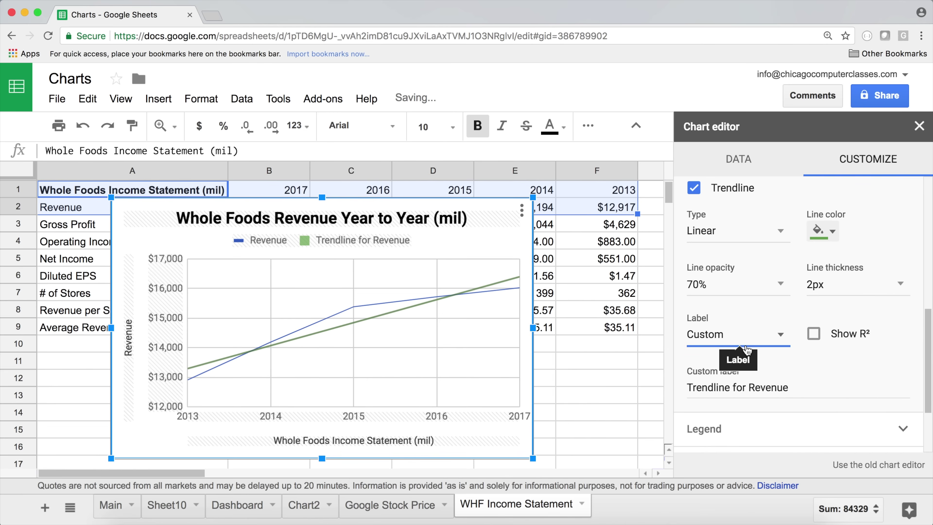
pyautogui.click(776, 386)
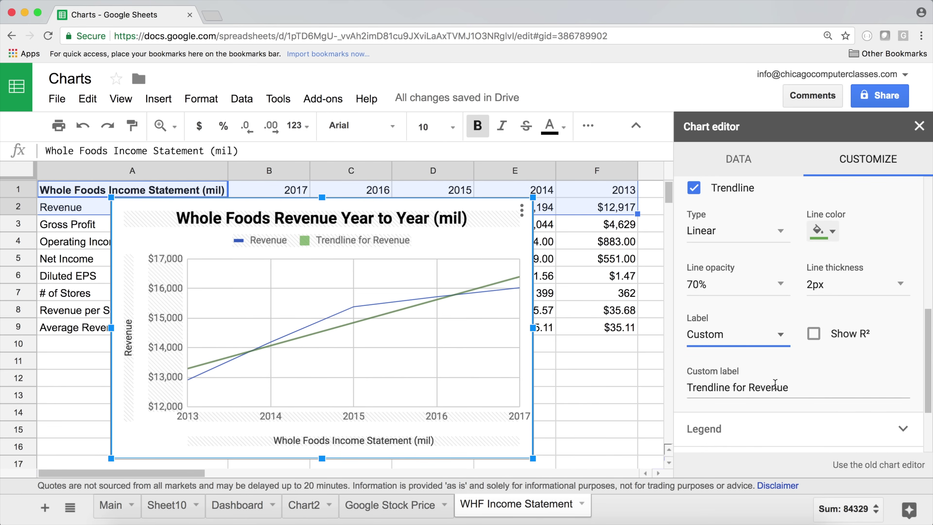
pyautogui.doubleClick(709, 387)
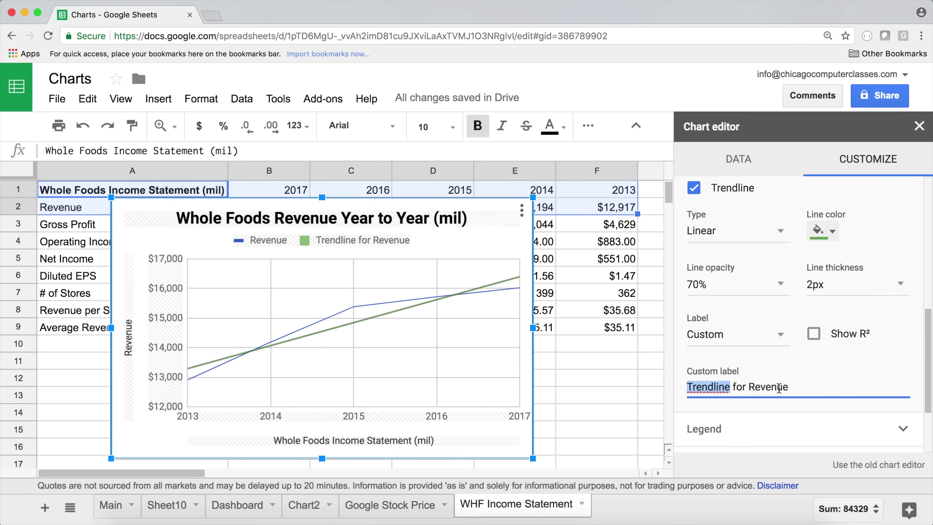
pyautogui.click(788, 386)
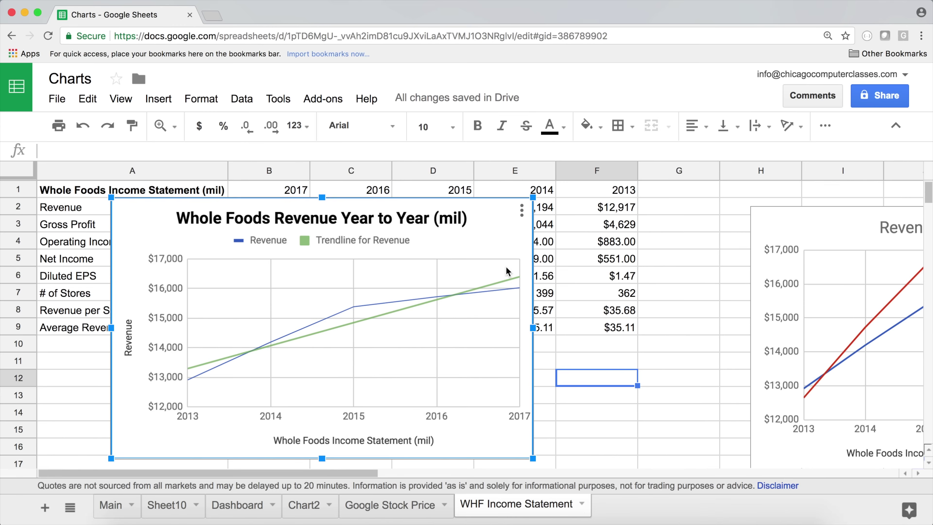
# - Extend the revenue chart's horizontal axis by setting its maximum value to 2019
pyautogui.doubleClick(515, 282)
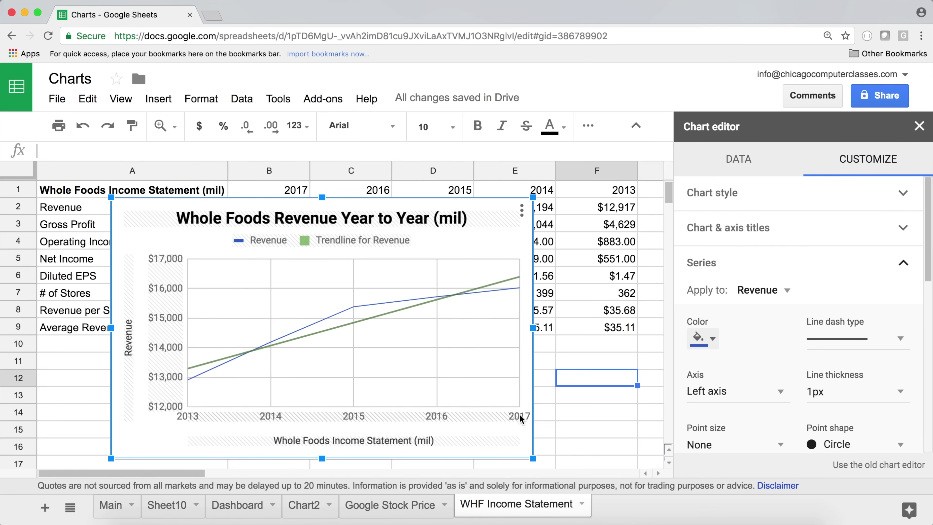
pyautogui.click(506, 279)
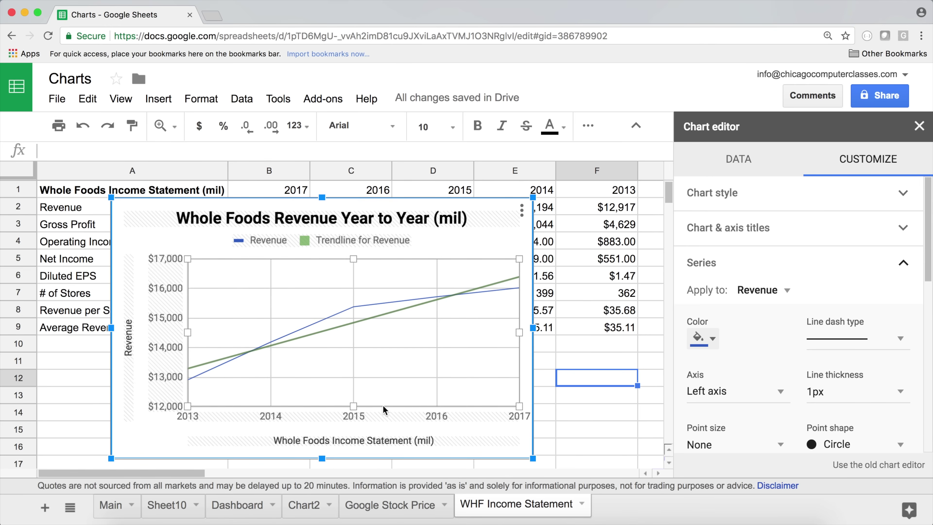
pyautogui.click(347, 413)
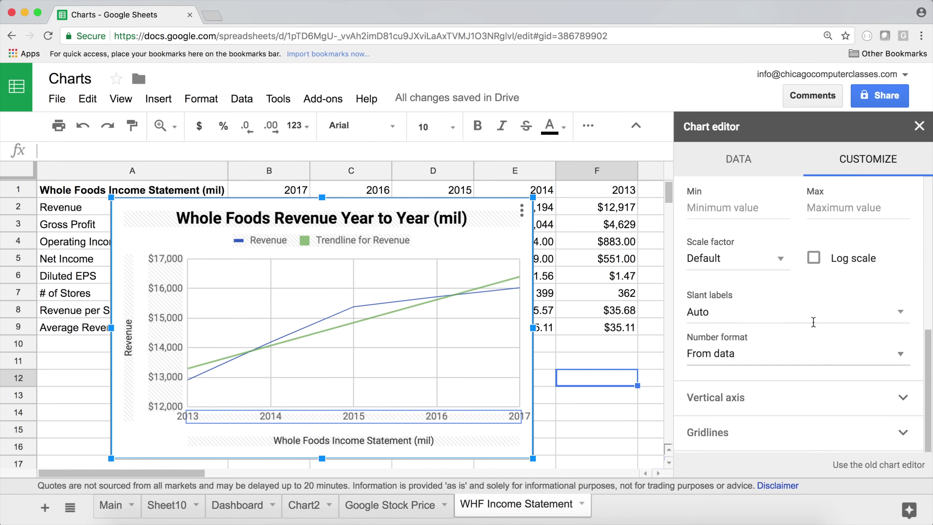
pyautogui.click(816, 209)
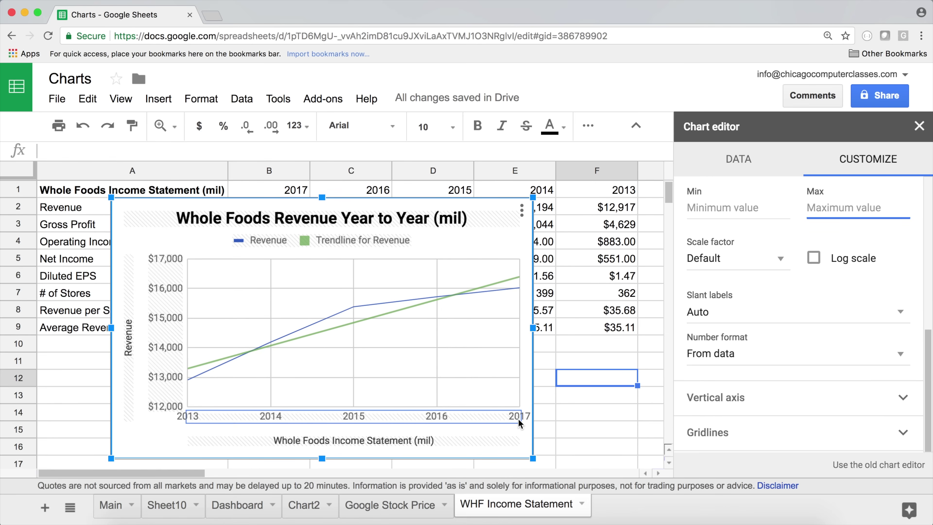
pyautogui.write('2019')
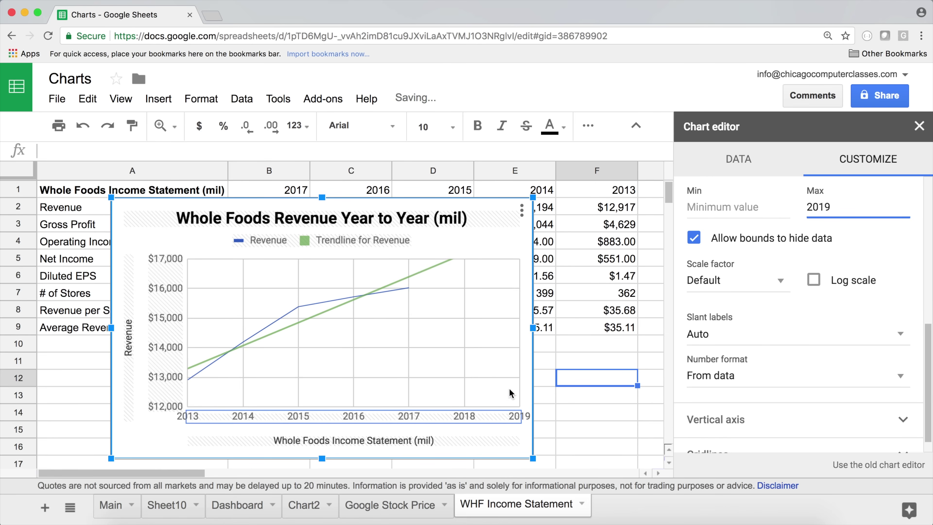
pyautogui.click(525, 385)
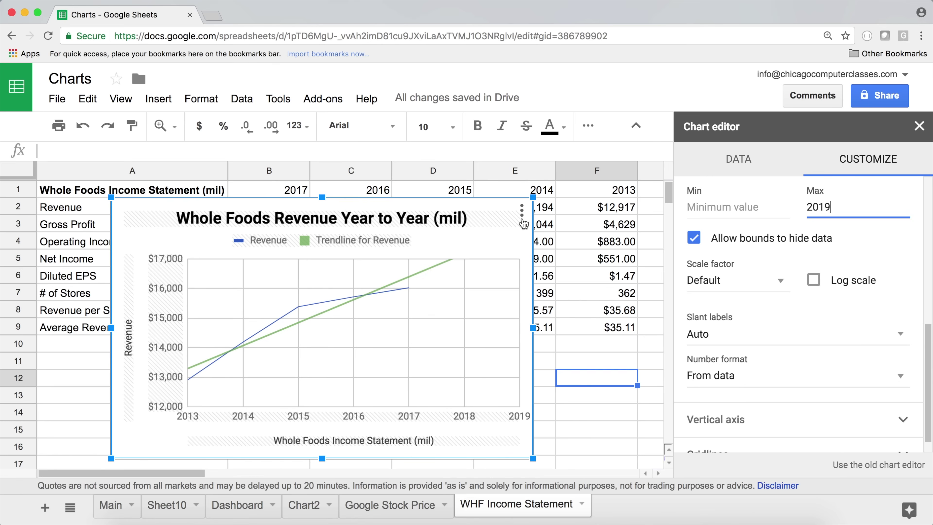
# - Set the maximum value of the revenue chart's vertical axis to 18000
pyautogui.click(163, 266)
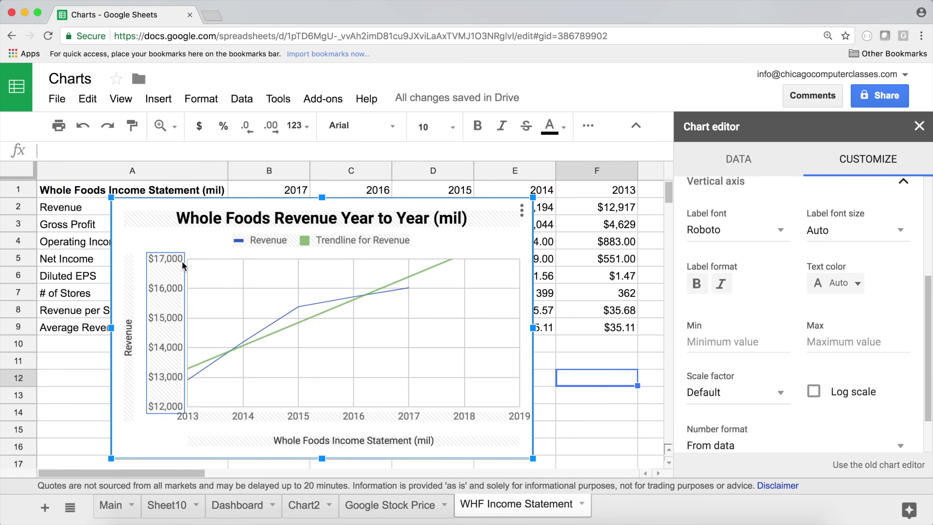
pyautogui.click(870, 340)
pyautogui.write('20000')
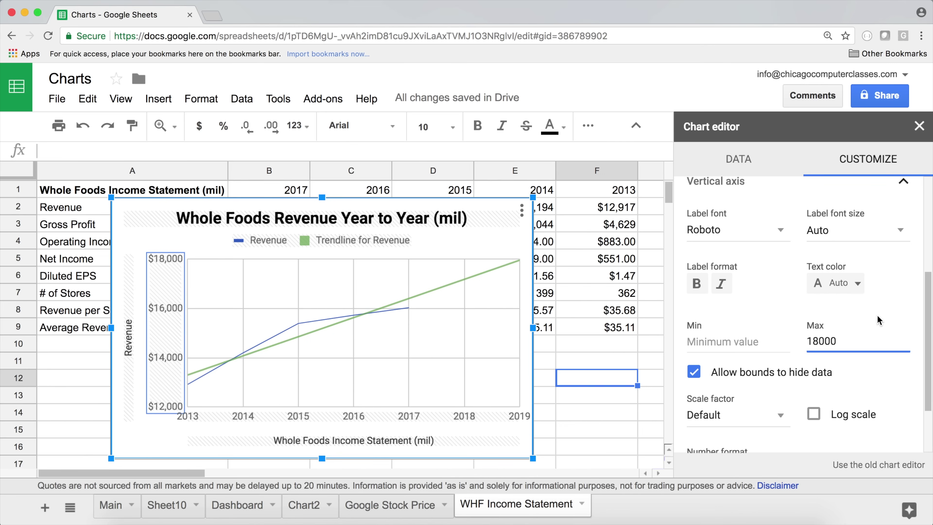
pyautogui.click(877, 317)
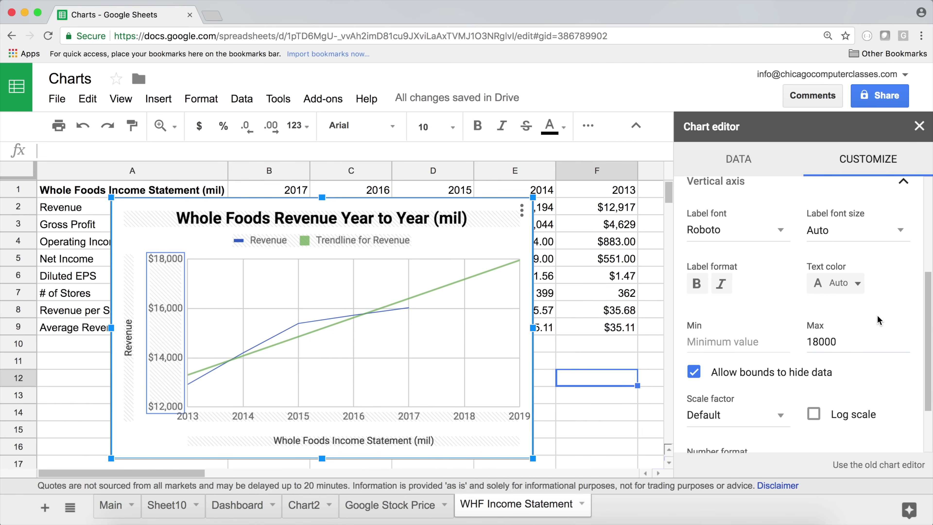
pyautogui.click(513, 261)
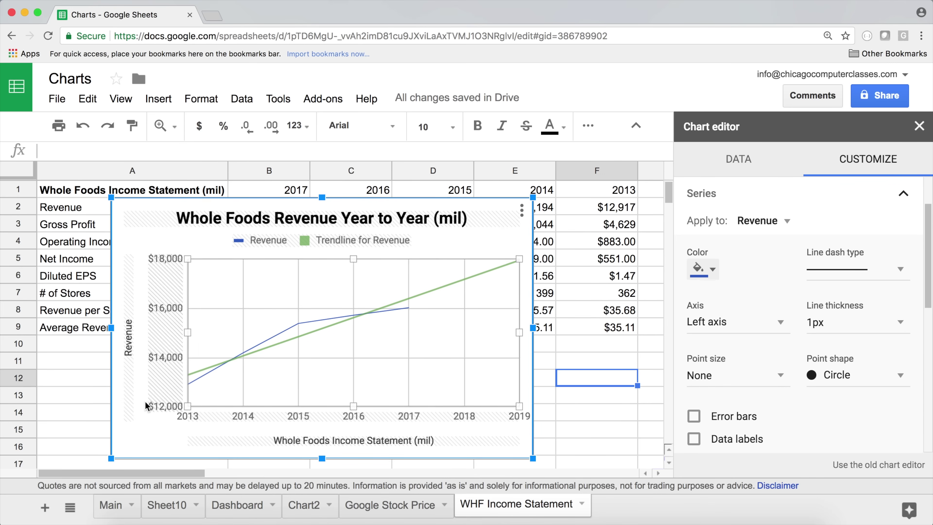
# - Set the maximum value of the revenue chart's horizontal axis to 2018 and close the chart settings
pyautogui.moveTo(300, 321)
pyautogui.click(464, 417)
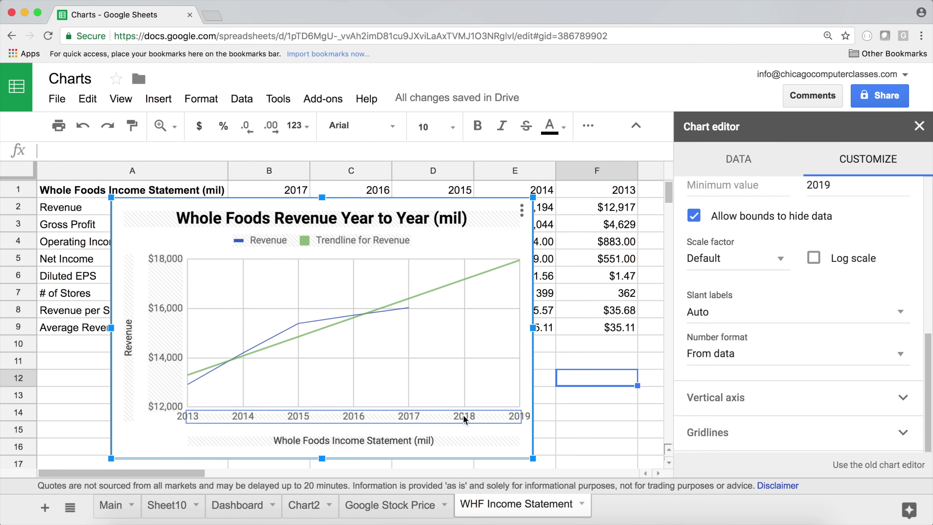
pyautogui.click(849, 188)
pyautogui.press('BackSpace')
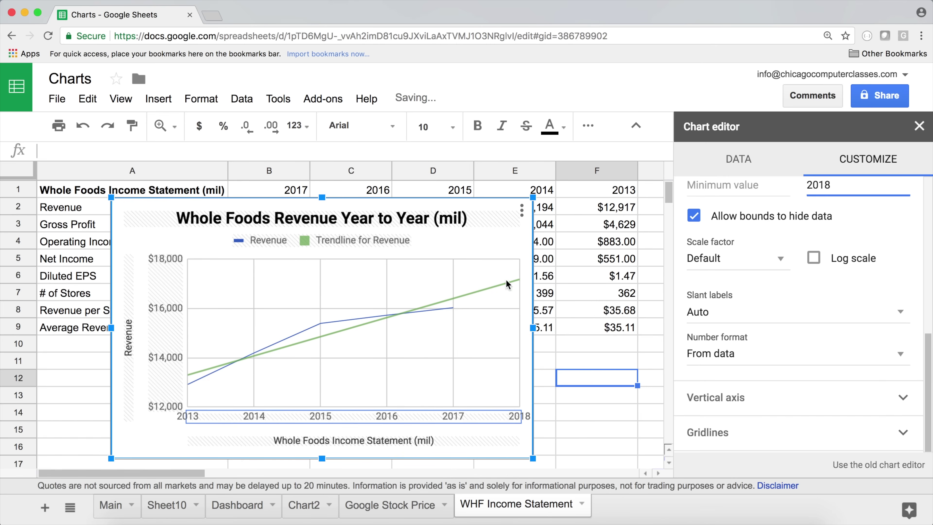
pyautogui.click(510, 245)
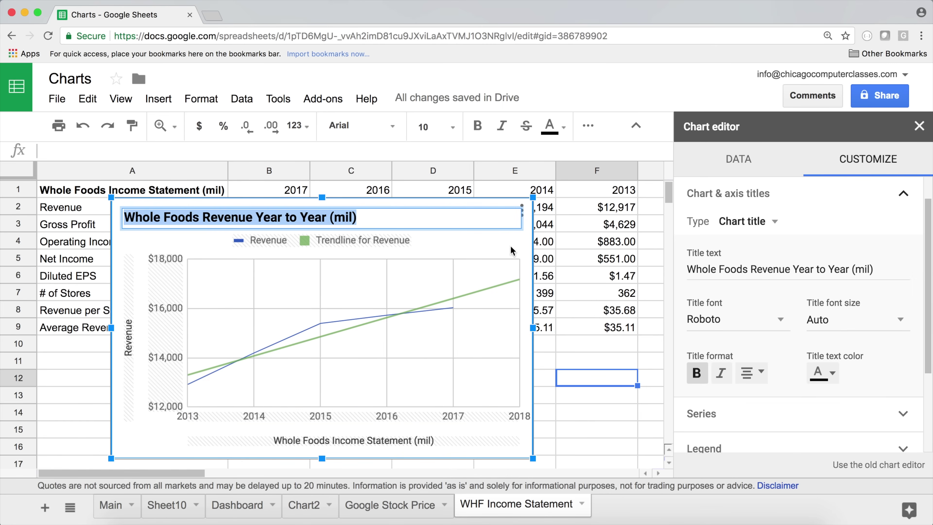
pyautogui.click(571, 401)
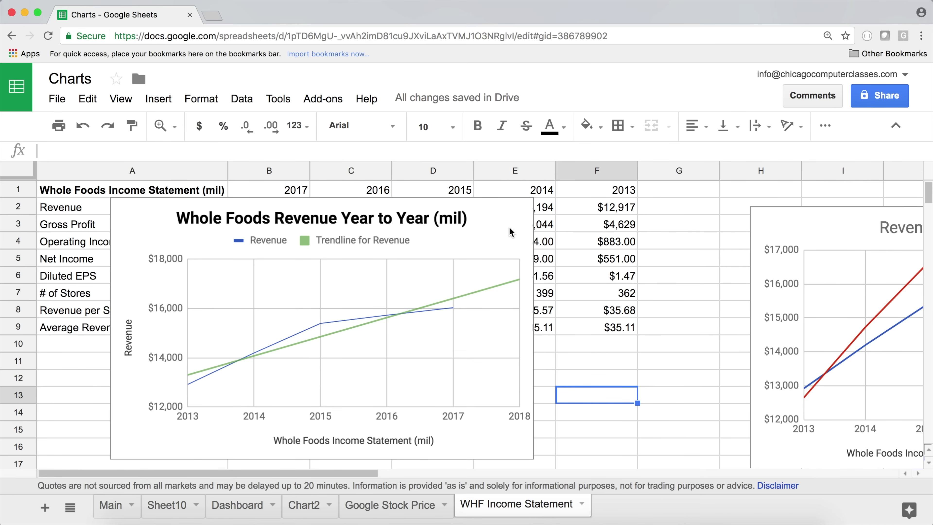
# - Shrink the revenue chart slightly and reposition it so the row labels in column A are uncovered
pyautogui.click(509, 210)
pyautogui.moveTo(111, 197); pyautogui.dragTo(128, 212)
# - Reopen the revenue chart's settings and review the minimum and maximum bounds of its horizontal and vertical axes
pyautogui.doubleClick(295, 396)
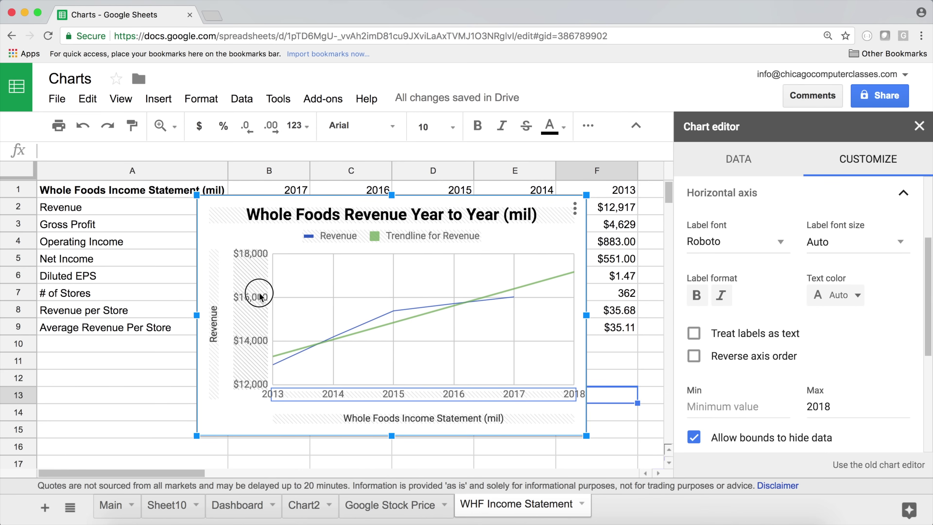
pyautogui.click(262, 300)
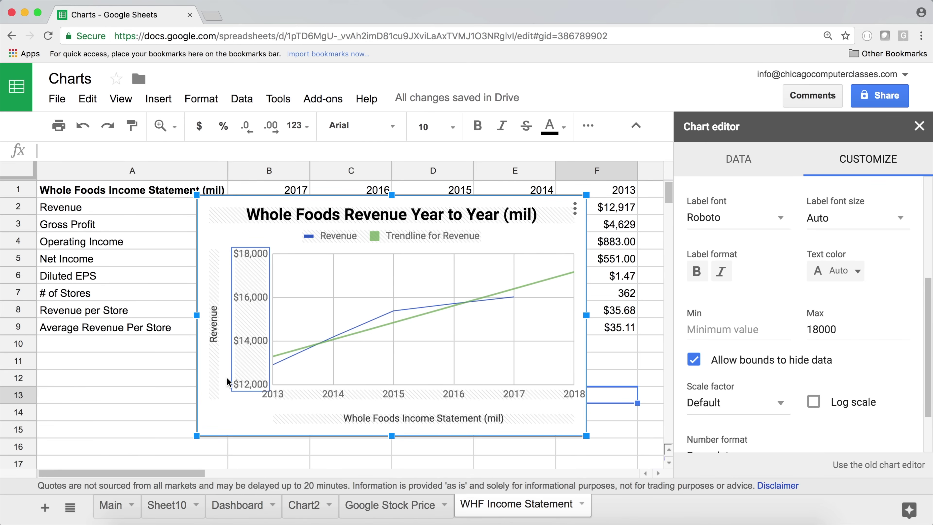
pyautogui.click(337, 395)
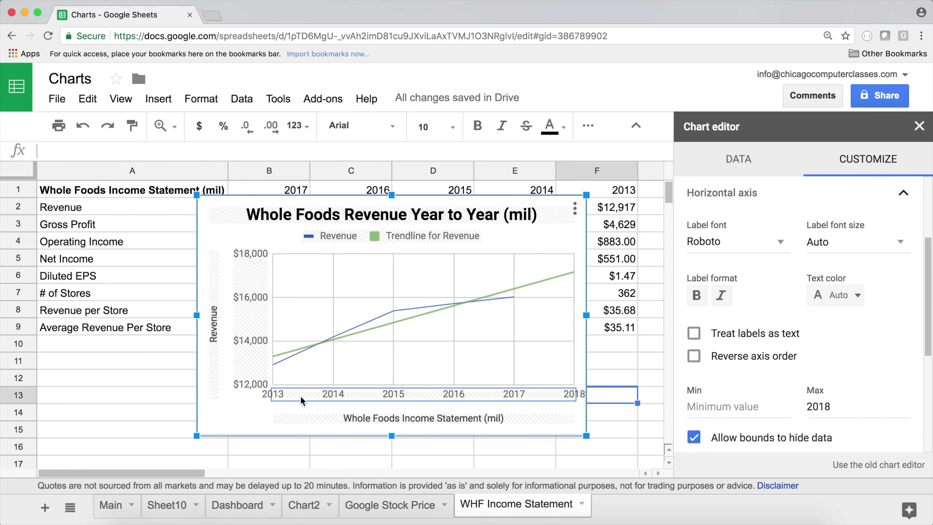